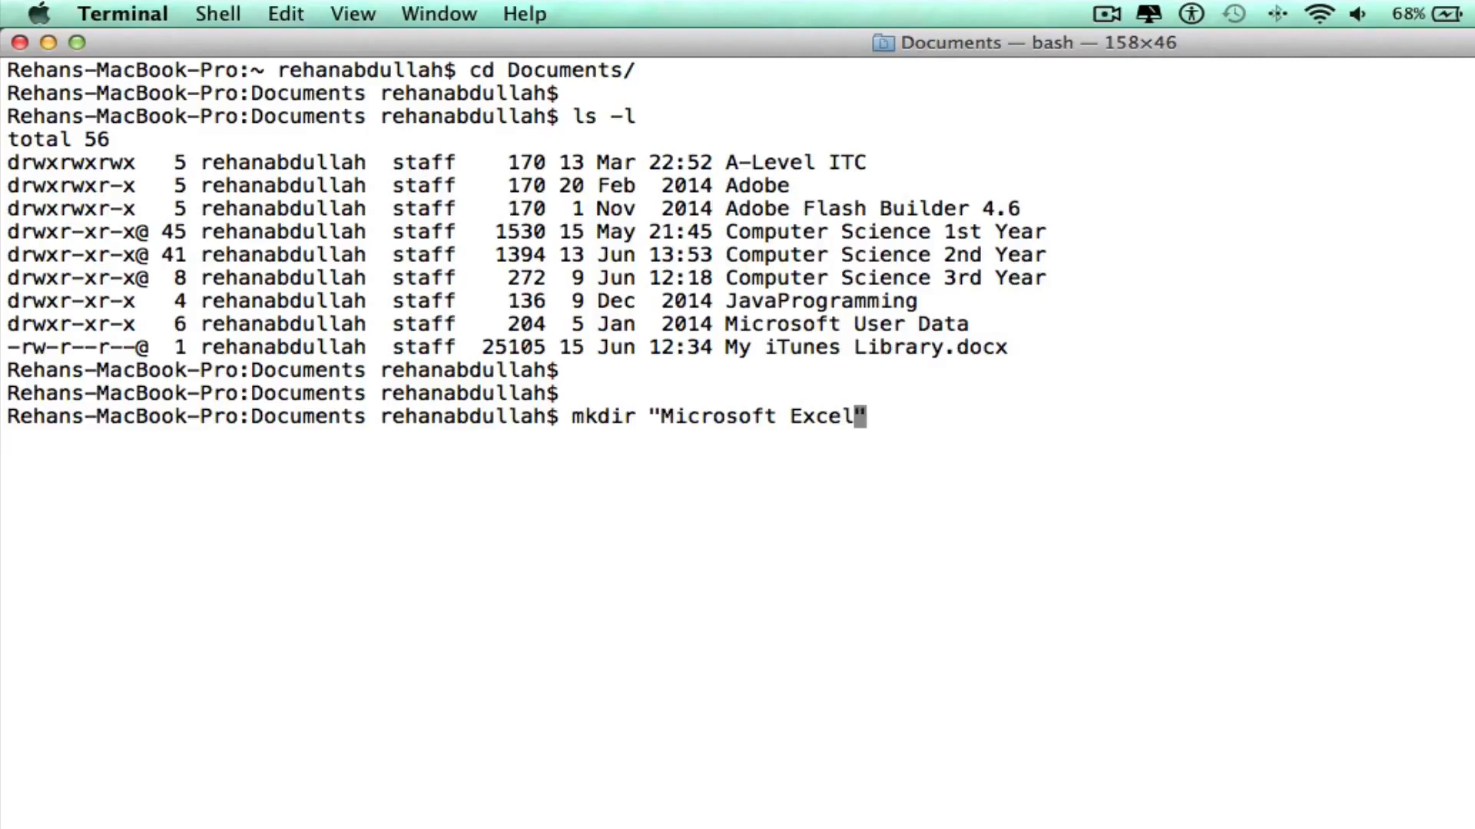
# - Create a directory named "Microsoft Excel" inside Documents and change into it
pyautogui.press('Return')
pyautogui.press('Return')
pyautogui.write('cd "Mi')
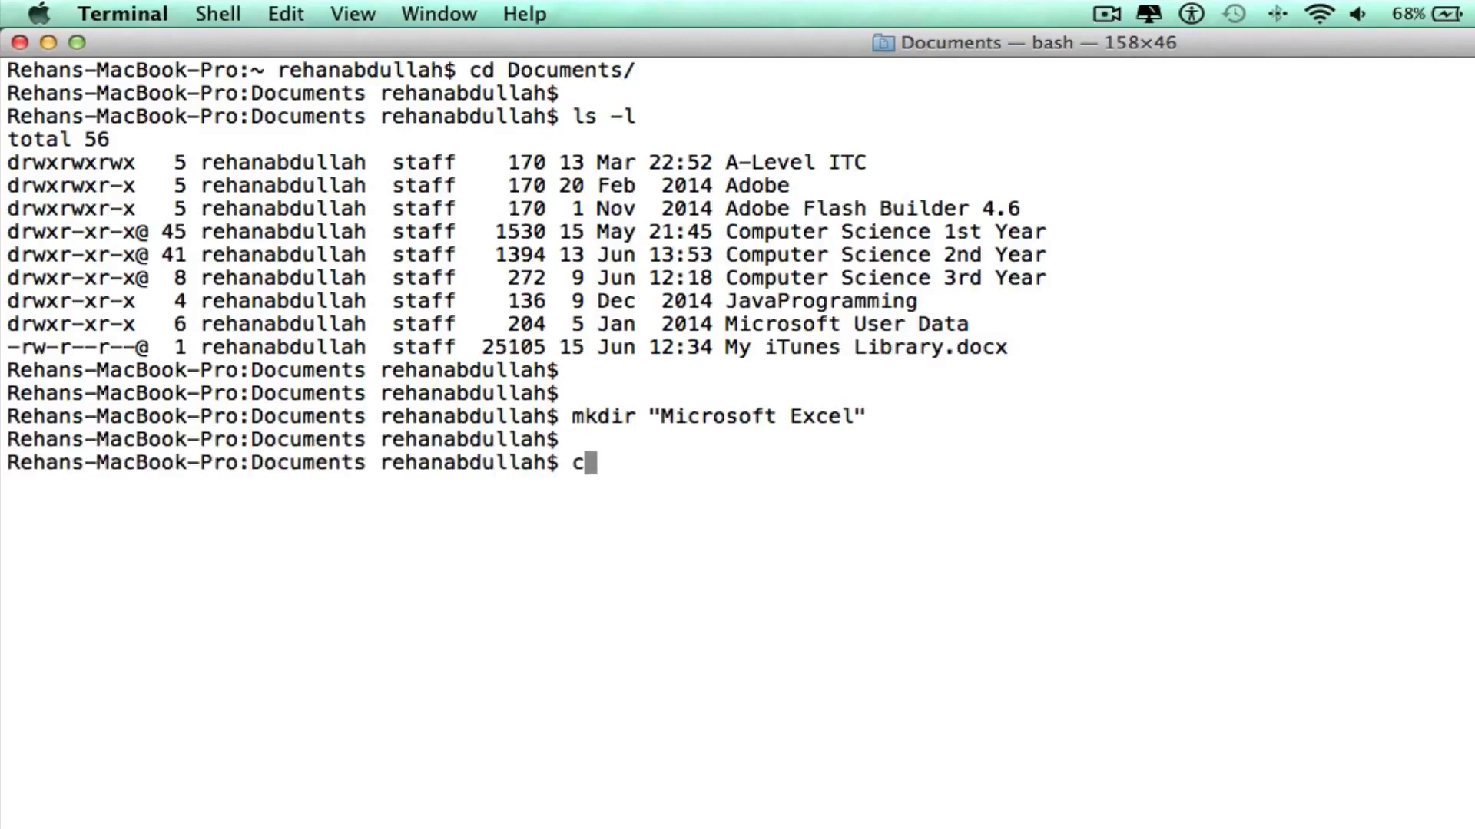
pyautogui.write('ic')
pyautogui.press('BackSpace')
pyautogui.press('BackSpace')
pyautogui.press('Tab')
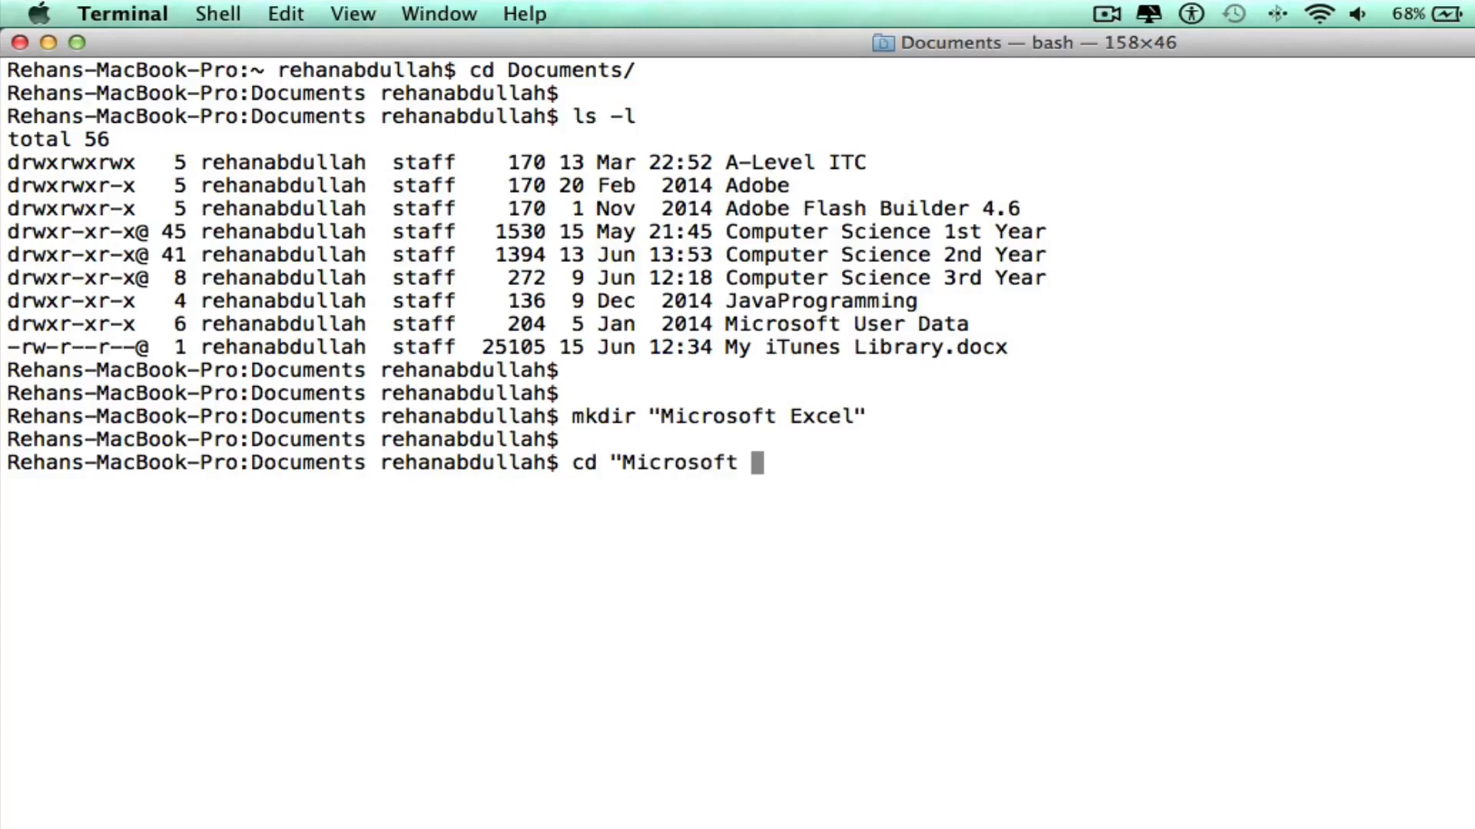
pyautogui.write('E')
pyautogui.press('Tab')
pyautogui.press('Return')
# - List the new directory's contents in long format, and quit Terminal
pyautogui.write('ls -l')
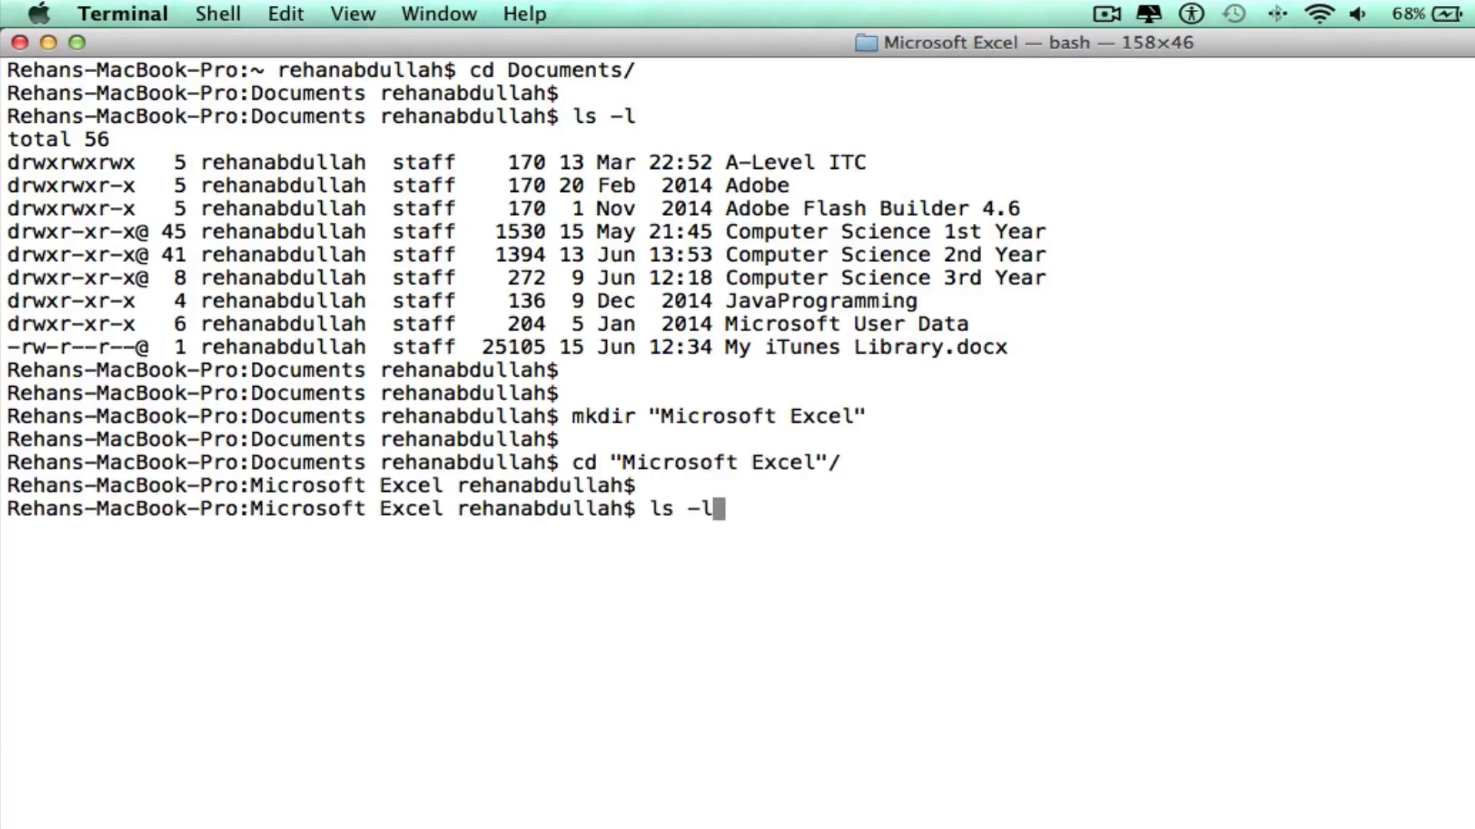
pyautogui.press('Return')
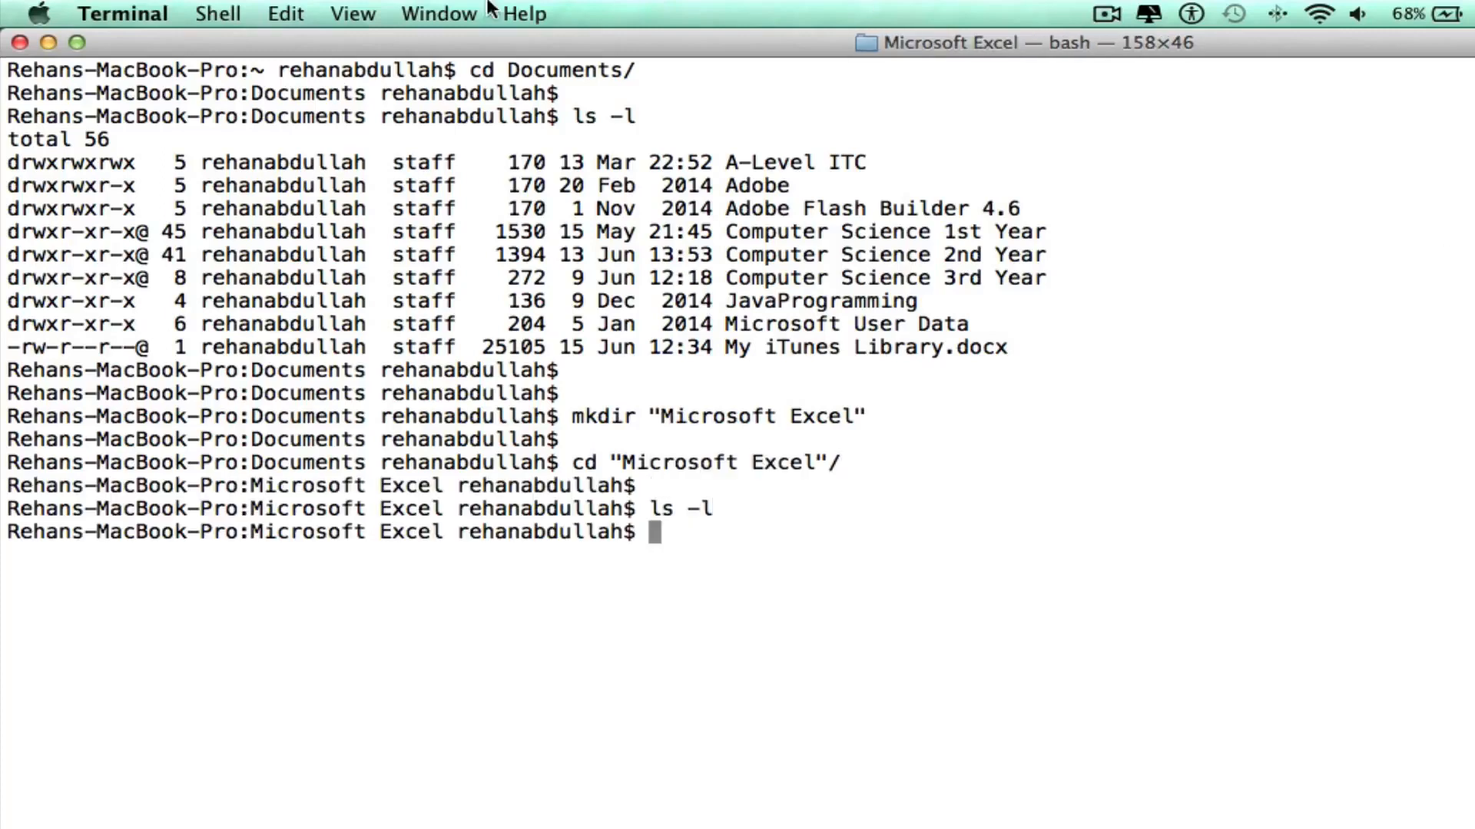
pyautogui.click(100, 14)
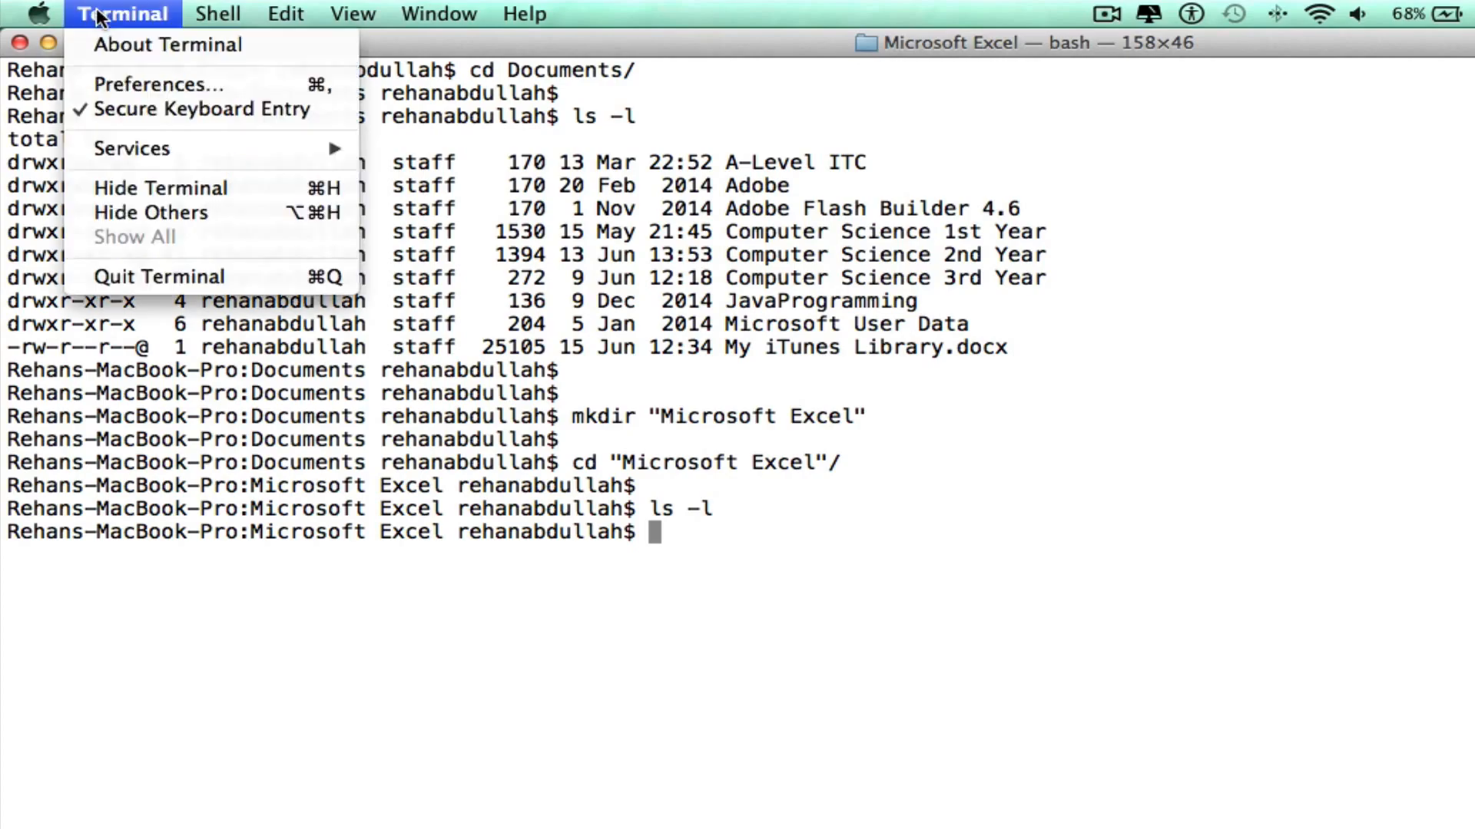
pyautogui.click(177, 277)
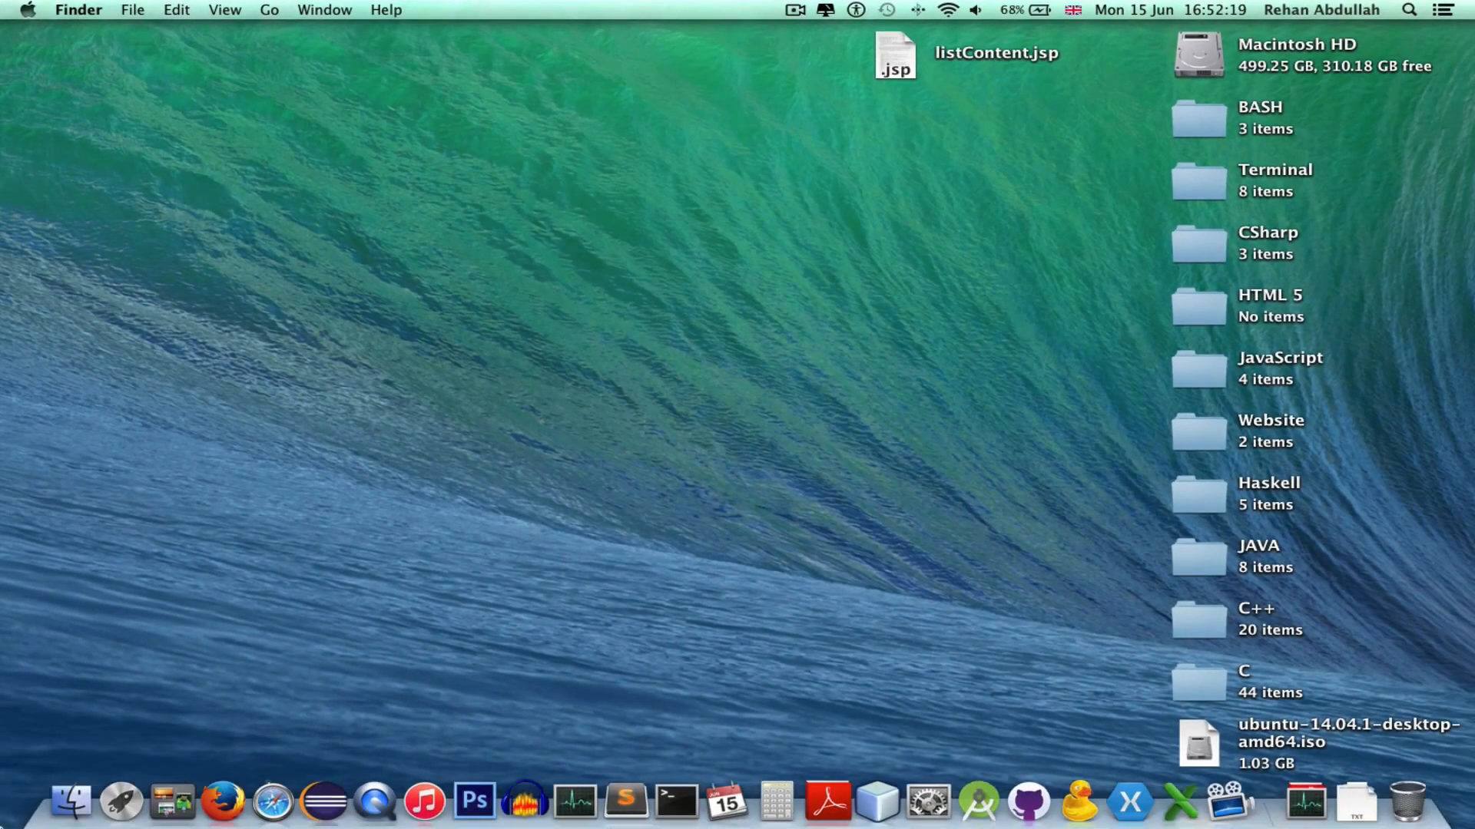
# - Look for the Microsoft Excel folder within Documents in Finder, and close the Finder window
pyautogui.click(69, 800)
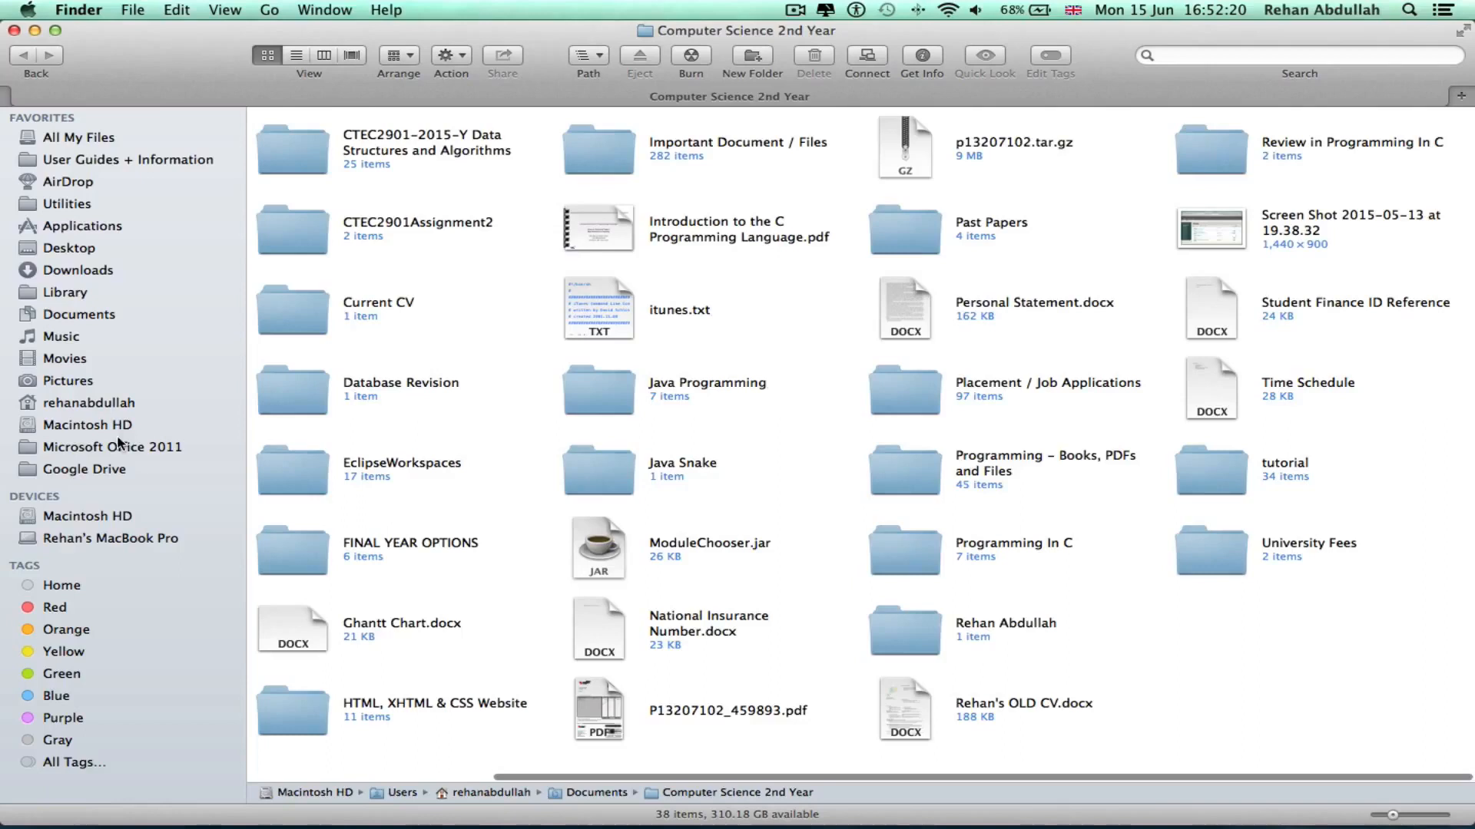
pyautogui.click(81, 316)
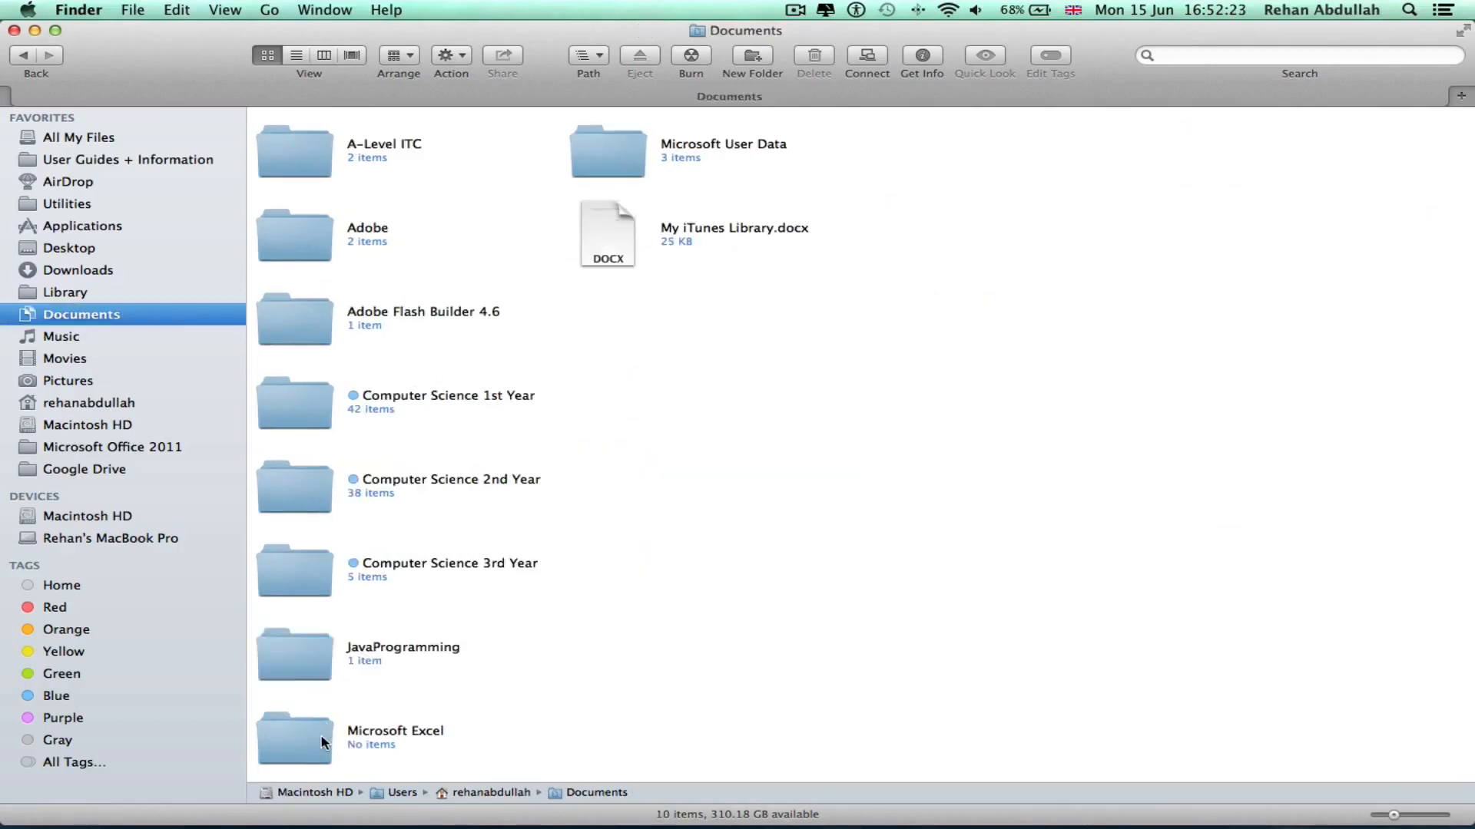
pyautogui.doubleClick(322, 742)
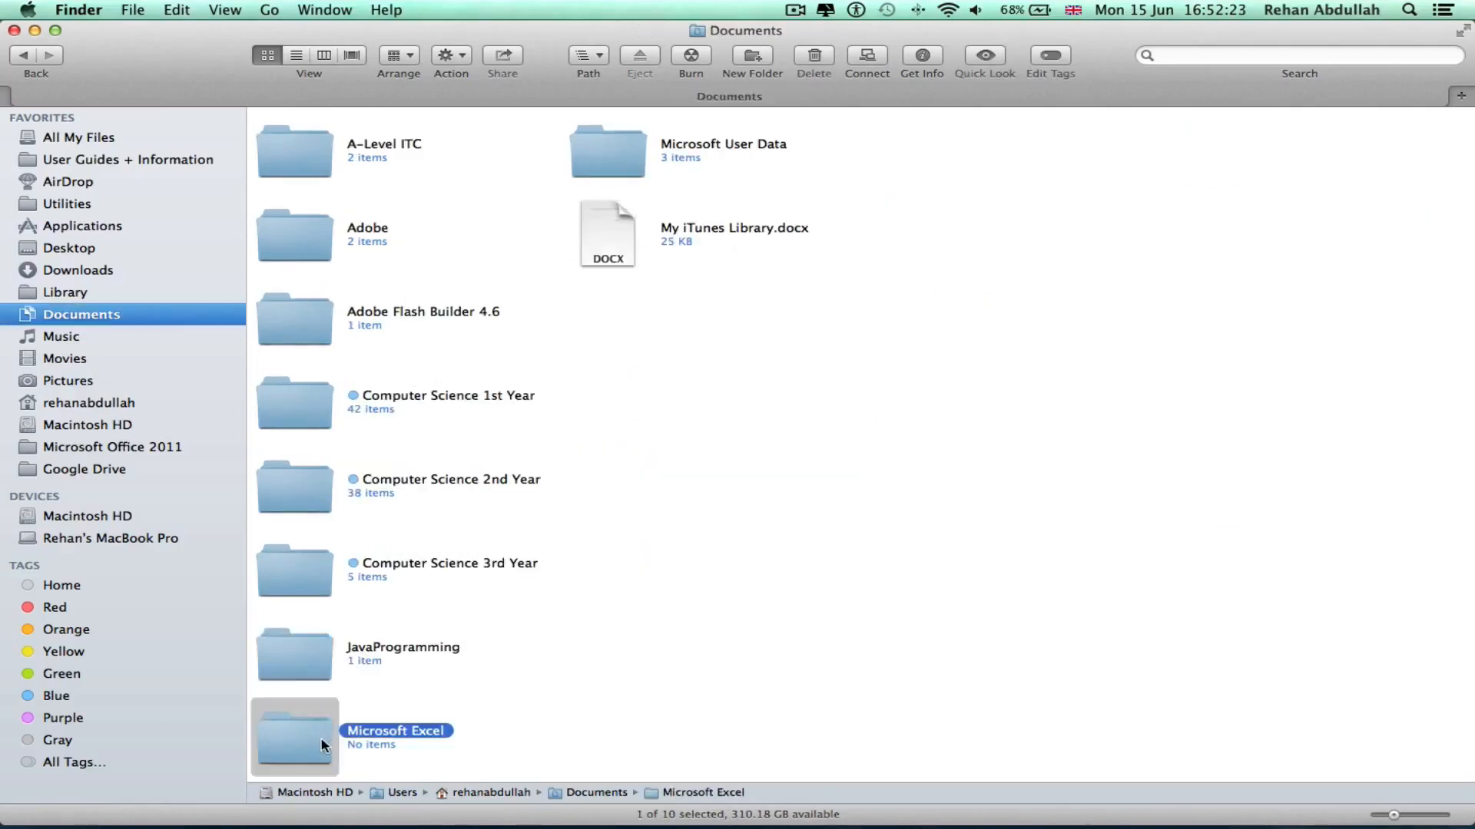
pyautogui.click(14, 31)
# - Launch Excel and create a new blank workbook from the Excel Workbook template
pyautogui.moveTo(828, 823)
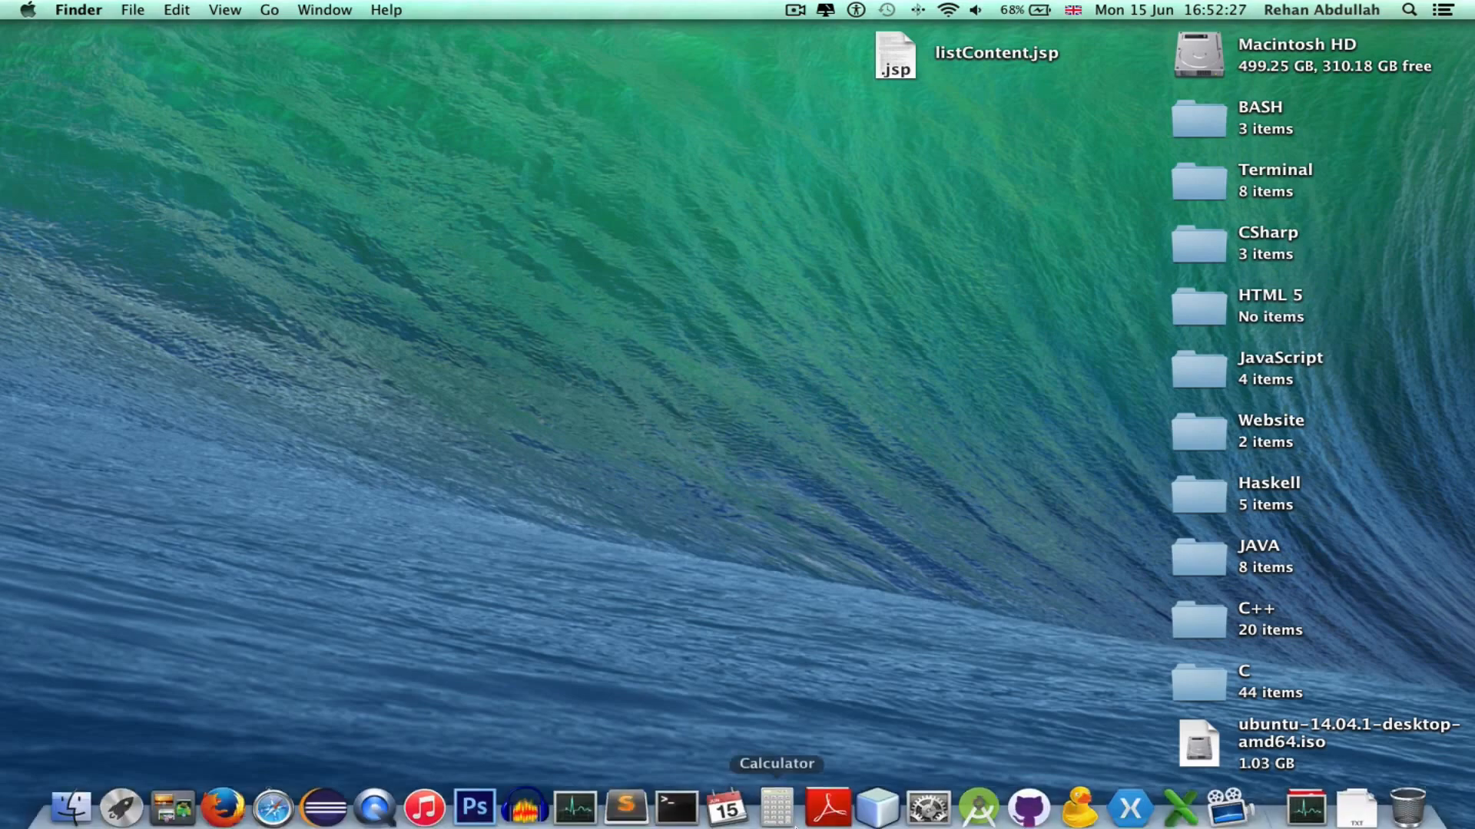
pyautogui.click(1172, 800)
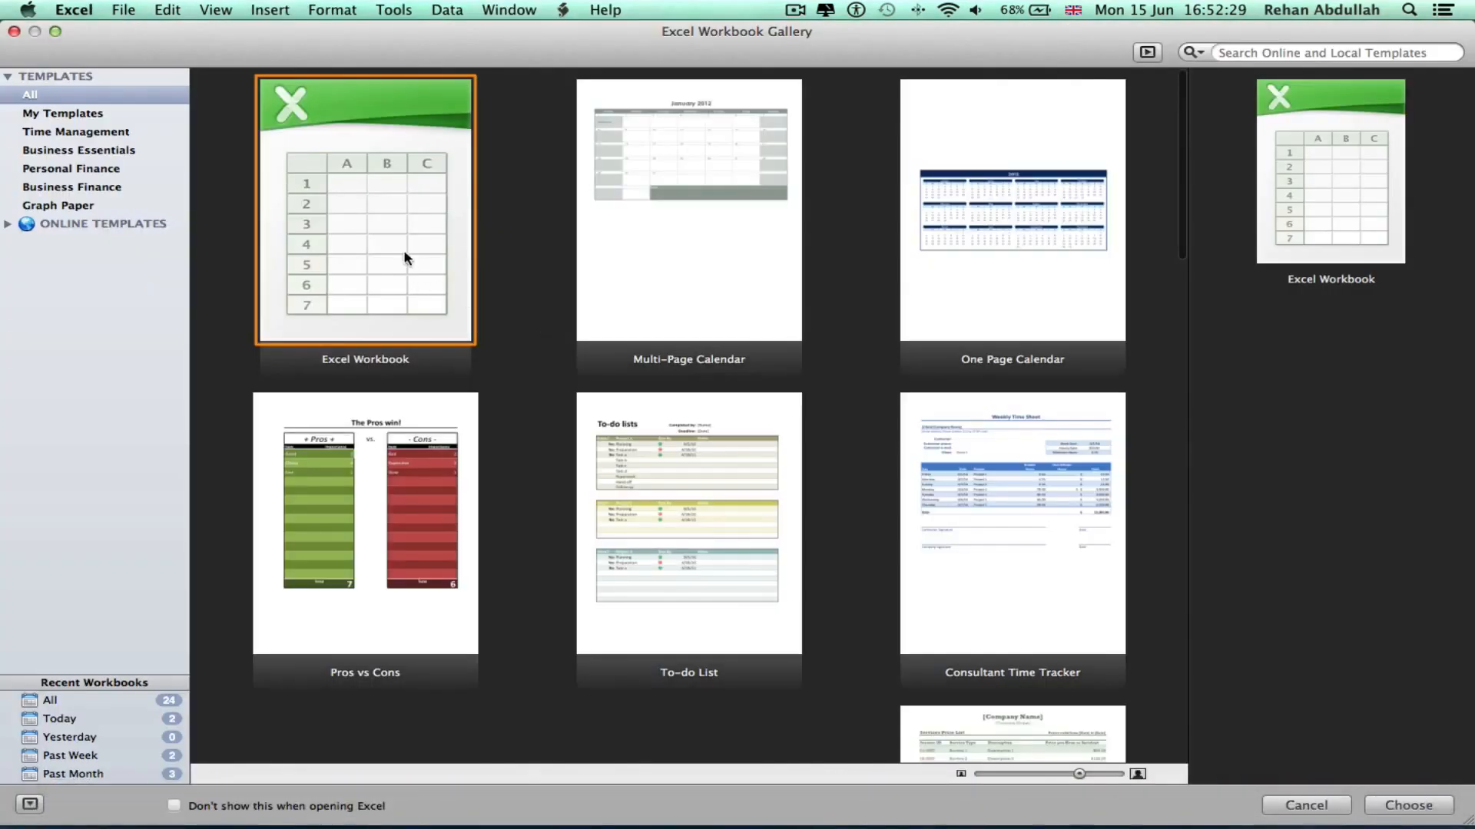
pyautogui.doubleClick(407, 257)
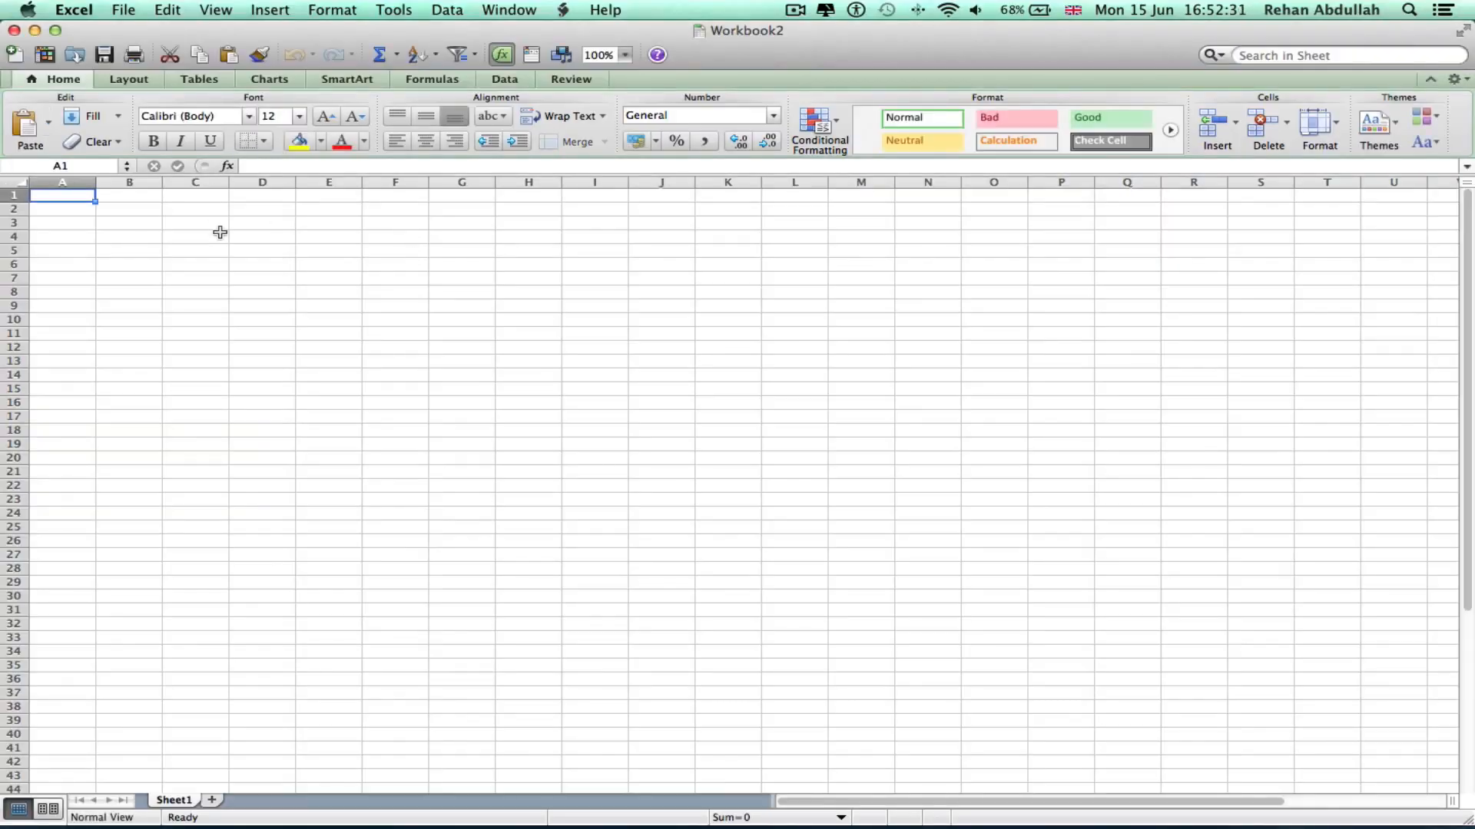
# - Save the workbook as "Practice" in the Microsoft Excel folder inside Documents, using the Excel Workbook (.xlsx) format
pyautogui.press('super+s')
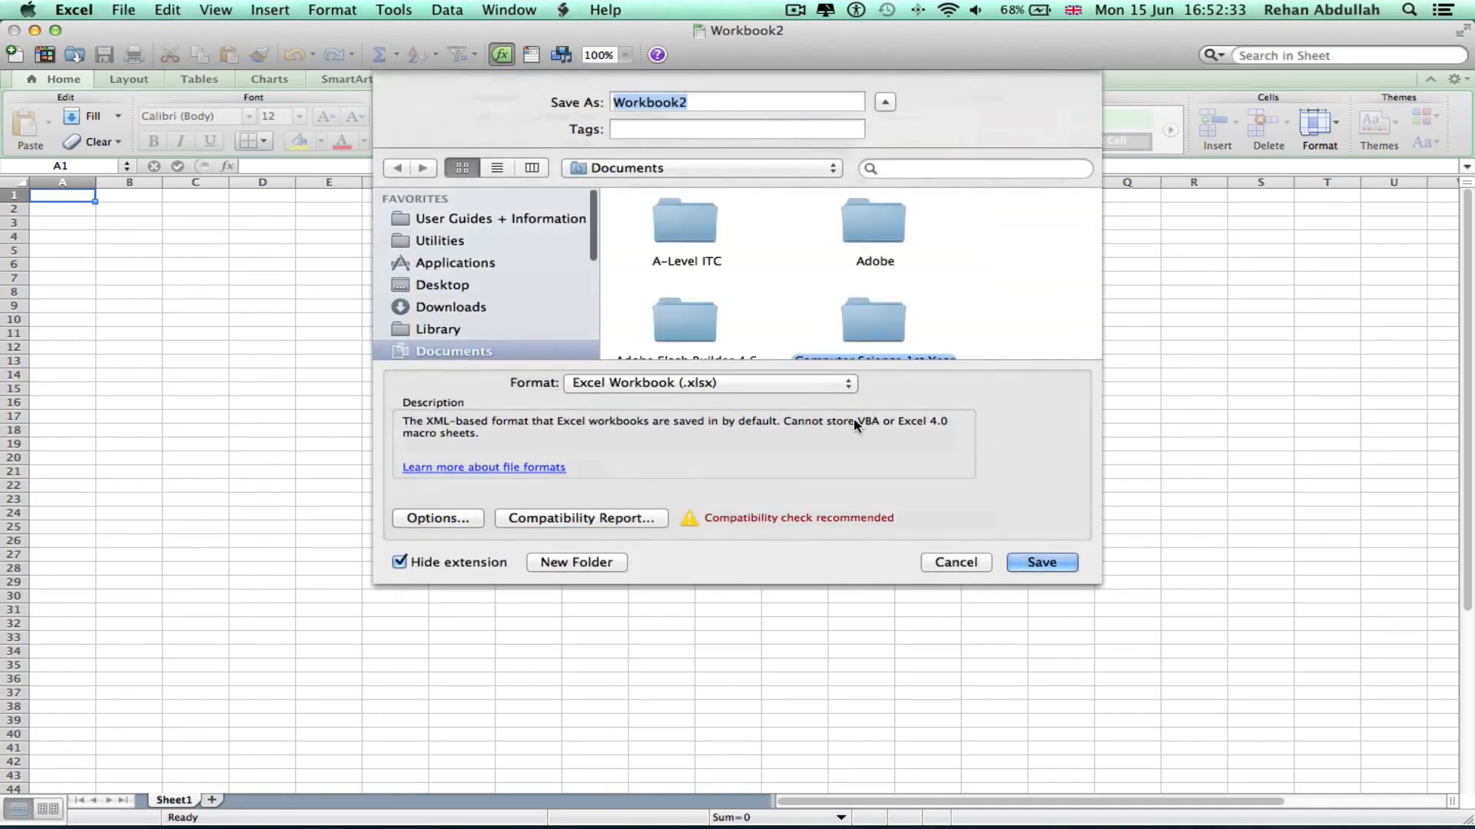
pyautogui.moveTo(1098, 581); pyautogui.dragTo(1309, 726)
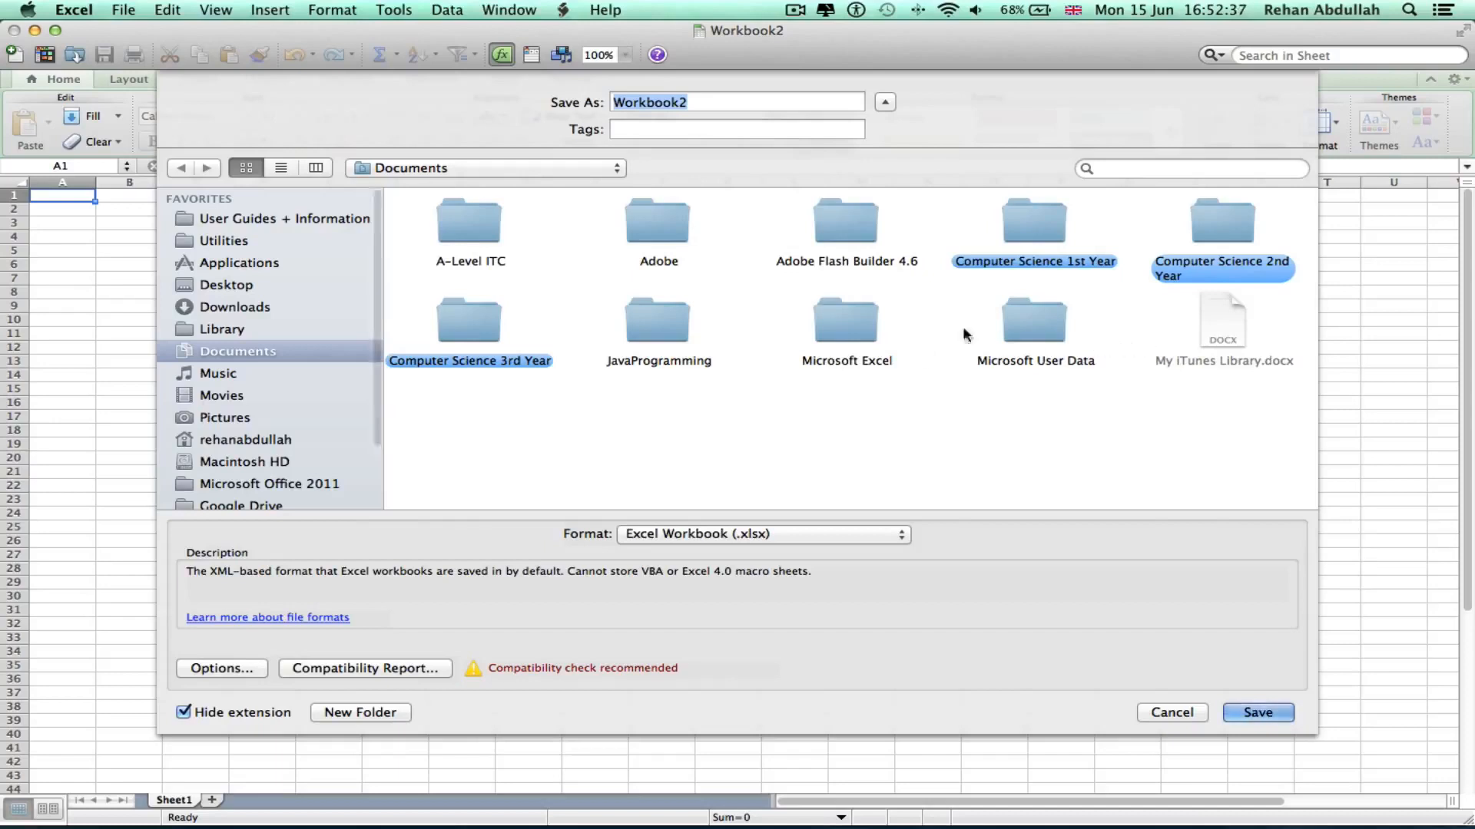
pyautogui.click(814, 321)
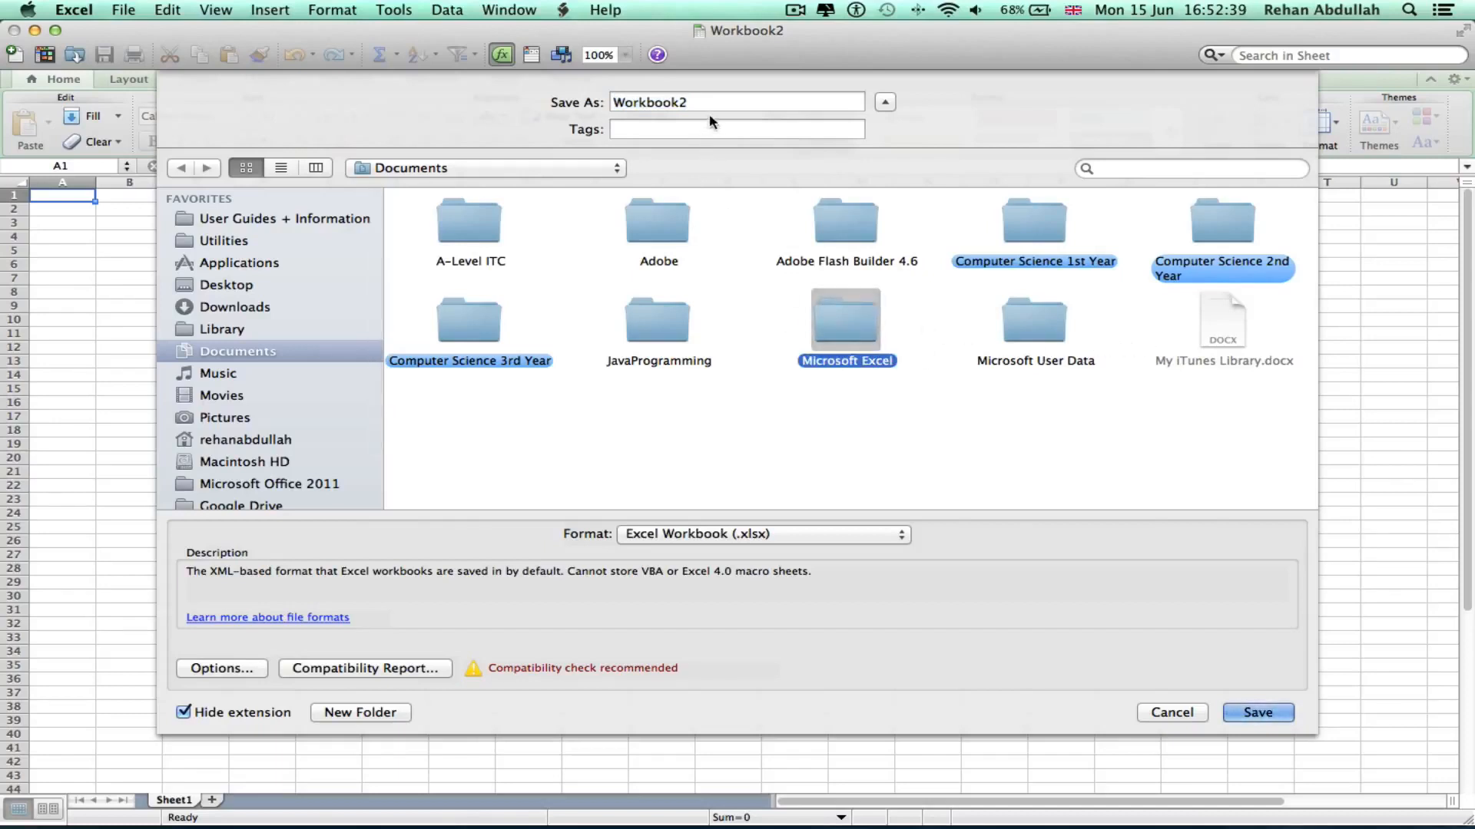
pyautogui.doubleClick(839, 329)
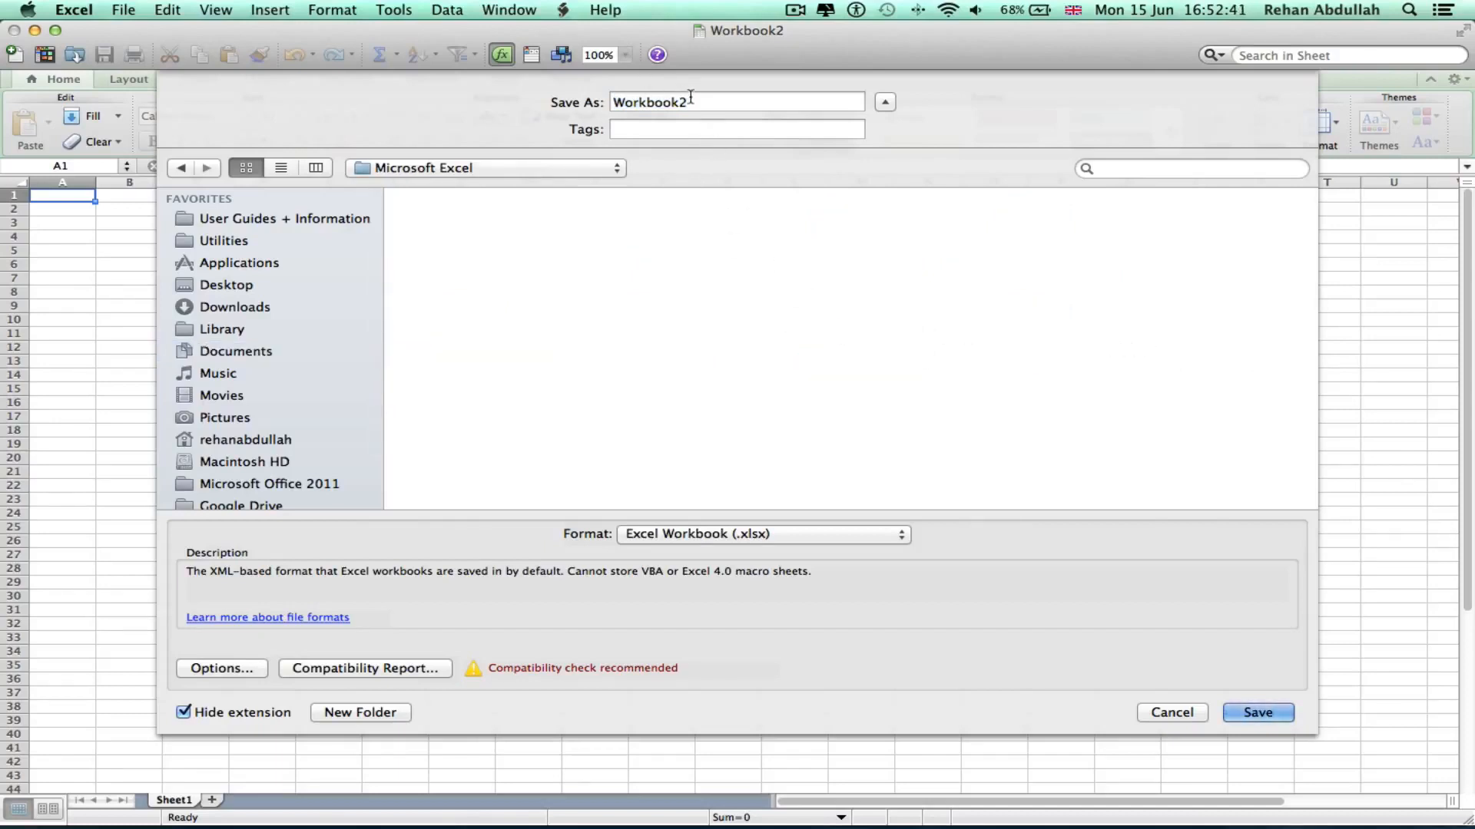
pyautogui.moveTo(692, 102); pyautogui.dragTo(584, 99)
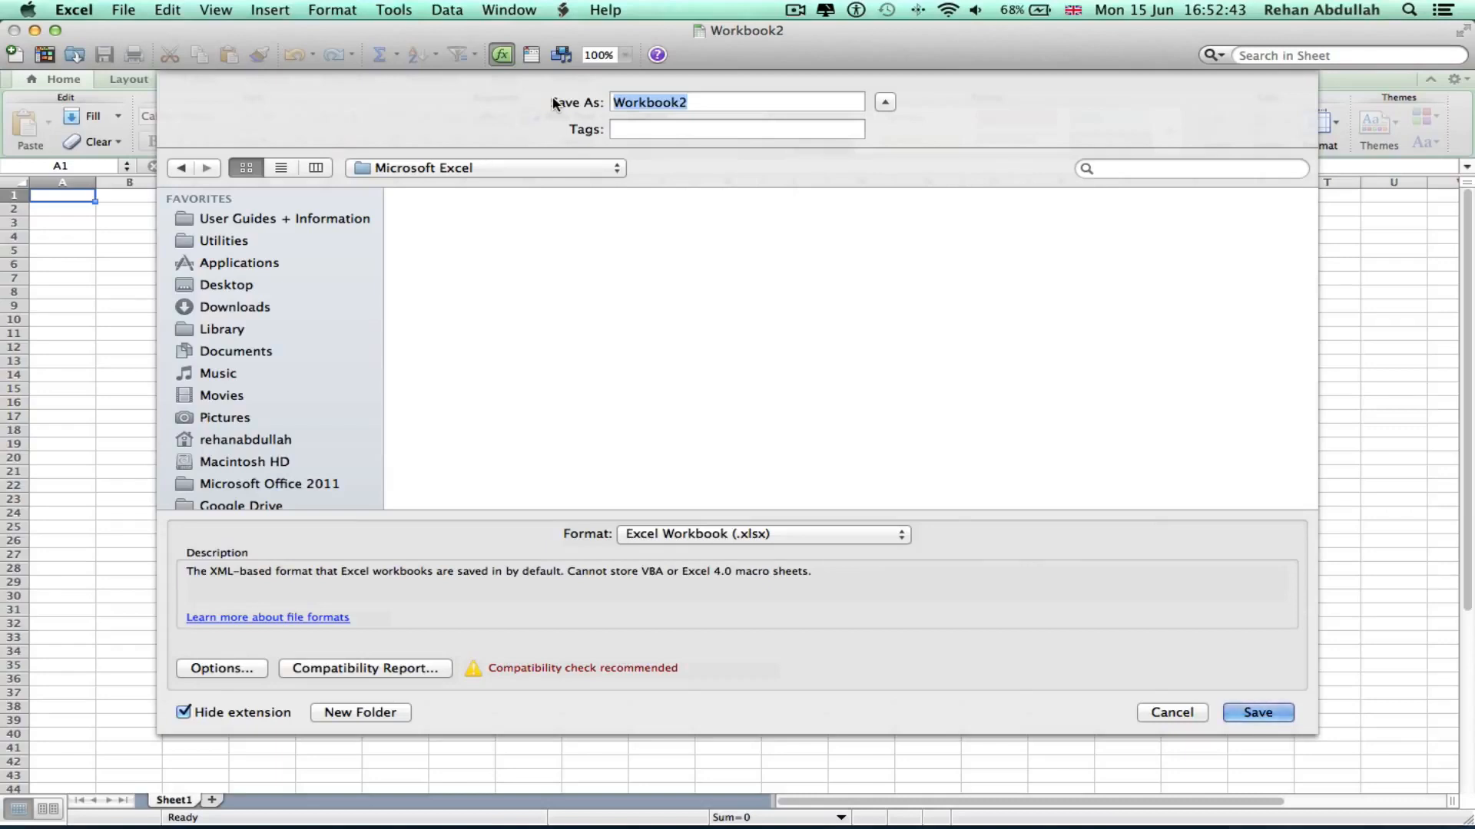
pyautogui.write('Practi')
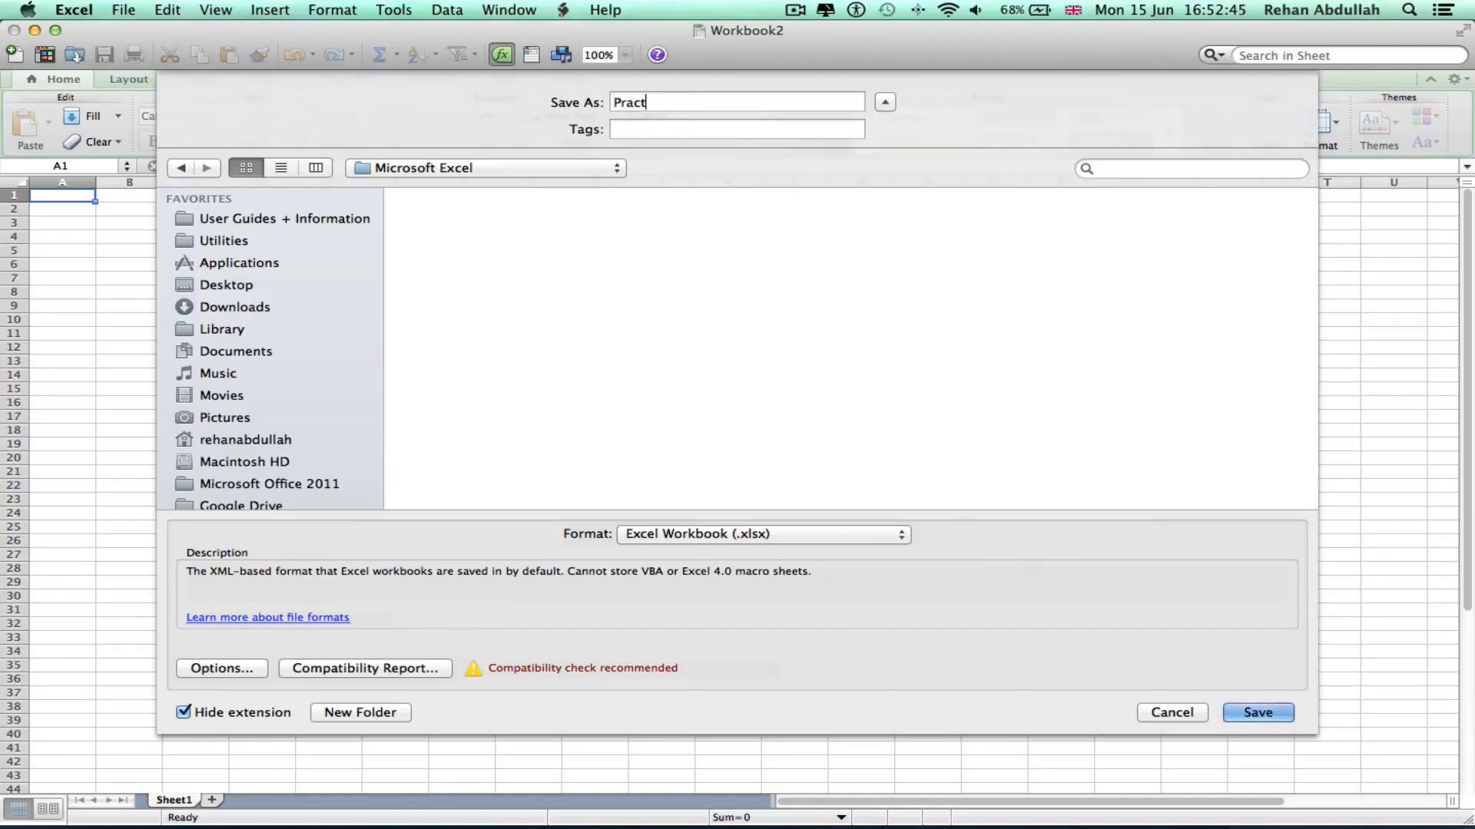
pyautogui.write('ce')
pyautogui.click(1265, 714)
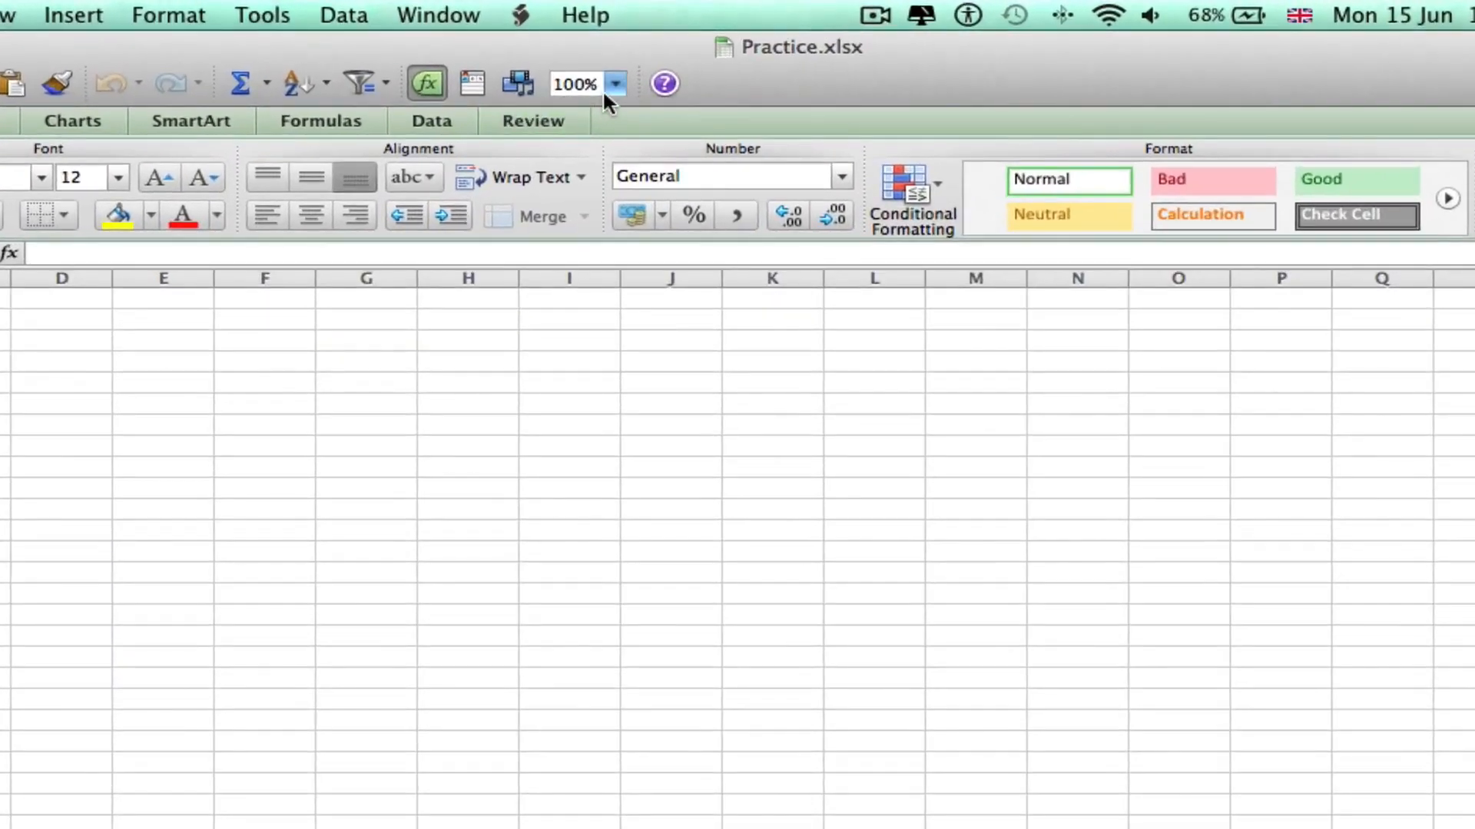
# - Set the worksheet zoom to 150%
pyautogui.click(625, 55)
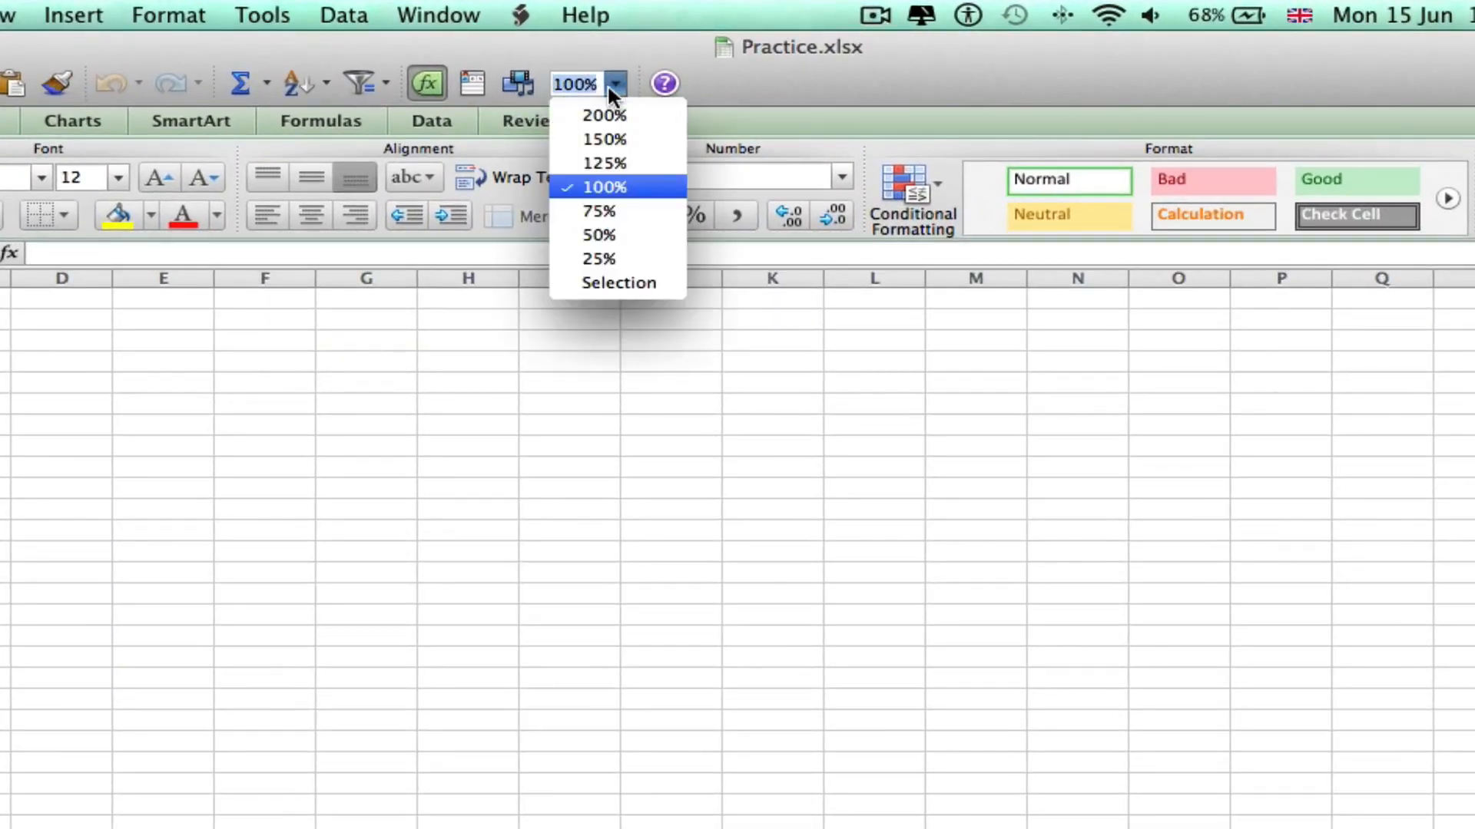
pyautogui.click(618, 139)
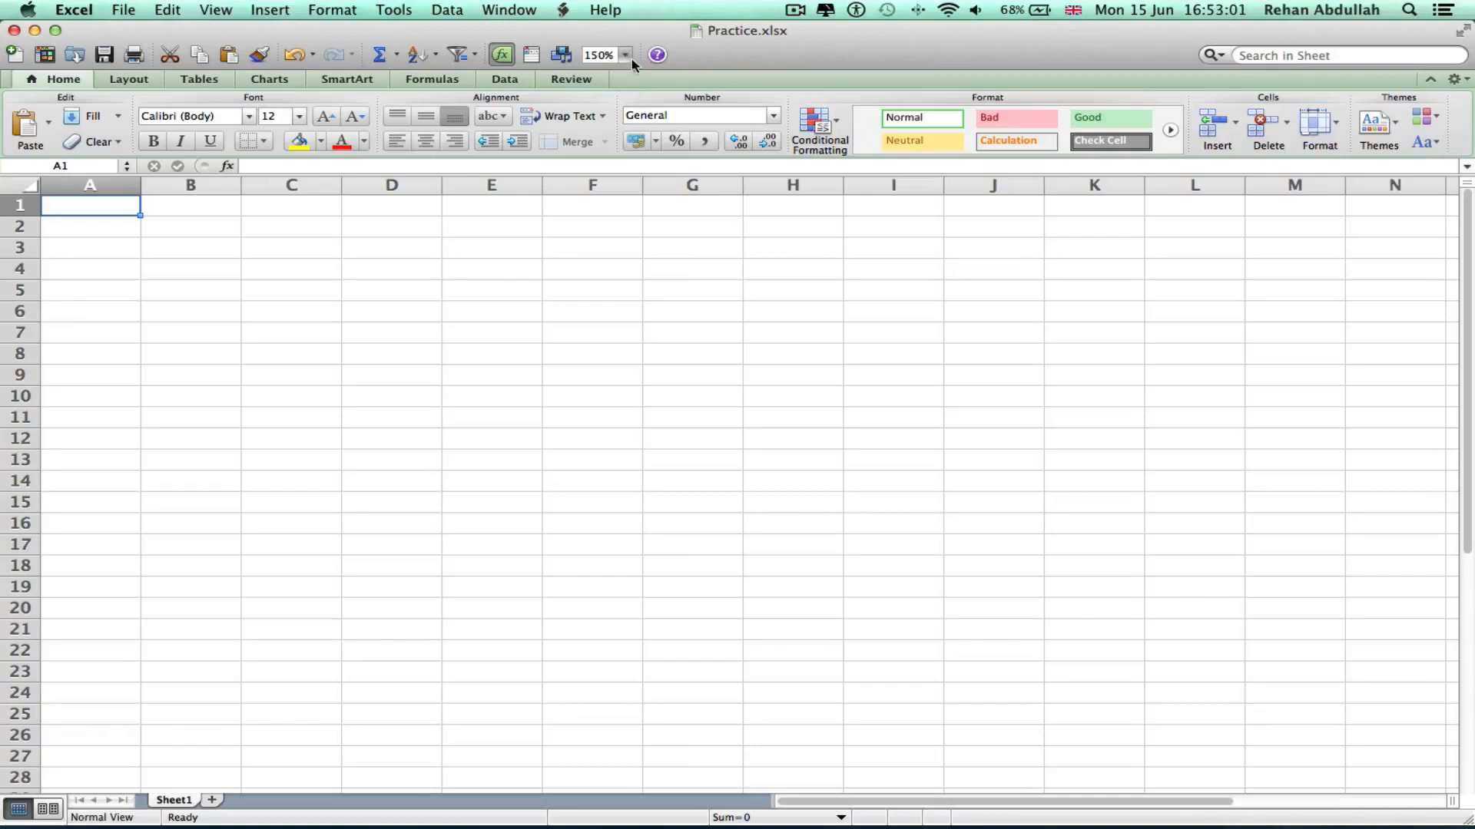
# - Try the worksheet at 25% zoom and restore it to 150%
pyautogui.click(625, 54)
pyautogui.click(615, 169)
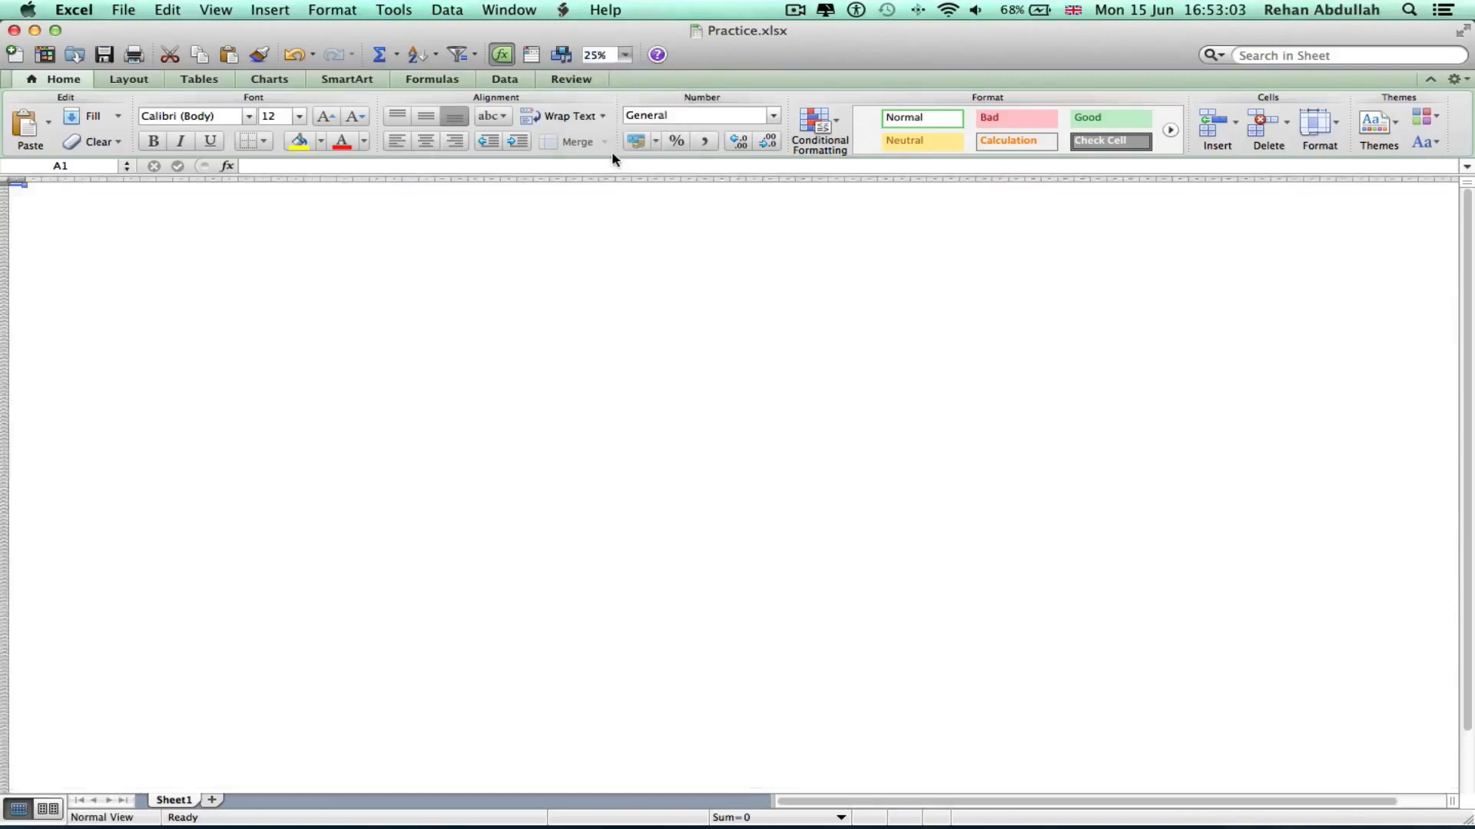
pyautogui.click(625, 54)
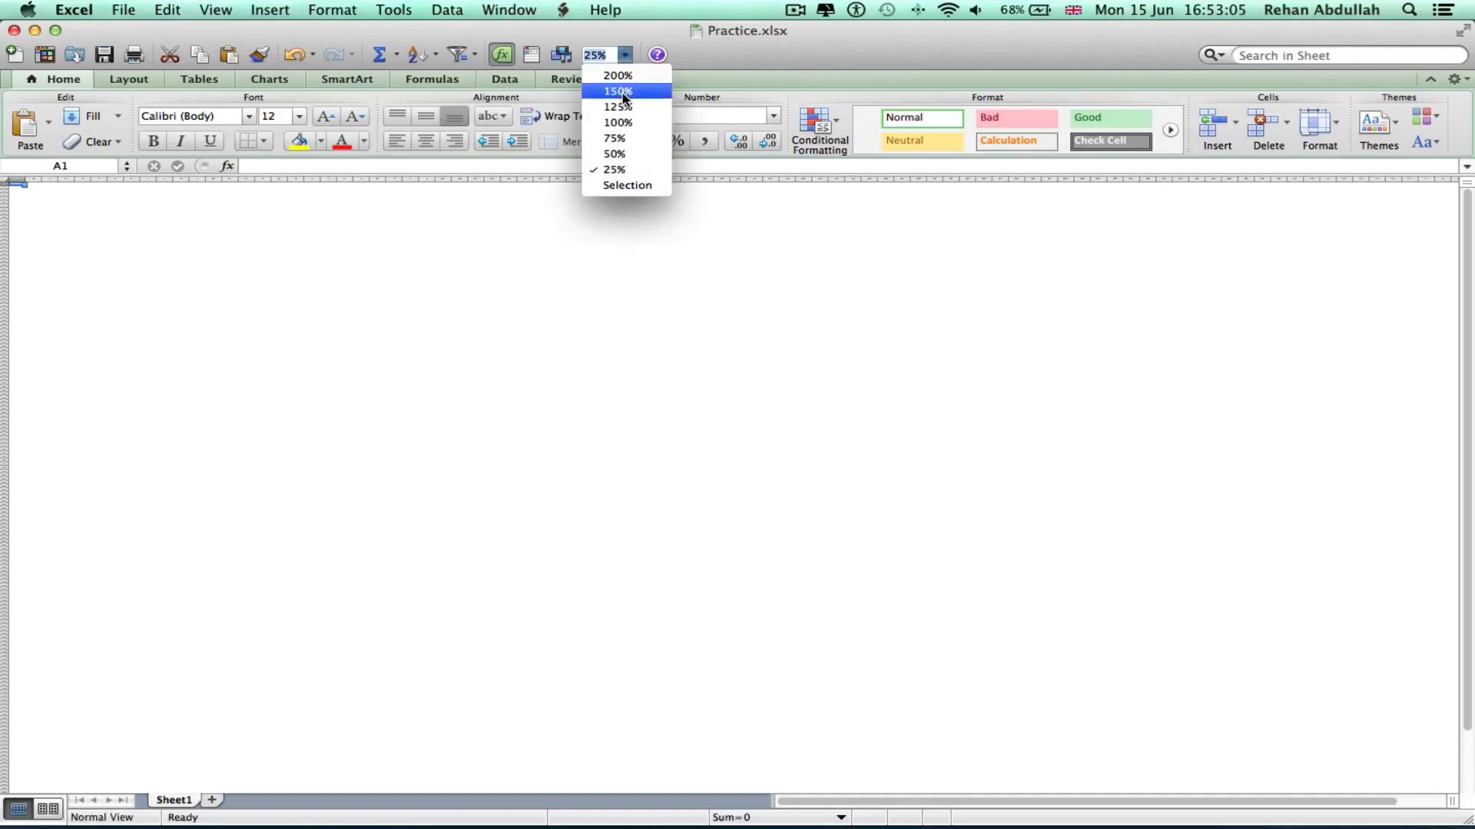
pyautogui.click(623, 94)
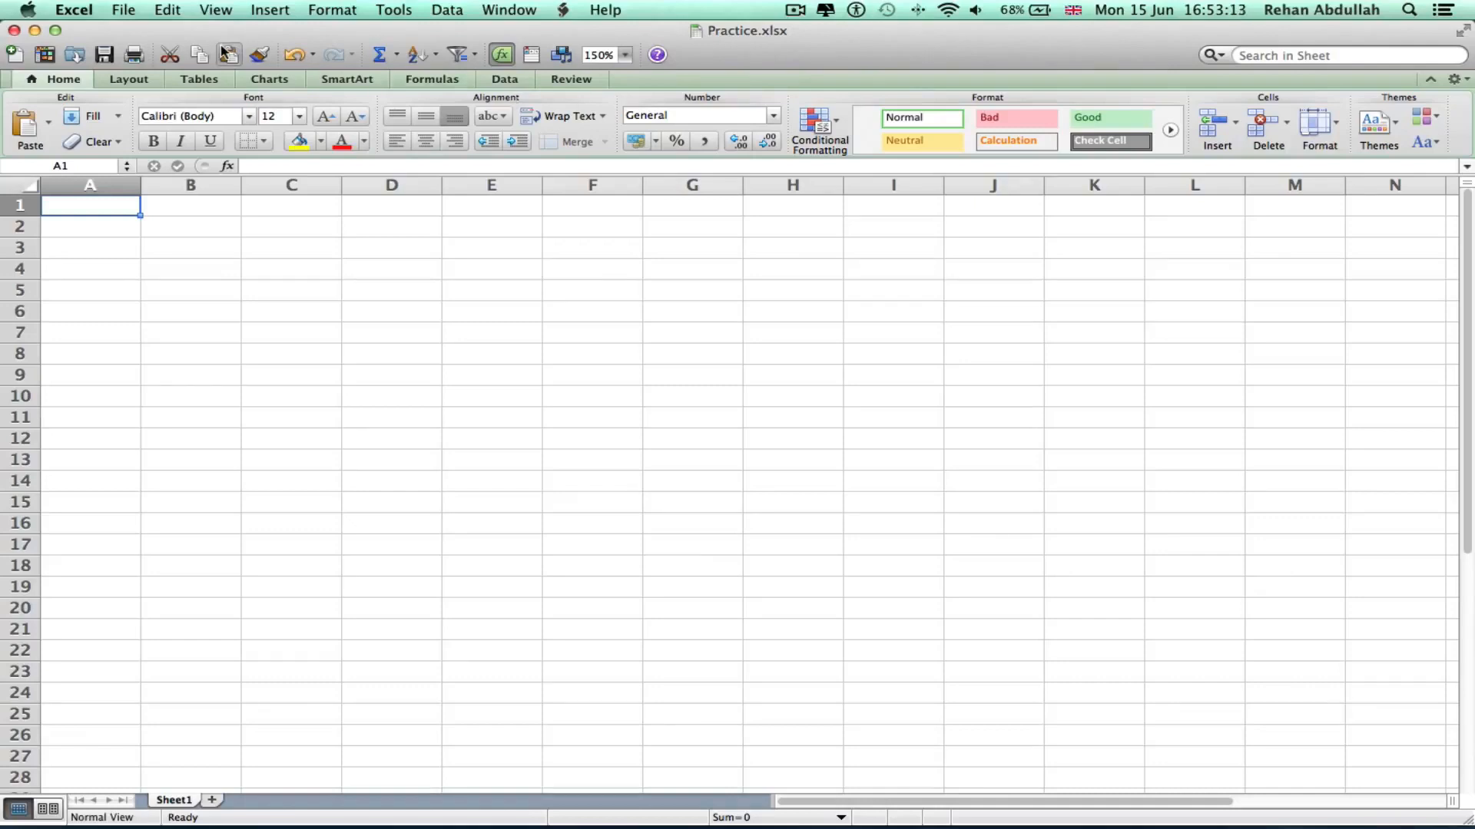
pyautogui.press('Return')
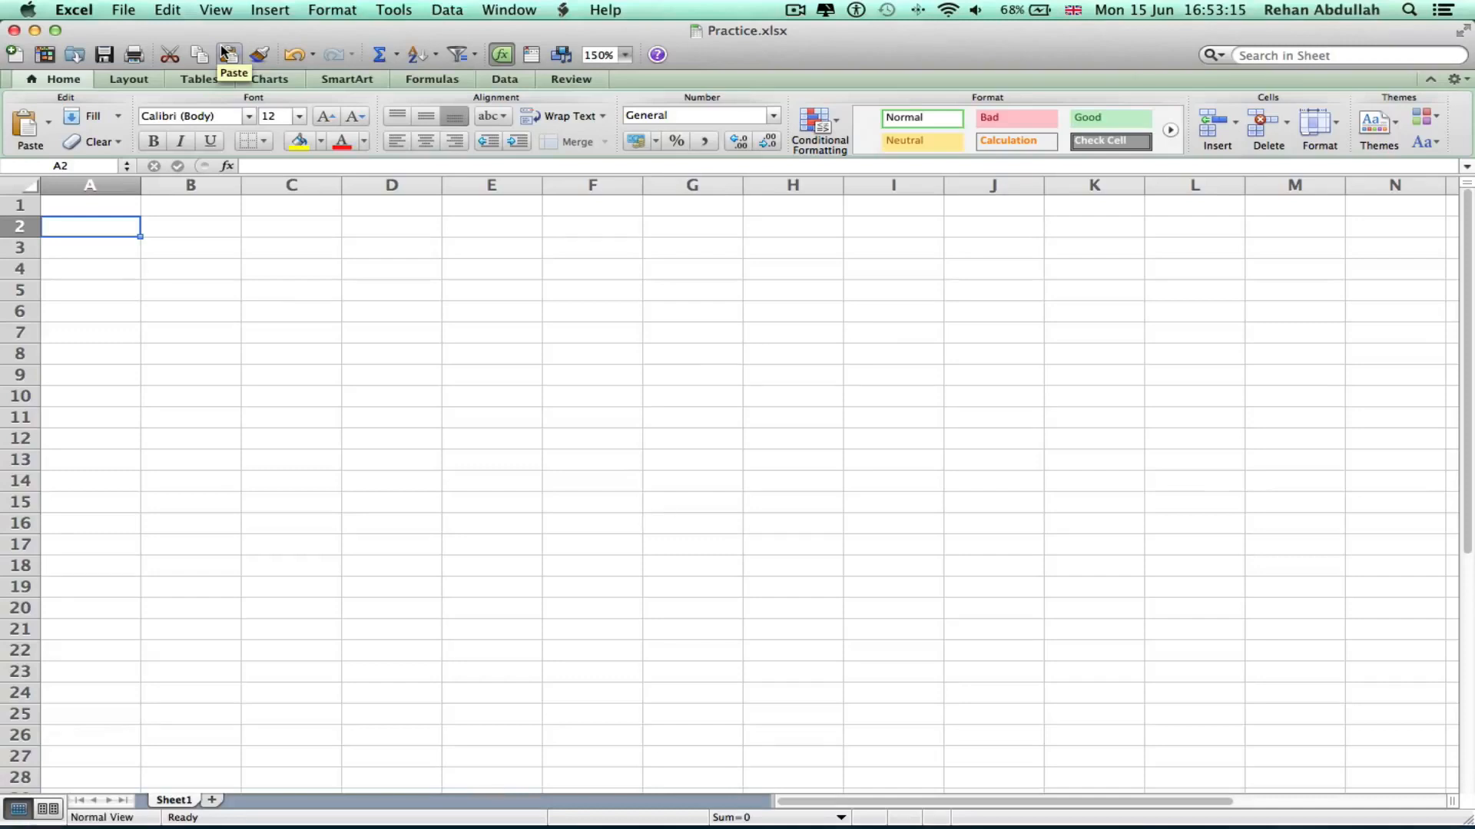
pyautogui.press('Right')
pyautogui.press('Down')
pyautogui.press('Down')
pyautogui.press('Down')
pyautogui.press('Down')
pyautogui.press('Down')
pyautogui.press('Down')
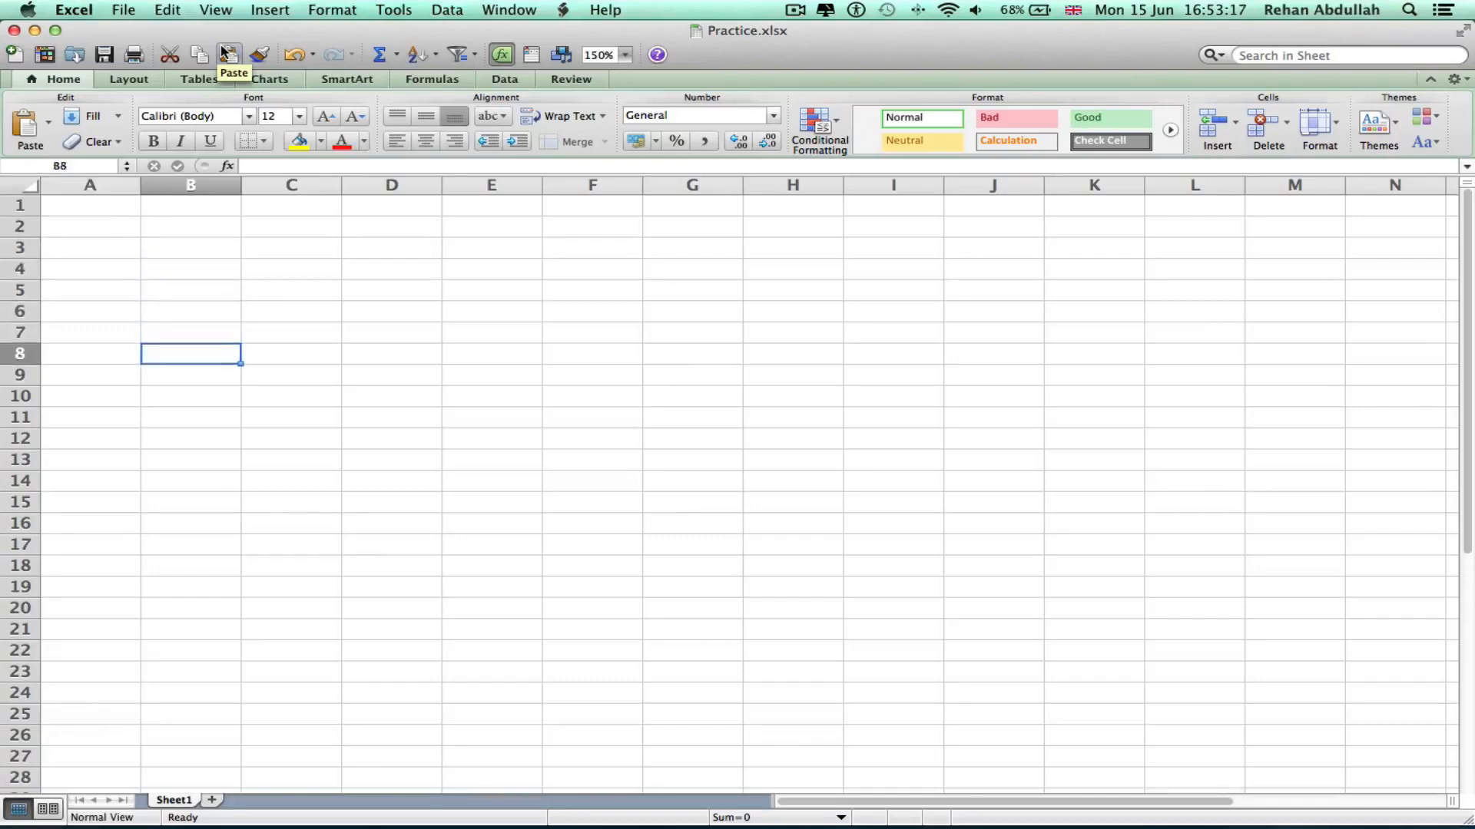
pyautogui.press('Right')
pyautogui.press('Right')
pyautogui.press('Right')
pyautogui.press('Right')
pyautogui.press('Right')
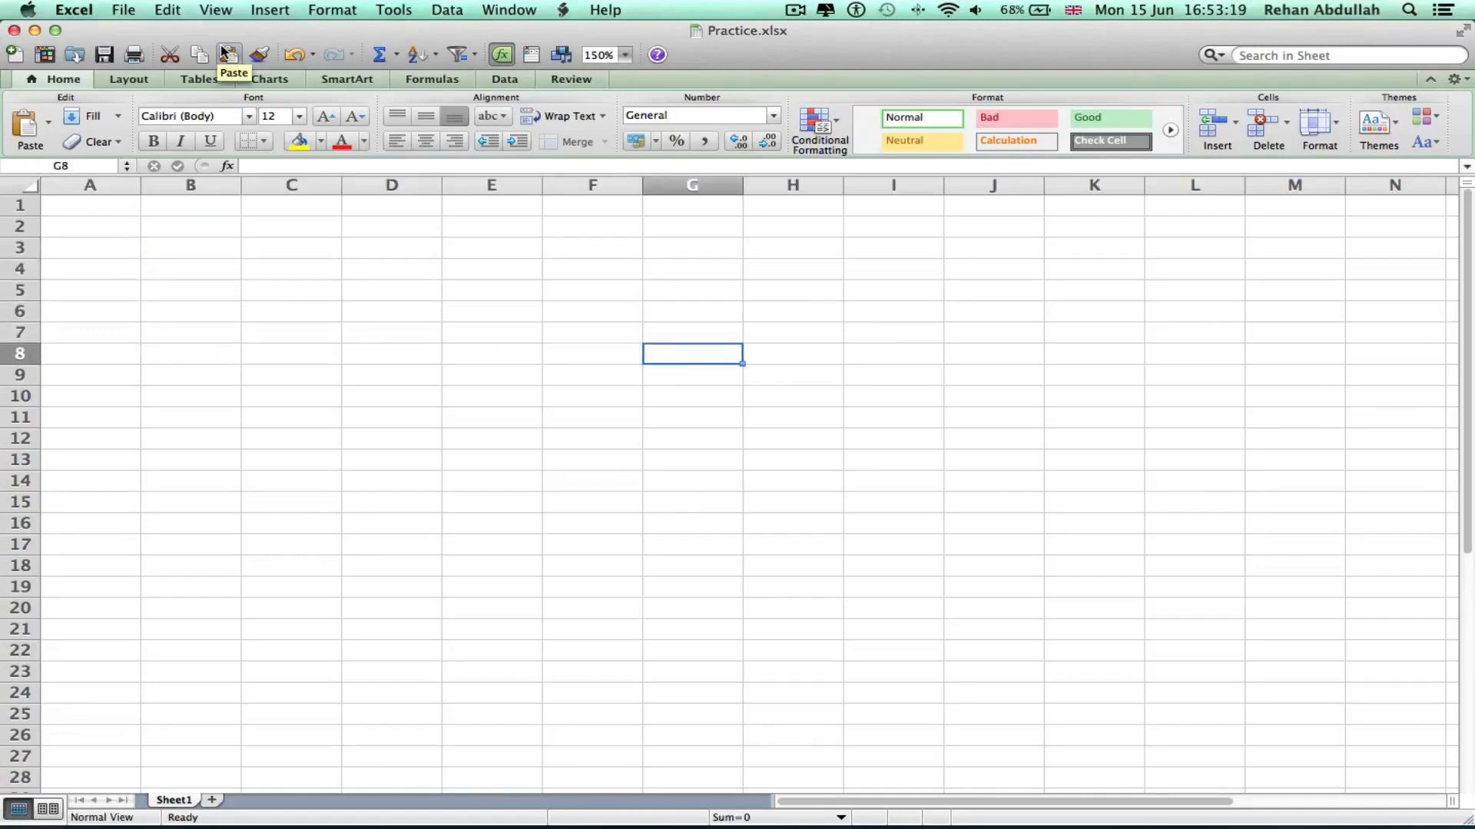
pyautogui.press('Left')
pyautogui.press('Up')
pyautogui.press('Left')
pyautogui.press('Up')
pyautogui.press('Left')
pyautogui.press('Right')
pyautogui.press('Down')
pyautogui.press('Down')
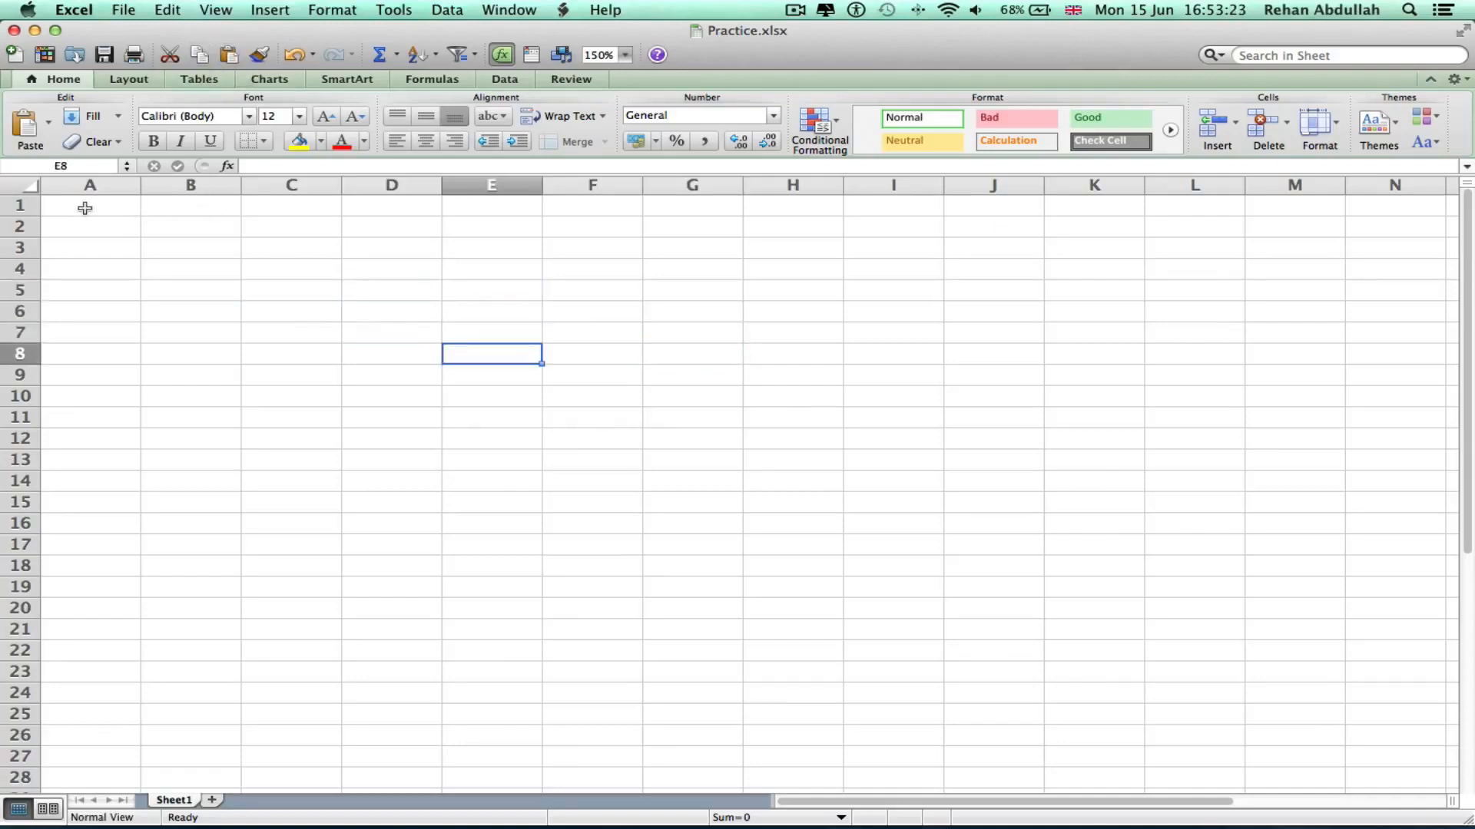
pyautogui.moveTo(84, 208); pyautogui.dragTo(1057, 606)
pyautogui.click(919, 665)
# - Enter the text "Hello" in cell A1
pyautogui.click(78, 211)
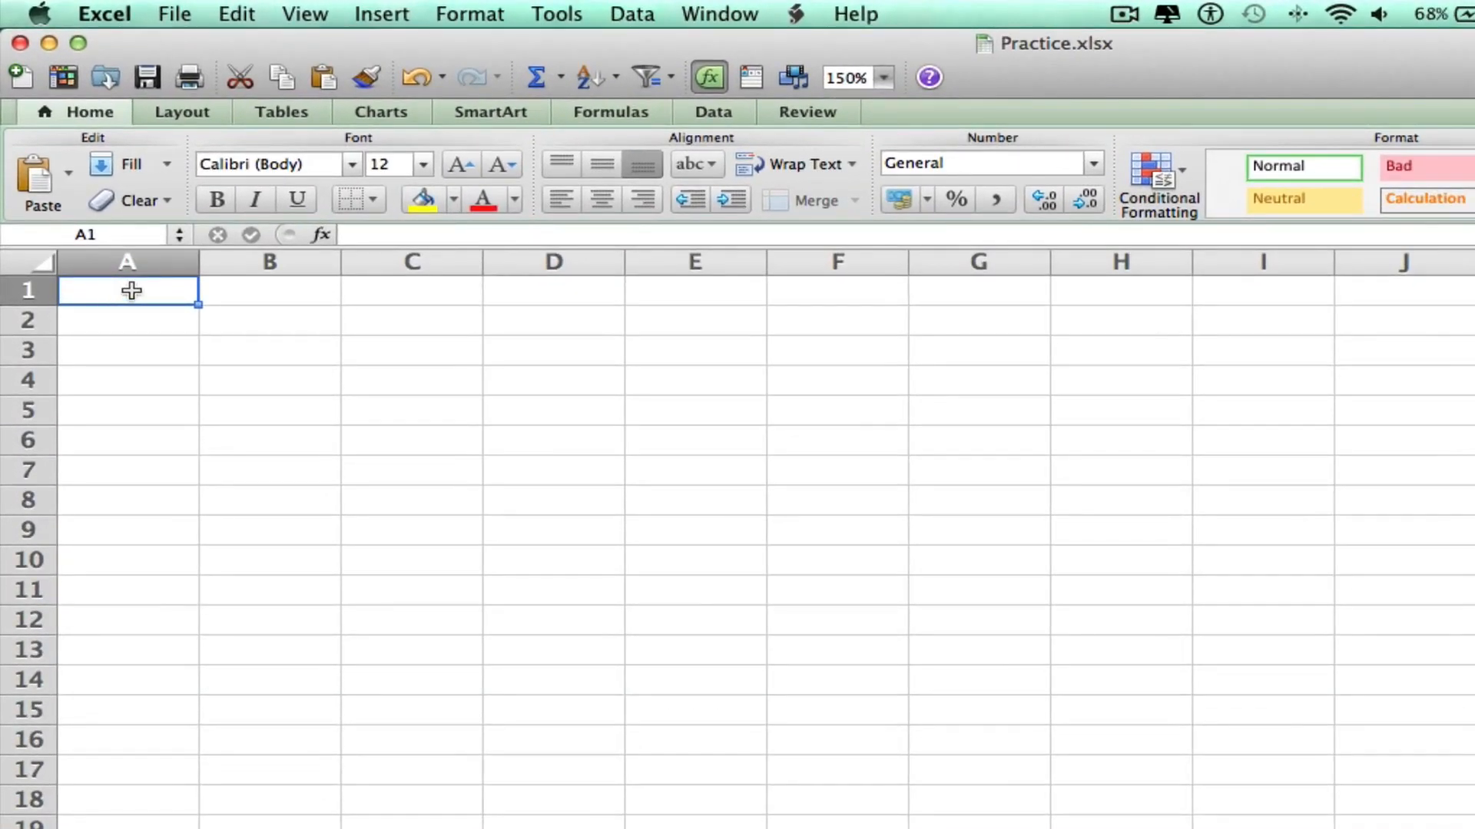
pyautogui.doubleClick(131, 291)
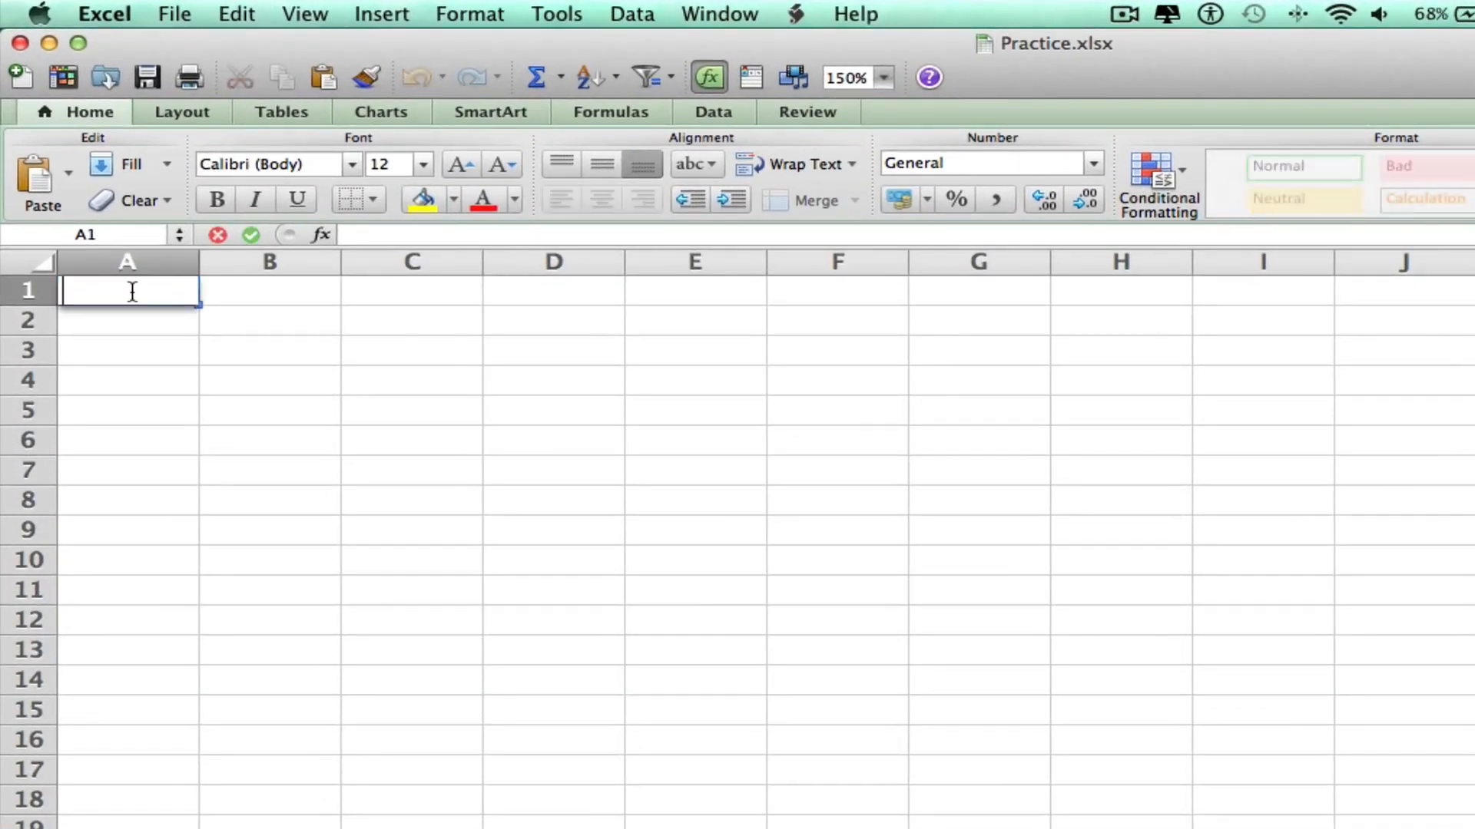
pyautogui.write('Hello')
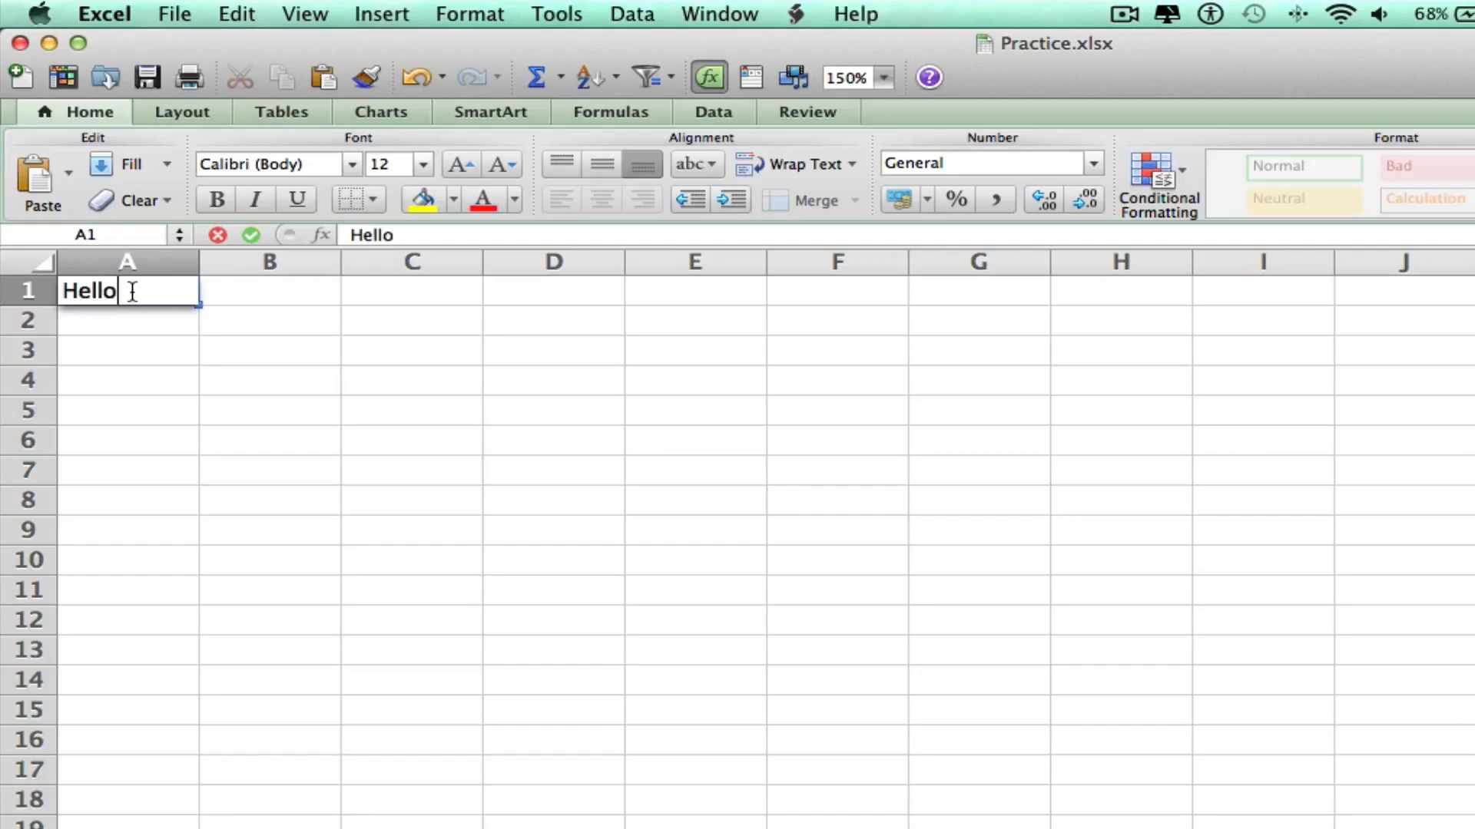
pyautogui.click(386, 362)
# - Replace the text in cell A1 with "How money did I spend this year?"
pyautogui.click(103, 280)
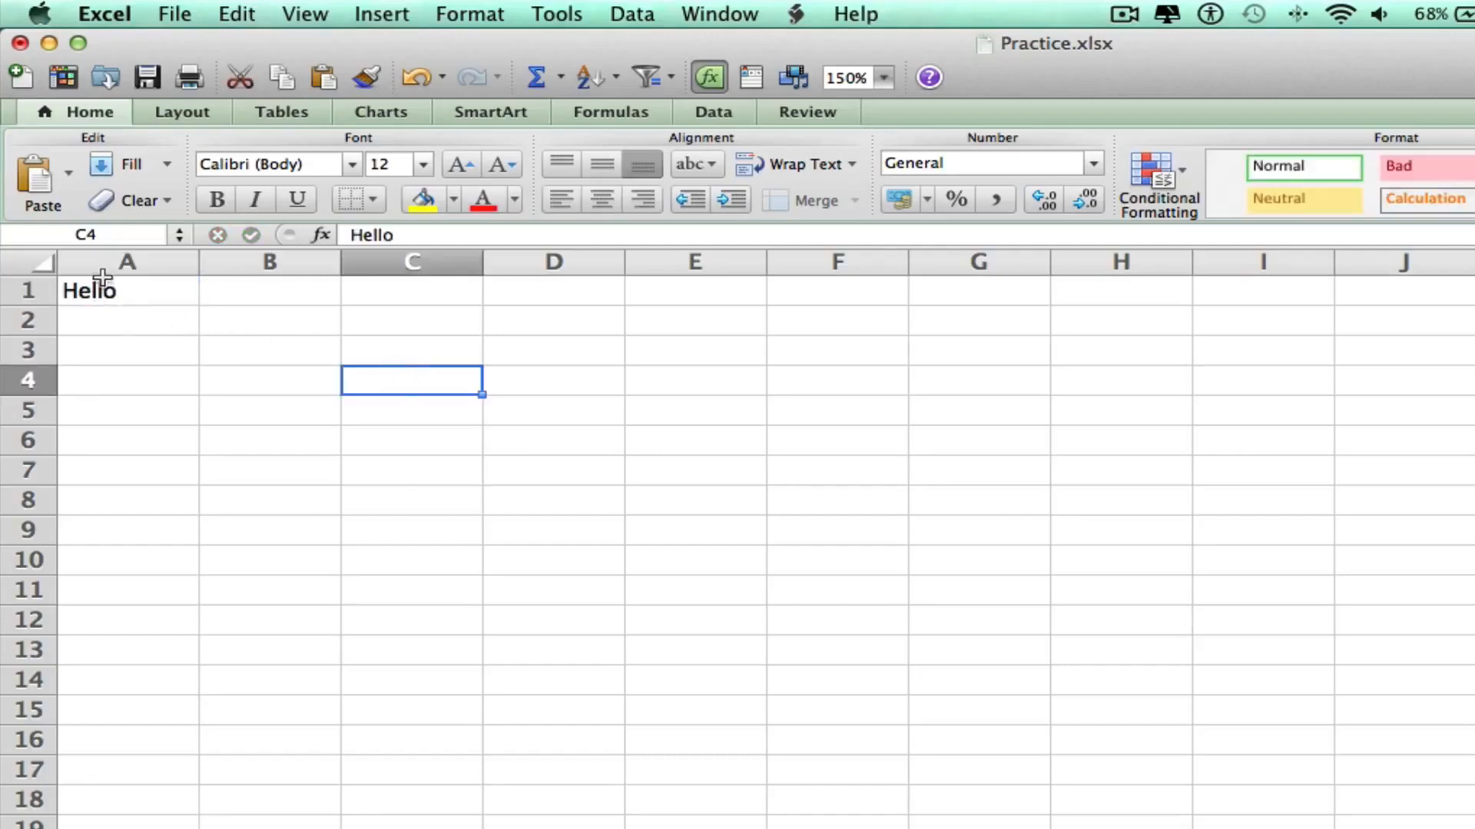
pyautogui.doubleClick(136, 290)
pyautogui.doubleClick(138, 290)
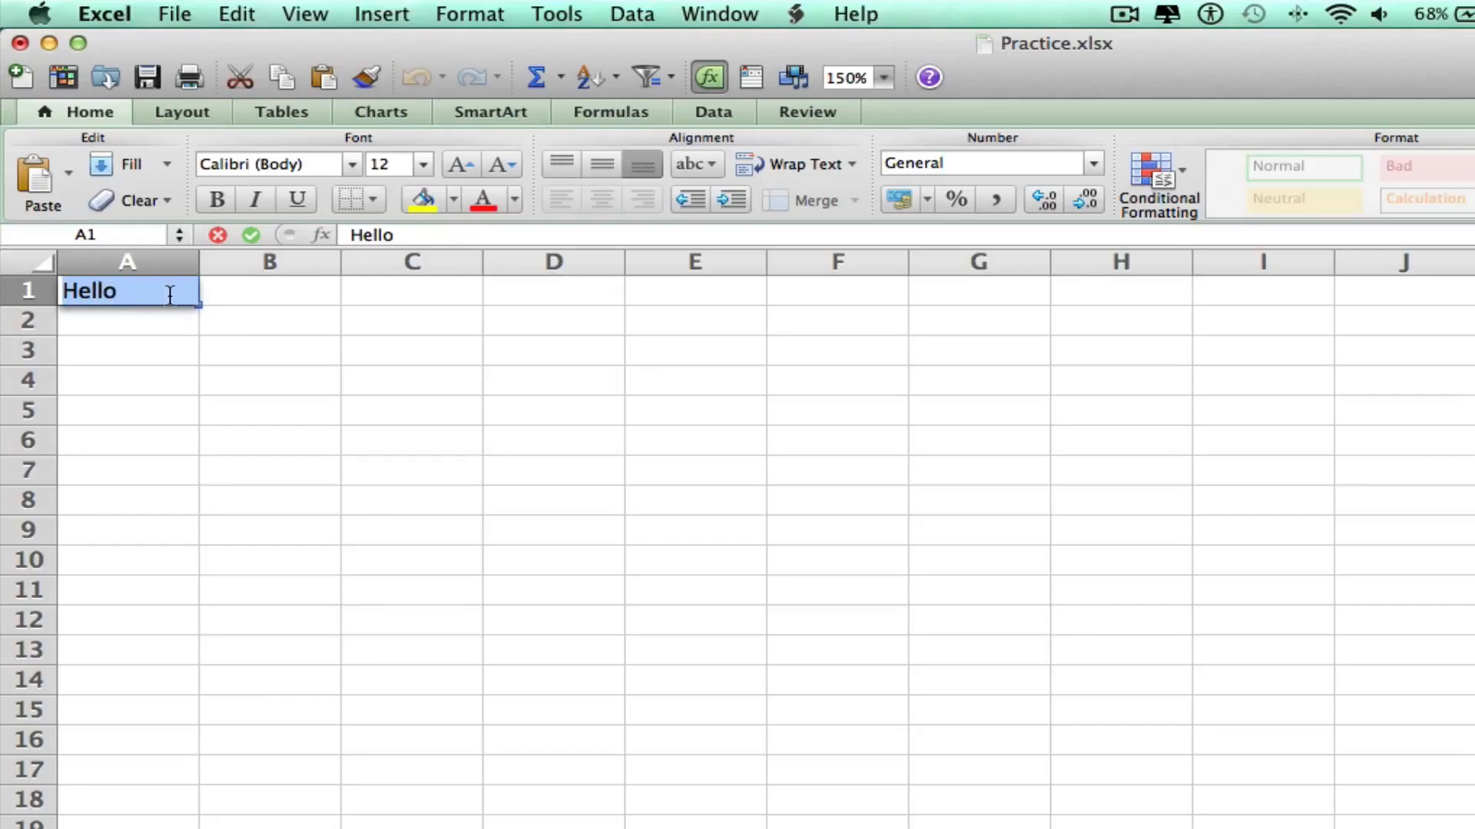
pyautogui.write('How Mu')
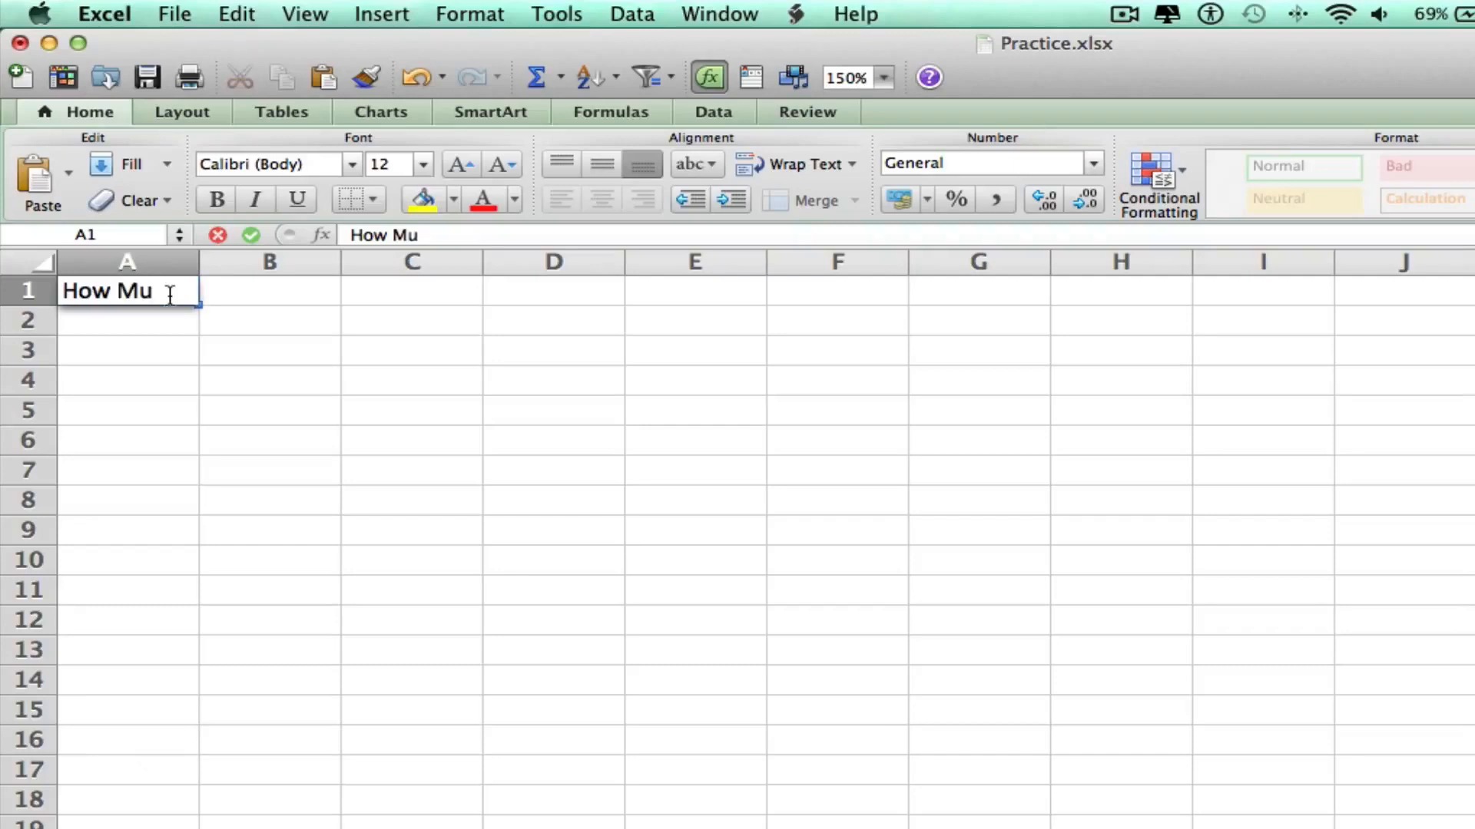
pyautogui.write('ch Mo')
pyautogui.press('BackSpace')
pyautogui.press('BackSpace')
pyautogui.press('BackSpace')
pyautogui.press('BackSpace')
pyautogui.press('BackSpace')
pyautogui.press('BackSpace')
pyautogui.press('BackSpace')
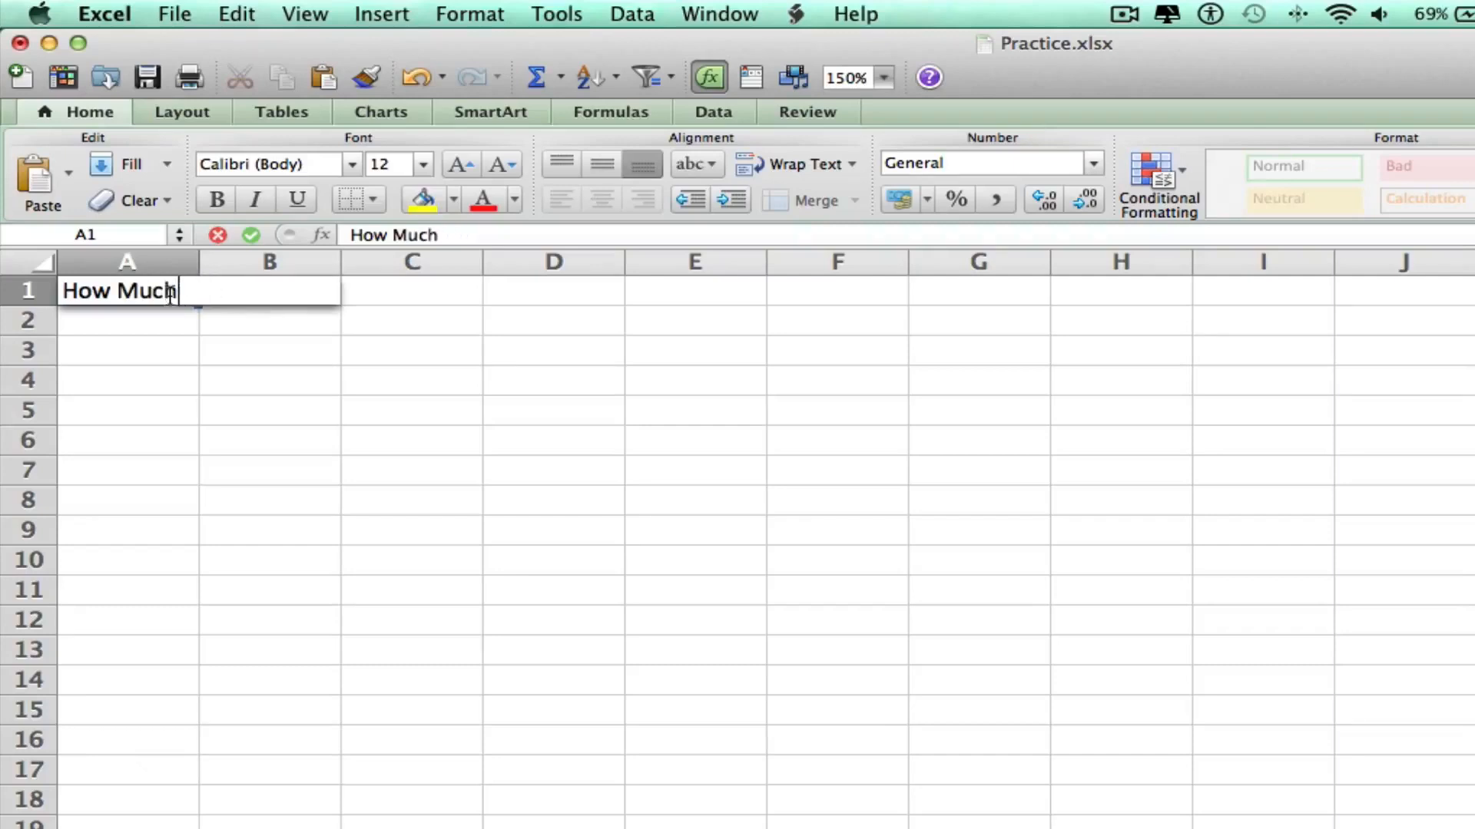
pyautogui.write('money')
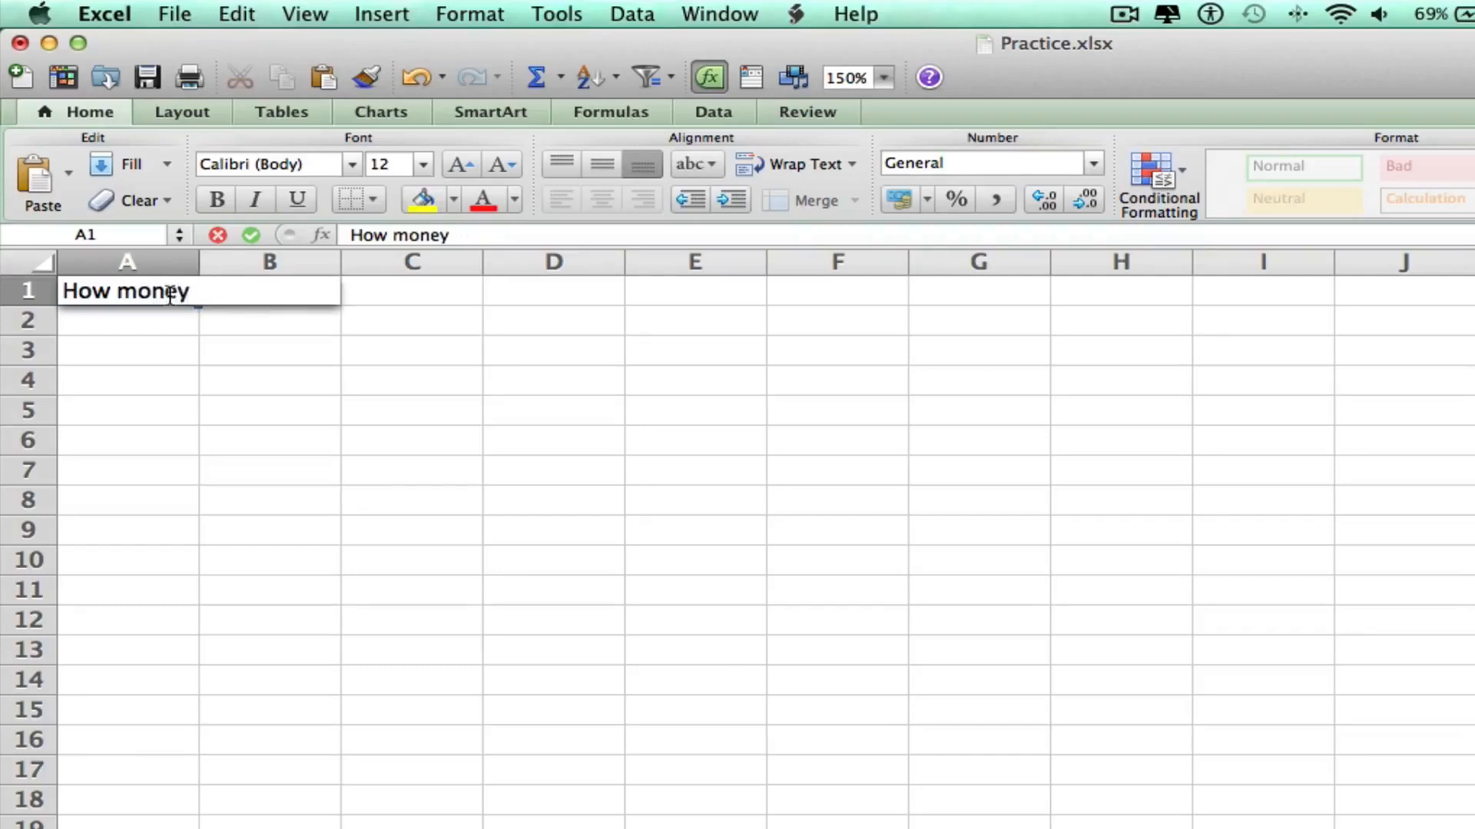
pyautogui.write(' did I spe')
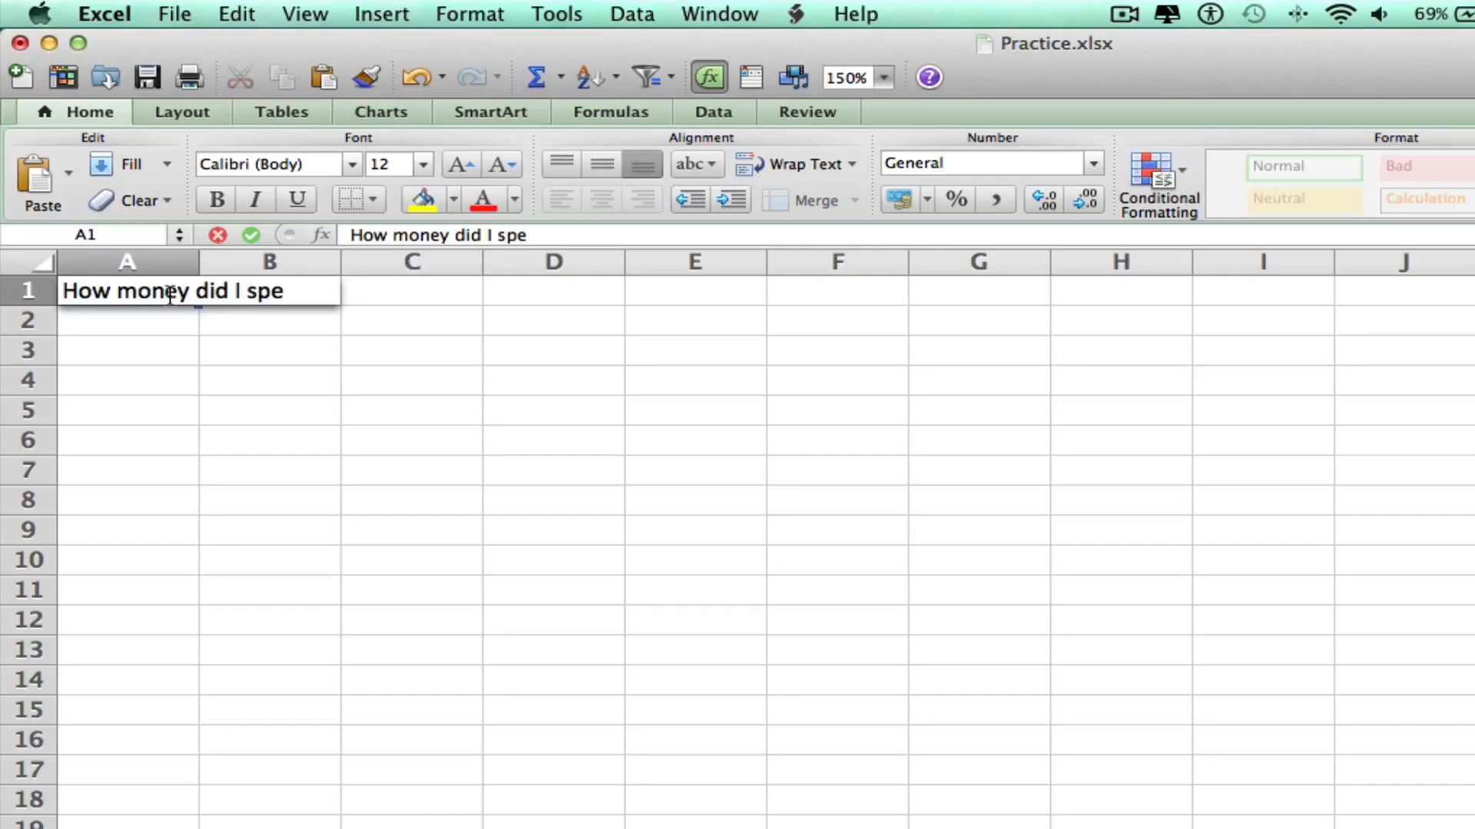
pyautogui.write('nd')
pyautogui.press('BackSpace')
pyautogui.press('BackSpace')
pyautogui.write('nd this tea')
pyautogui.press('BackSpace')
pyautogui.press('BackSpace')
pyautogui.press('BackSpace')
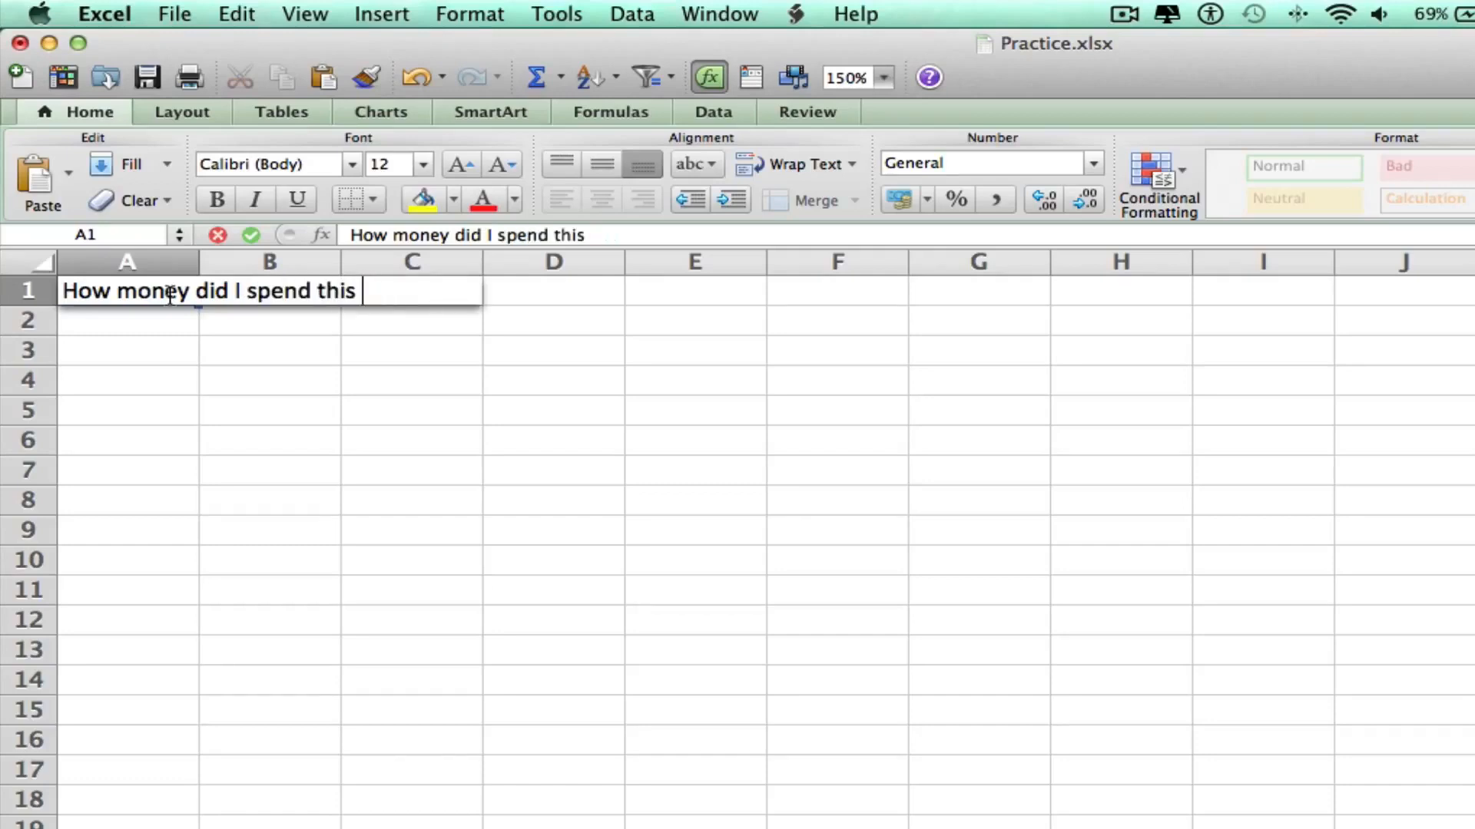
pyautogui.write('yeah')
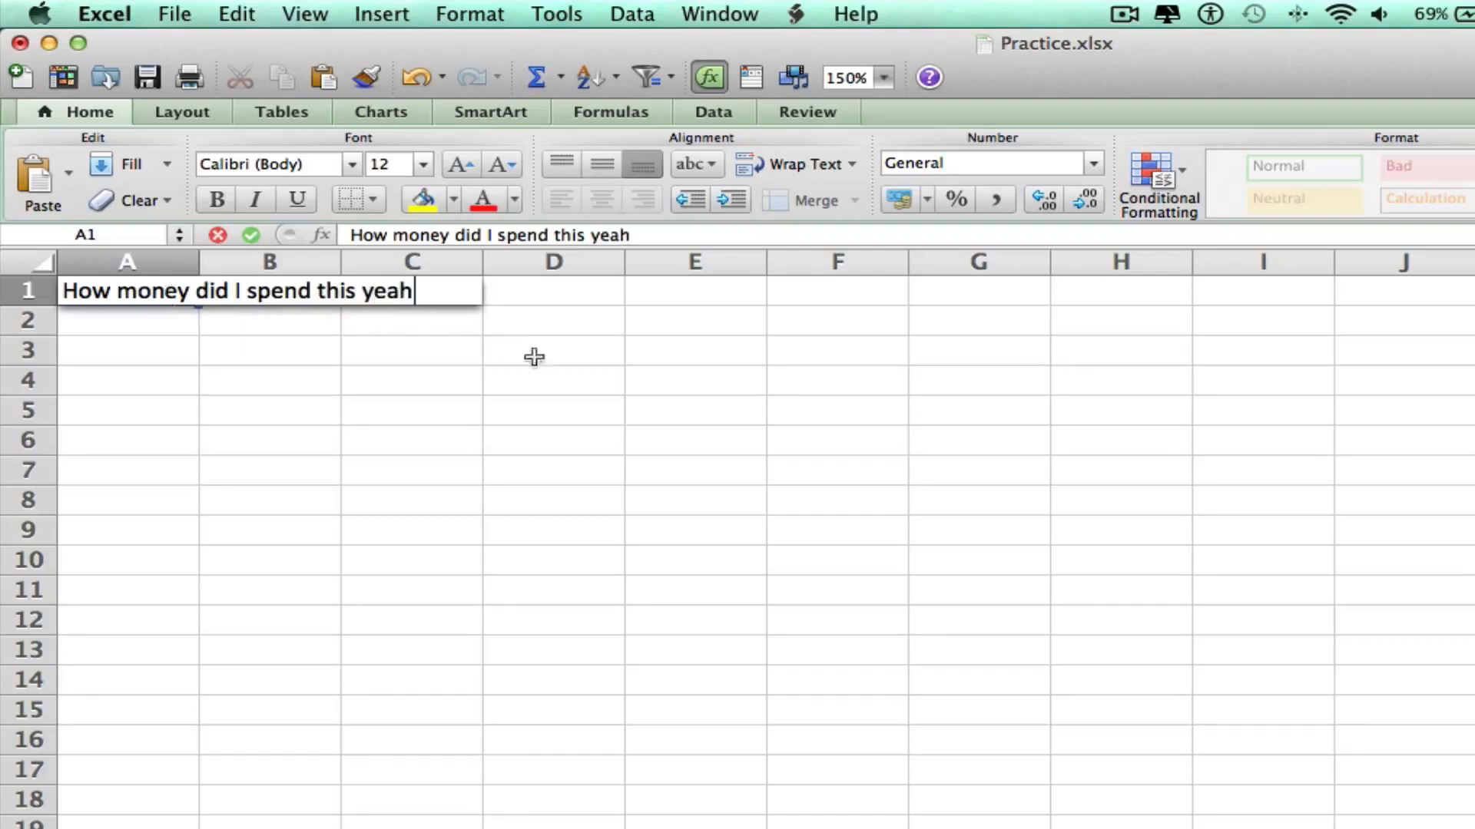
pyautogui.press('BackSpace')
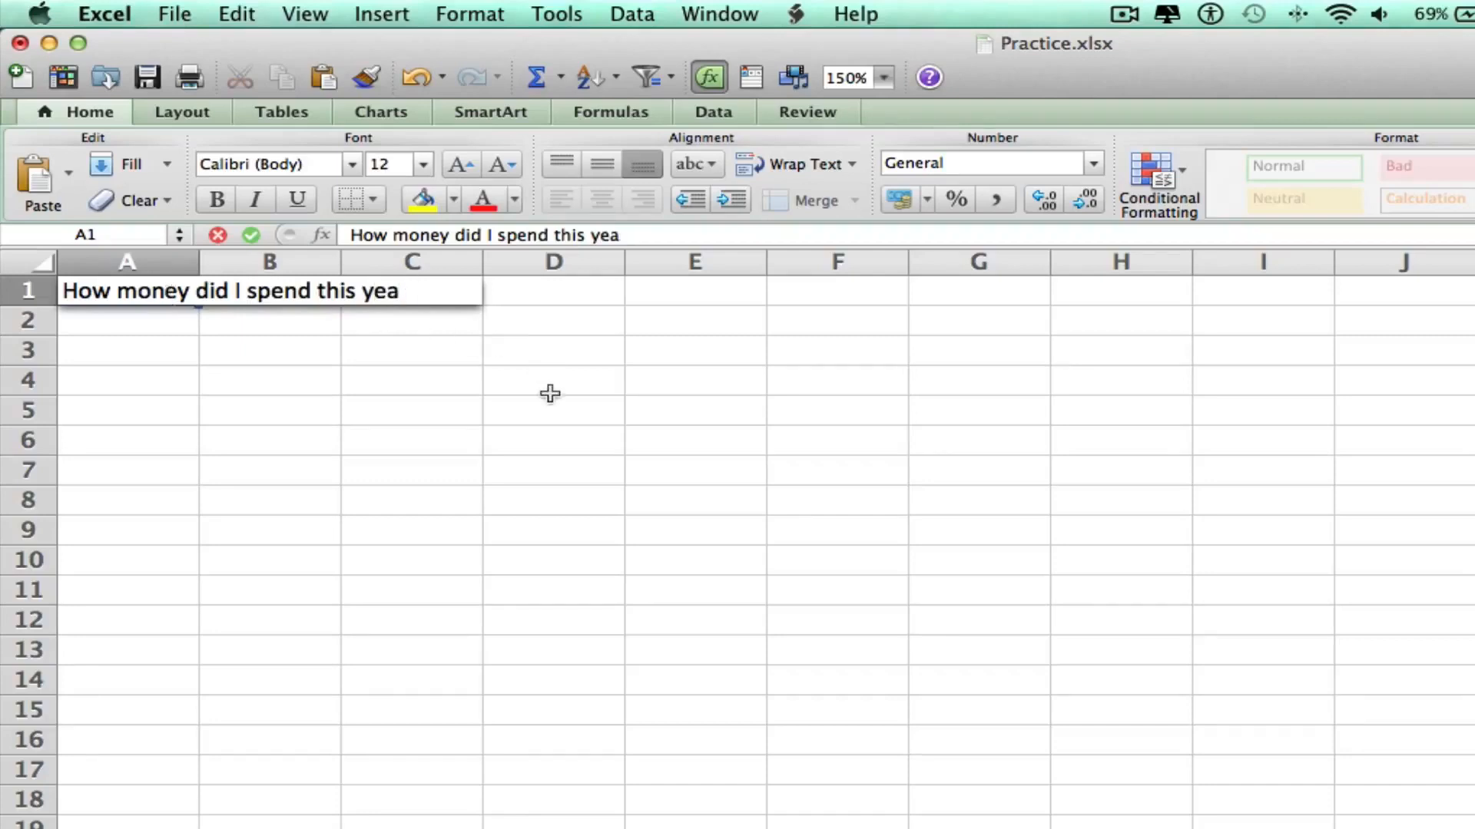
pyautogui.write('r?')
pyautogui.click(569, 460)
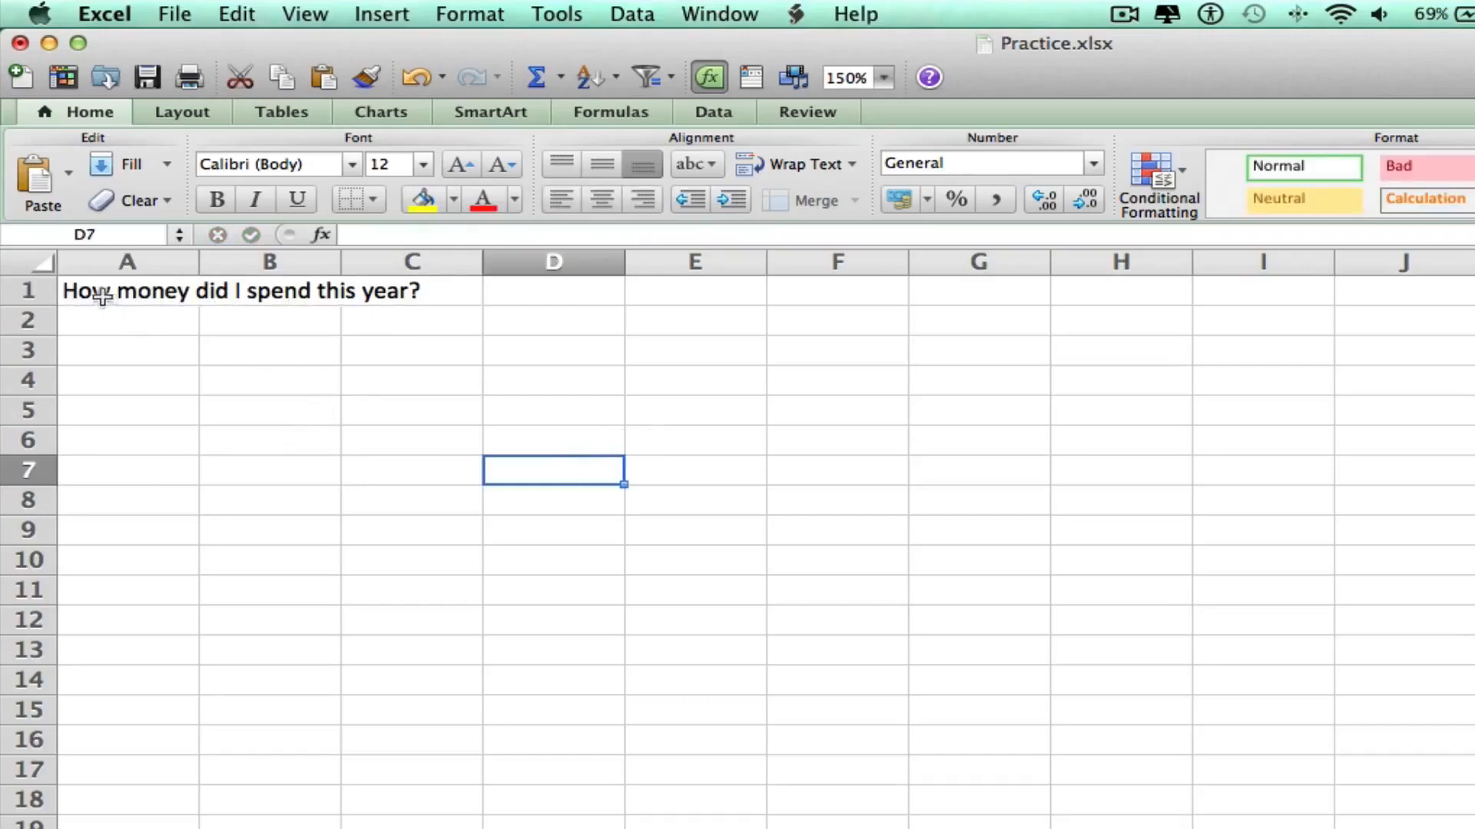
# - Merge cells A1 through E1 so the title is centred across them
pyautogui.moveTo(102, 293); pyautogui.dragTo(657, 306)
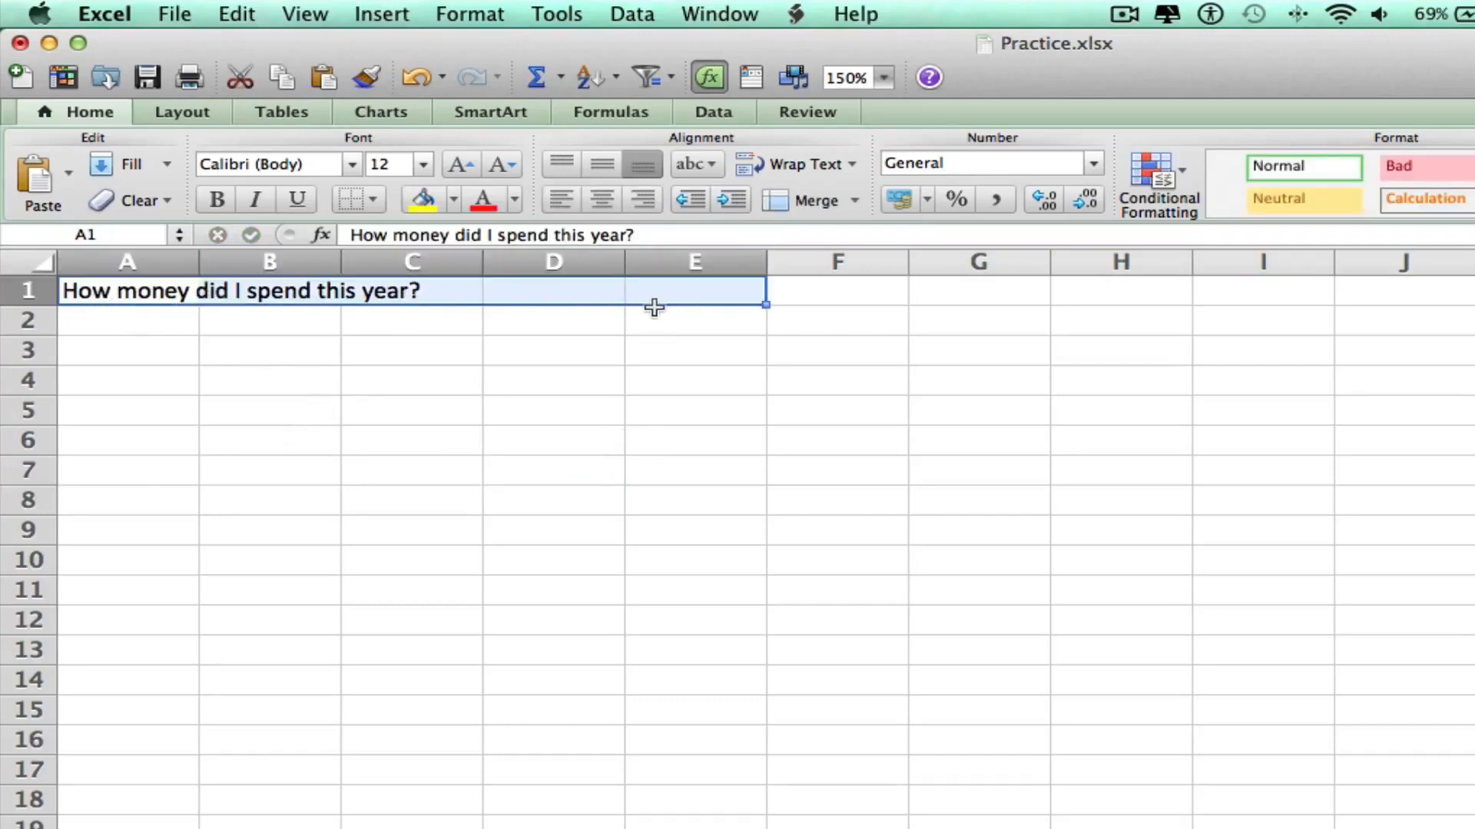
pyautogui.click(851, 199)
pyautogui.click(851, 195)
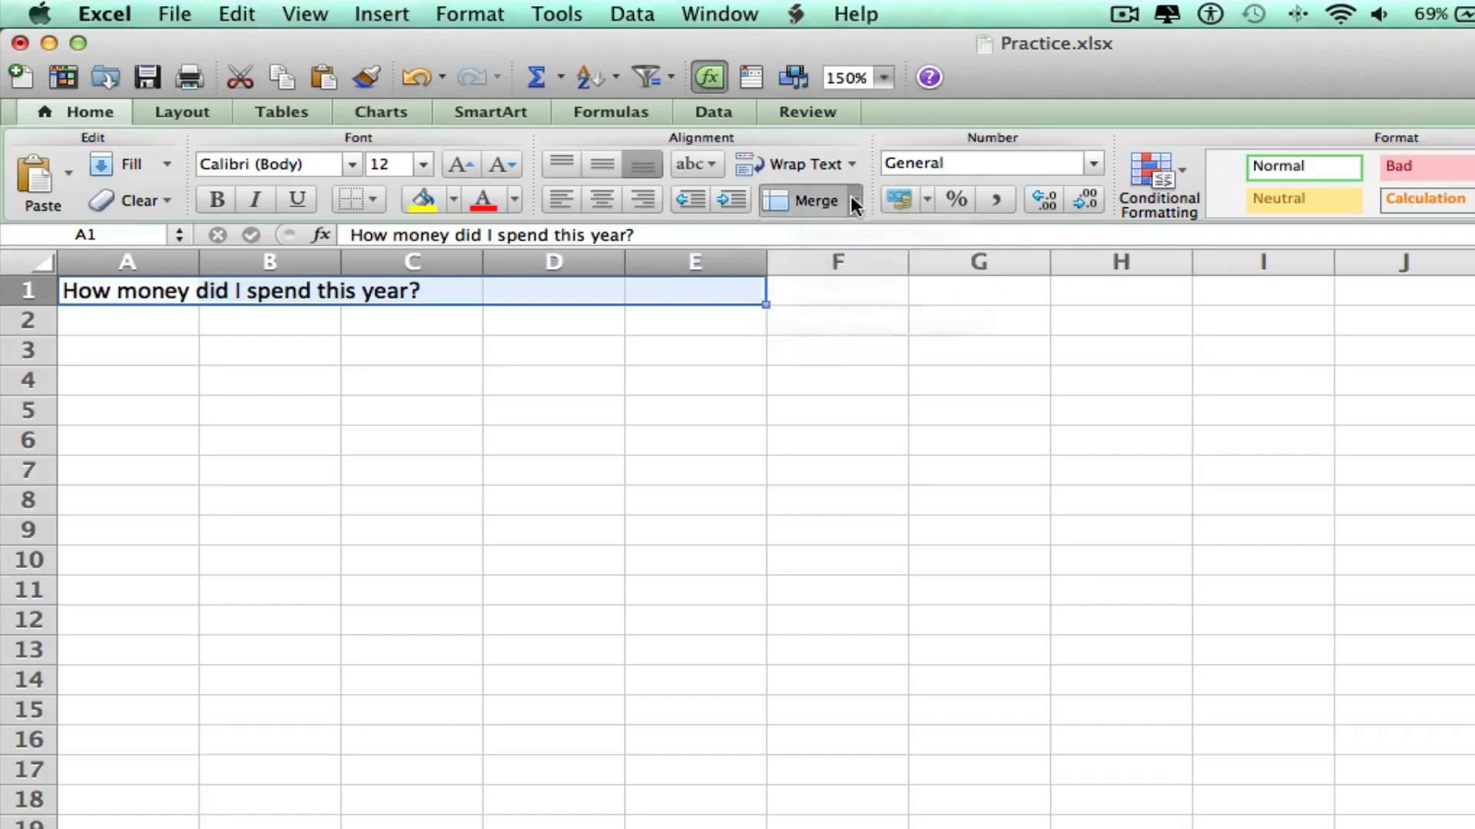
pyautogui.click(827, 198)
pyautogui.click(738, 407)
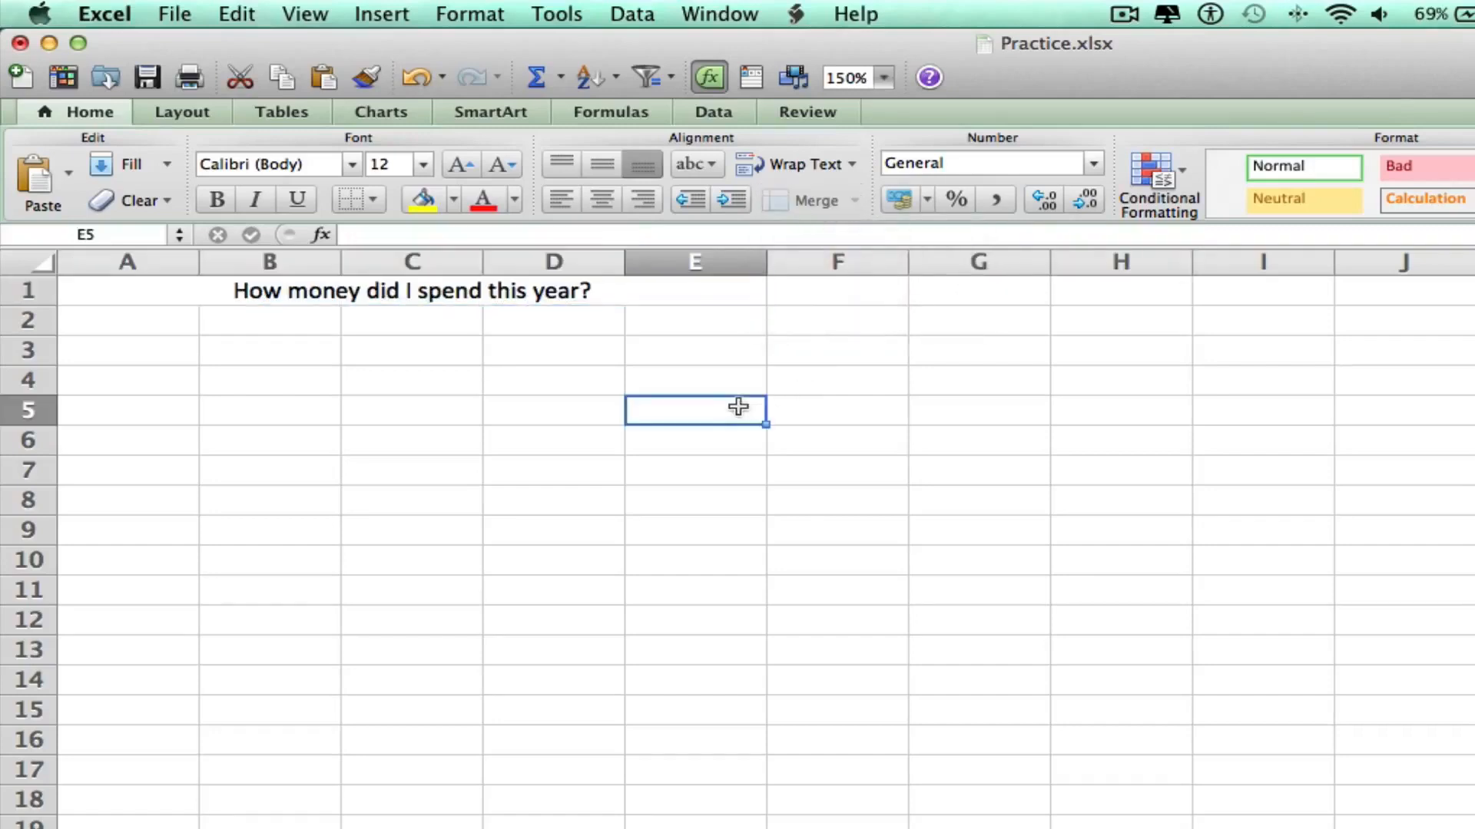
# - Enter the month headings Jan, Feb, March, April and May across cells A2 to E2
pyautogui.click(146, 328)
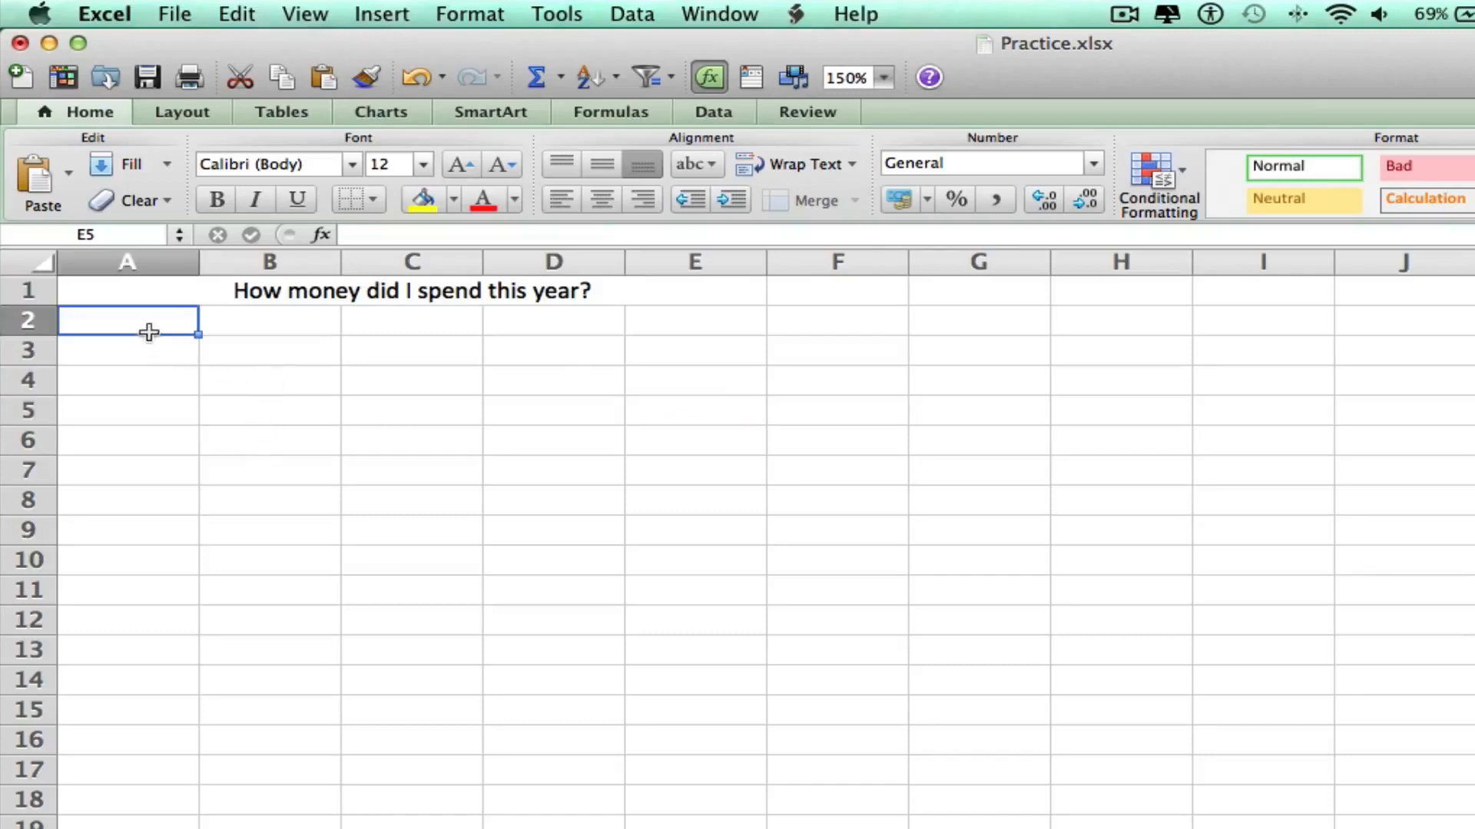
pyautogui.doubleClick(170, 326)
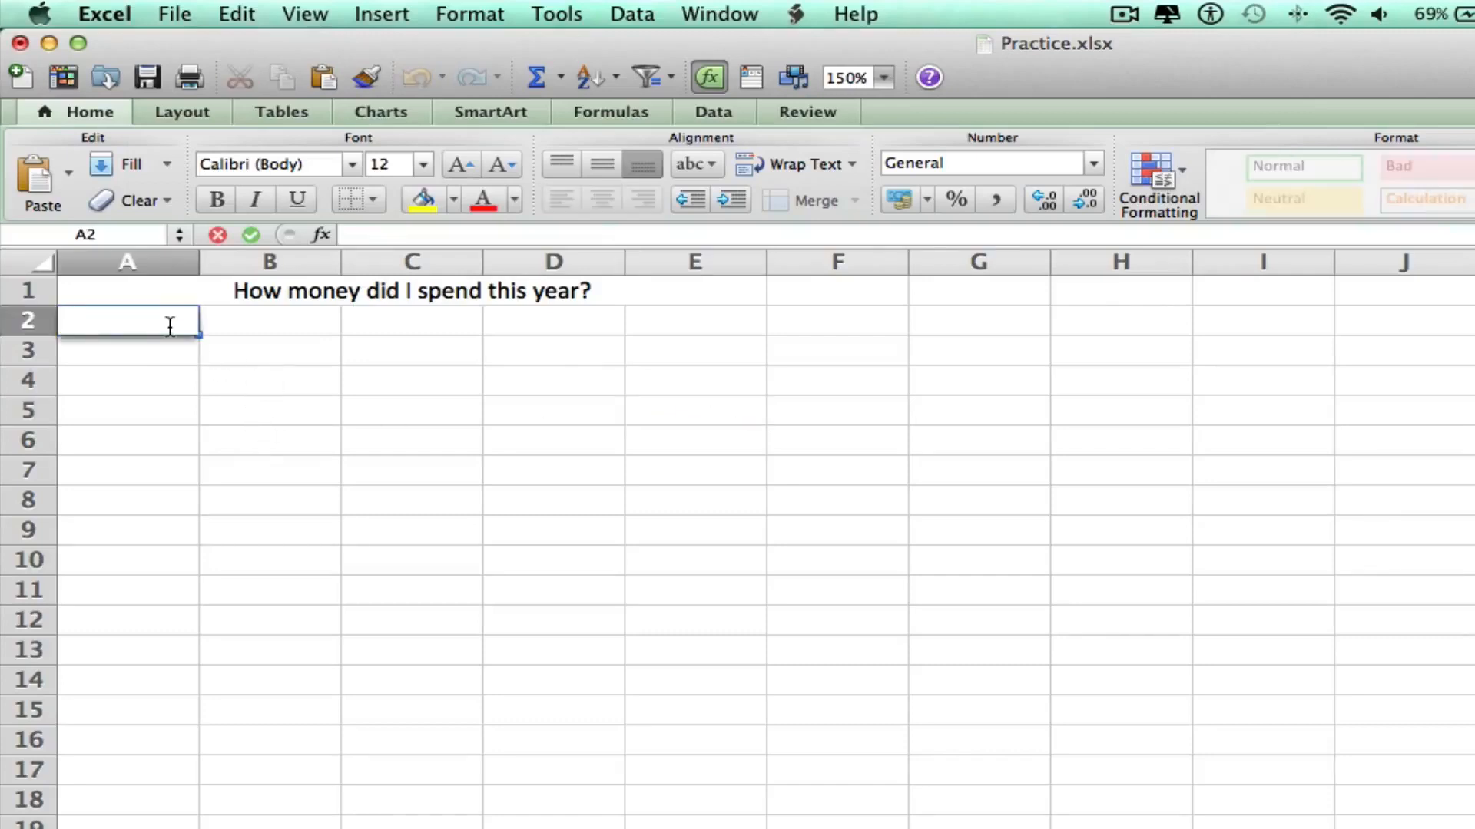
pyautogui.write('Jan')
pyautogui.press('Tab')
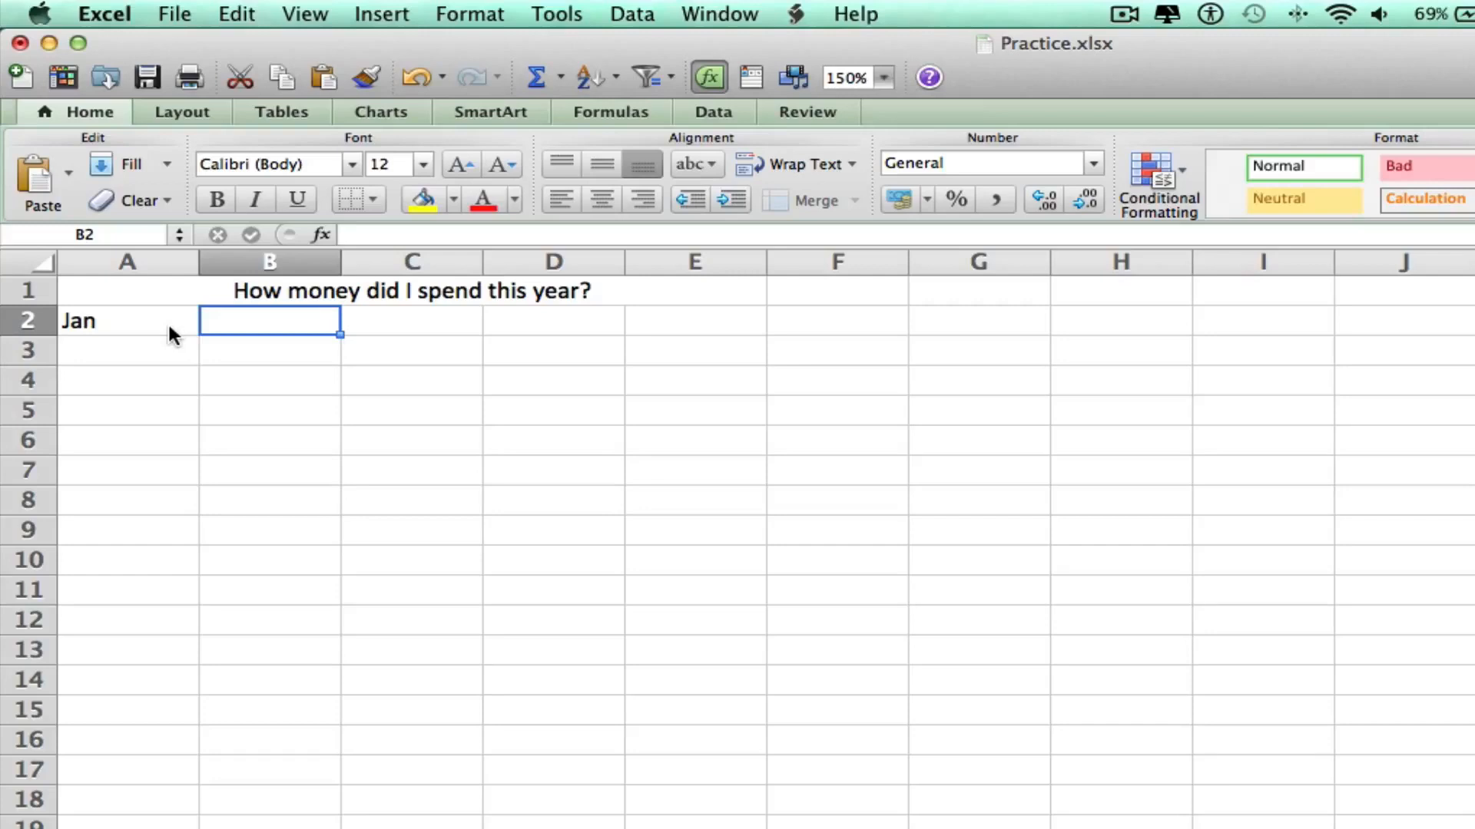
pyautogui.write('Feb')
pyautogui.press('Tab')
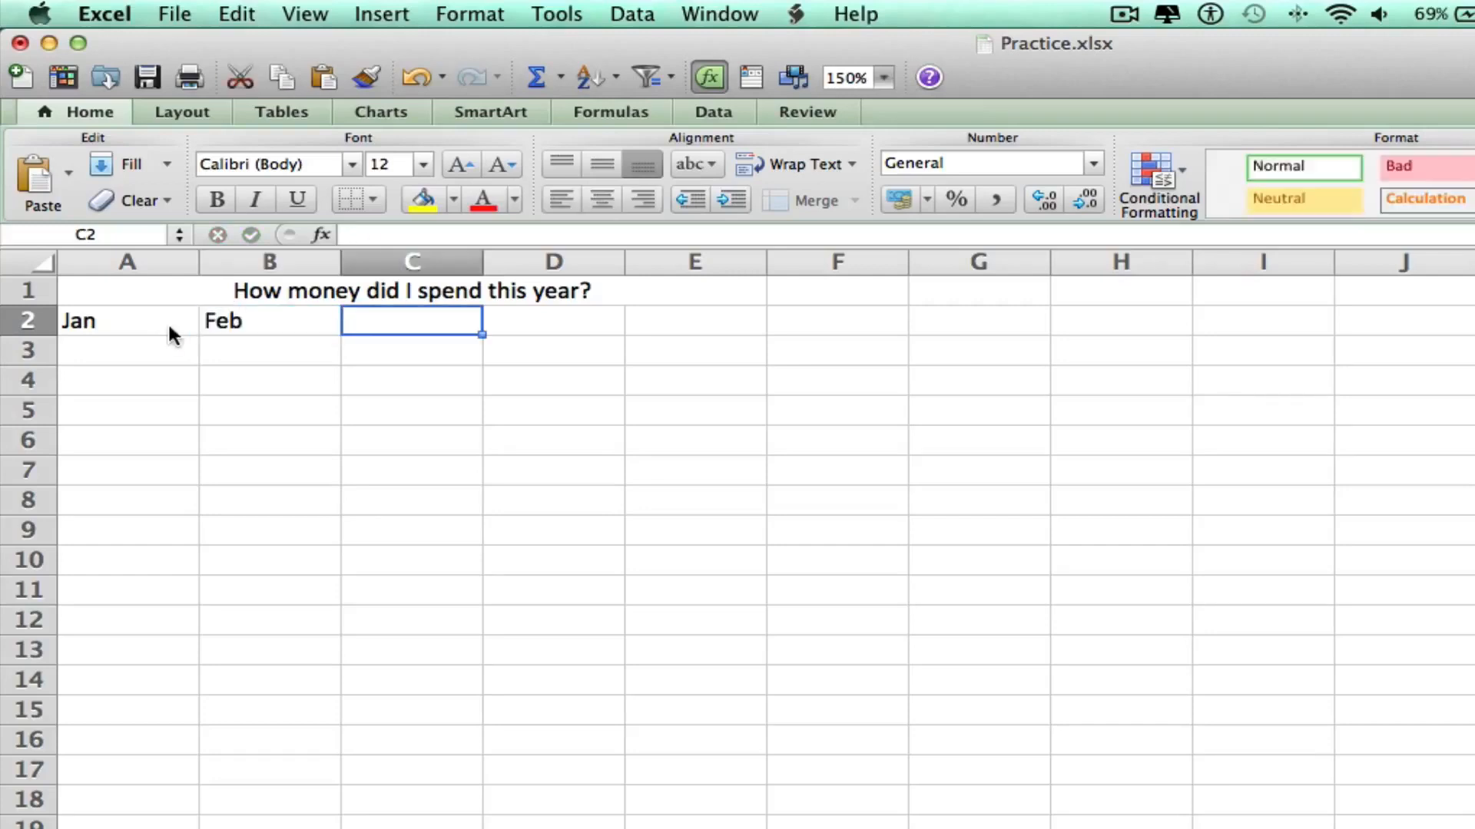
pyautogui.write('March')
pyautogui.press('Tab')
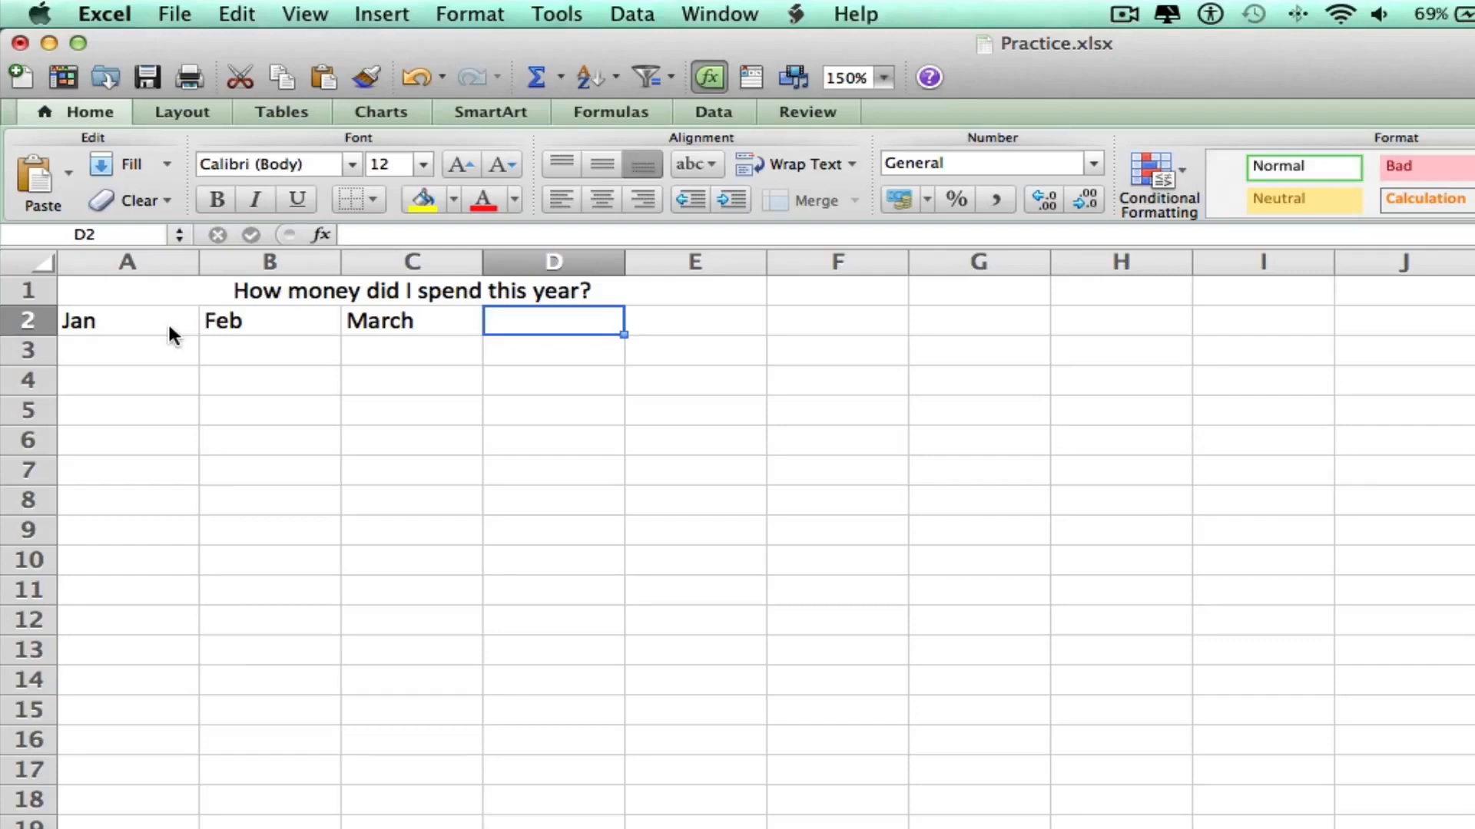
pyautogui.write('Apr')
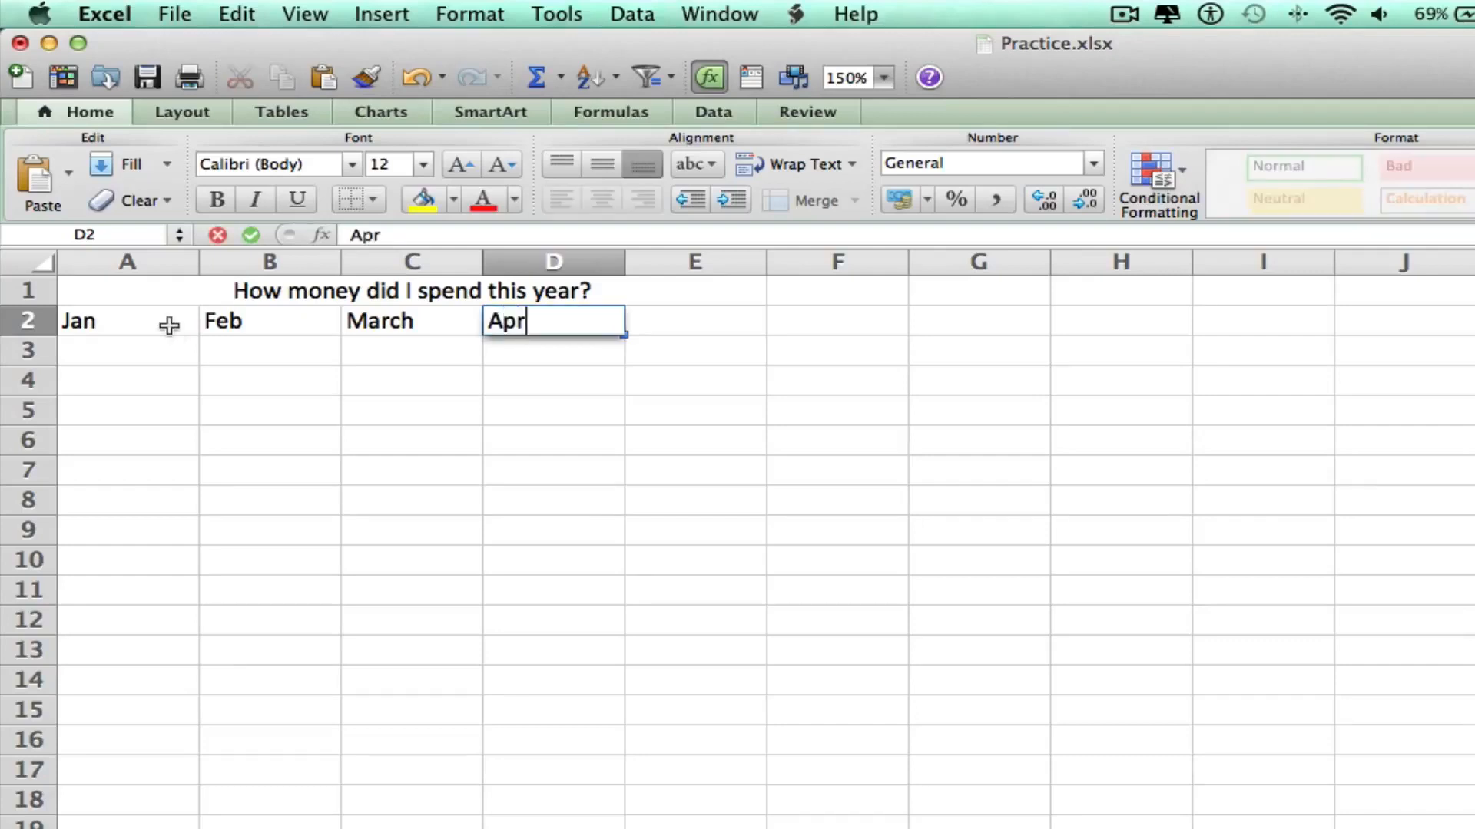
pyautogui.write('il')
pyautogui.press('Tab')
pyautogui.write('May')
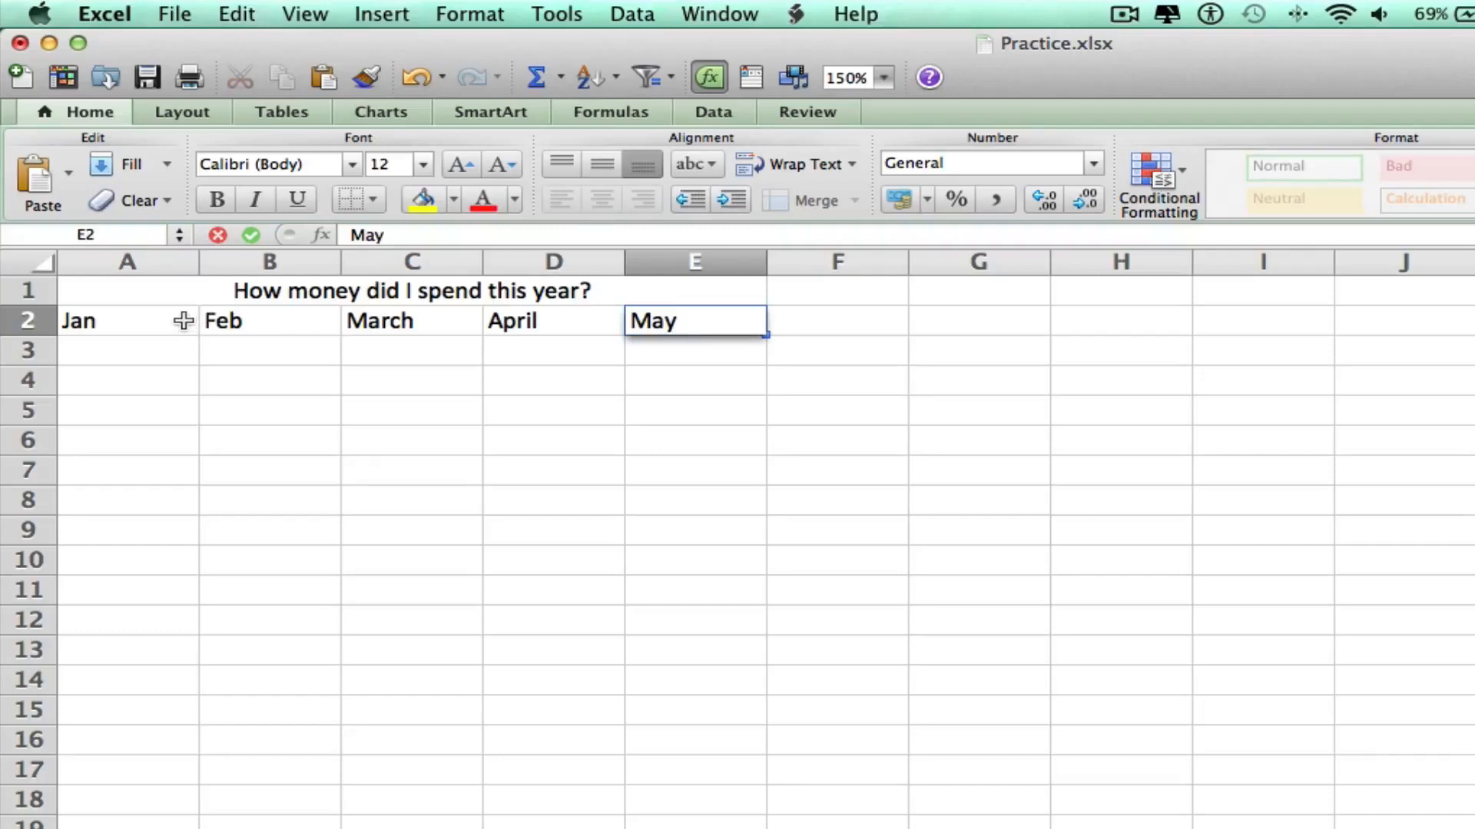
# - Clear the month headings from cells A2 to E2
pyautogui.click(175, 332)
pyautogui.press('BackSpace')
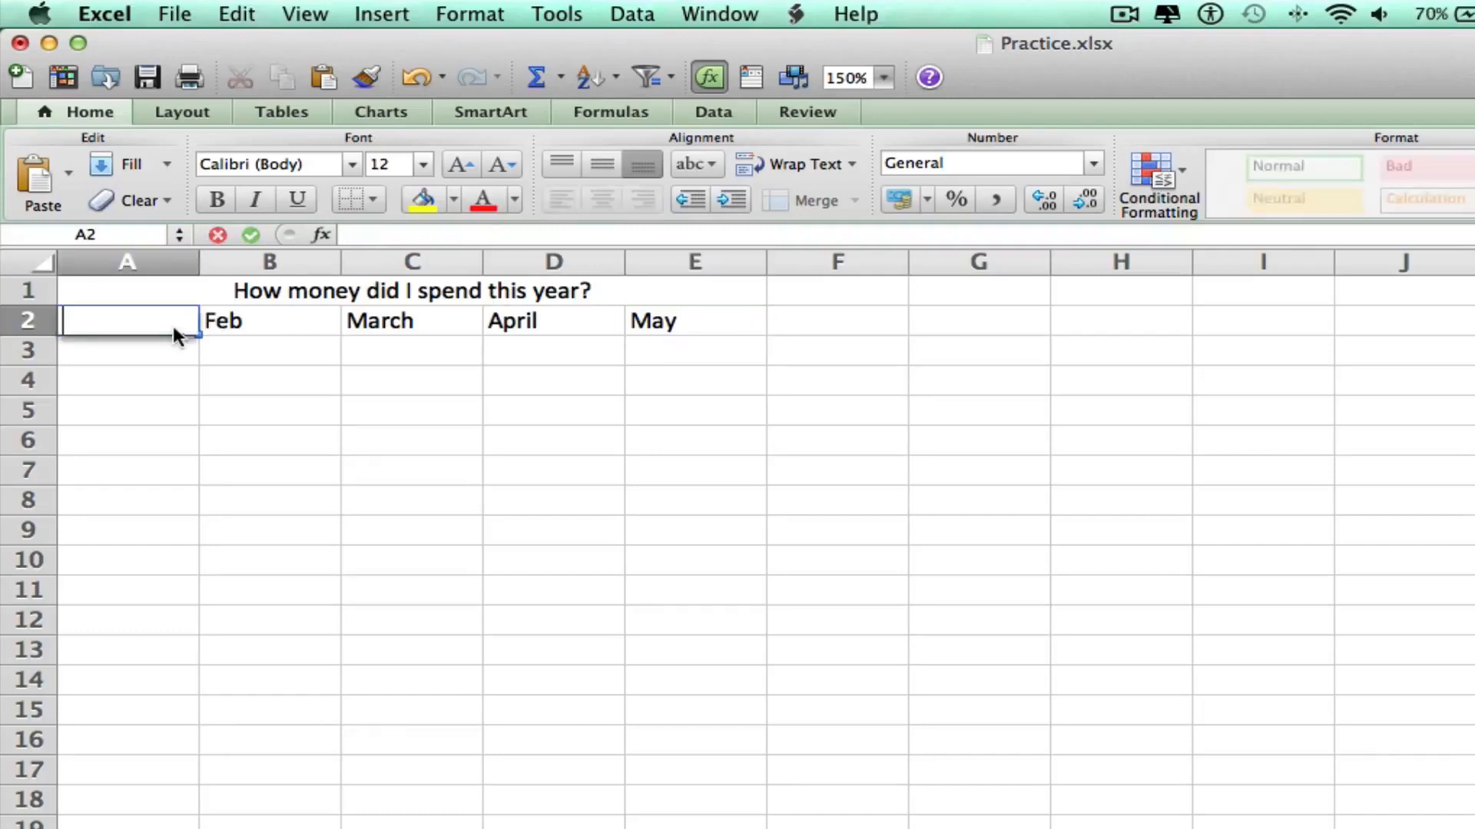
pyautogui.click(238, 330)
pyautogui.press('BackSpace')
pyautogui.click(382, 323)
pyautogui.press('BackSpace')
pyautogui.click(532, 322)
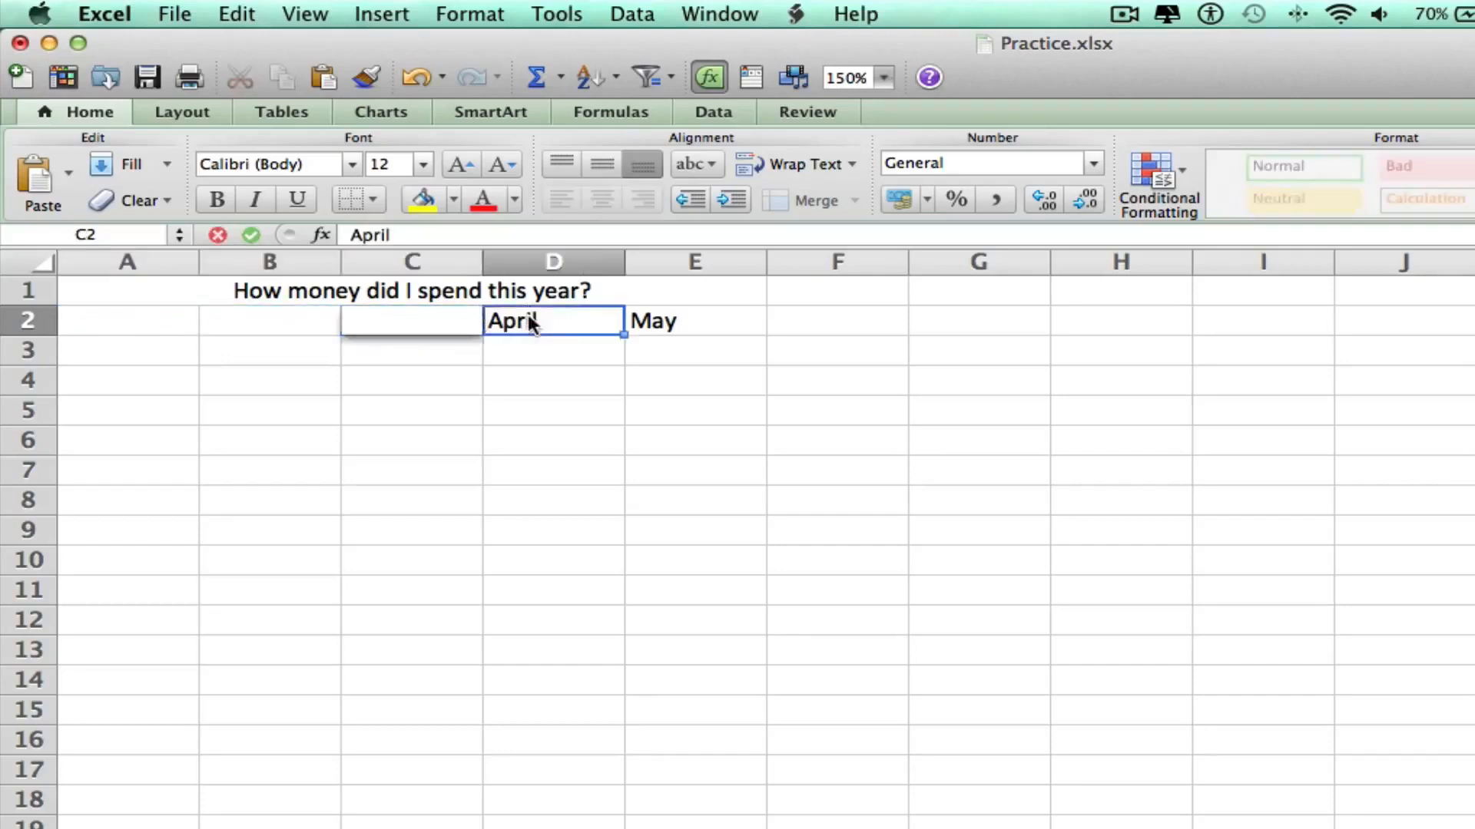
pyautogui.press('BackSpace')
pyautogui.click(661, 322)
pyautogui.press('BackSpace')
# - Delete the title text from the merged cell in row 1
pyautogui.click(588, 298)
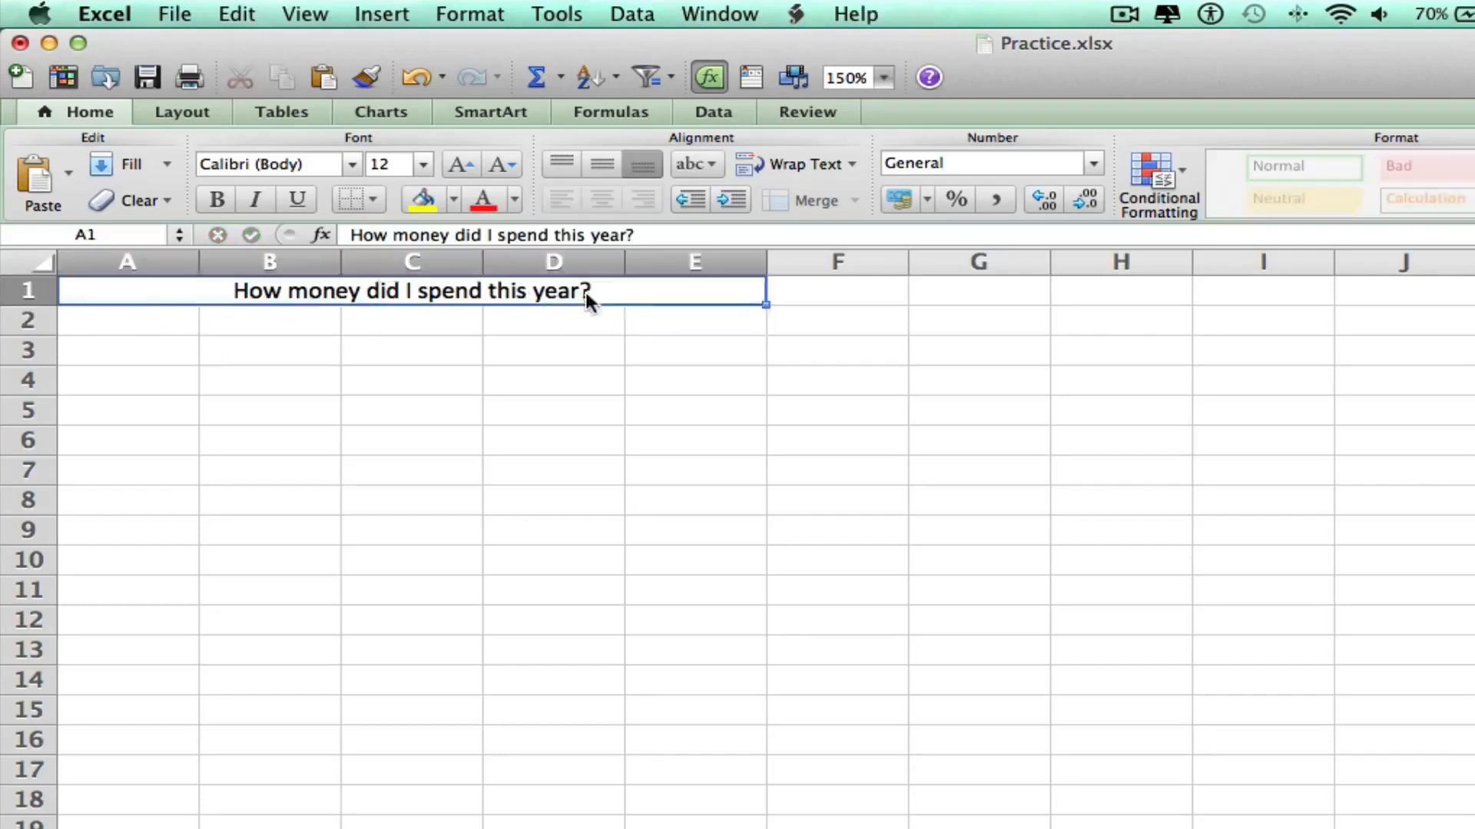
pyautogui.doubleClick(587, 298)
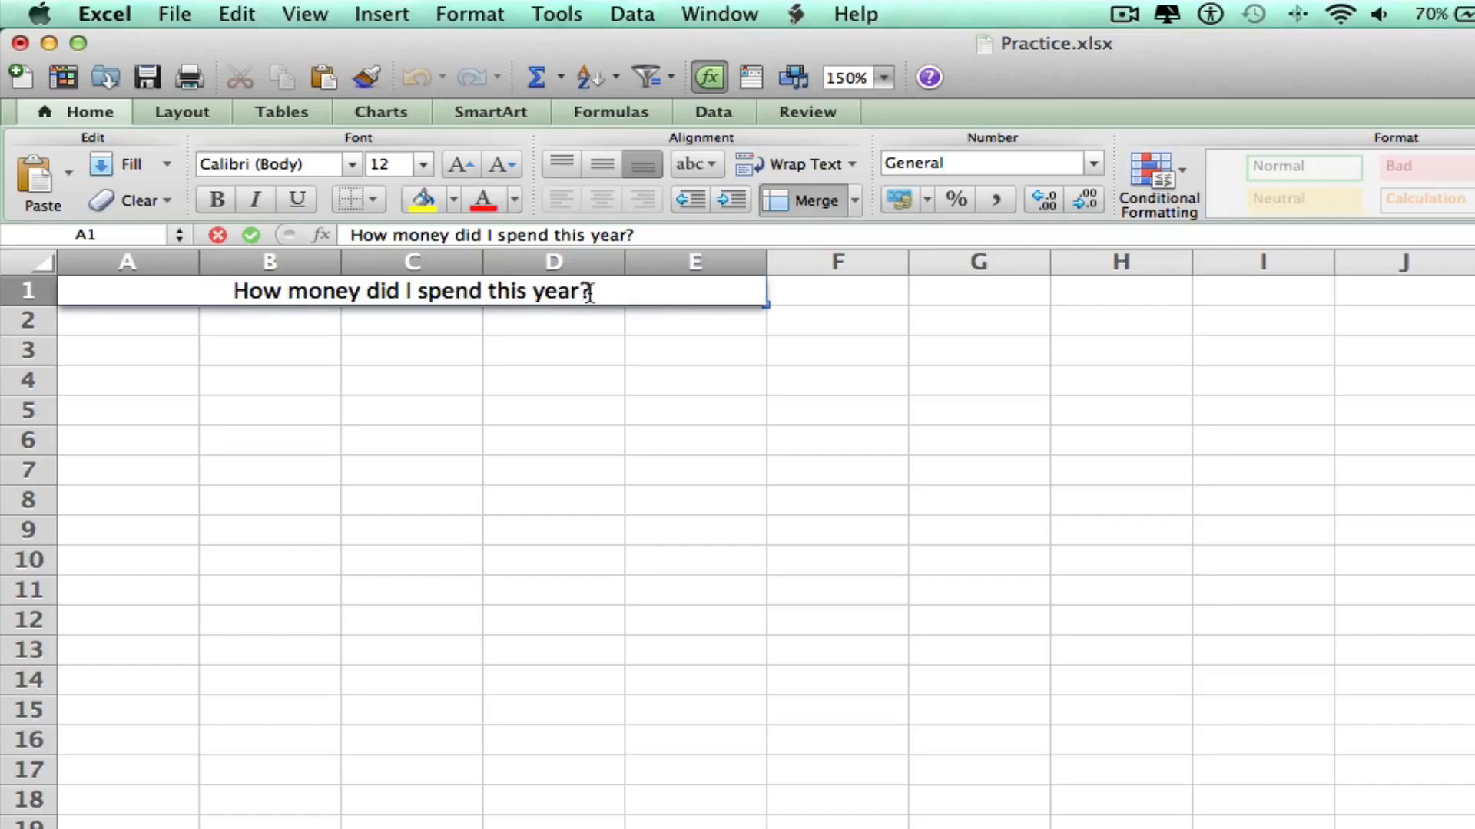
pyautogui.moveTo(586, 293); pyautogui.dragTo(223, 285)
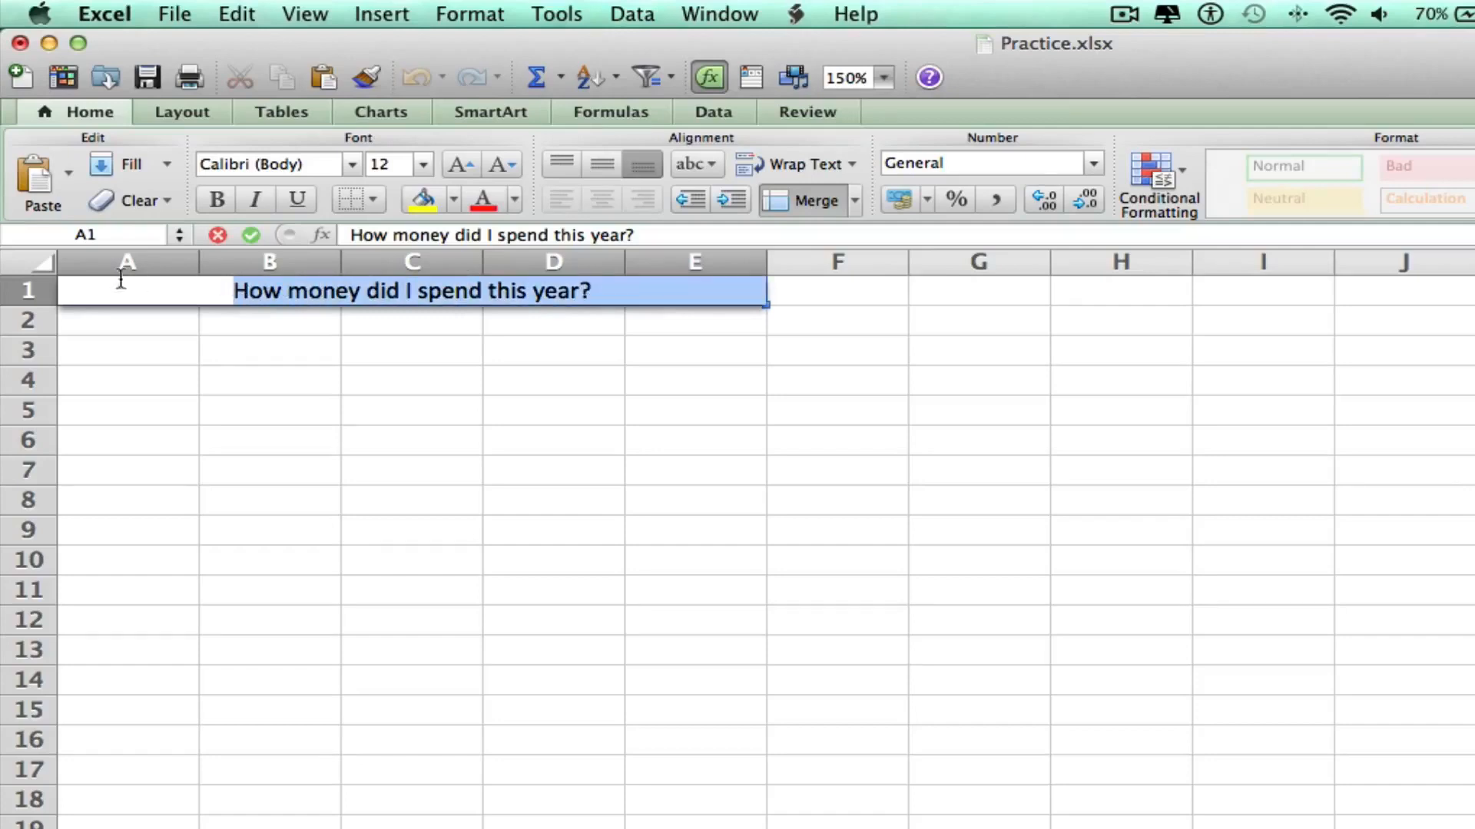
pyautogui.click(290, 316)
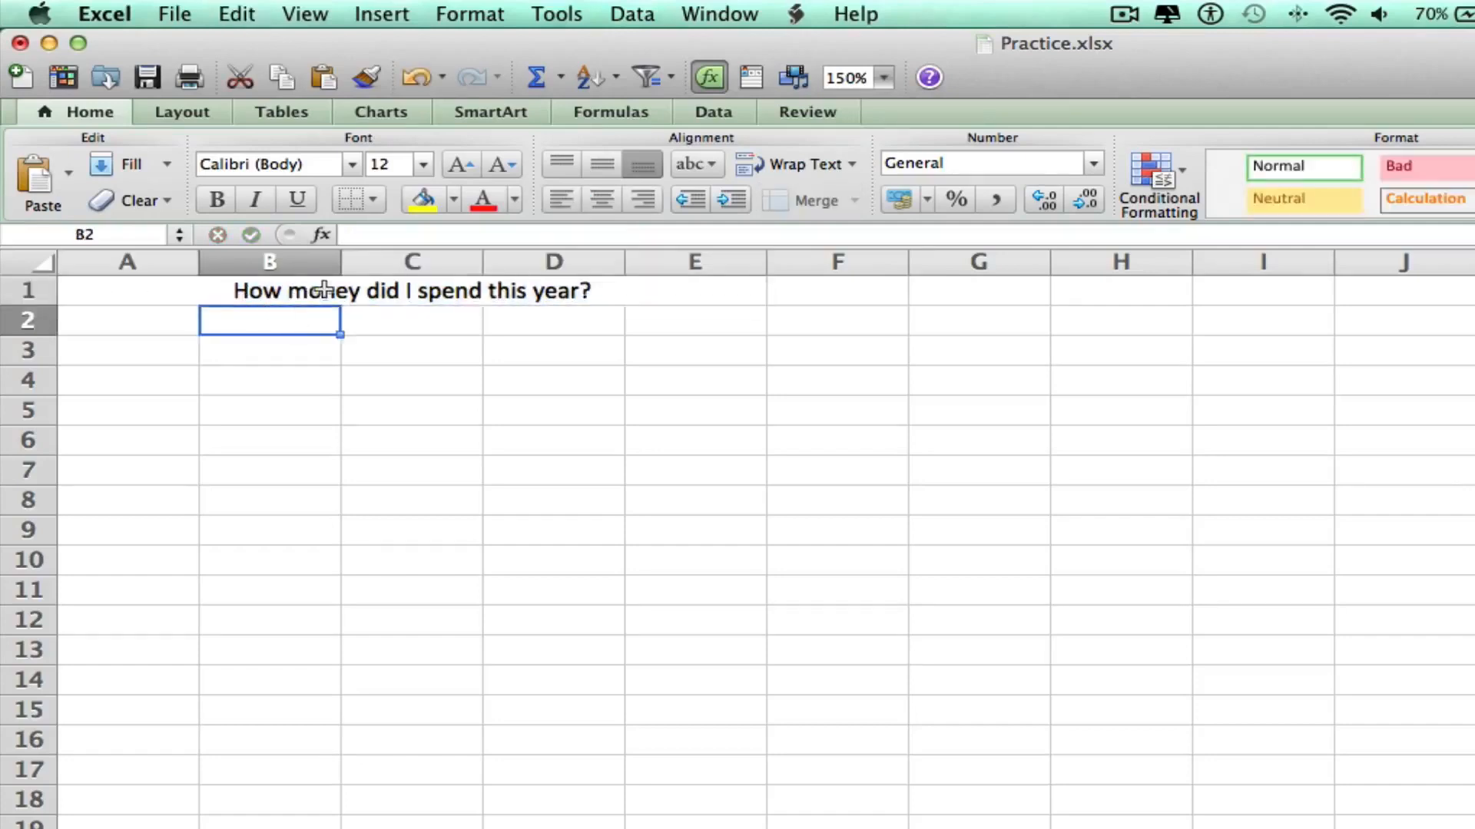
pyautogui.click(323, 290)
pyautogui.doubleClick(323, 290)
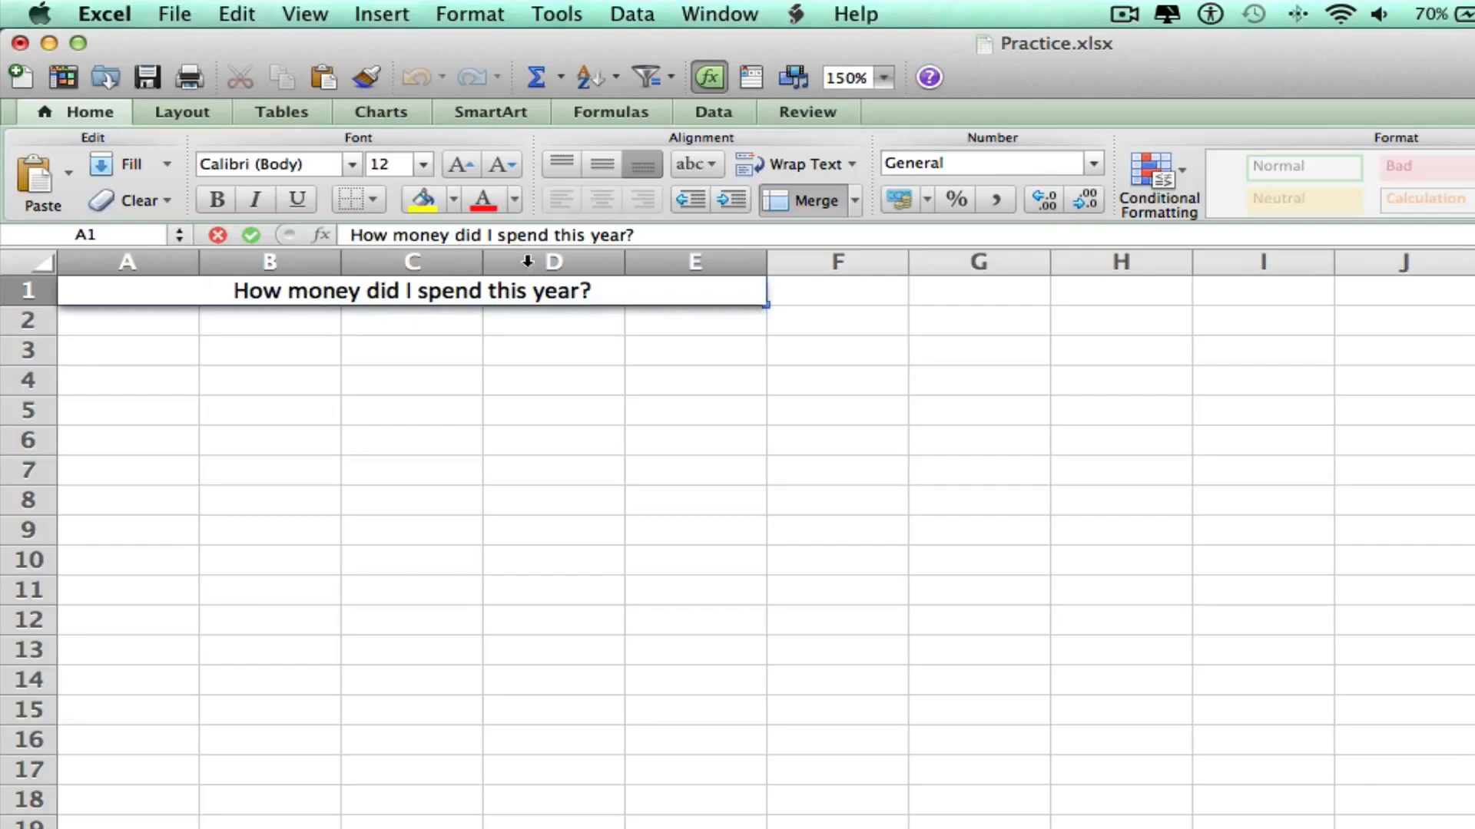
pyautogui.press('BackSpace')
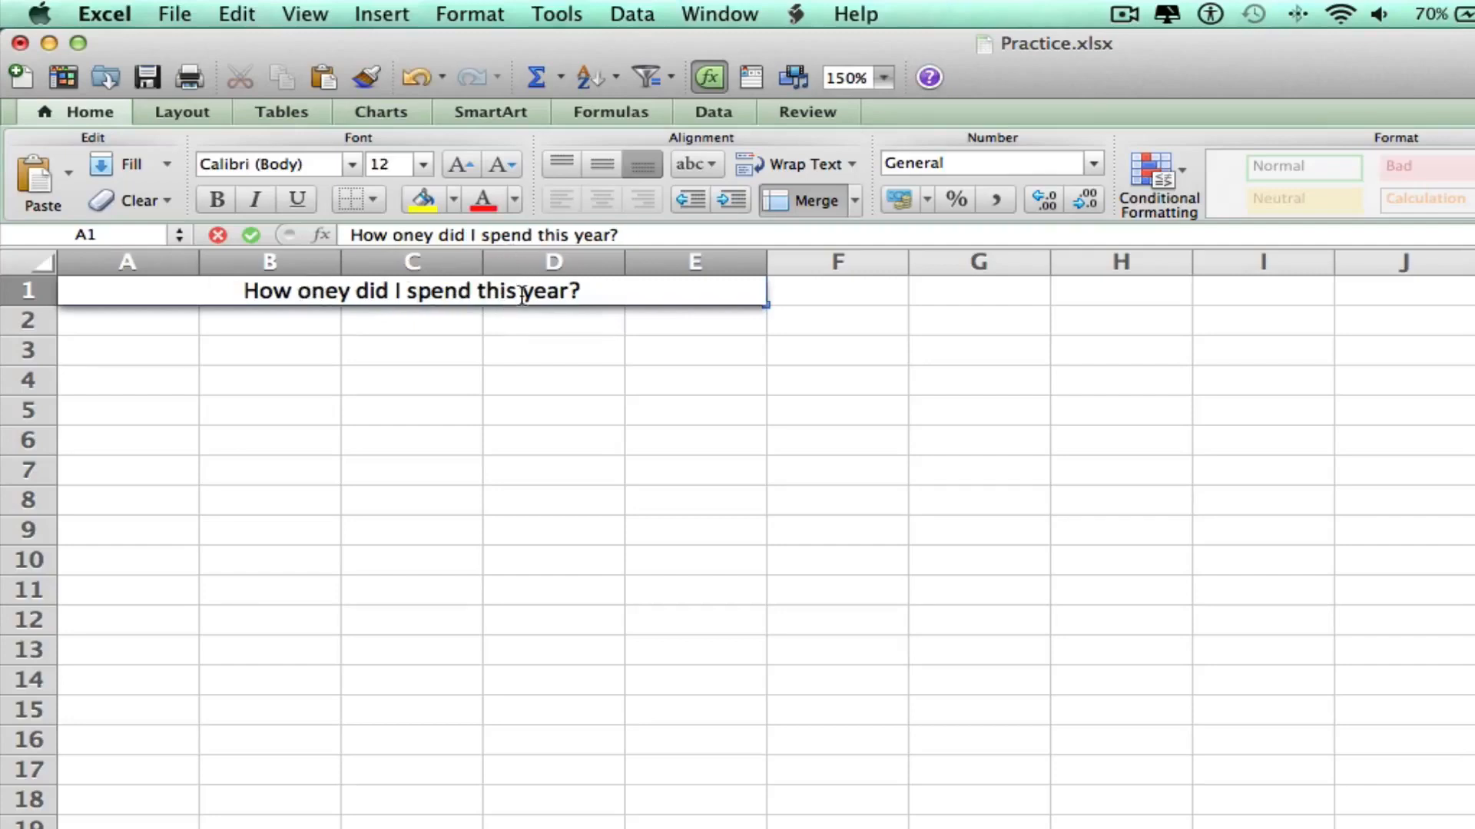
pyautogui.moveTo(566, 294); pyautogui.dragTo(244, 291)
pyautogui.press('BackSpace')
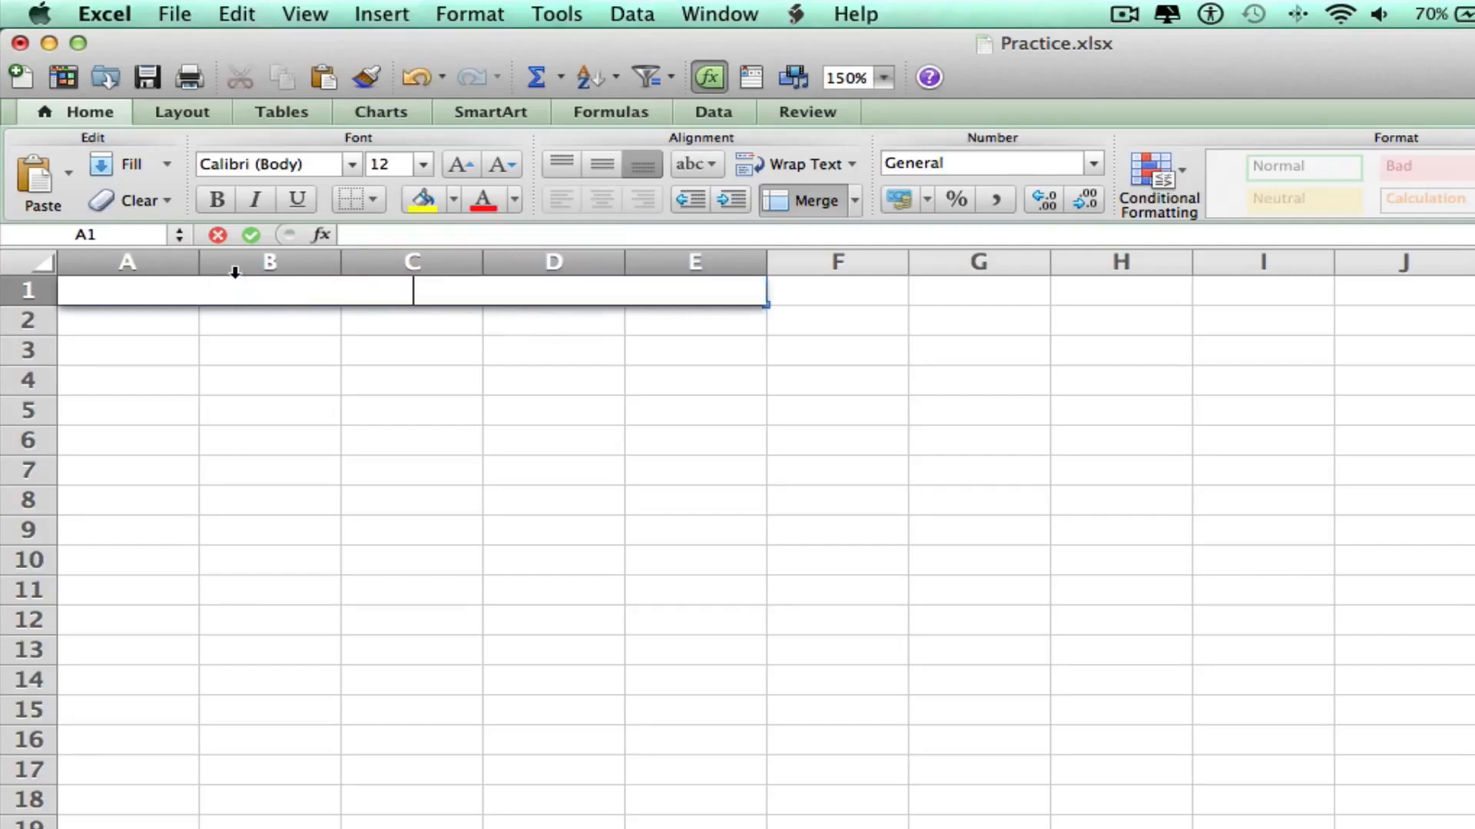
pyautogui.click(412, 392)
pyautogui.doubleClick(329, 287)
pyautogui.moveTo(767, 304)
pyautogui.mouseDown()
pyautogui.moveTo(263, 287)
pyautogui.moveTo(187, 308)
pyautogui.mouseUp()
pyautogui.click(211, 329)
pyautogui.click(174, 288)
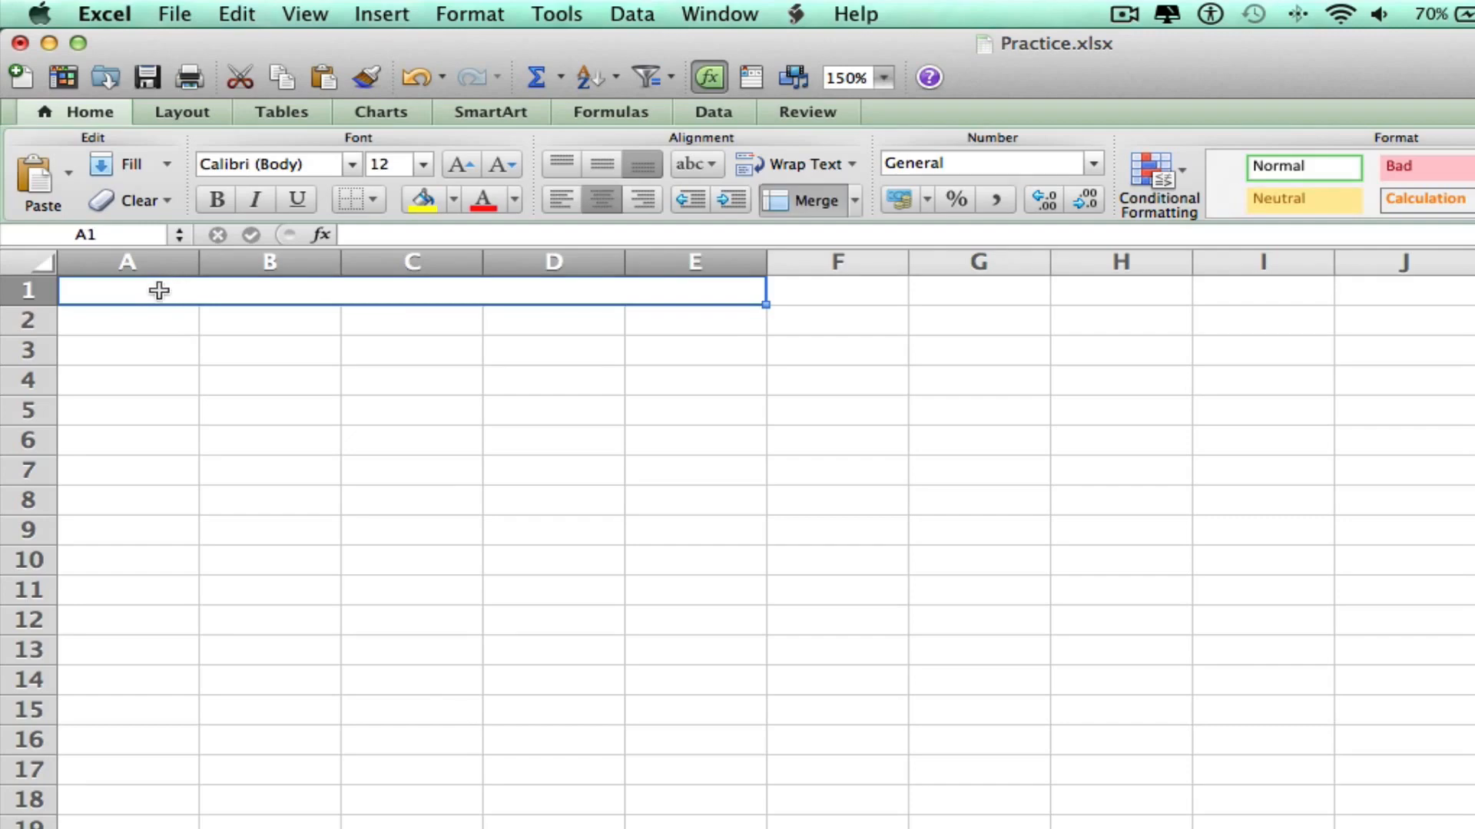
pyautogui.rightClick(160, 290)
pyautogui.click(230, 353)
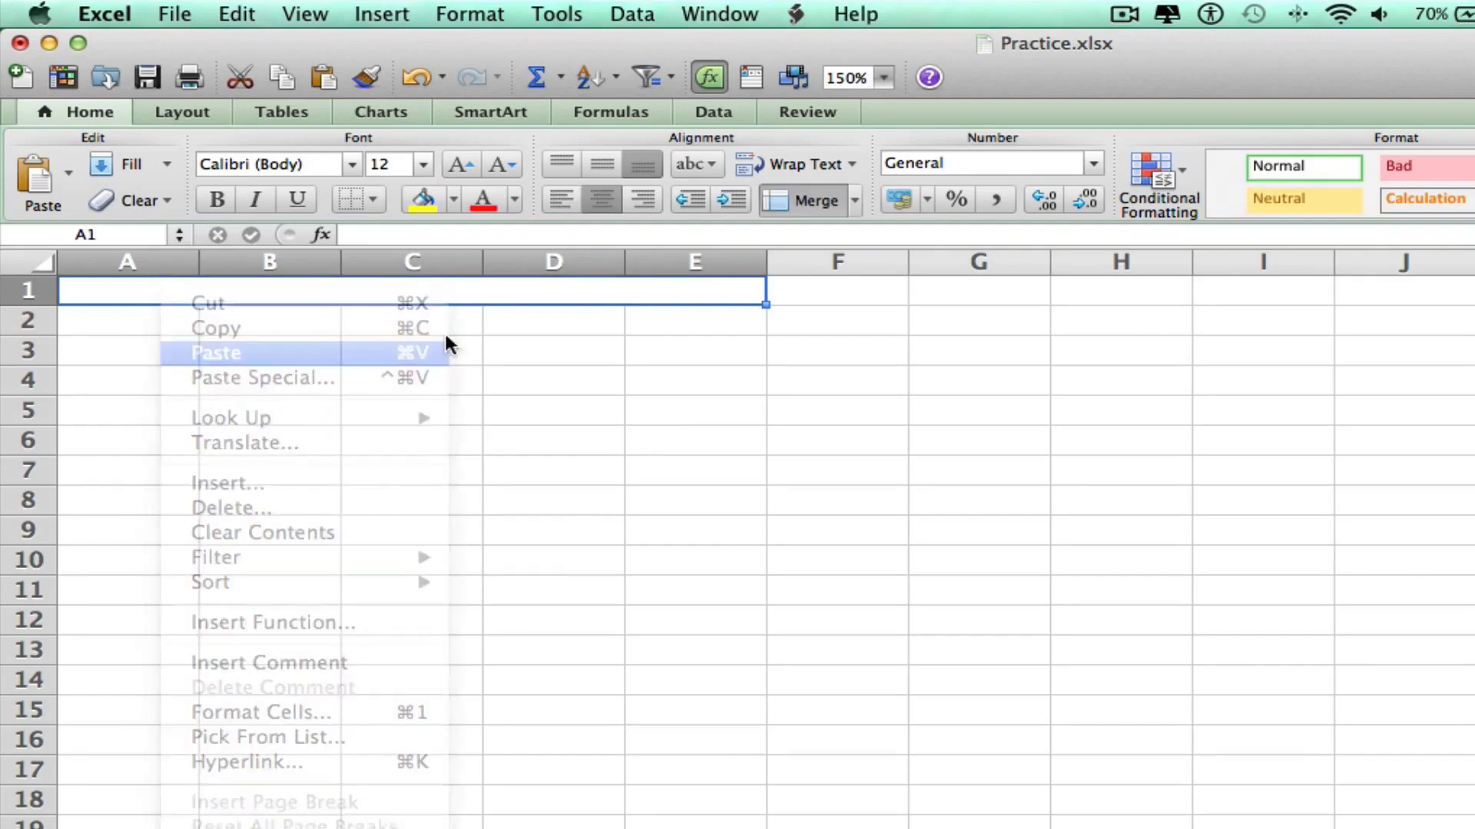
pyautogui.click(1163, 649)
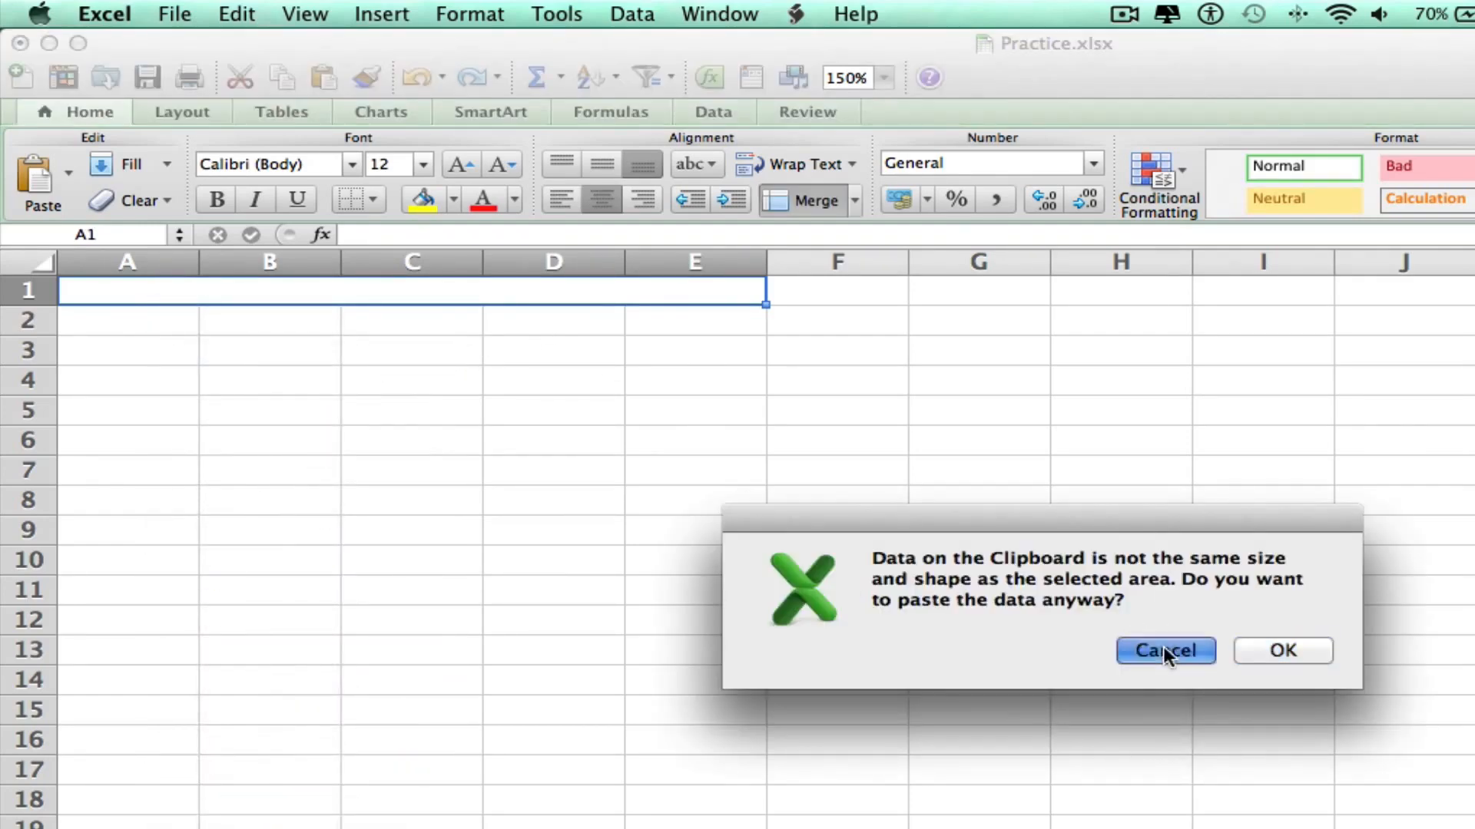
pyautogui.click(1283, 217)
pyautogui.click(745, 468)
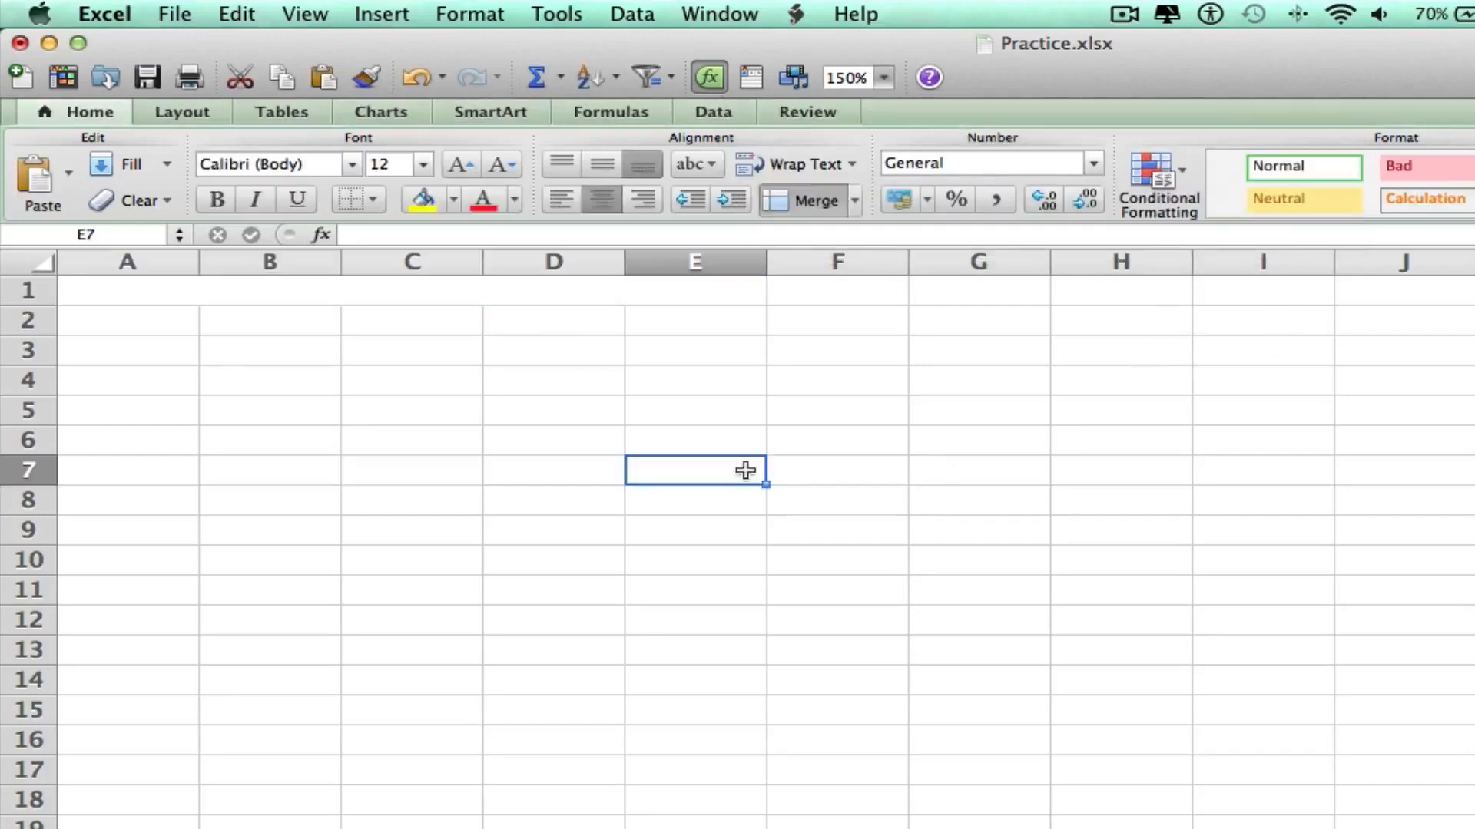
# - Select cells A1 through F1 and unmerge the title cell into separate cells
pyautogui.moveTo(83, 290); pyautogui.dragTo(868, 297)
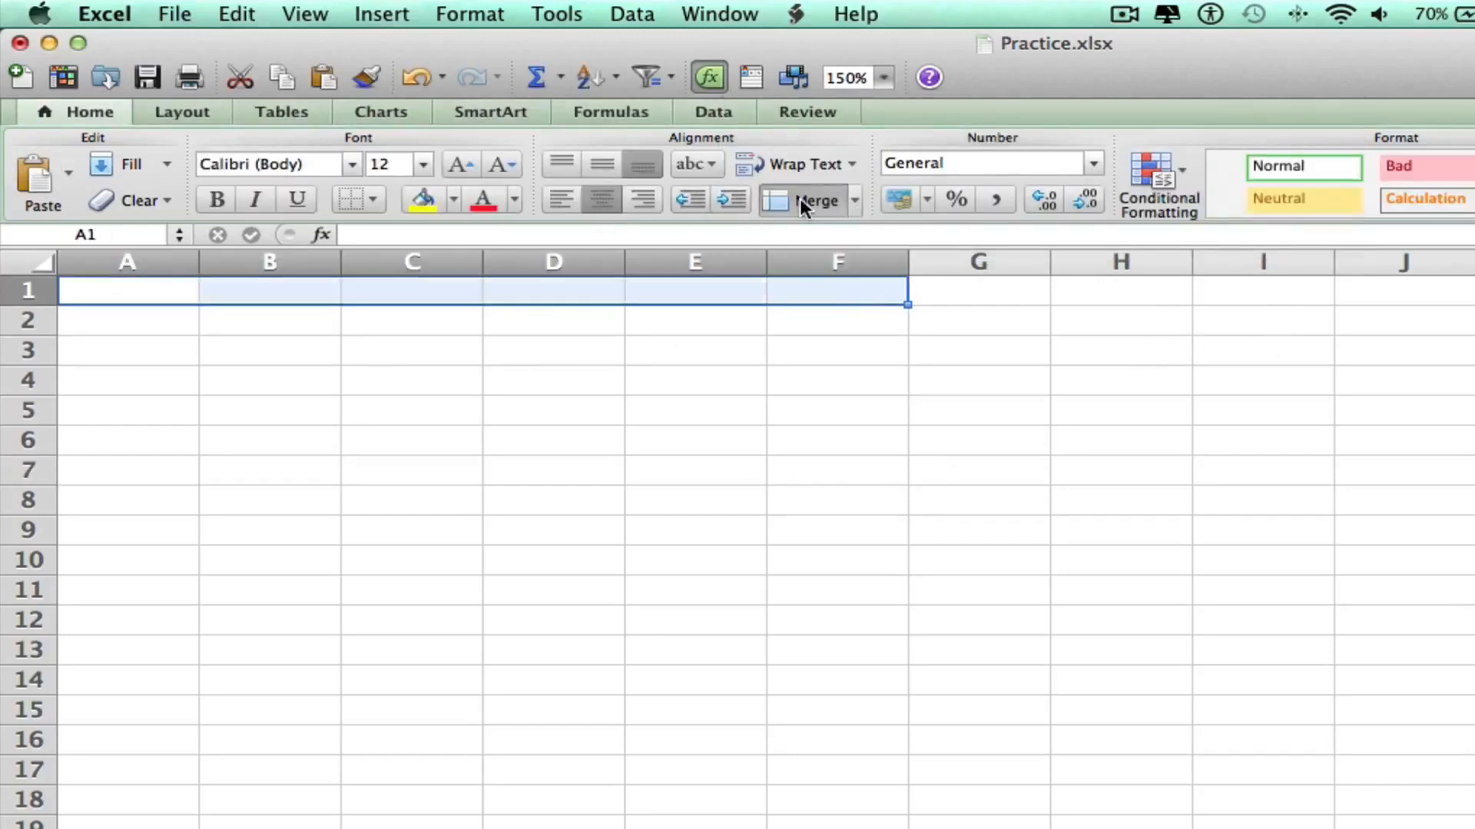
pyautogui.click(818, 352)
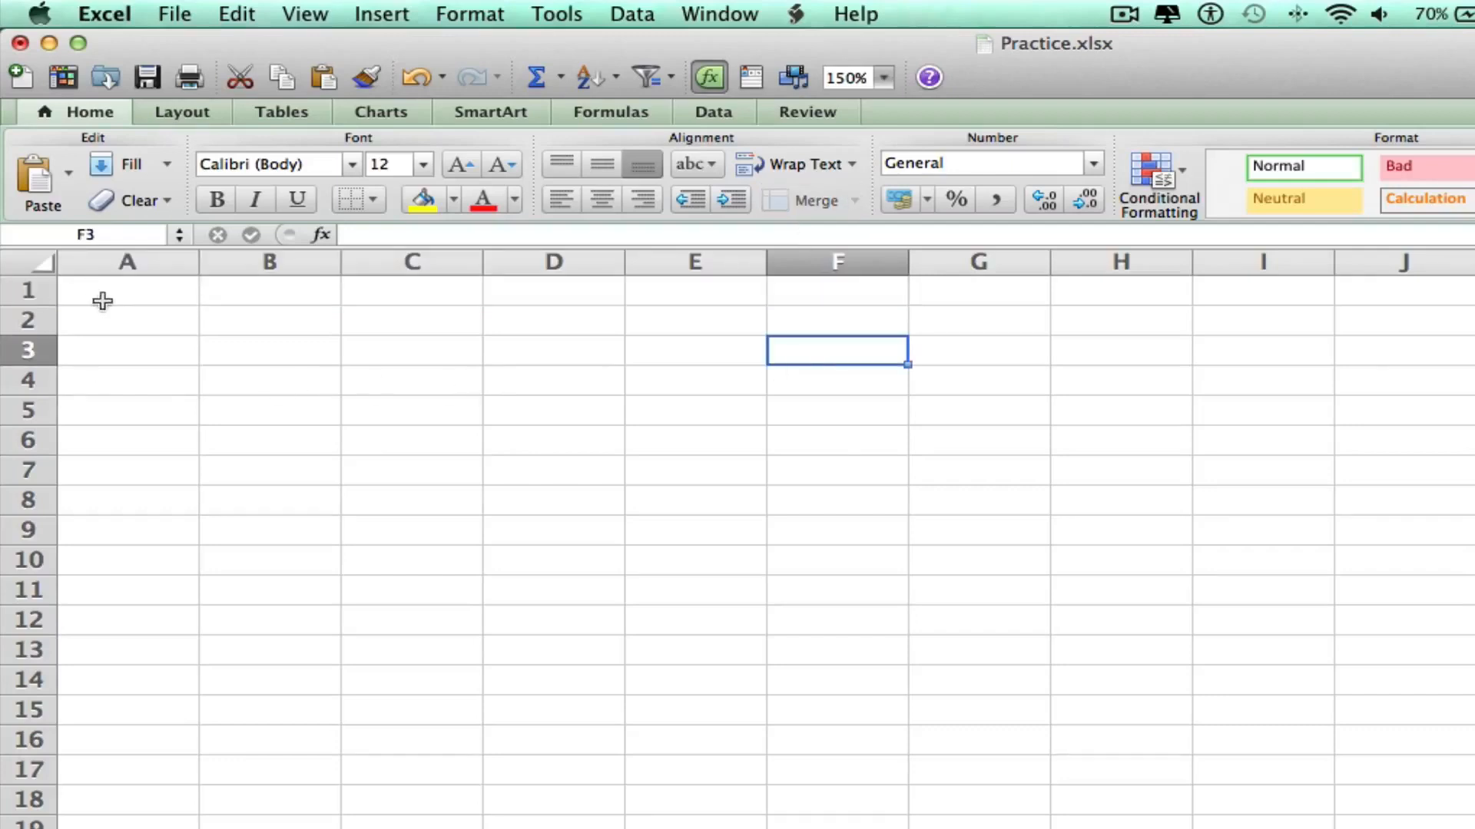
pyautogui.moveTo(117, 283); pyautogui.dragTo(849, 284)
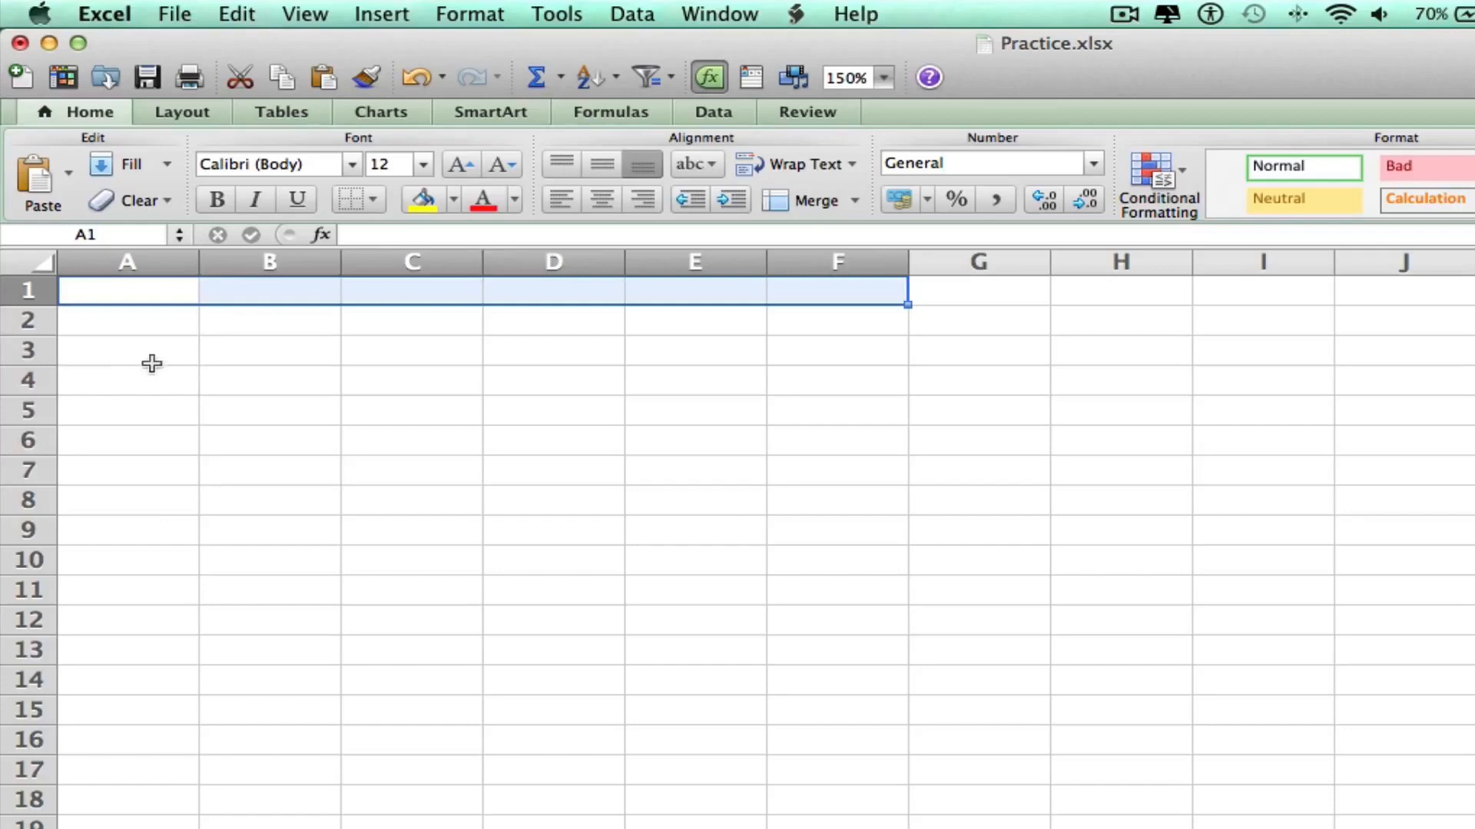
pyautogui.moveTo(151, 362); pyautogui.dragTo(146, 415)
pyautogui.click(187, 296)
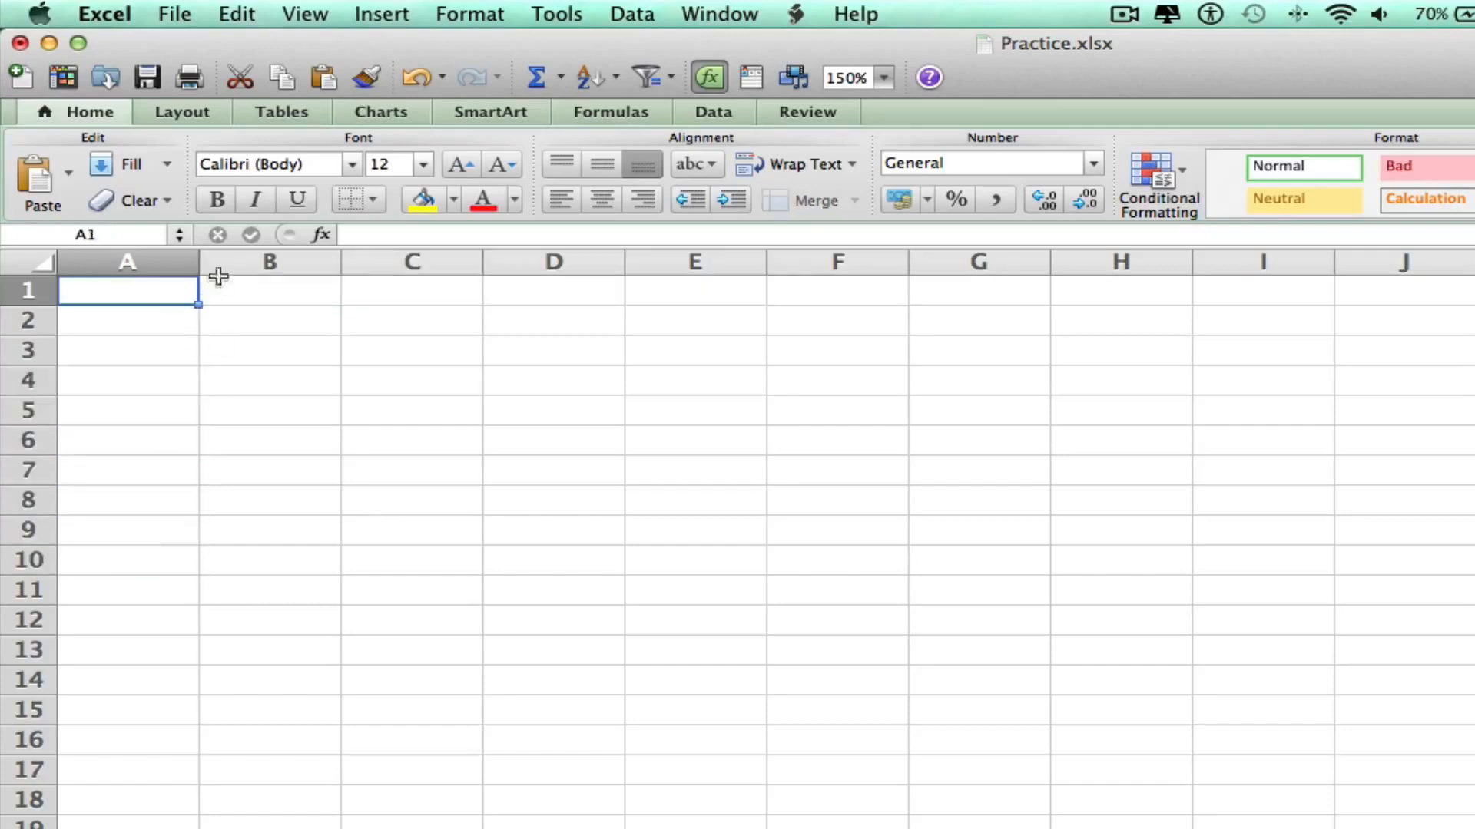
# - Enter the title "How much did I spend this year?" in cell A1 and merge it across cells A1 to F1
pyautogui.doubleClick(165, 285)
pyautogui.write('How much did I')
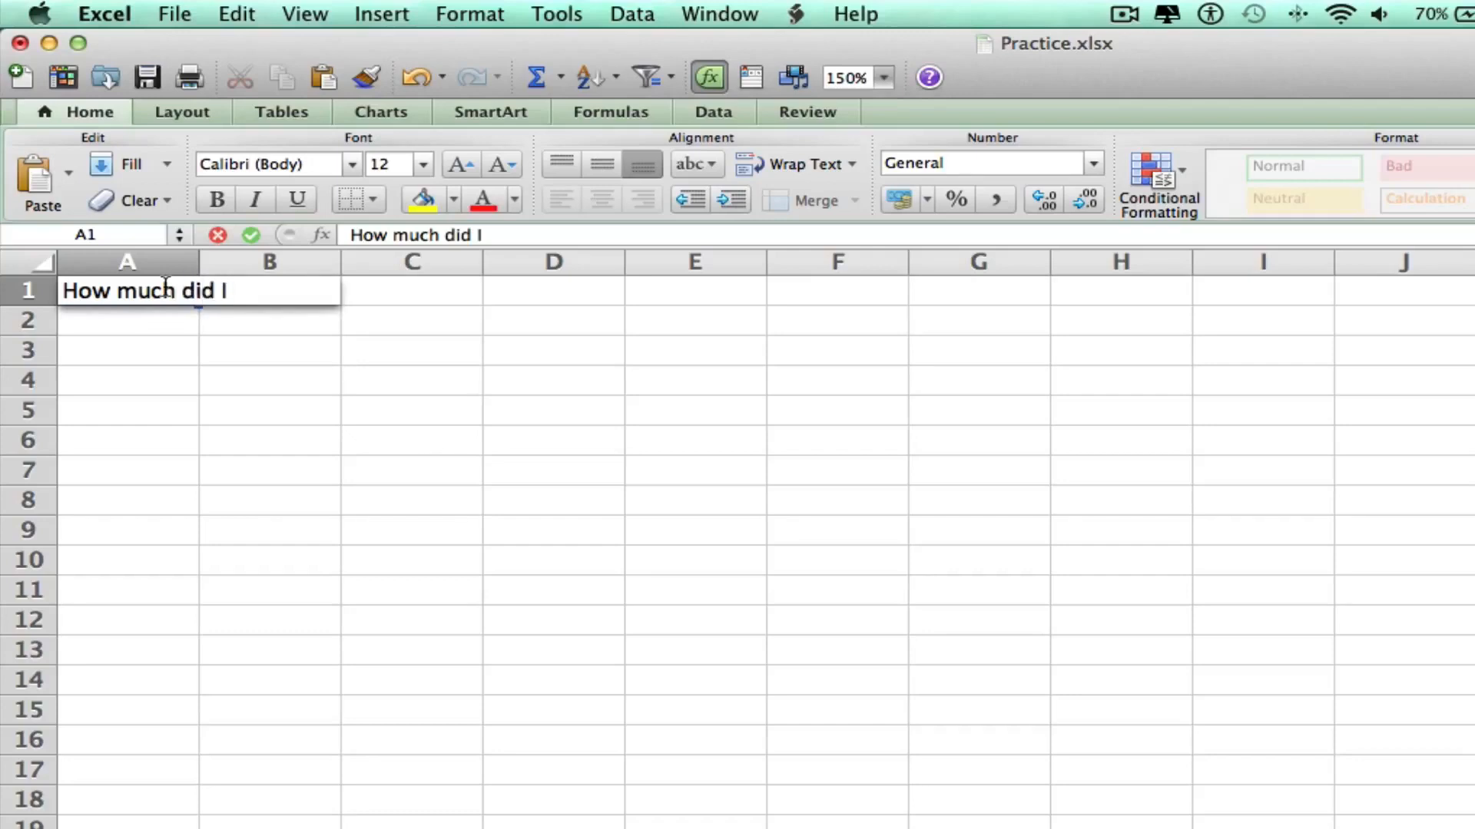
pyautogui.write(' spend')
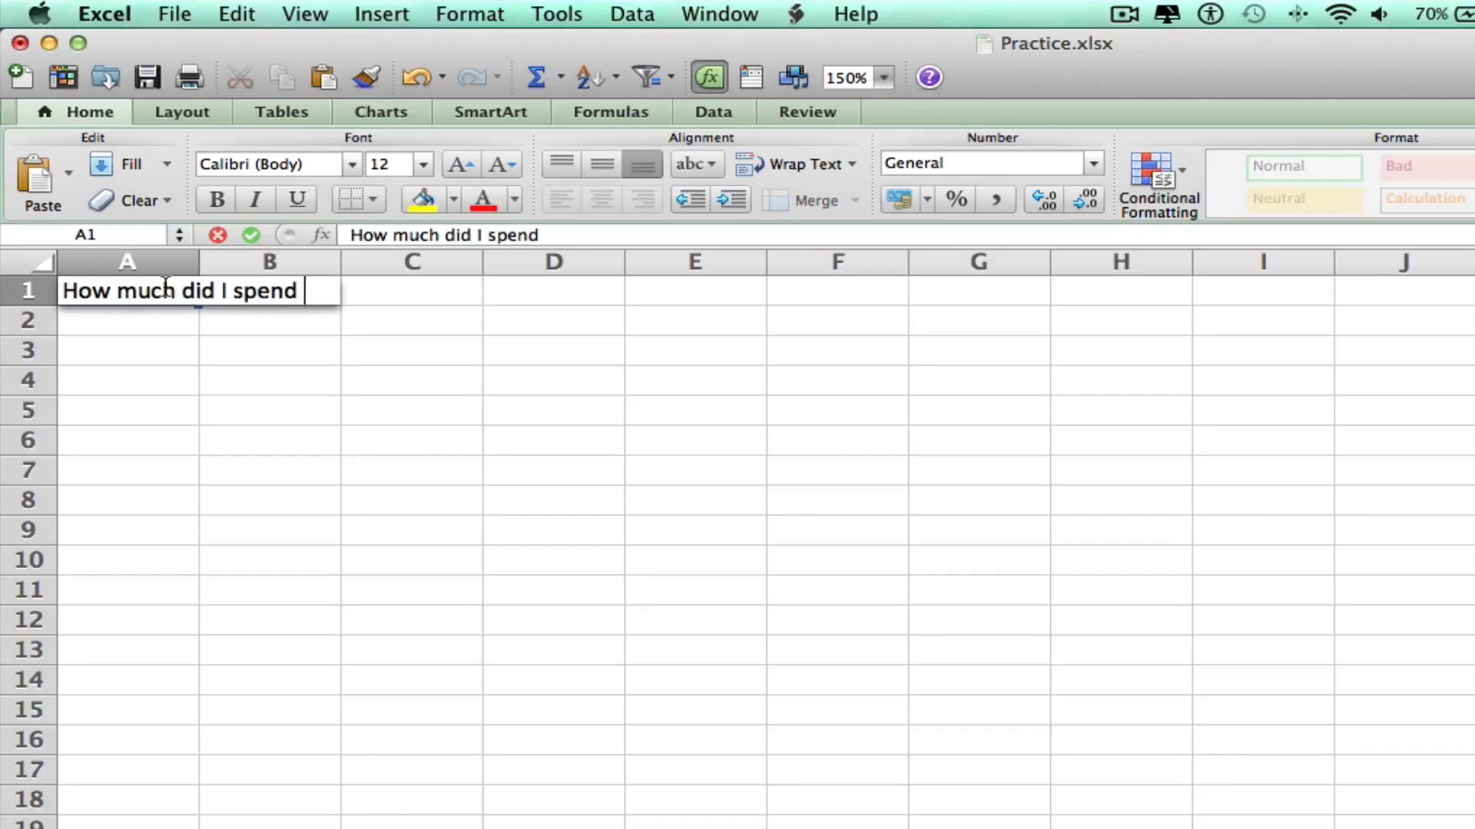
pyautogui.write('this year')
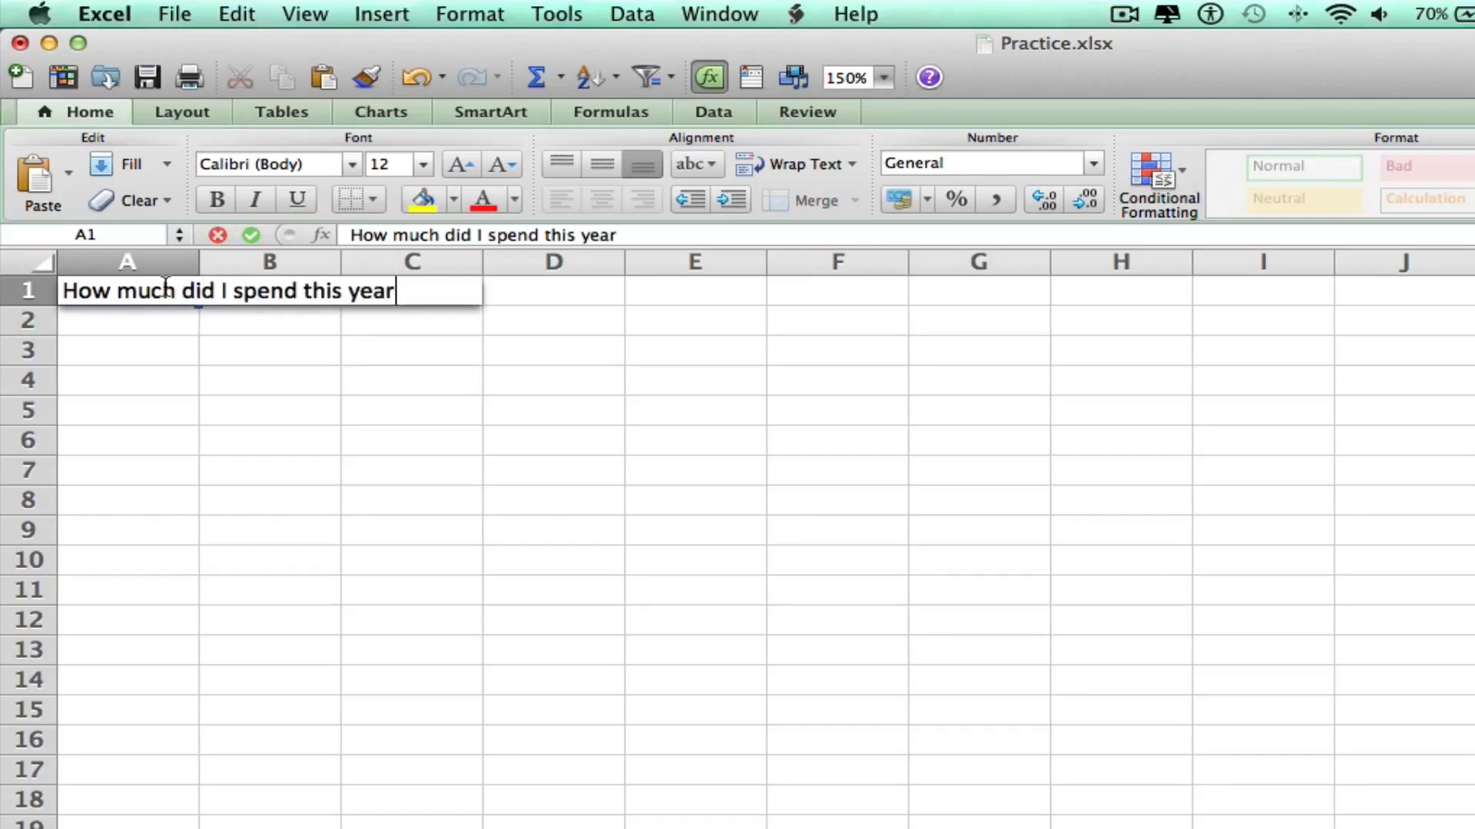
pyautogui.write('?')
pyautogui.click(311, 389)
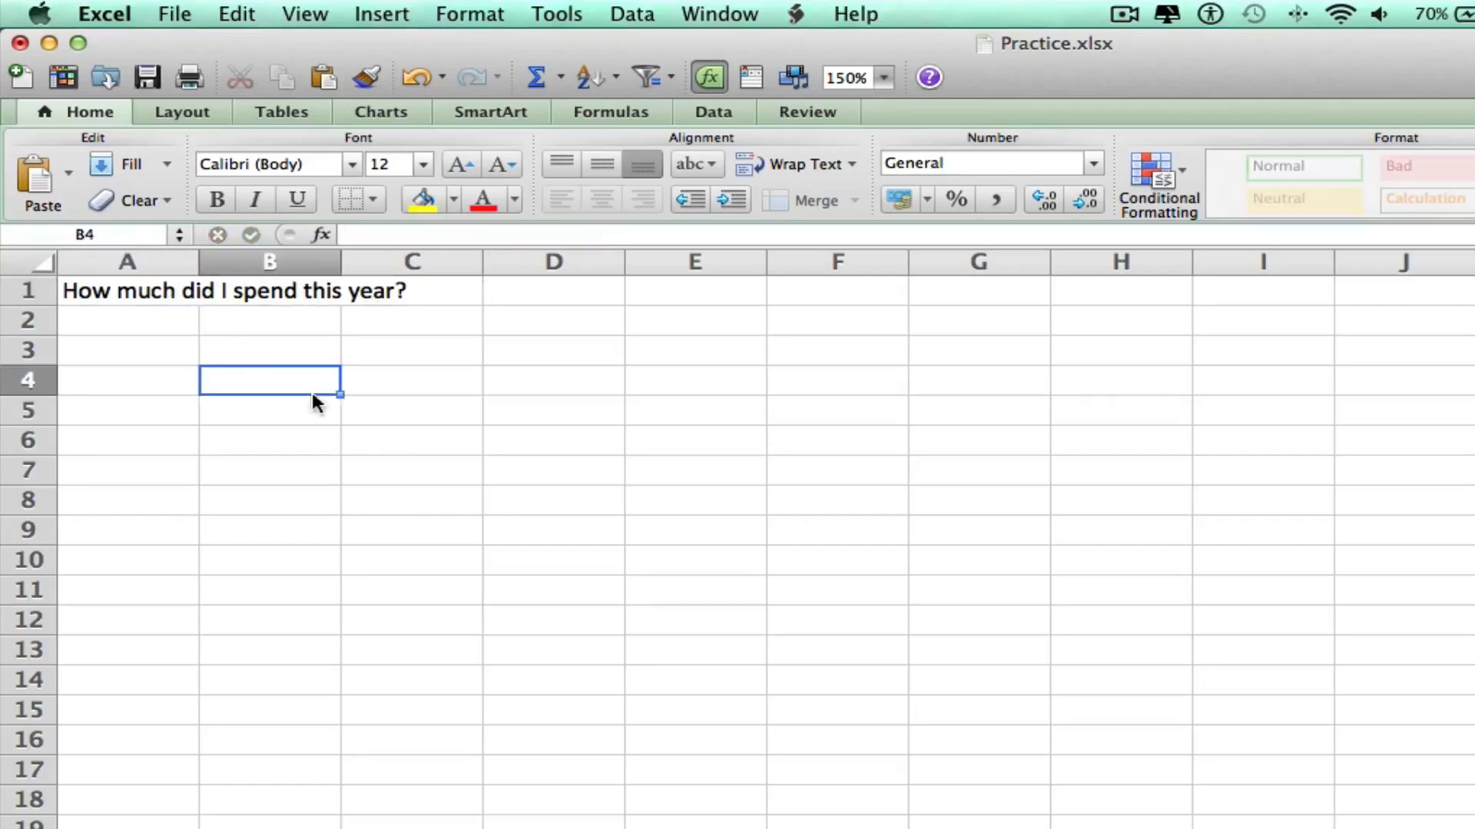
pyautogui.moveTo(125, 290); pyautogui.dragTo(826, 290)
pyautogui.click(806, 201)
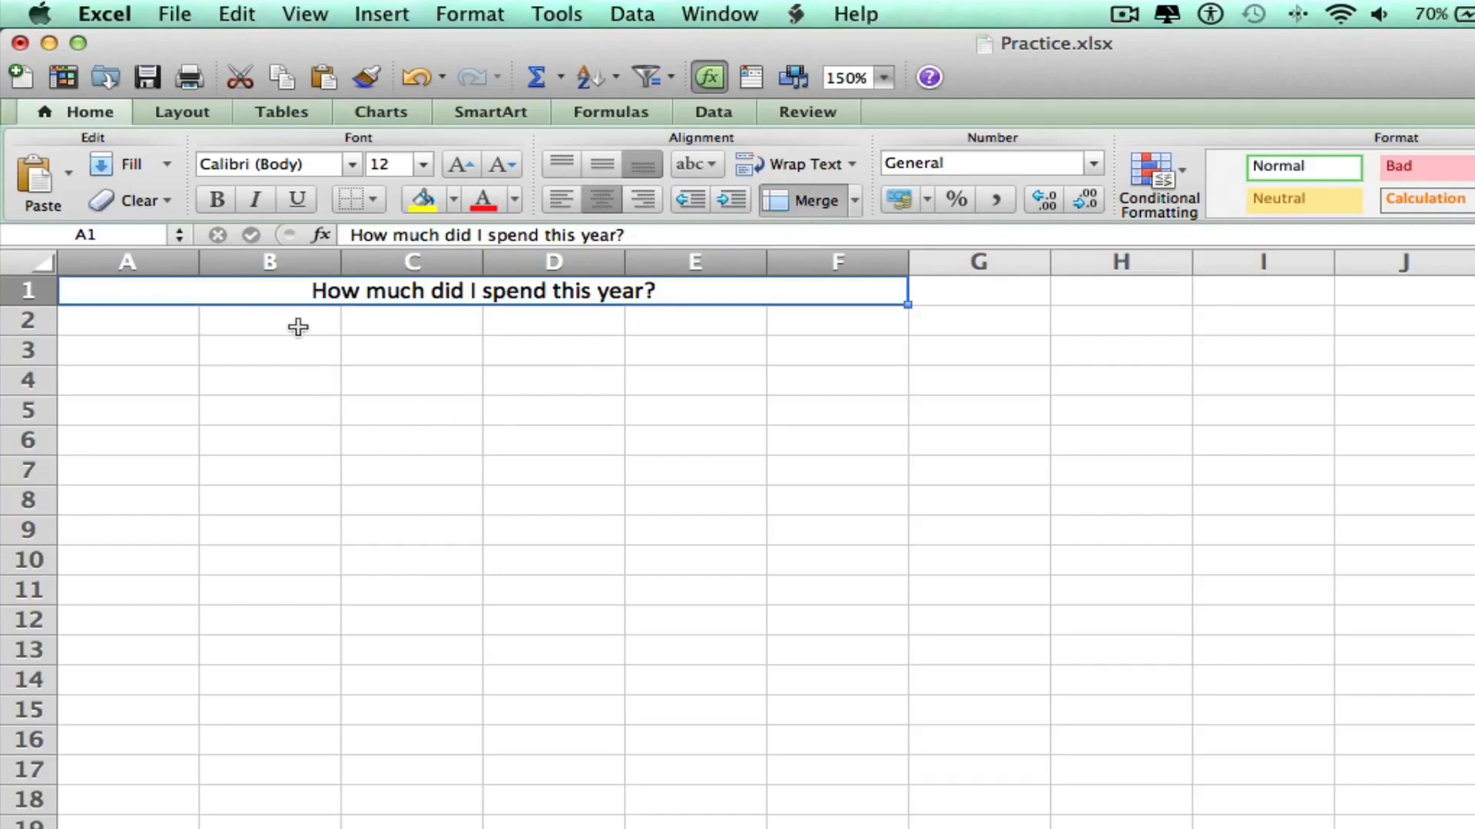
# - Enter the month headings Jan, Feb, March and April across cells B2 to E2
pyautogui.click(298, 327)
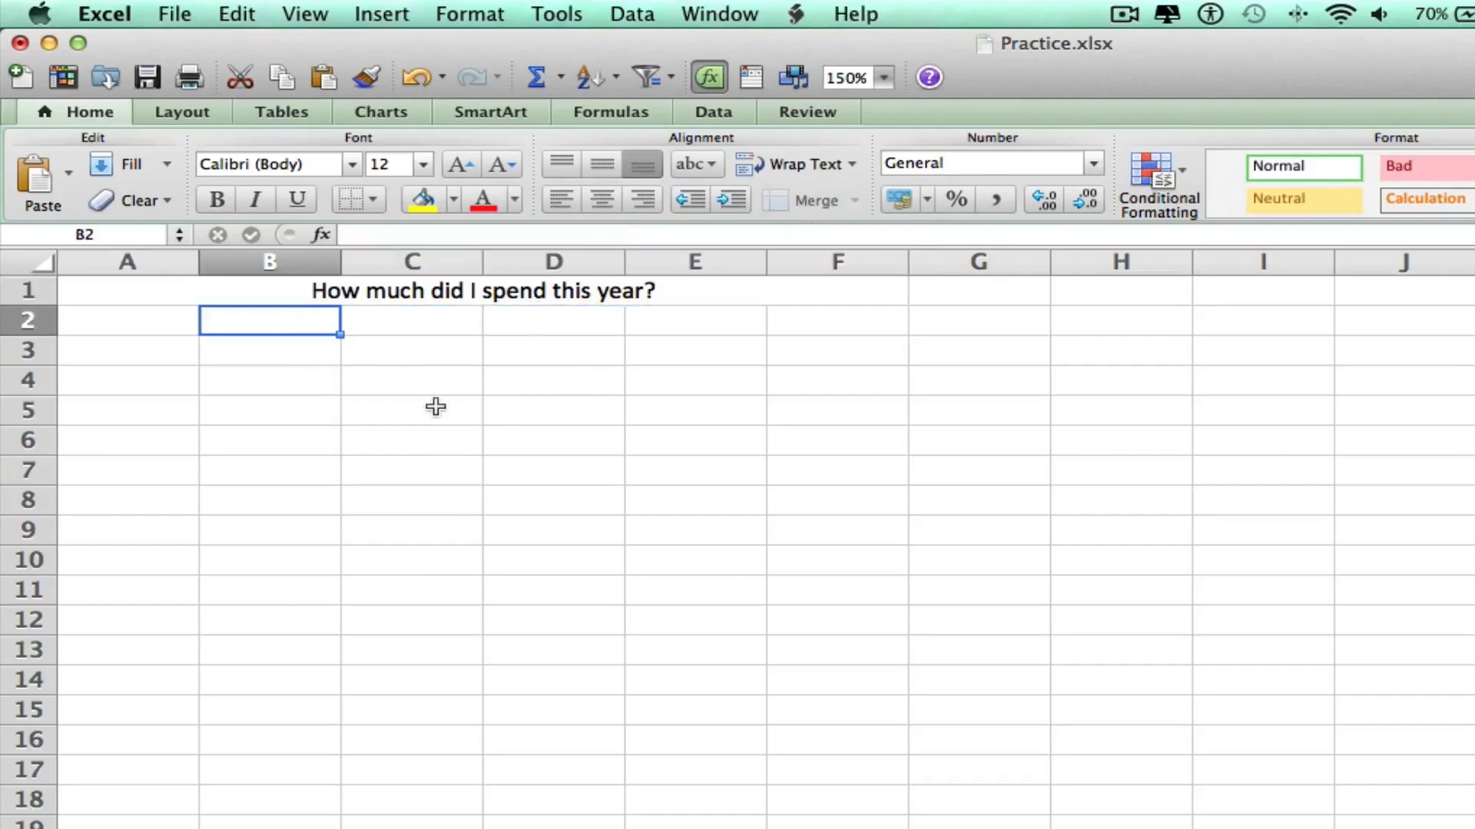
pyautogui.write('Jan')
pyautogui.press('Tab')
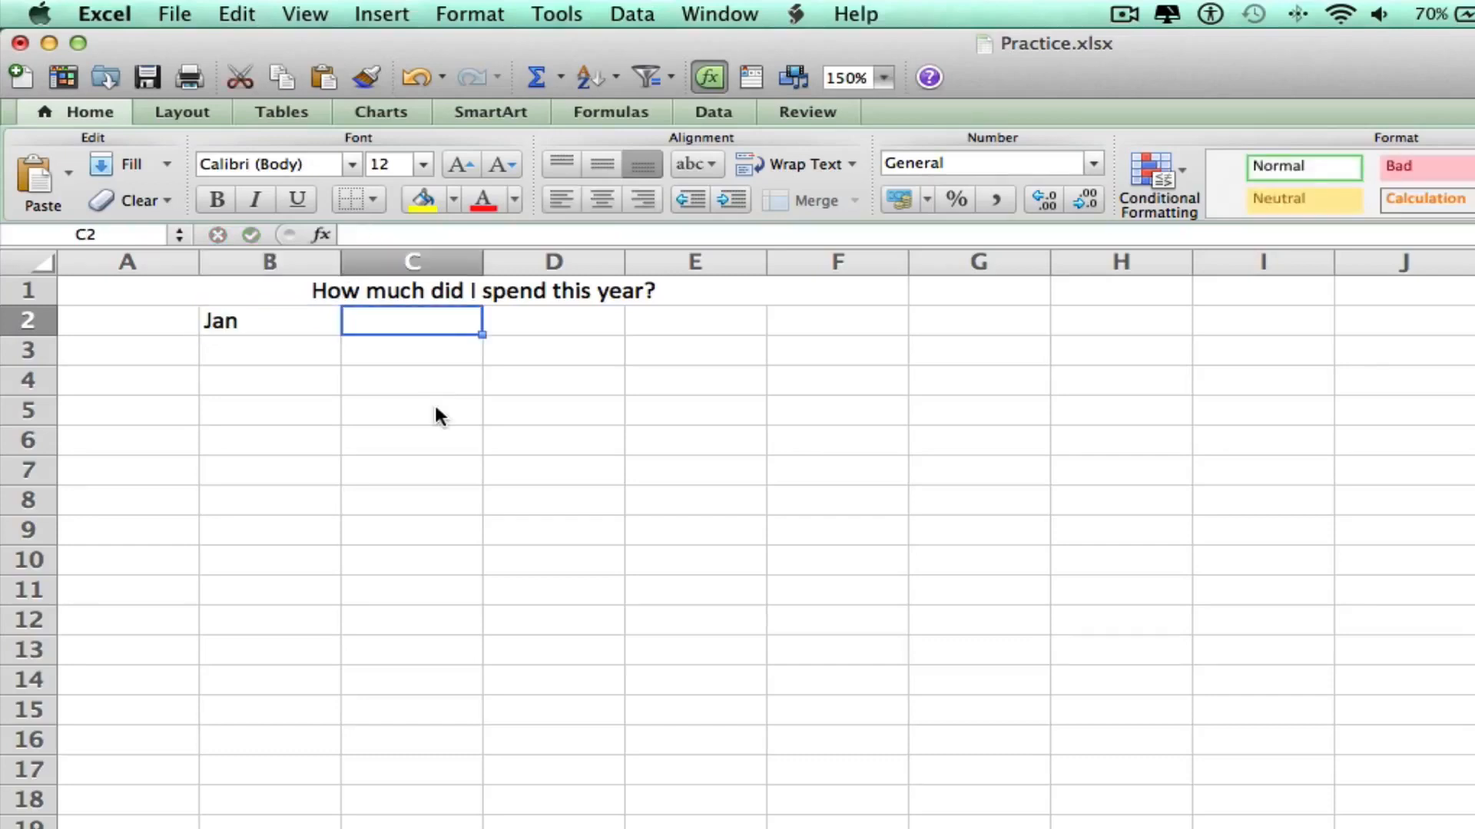
pyautogui.write('Feb')
pyautogui.press('Tab')
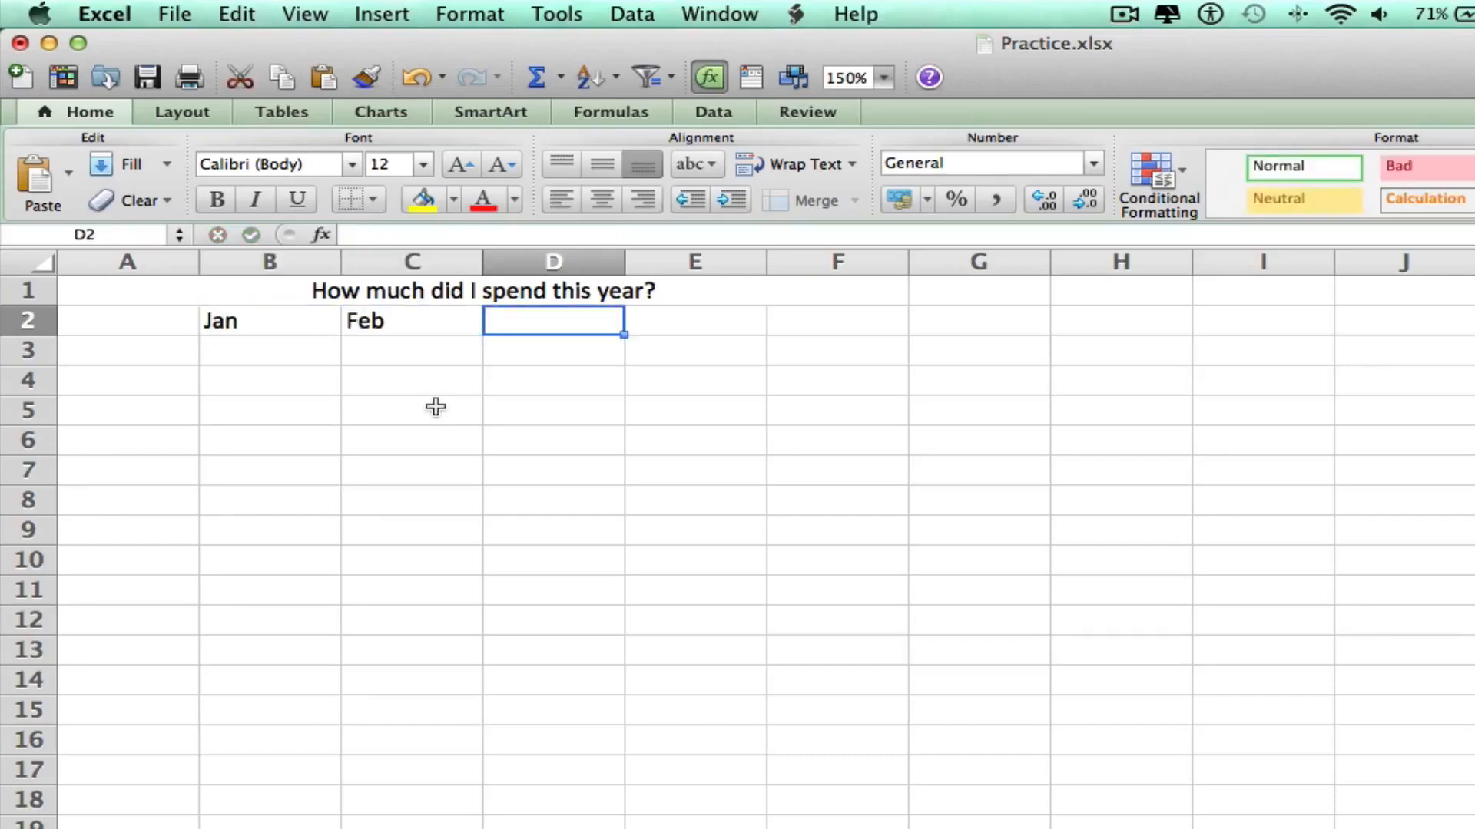
pyautogui.write('March')
pyautogui.press('Tab')
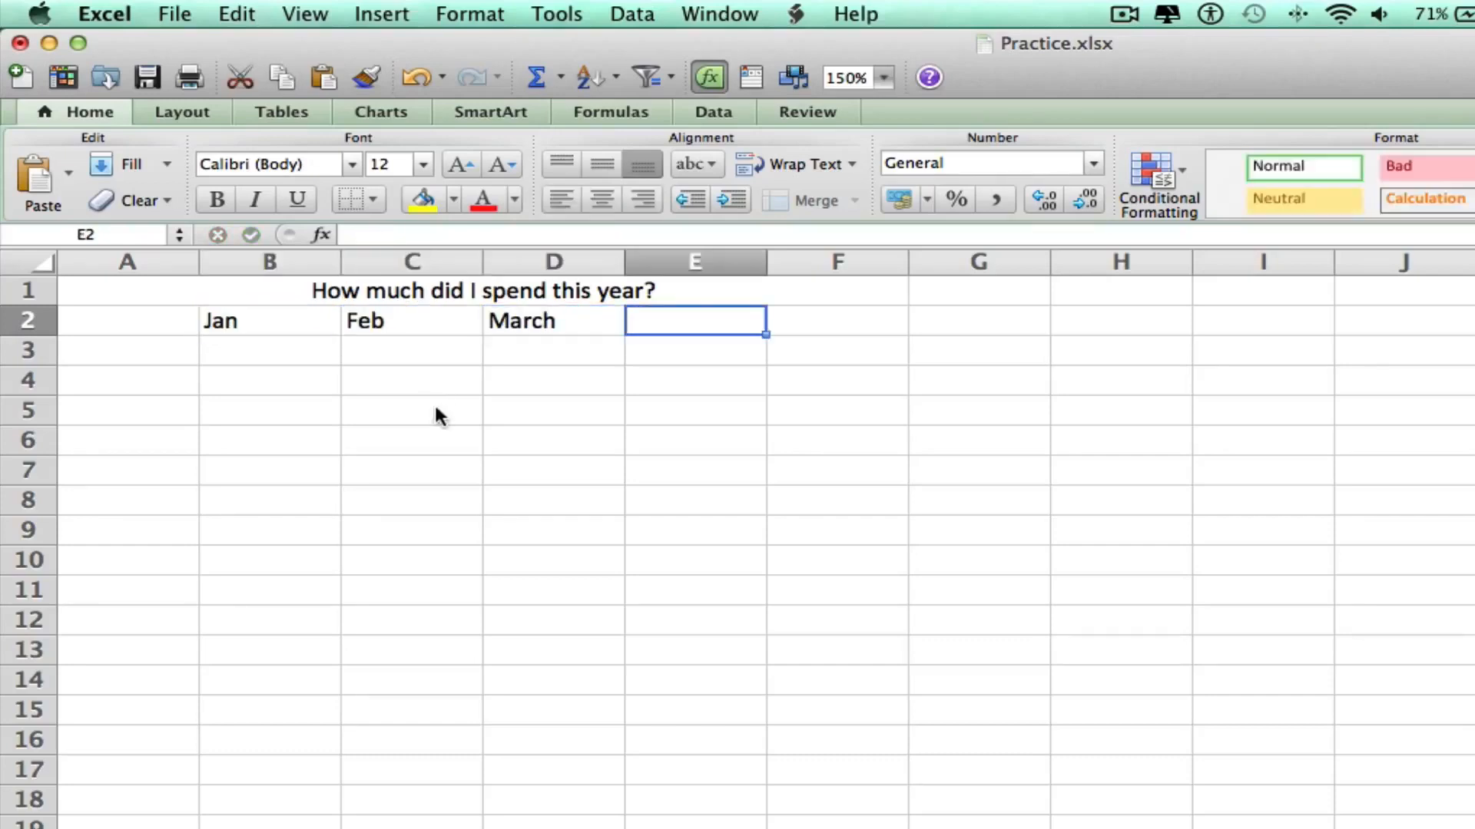
pyautogui.write('Apri')
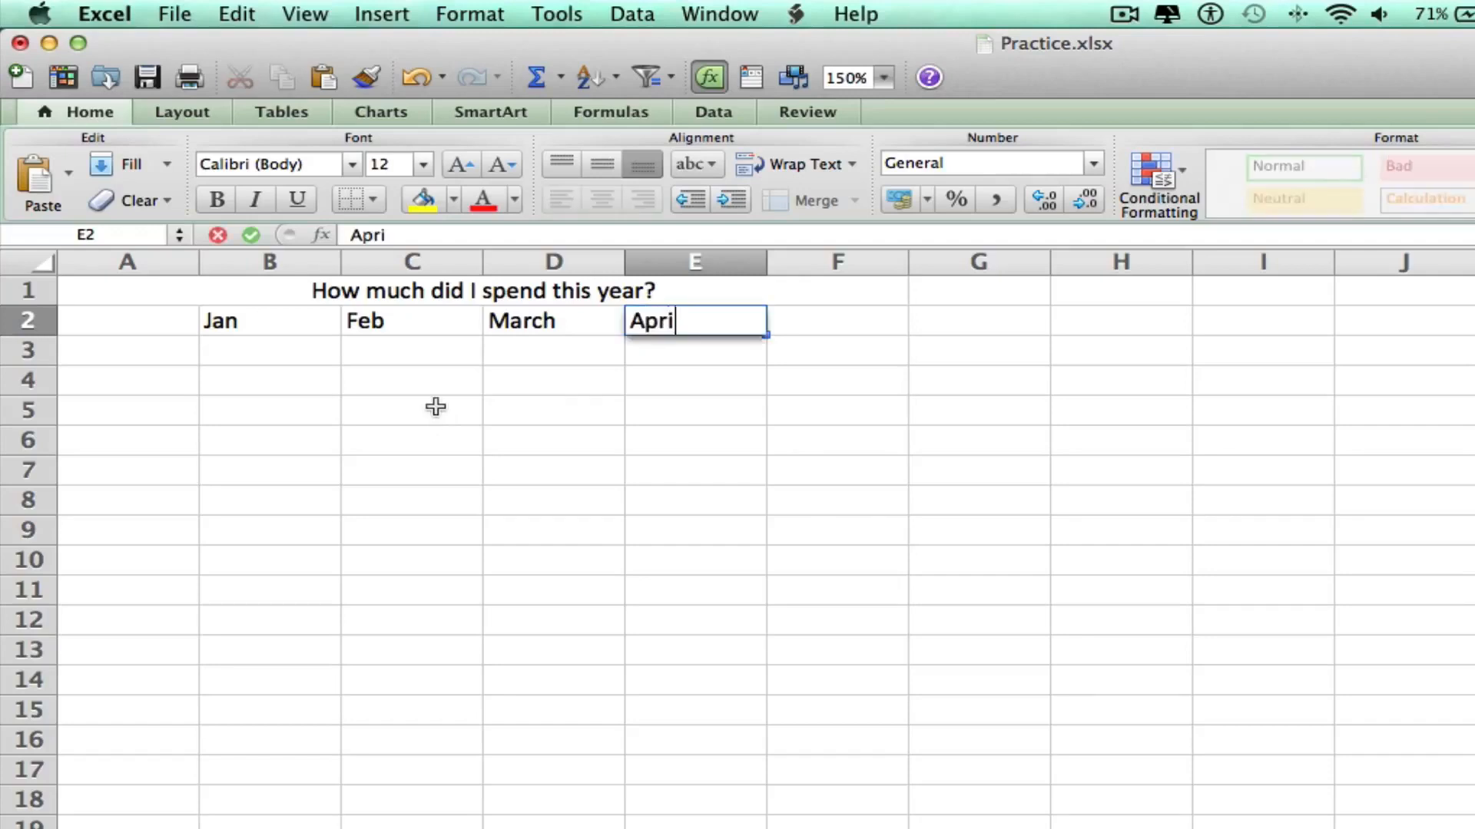
pyautogui.write('l')
pyautogui.press('Return')
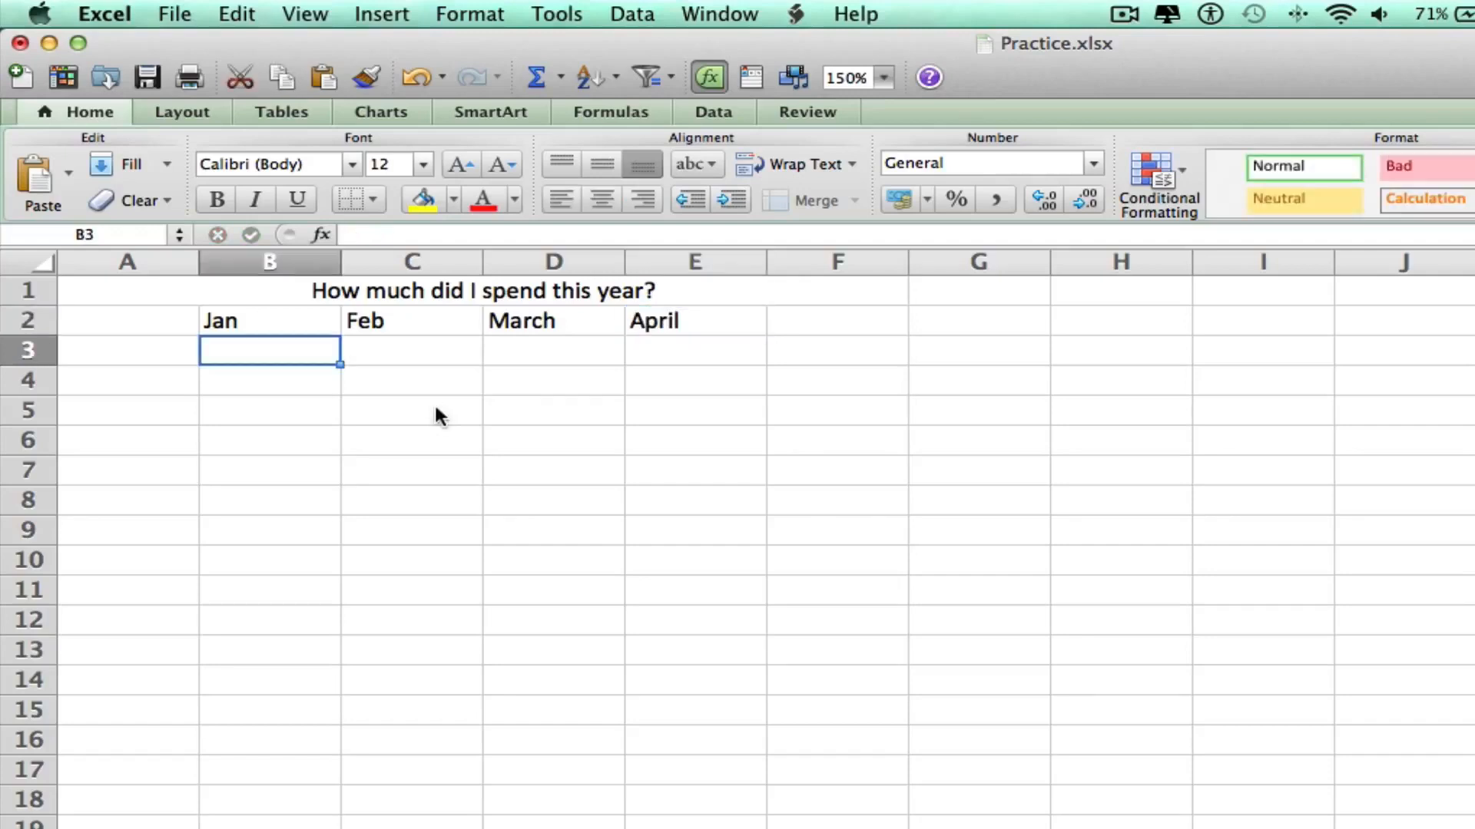
# - Add the month heading May in cell F2, beside April
pyautogui.press('Left')
pyautogui.press('Right')
pyautogui.press('Right')
pyautogui.press('Right')
pyautogui.press('Right')
pyautogui.press('Right')
pyautogui.press('Up')
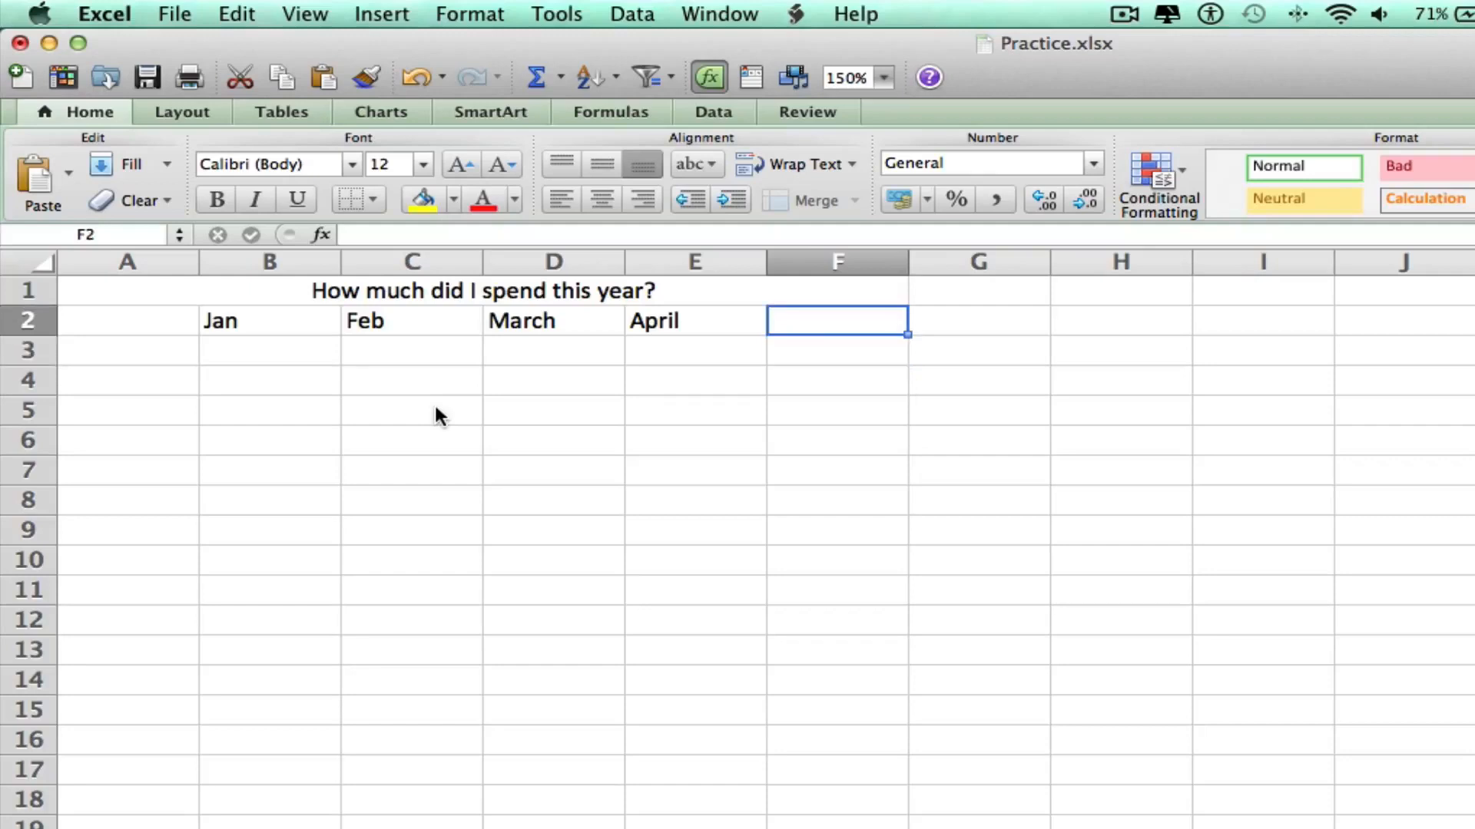
pyautogui.write('May')
pyautogui.press('Return')
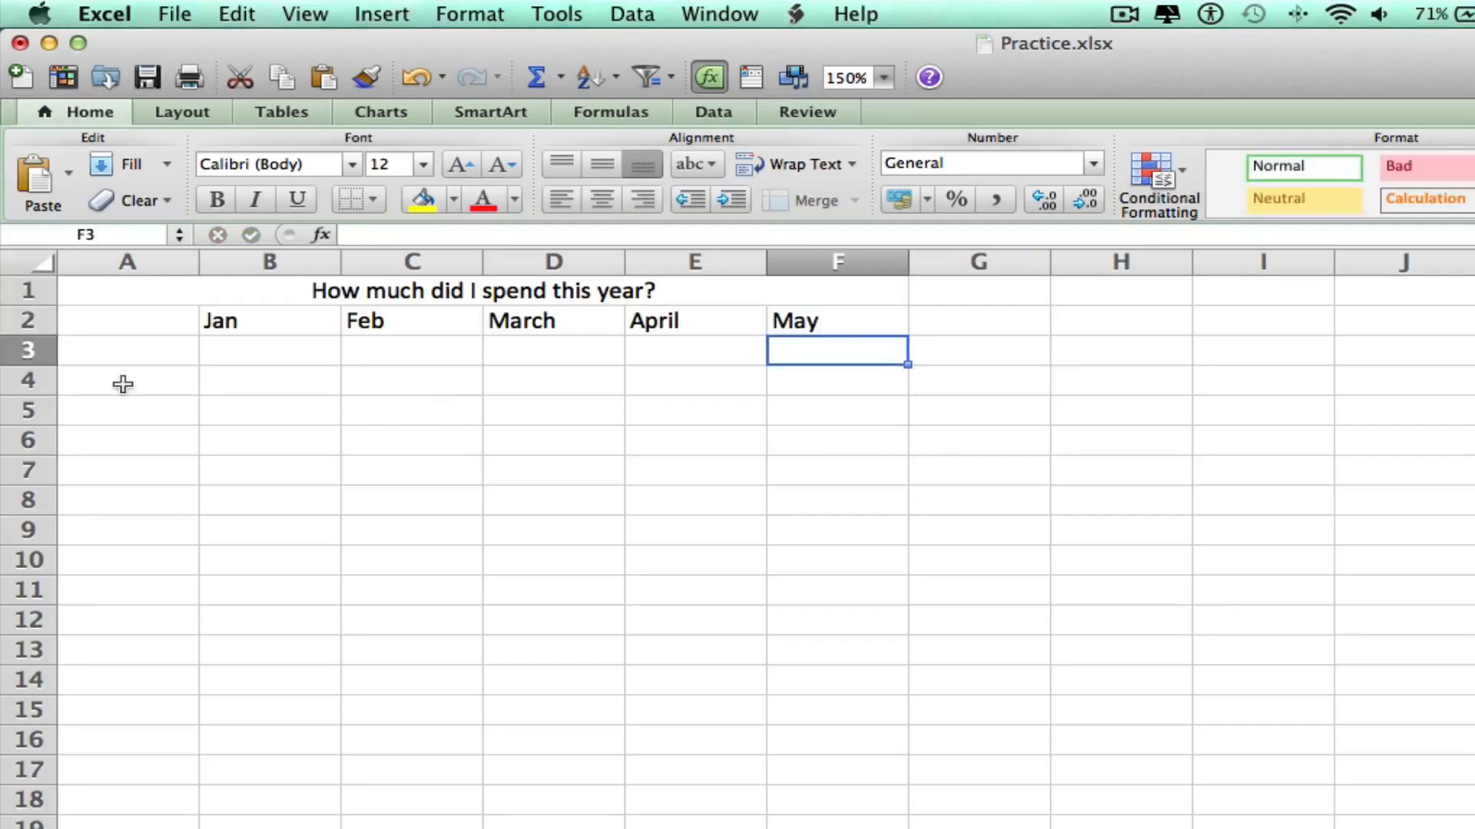
# - Enter the row labels "Books" in cell A3 and "paper" in cell A4
pyautogui.click(161, 355)
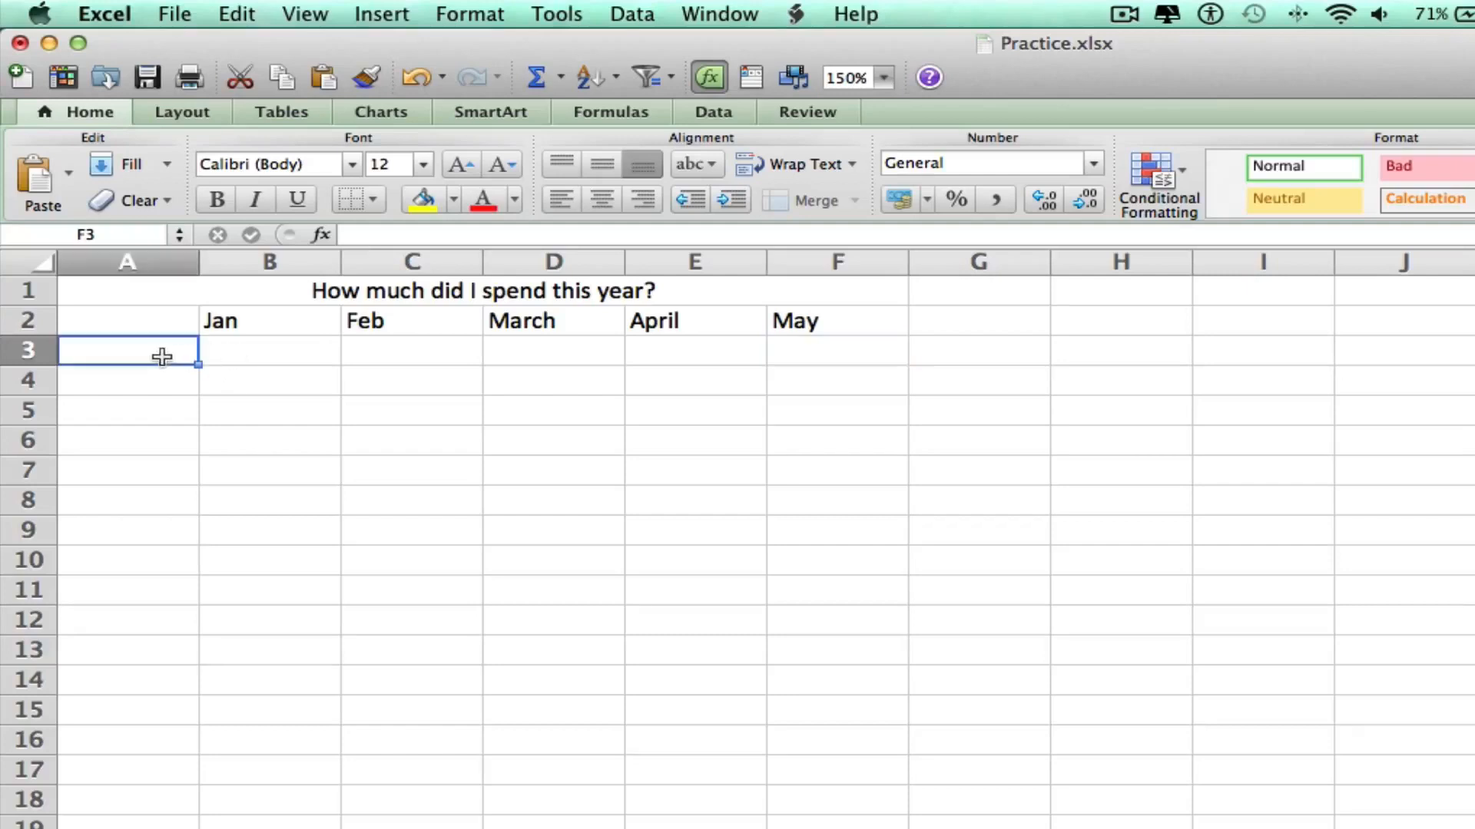
pyautogui.doubleClick(97, 354)
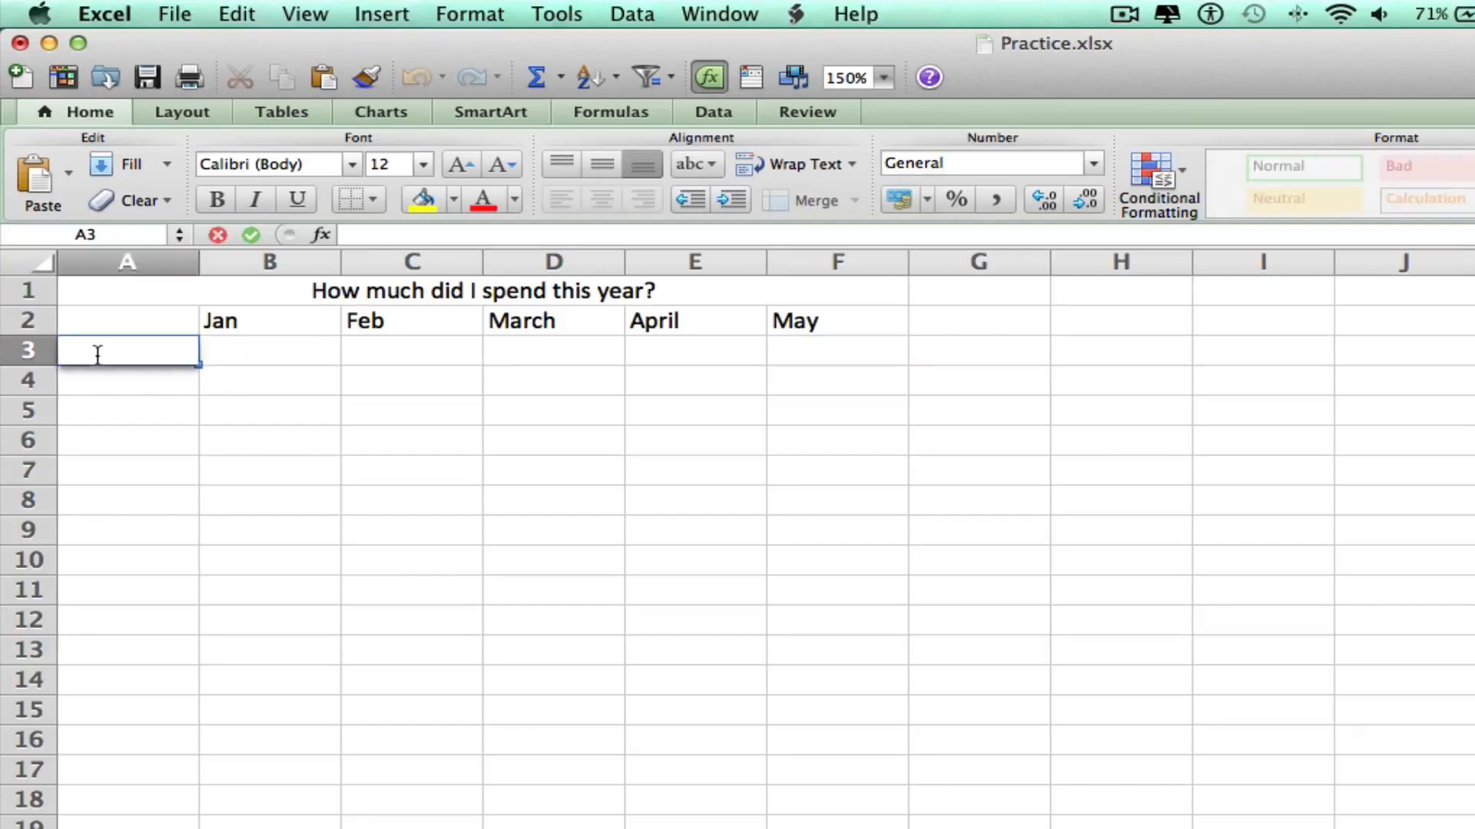
pyautogui.write('Books')
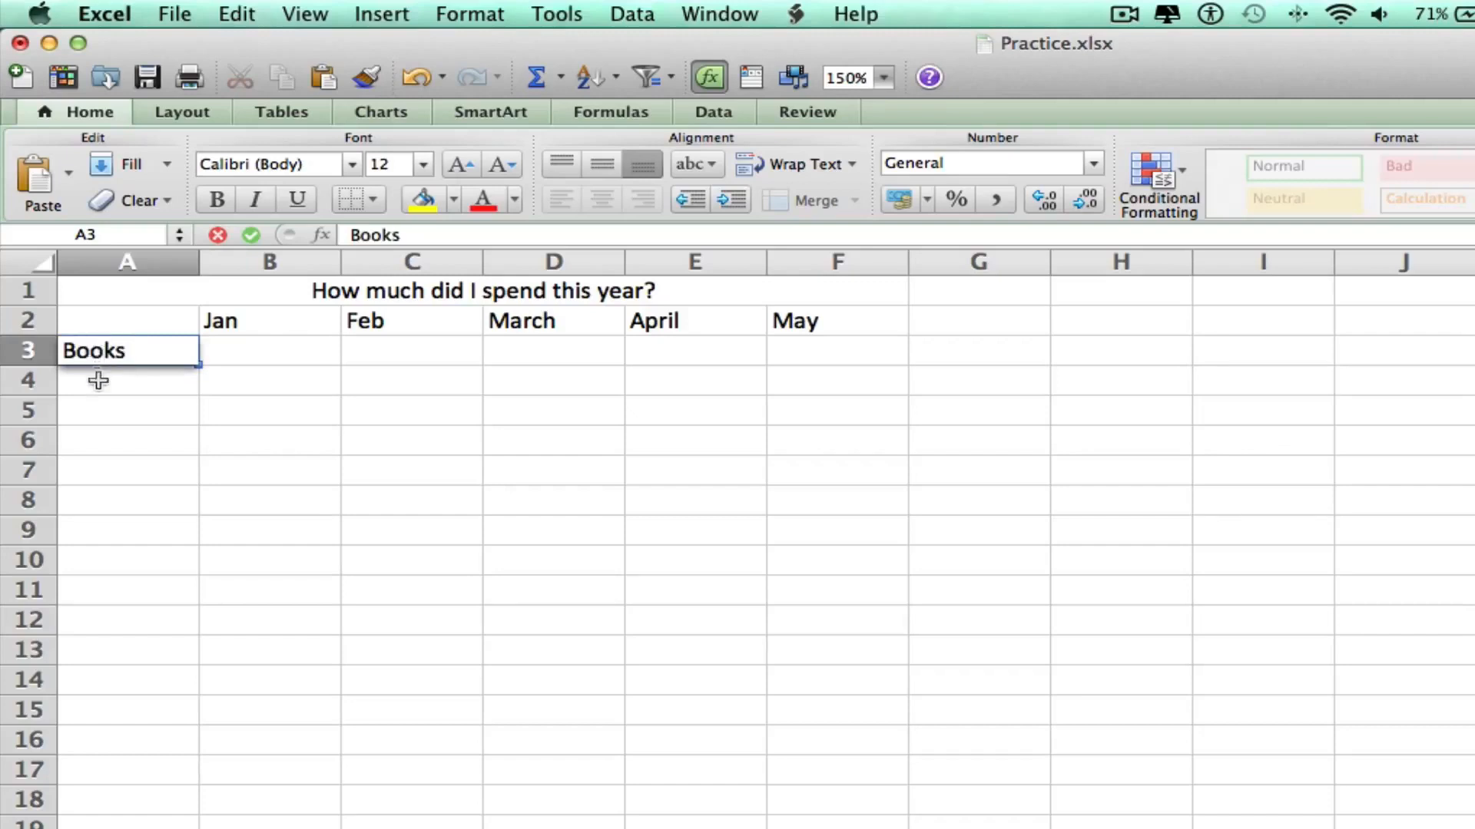
pyautogui.click(98, 384)
pyautogui.doubleClick(109, 383)
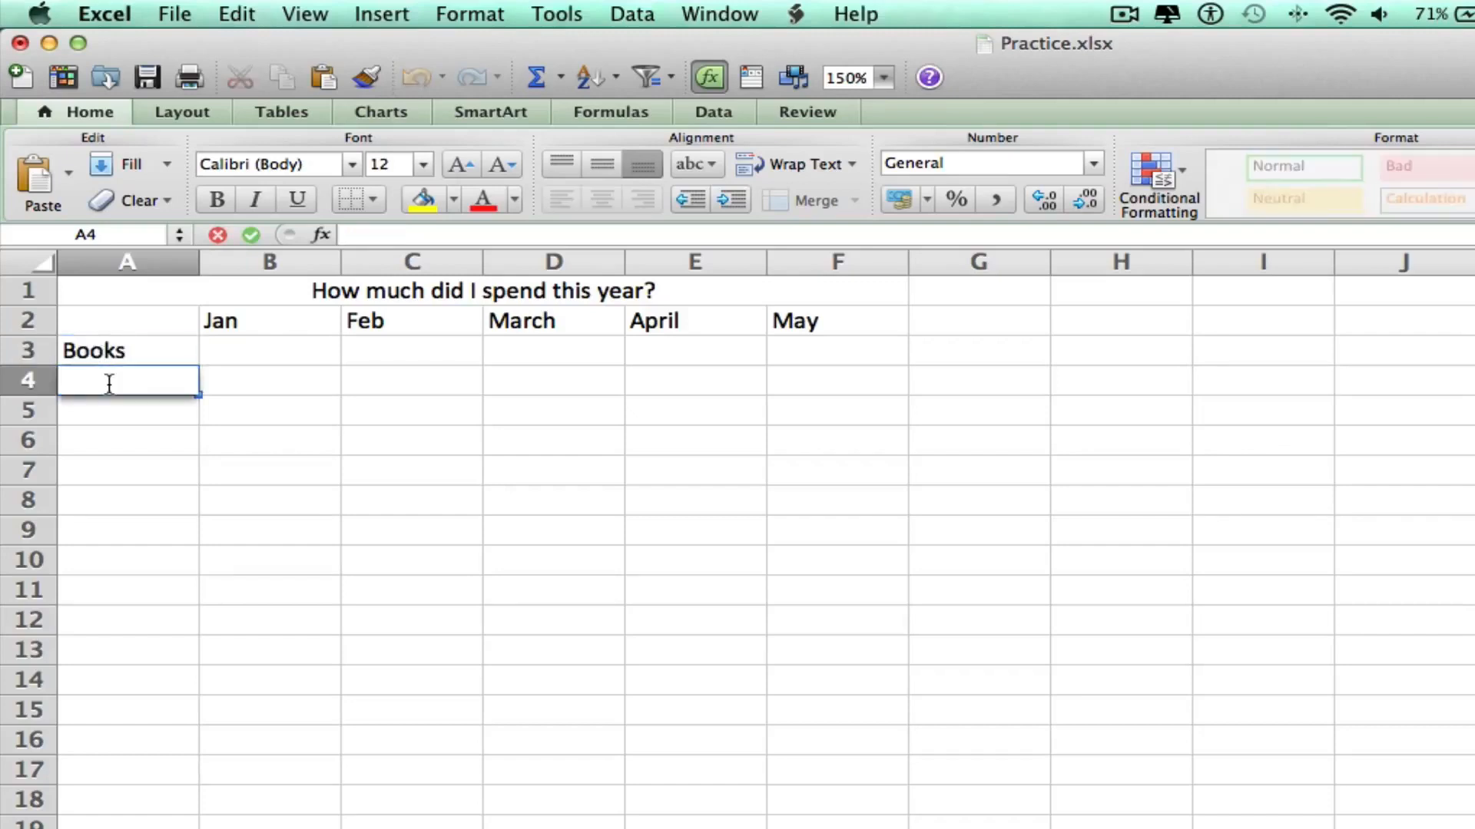
pyautogui.write('paper')
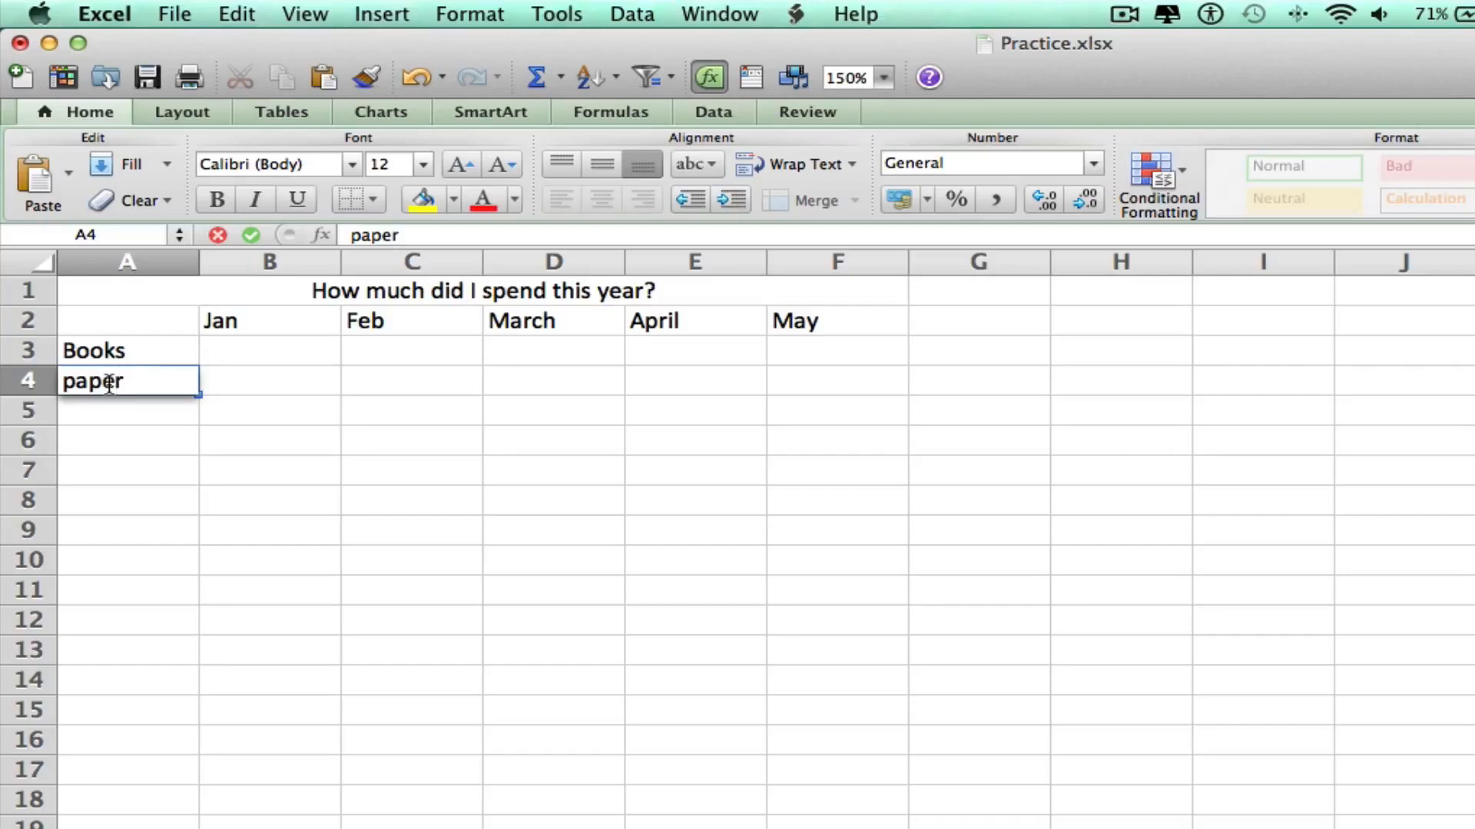
pyautogui.press('Return')
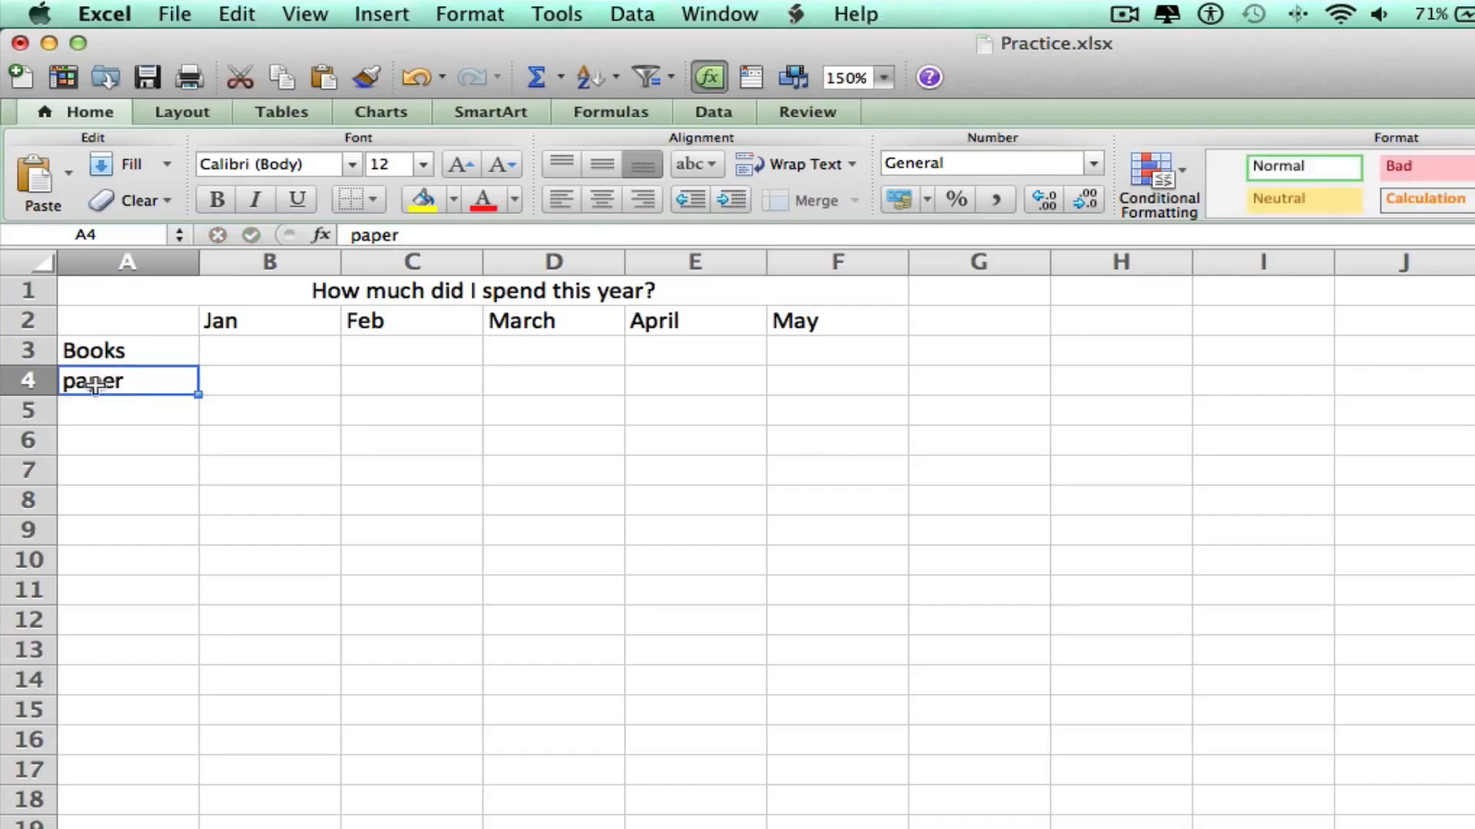
# - Edit the label in cell A4 so it reads "Paper" with a capital P
pyautogui.doubleClick(93, 387)
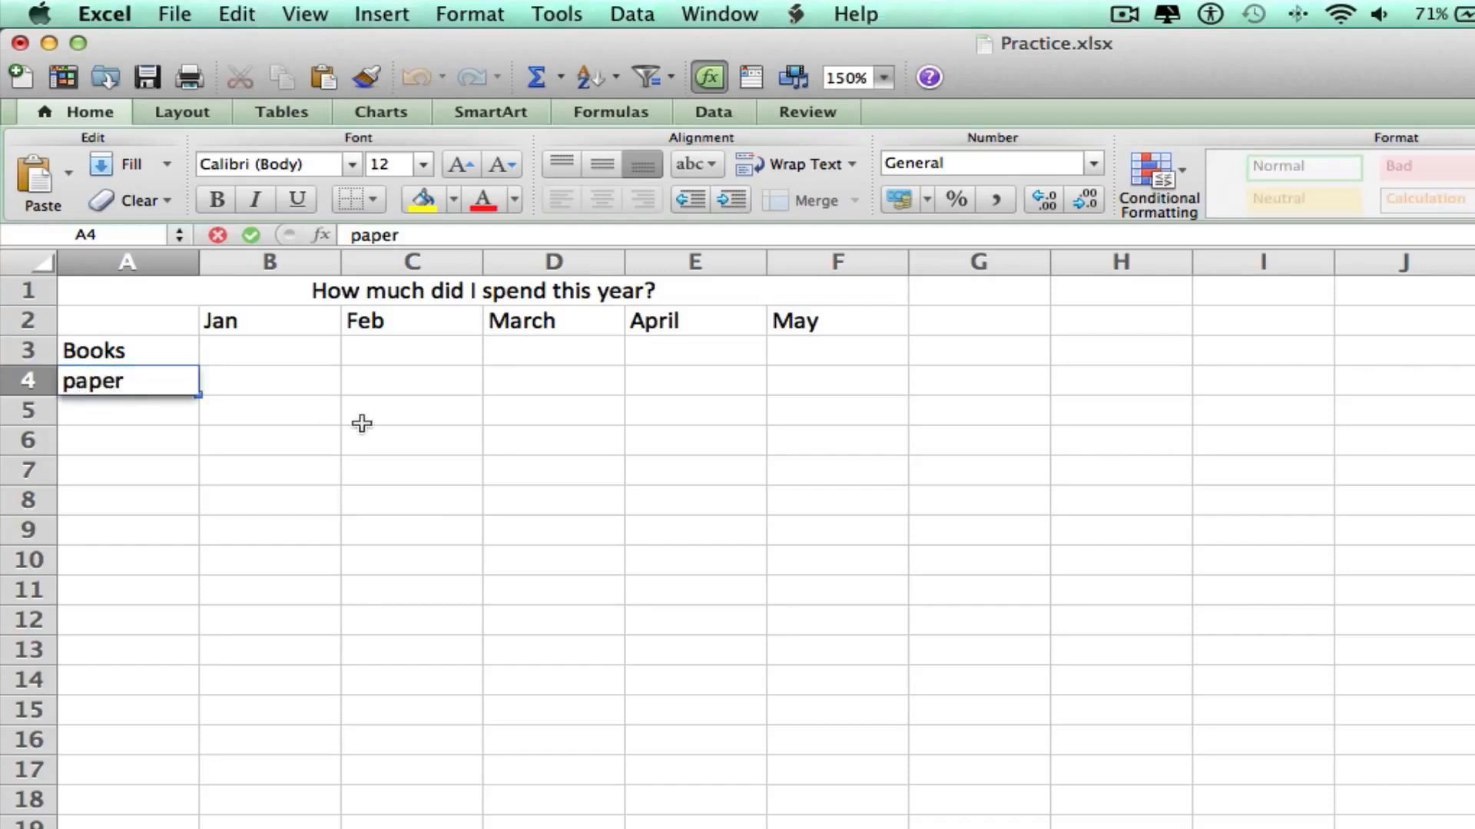
pyautogui.press('BackSpace')
pyautogui.write('P')
pyautogui.click(133, 411)
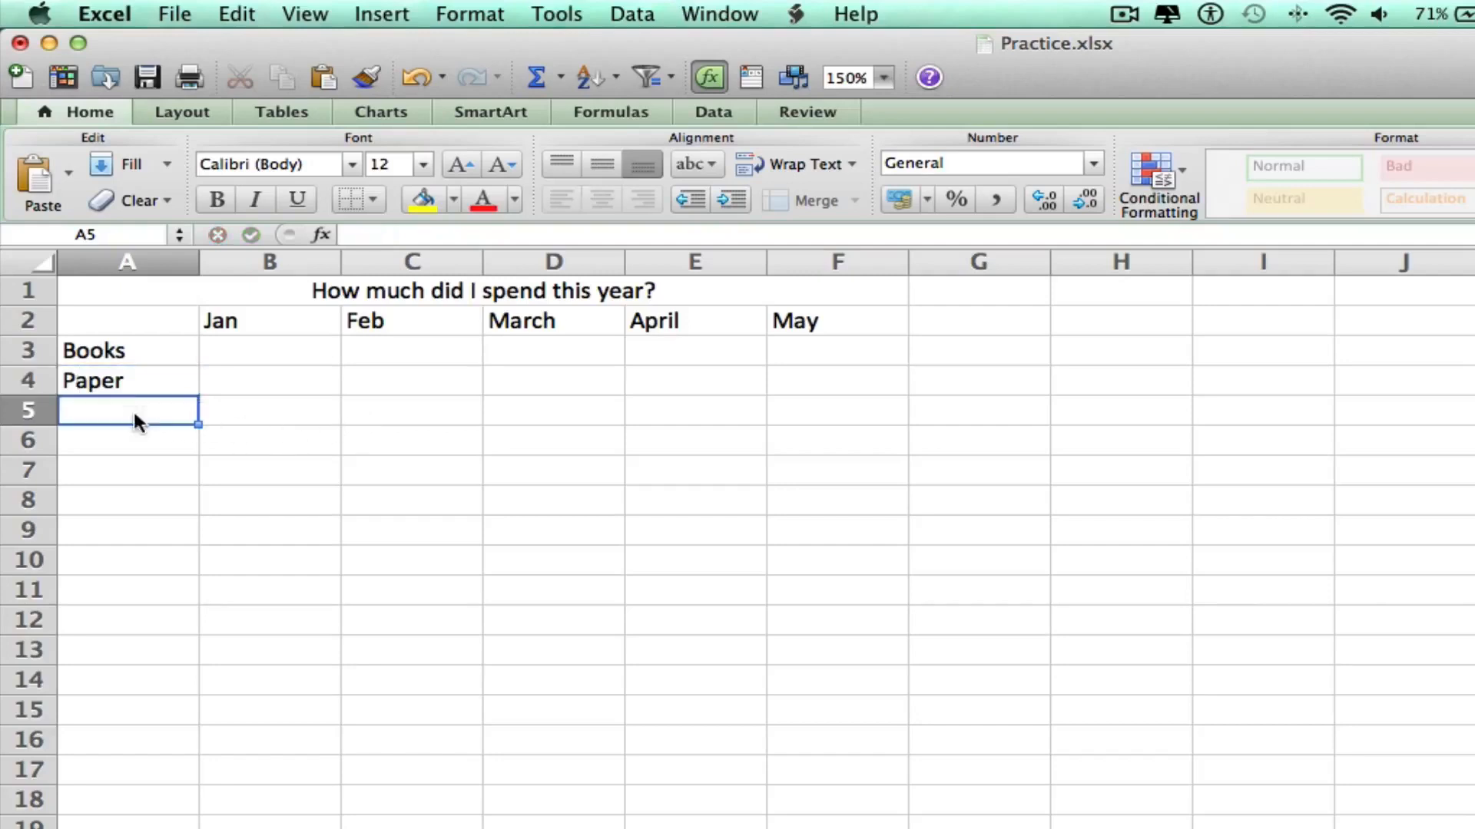
# - Enter the row label "Clothes" in cell A5
pyautogui.doubleClick(111, 412)
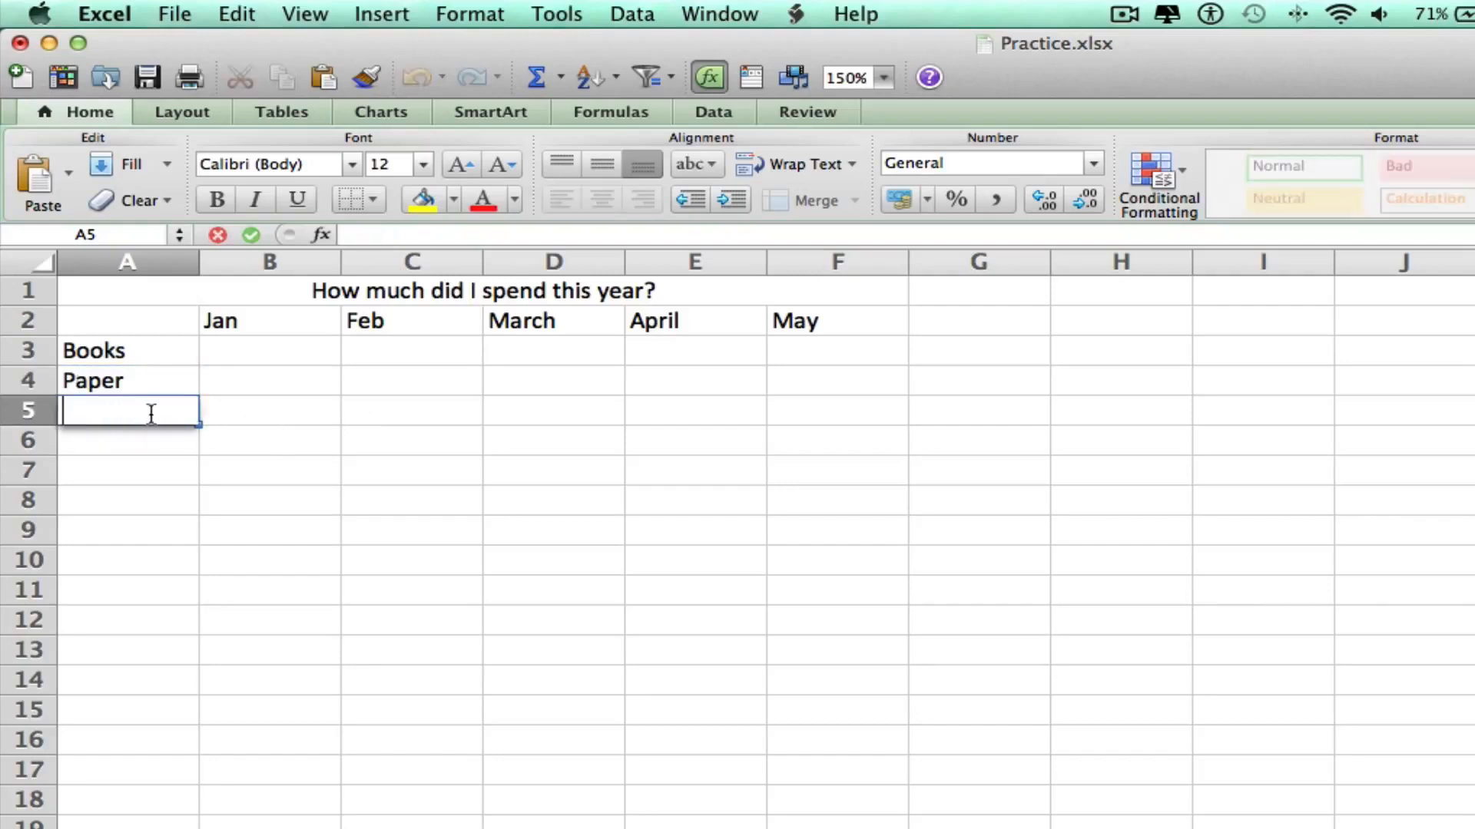
pyautogui.write('Clothes')
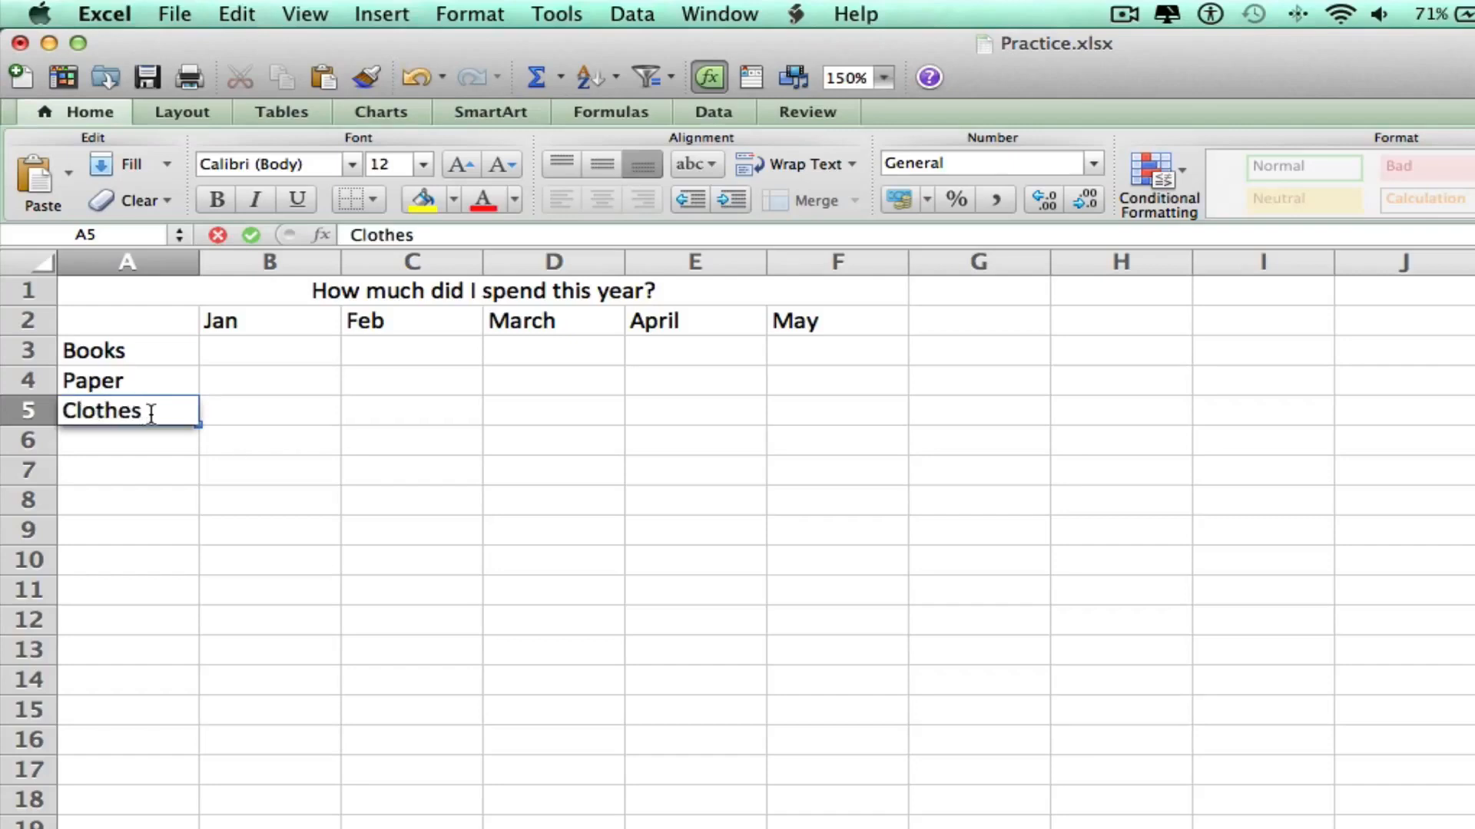
pyautogui.click(299, 475)
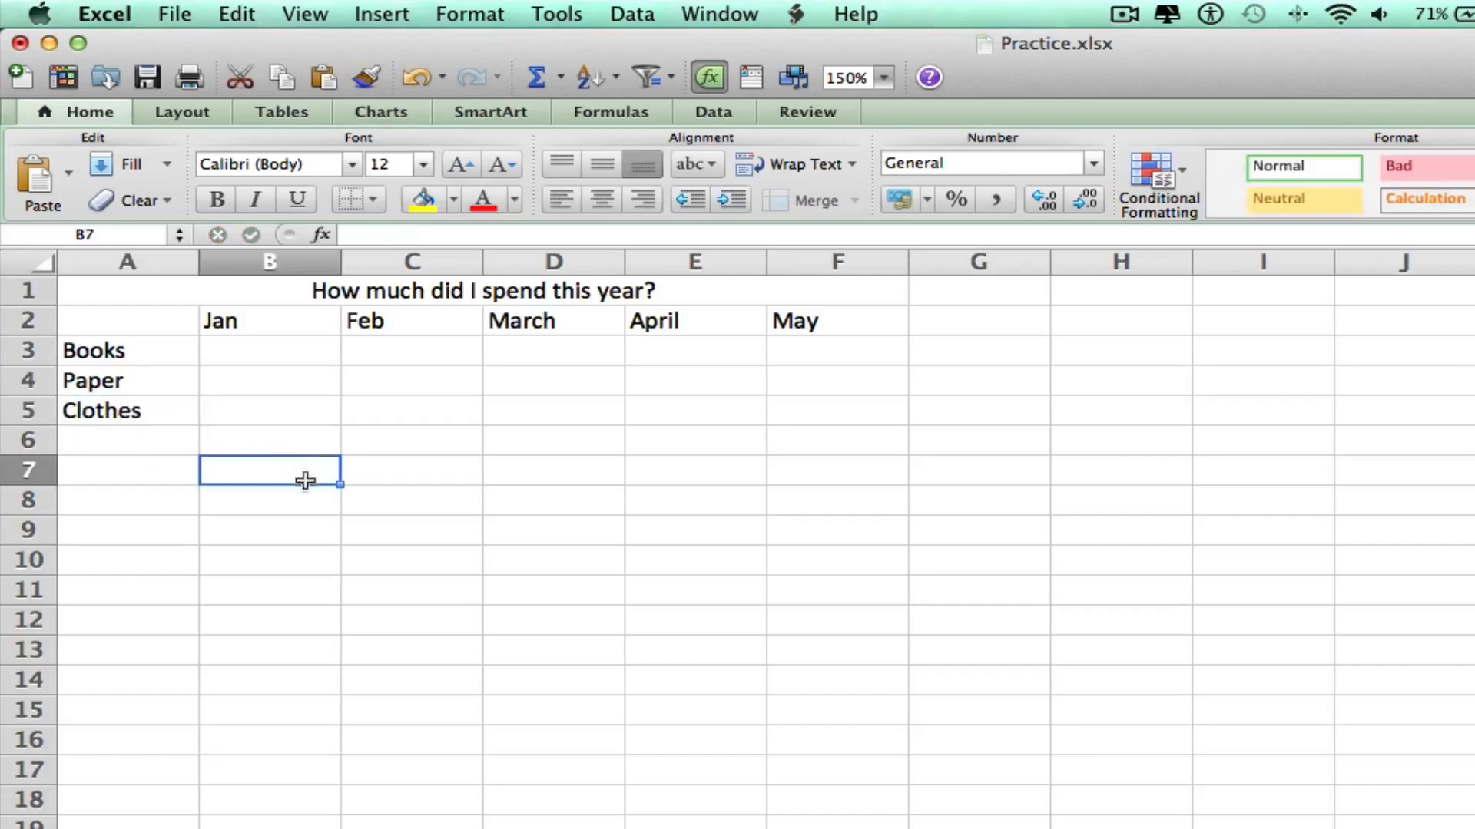
# - Fill the Books row with the amounts 10 for Jan, 50 for Feb, 0 for March and 20 for April
pyautogui.click(254, 345)
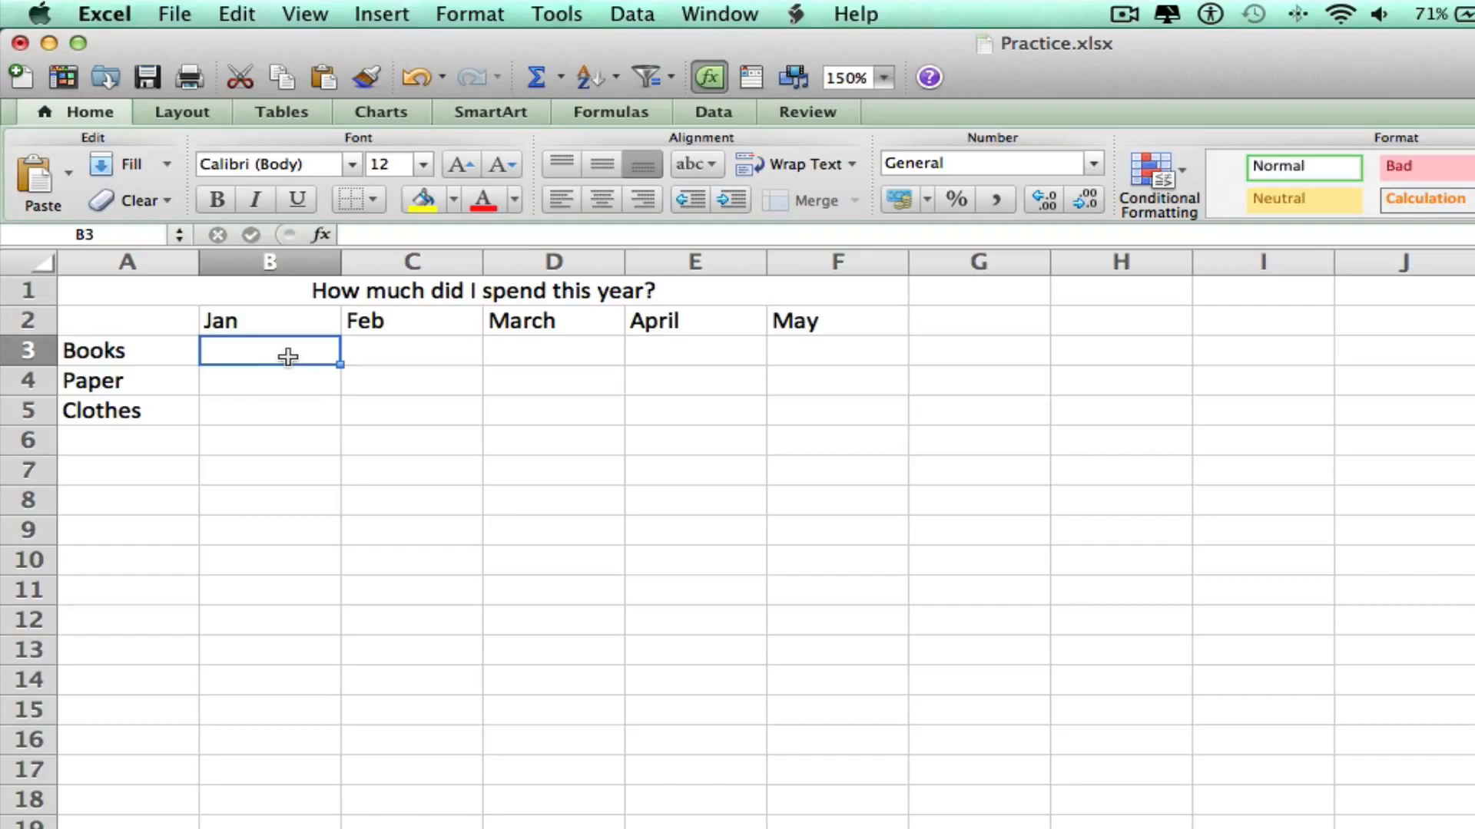
pyautogui.write('10')
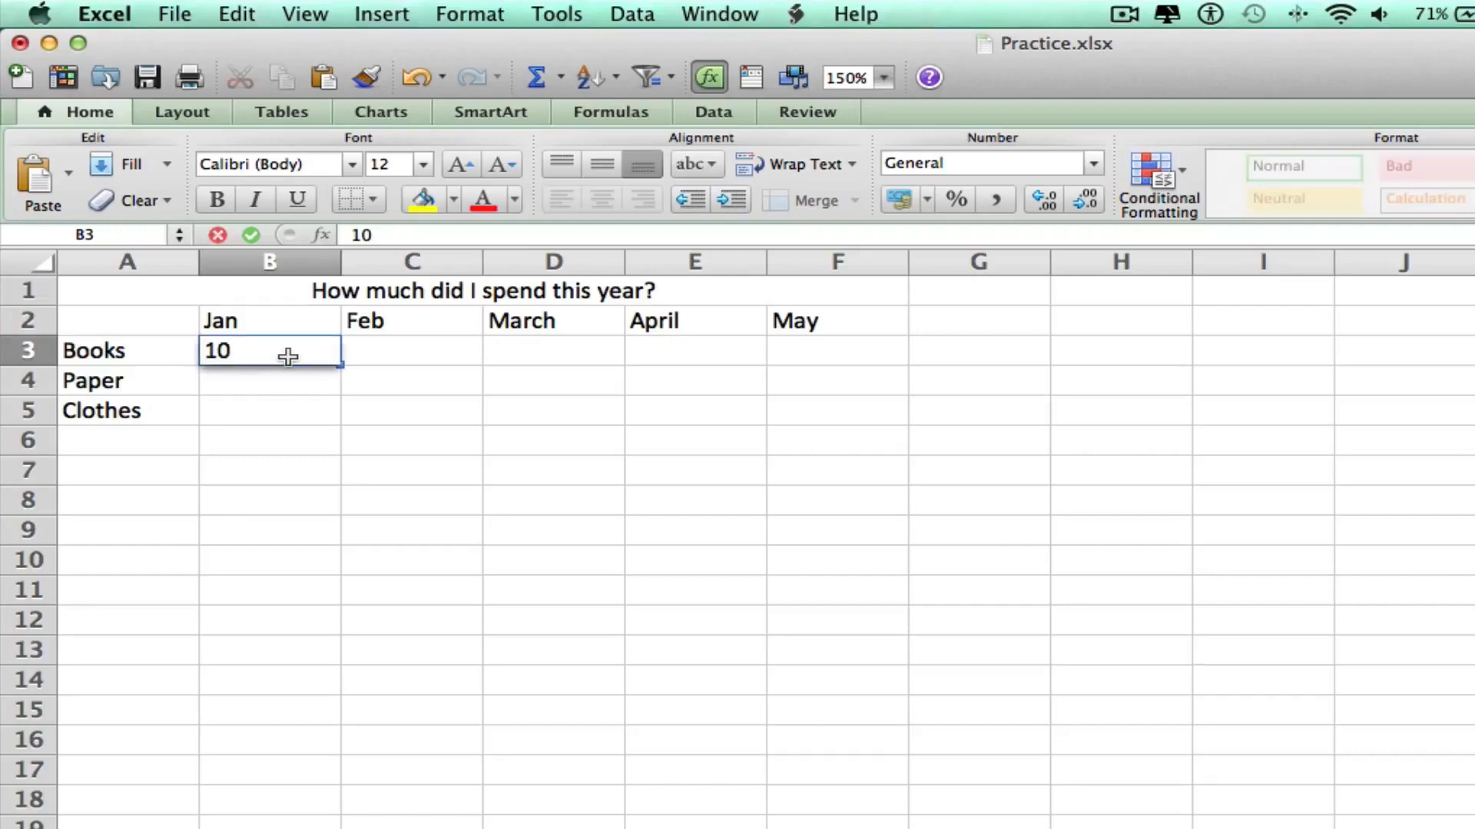
pyautogui.click(389, 344)
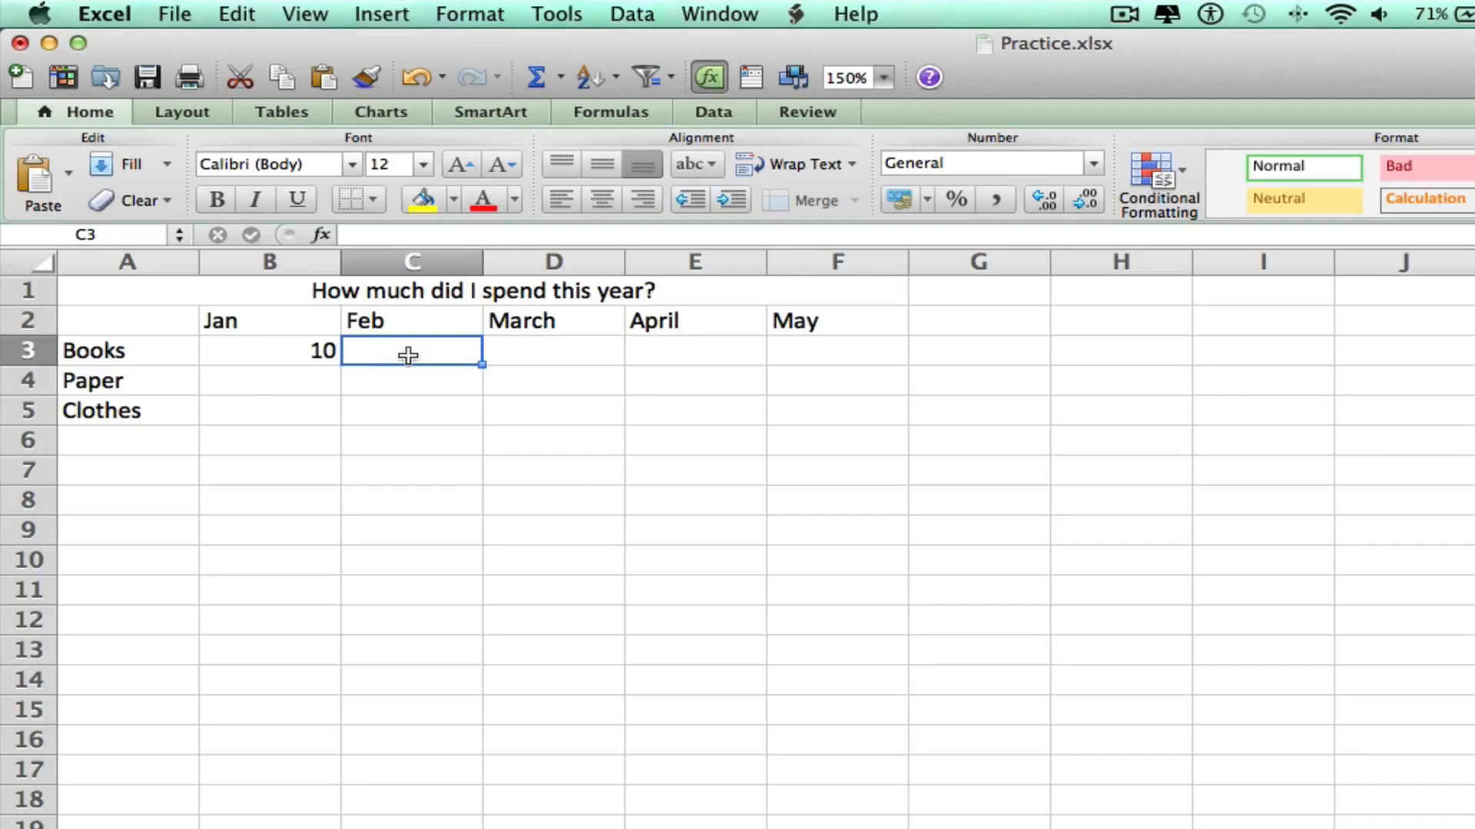
pyautogui.write('50')
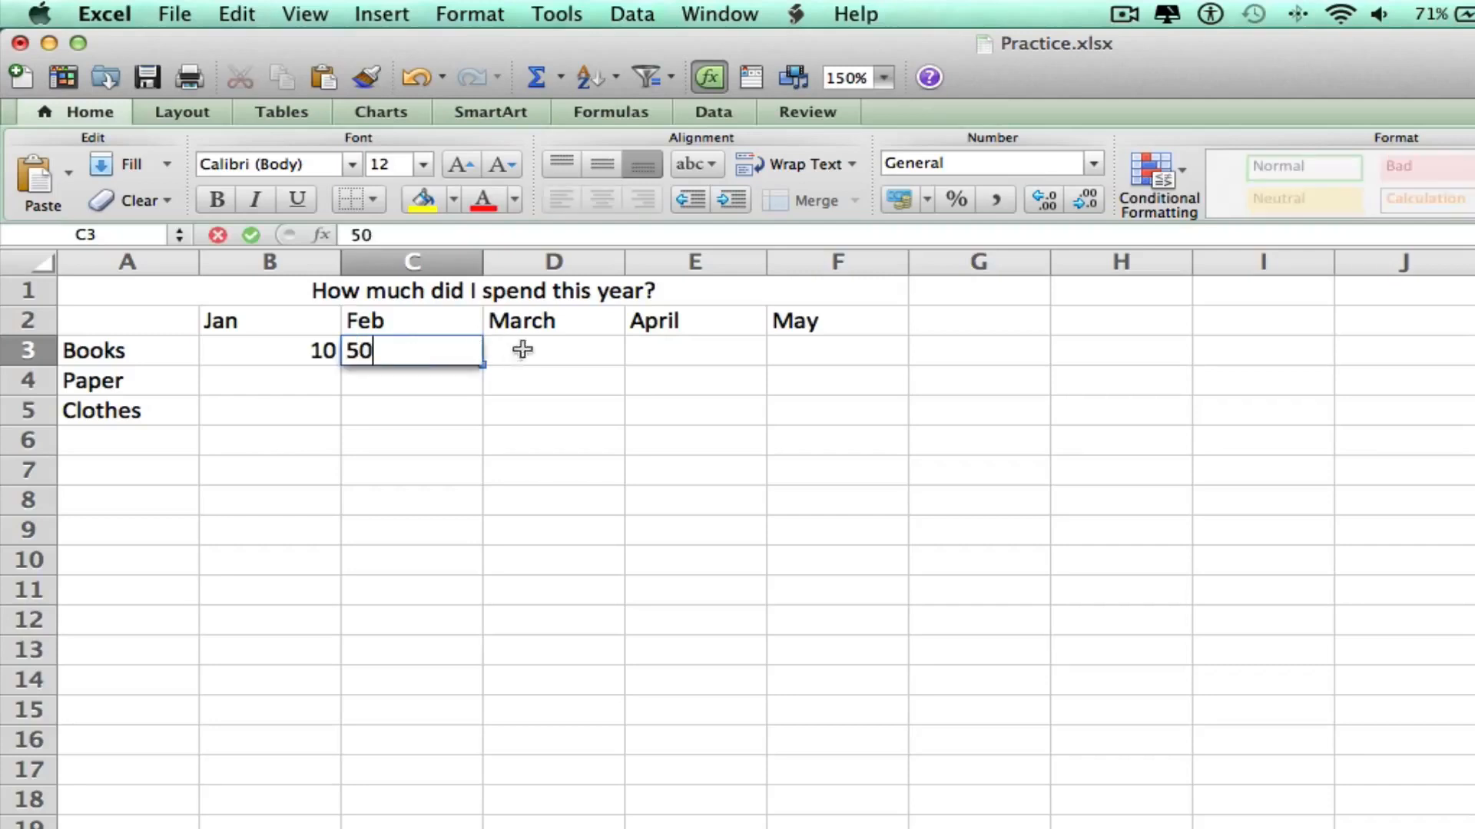
pyautogui.click(565, 351)
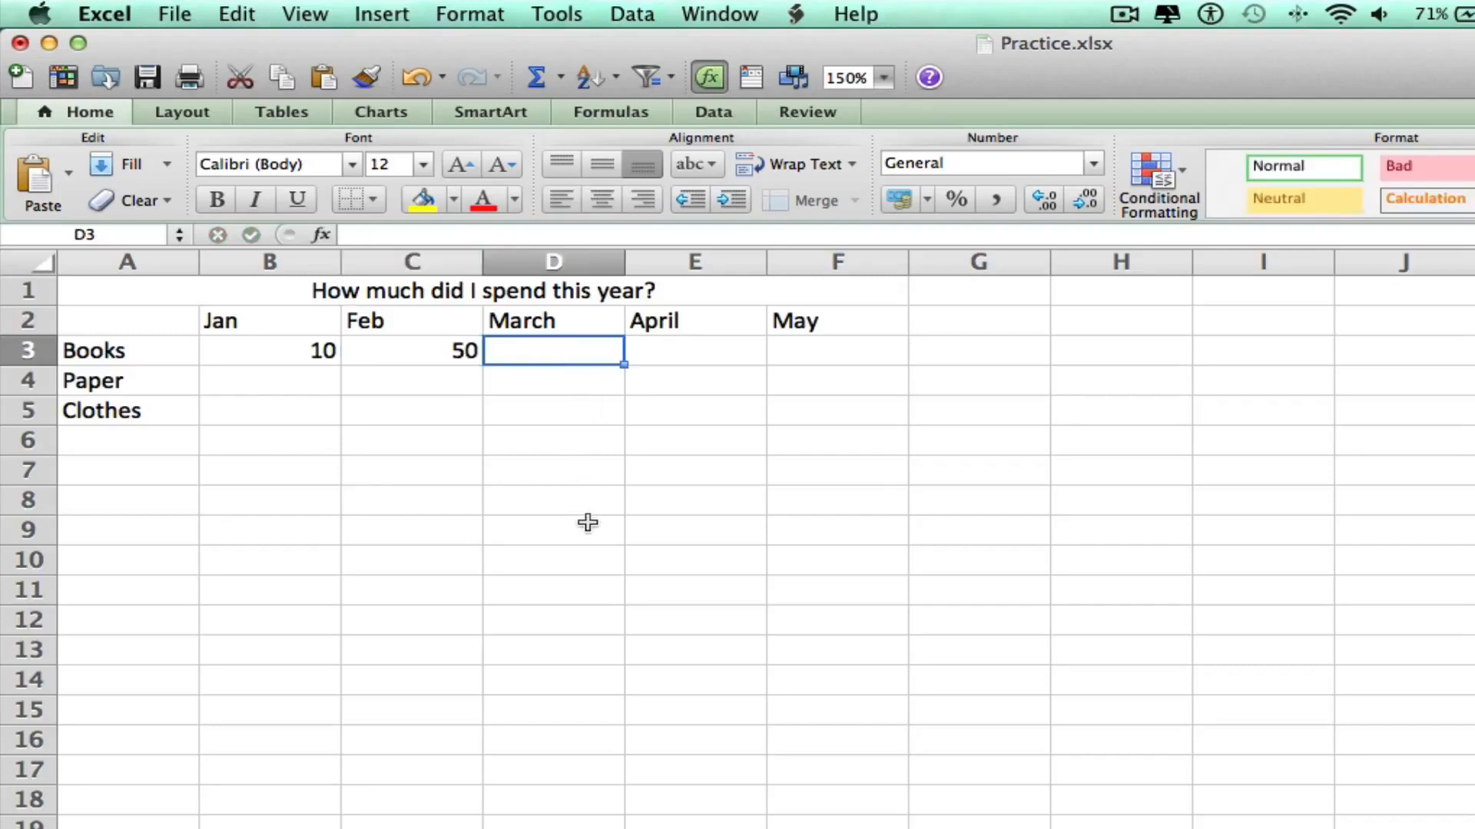
pyautogui.write('0')
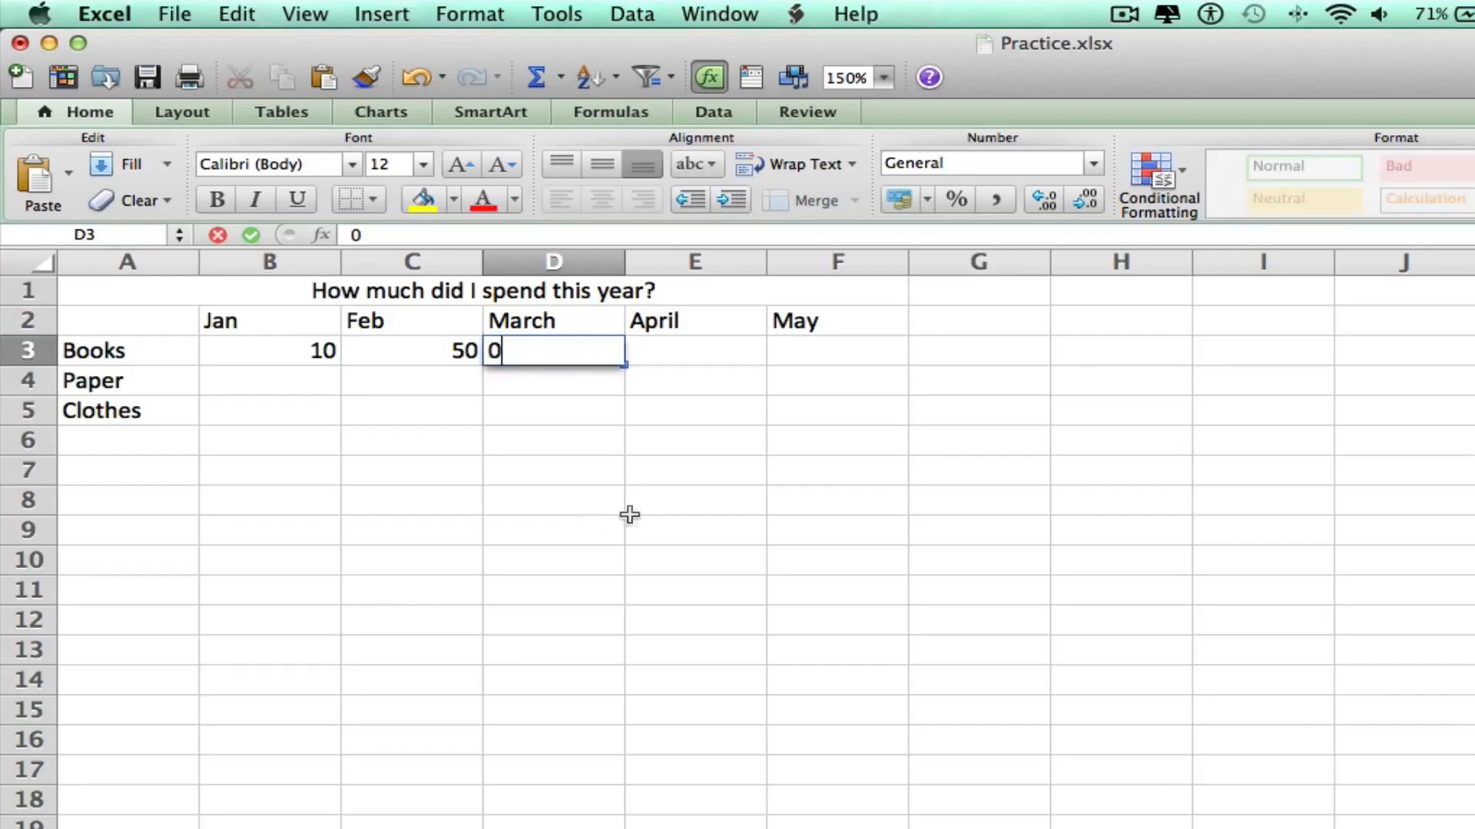
pyautogui.click(676, 353)
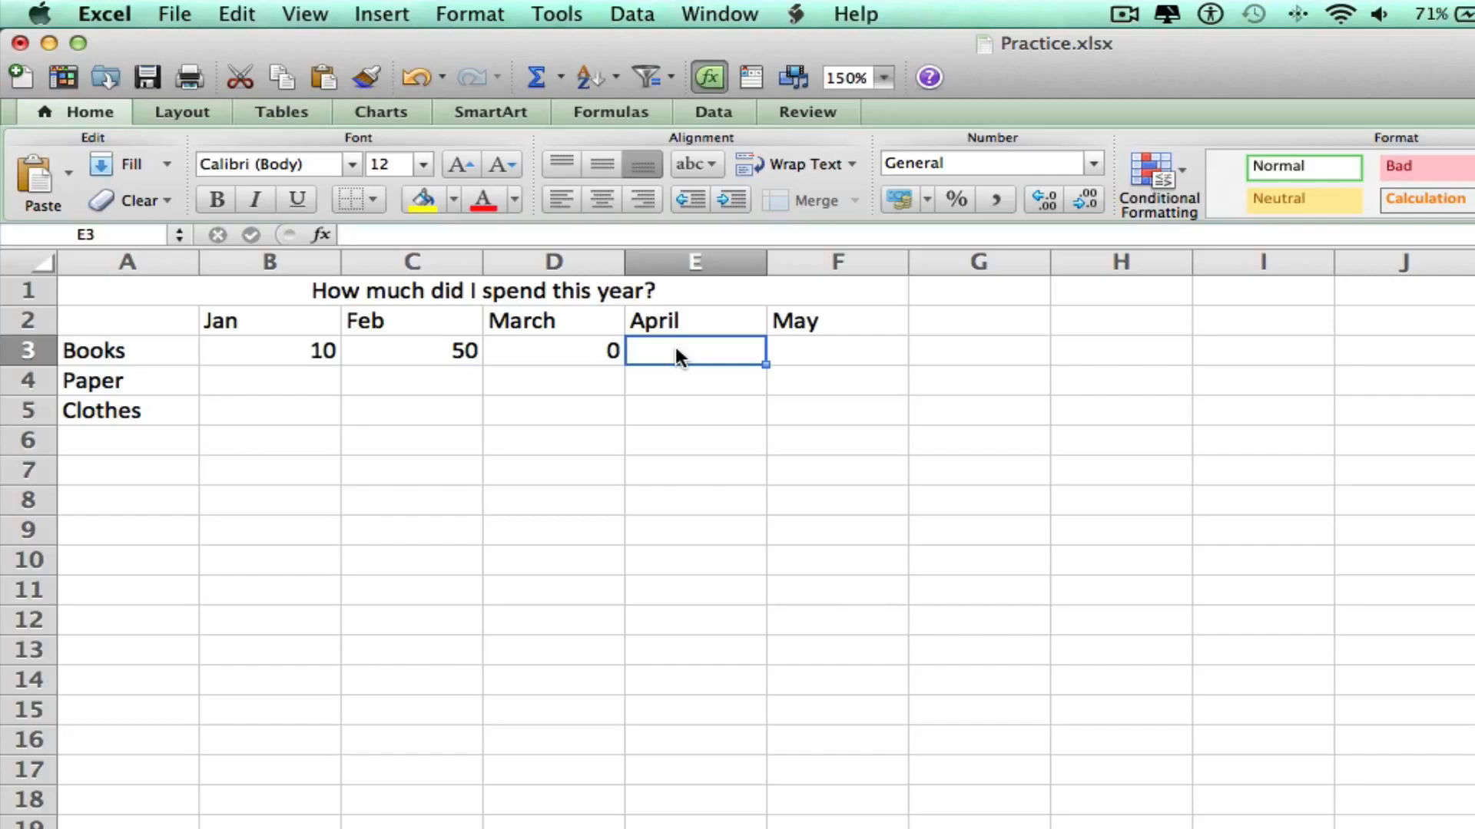
pyautogui.write('20')
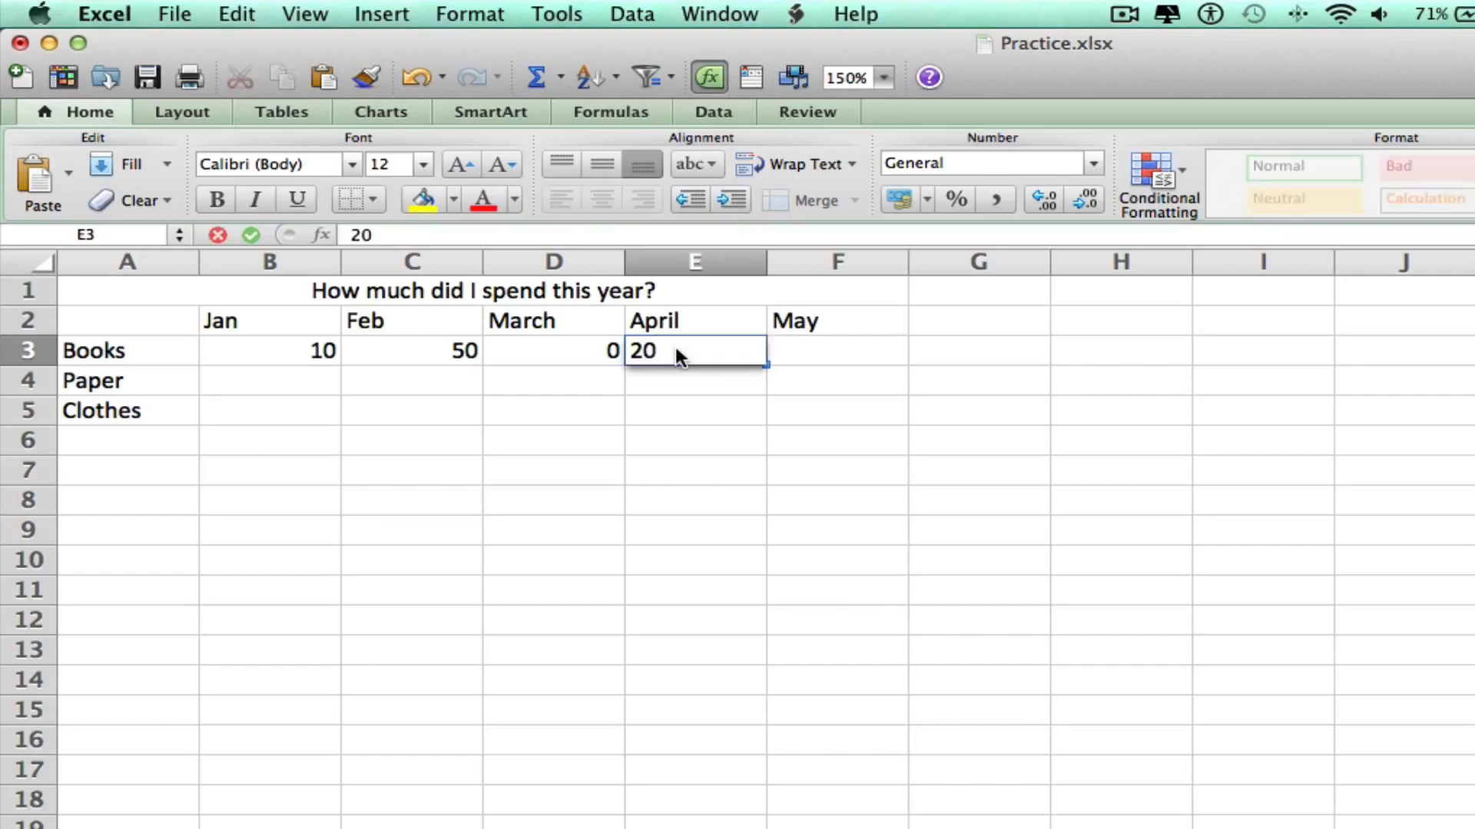
pyautogui.click(842, 356)
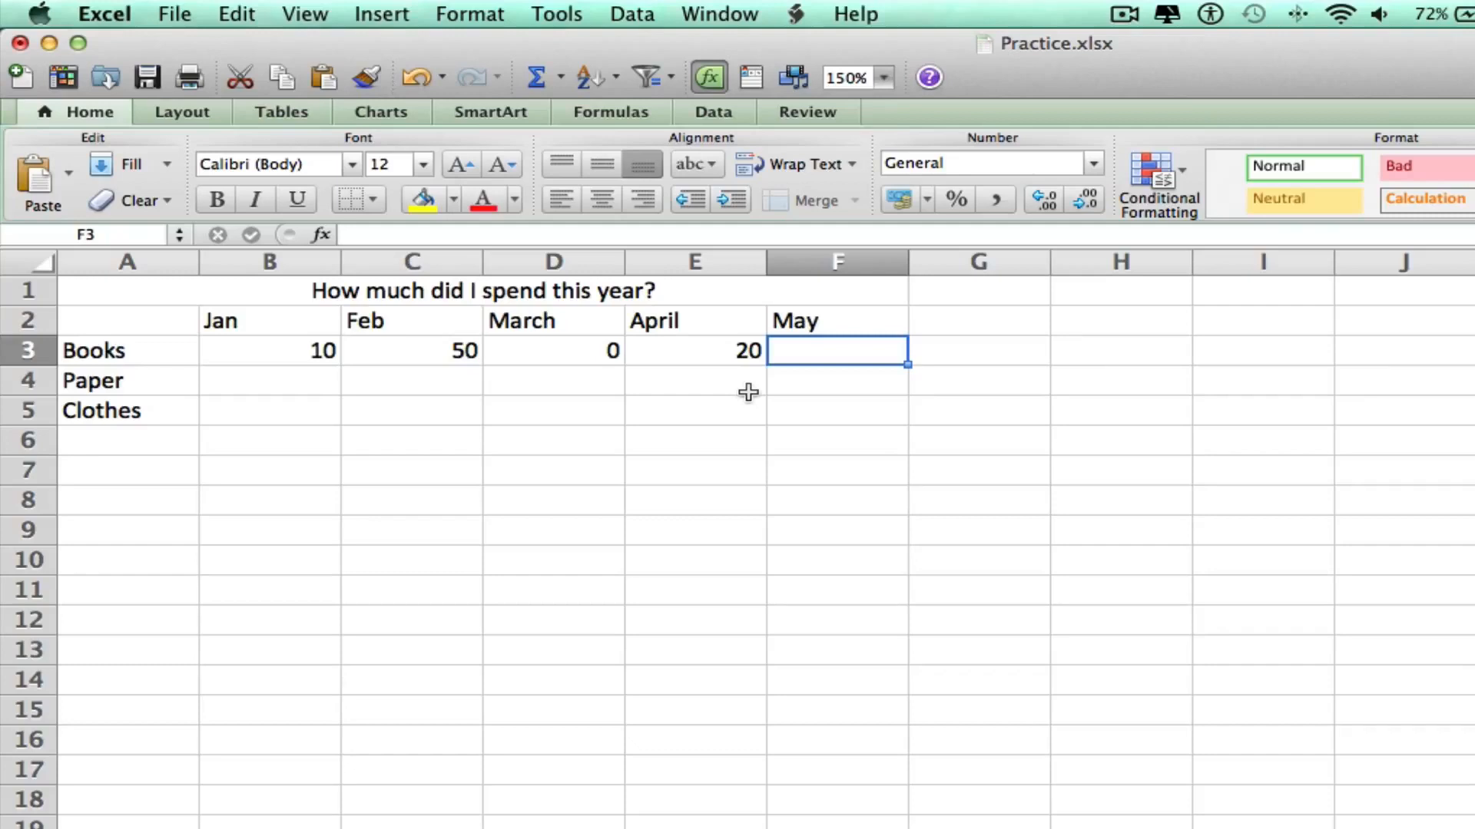
# - Enter 100 as the May amount for Books, and fill the Paper row from Jan to May with 1, 2, 3, 0 and 5
pyautogui.write('100')
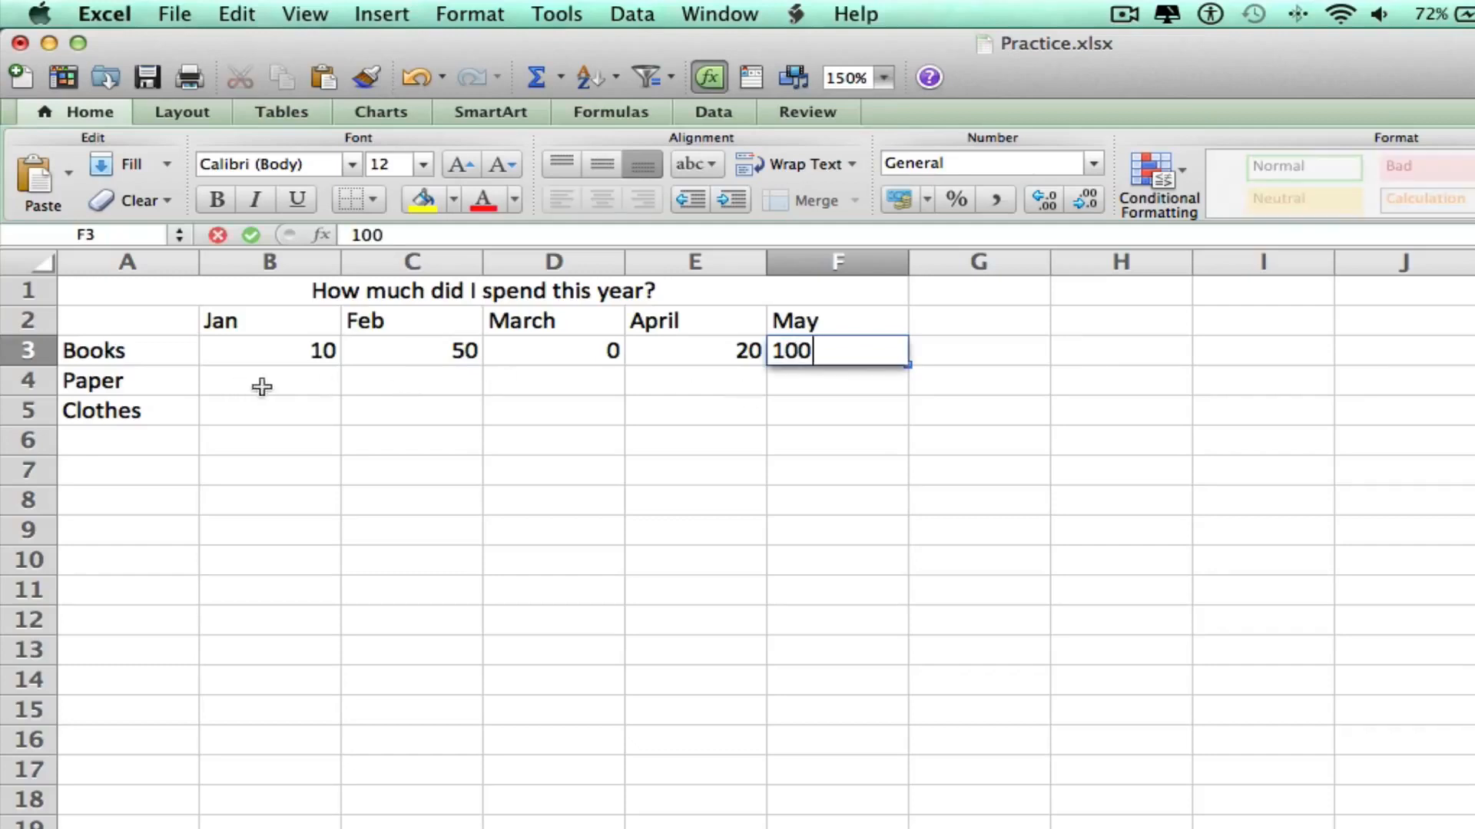
pyautogui.click(262, 386)
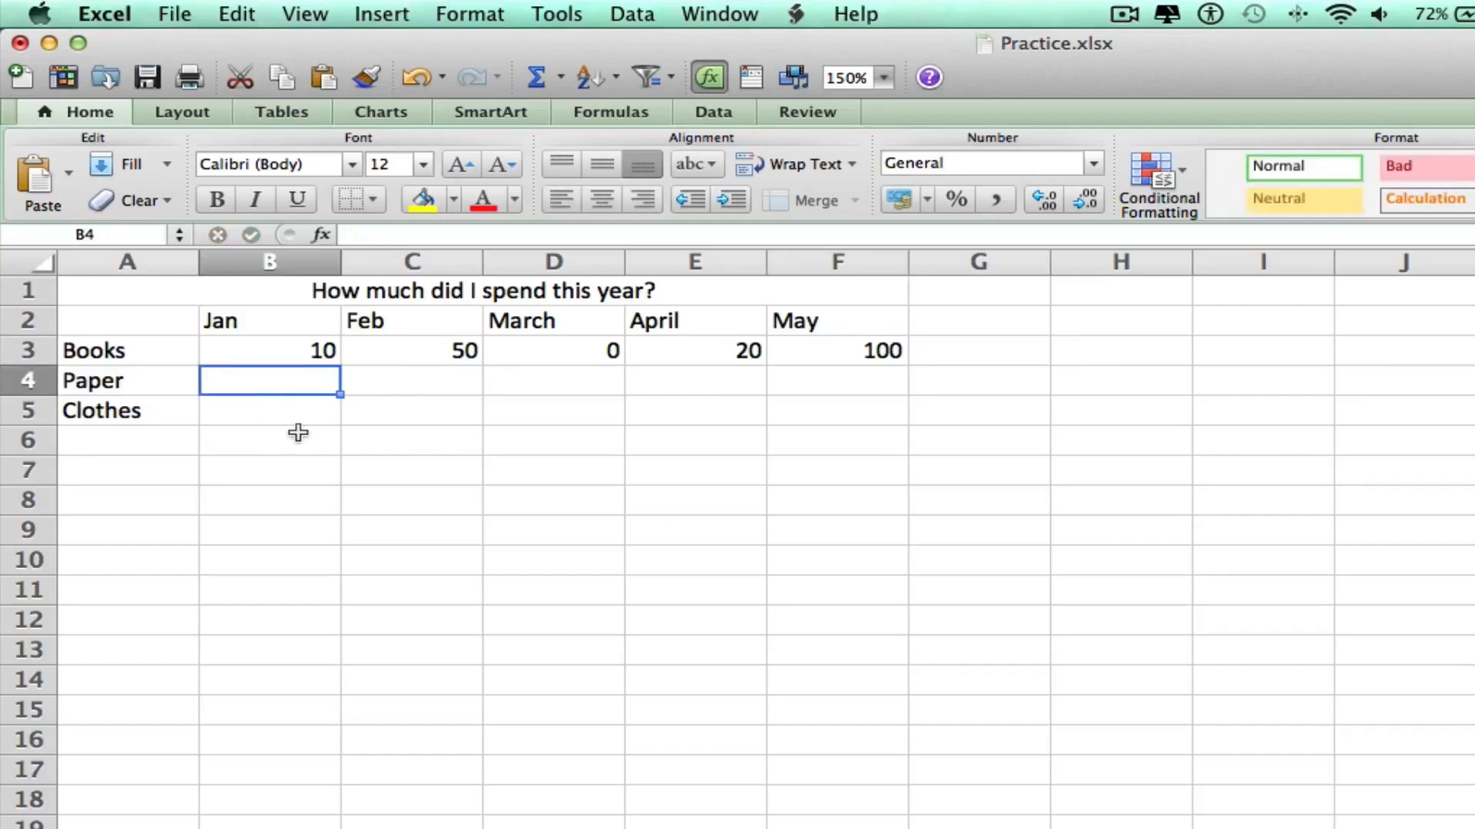
pyautogui.write('1')
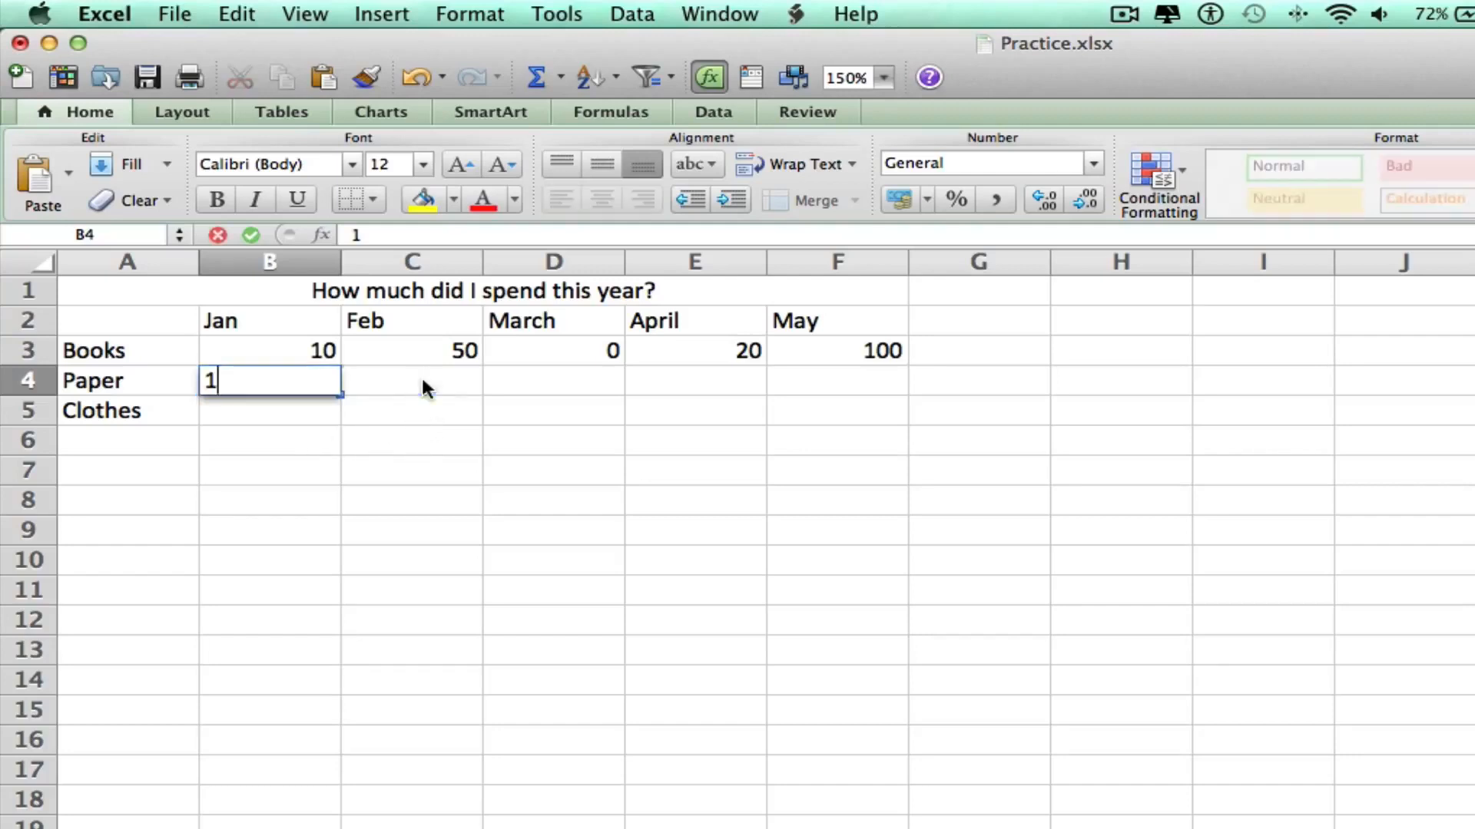
pyautogui.click(421, 388)
pyautogui.write('2')
pyautogui.click(542, 369)
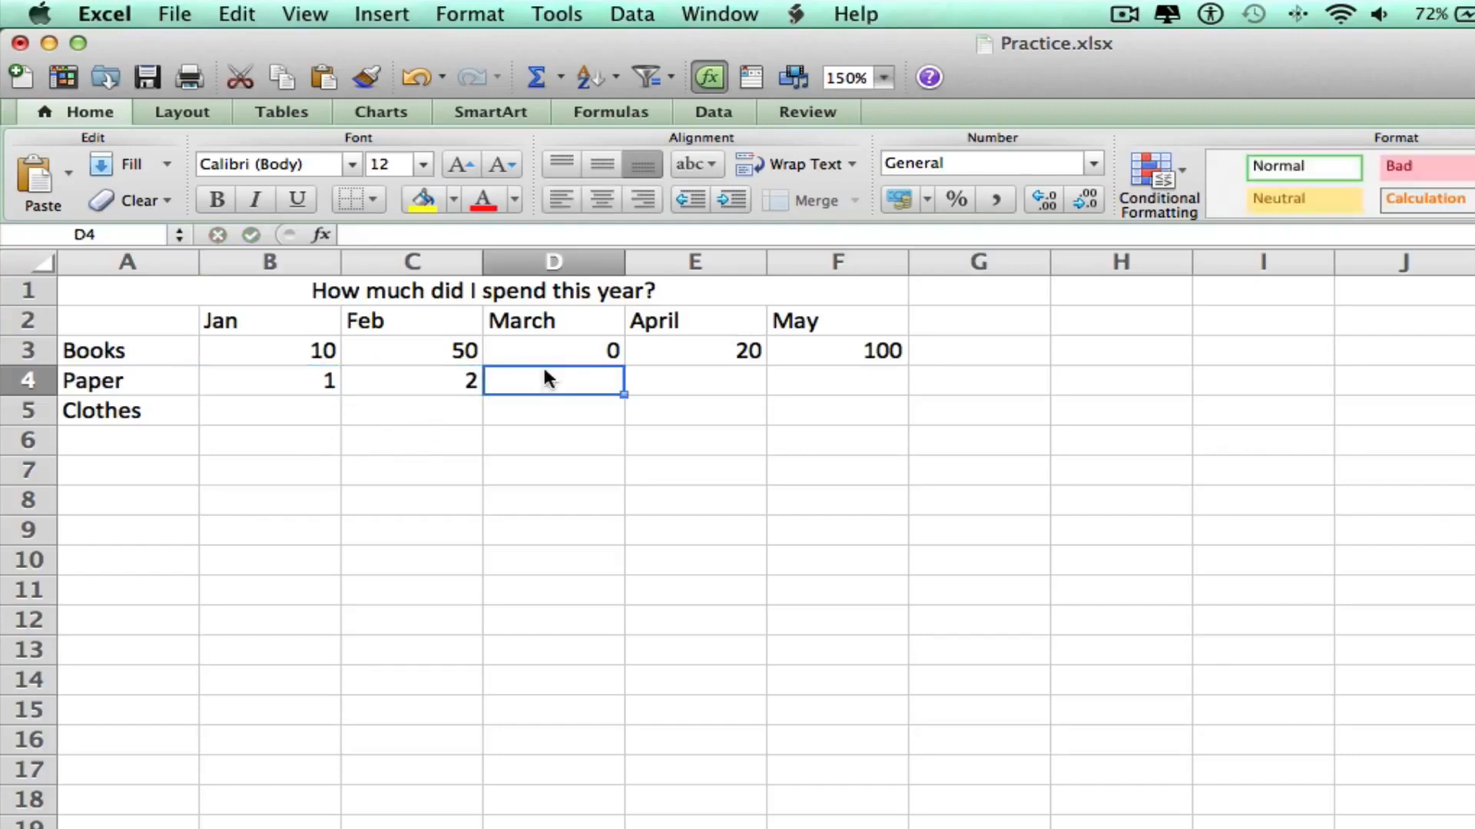
pyautogui.write('3')
pyautogui.click(667, 388)
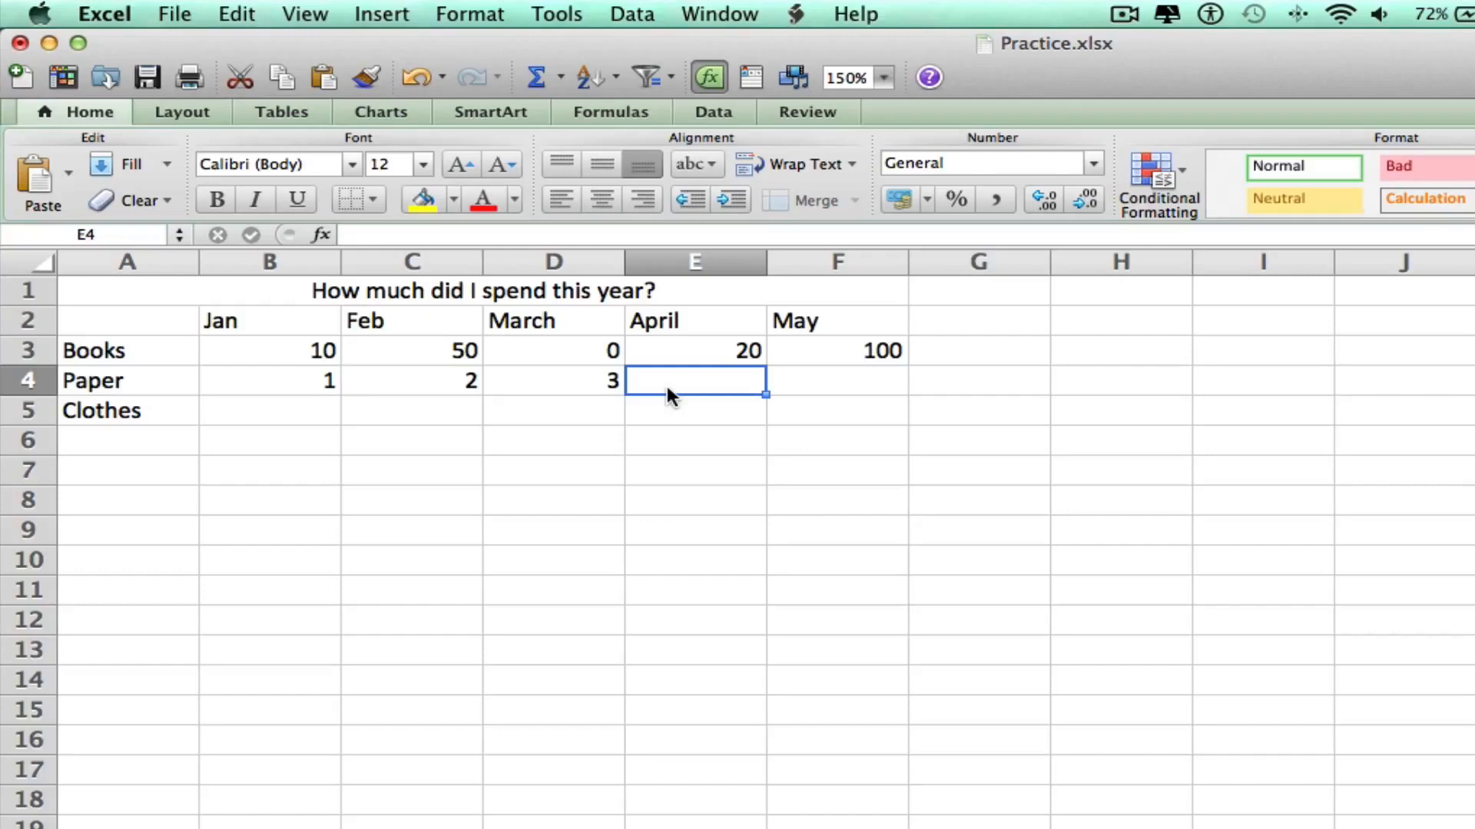
pyautogui.write('0-')
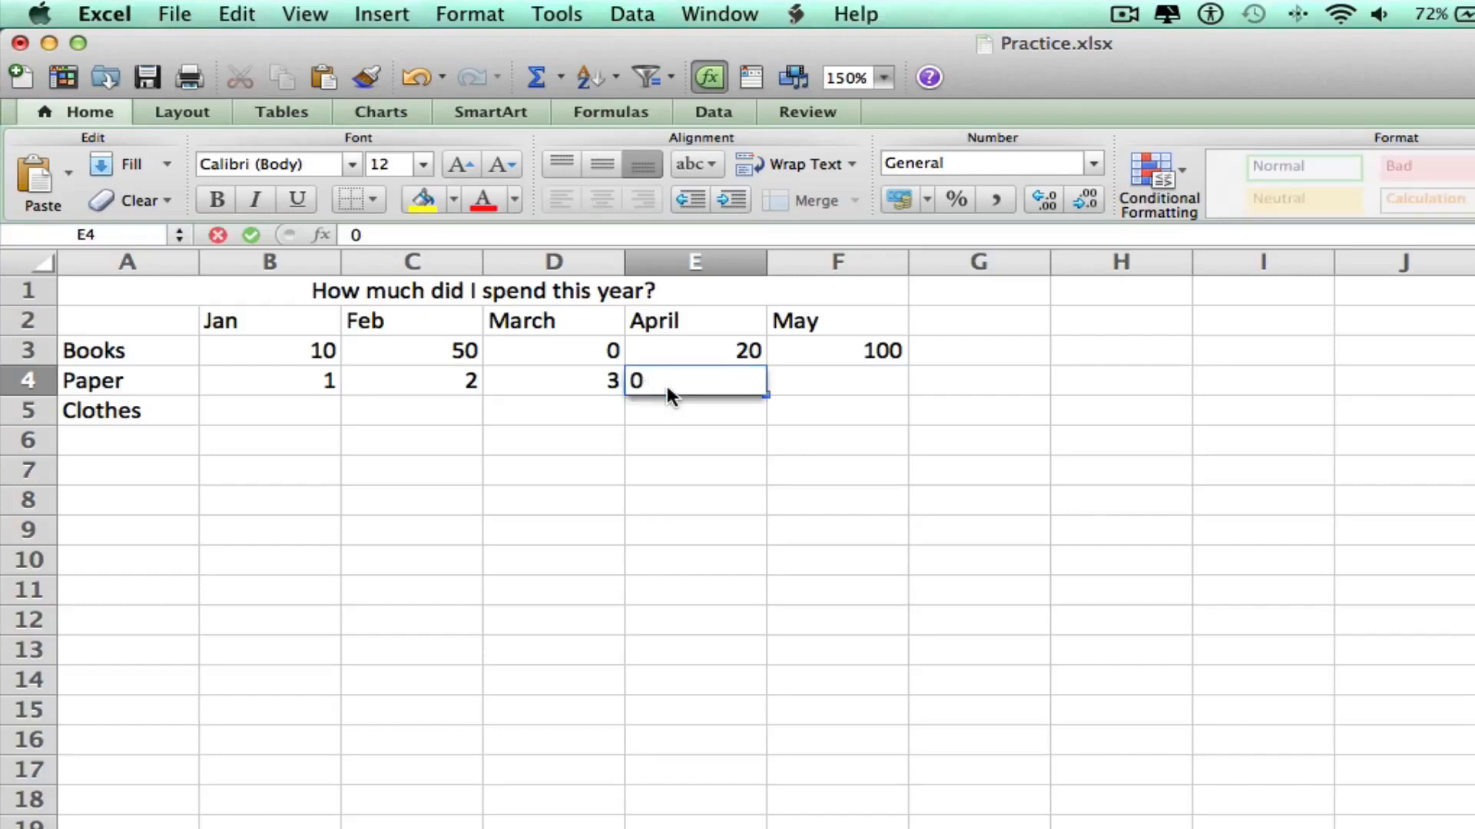
pyautogui.click(873, 381)
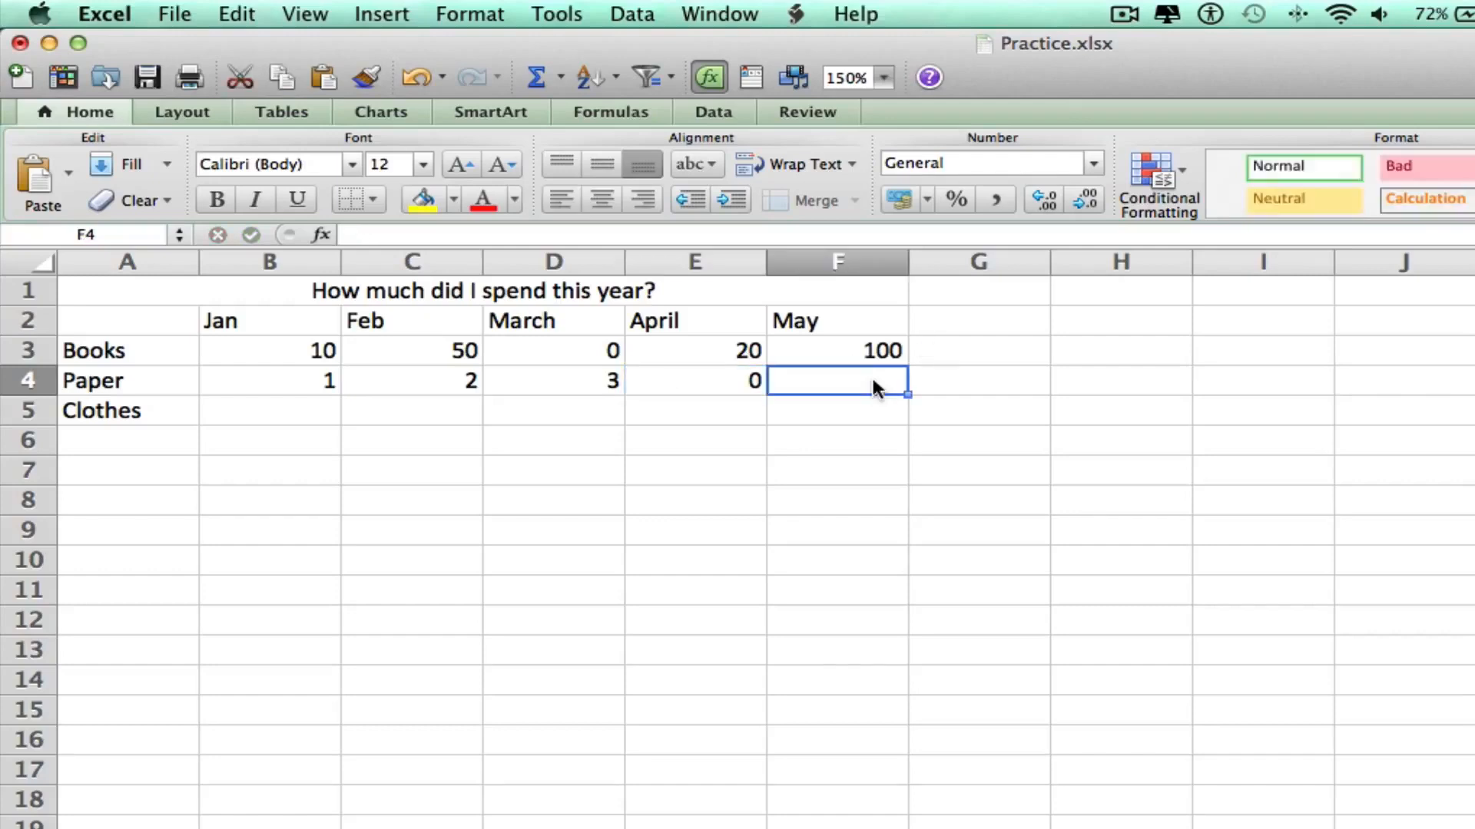
pyautogui.write('5')
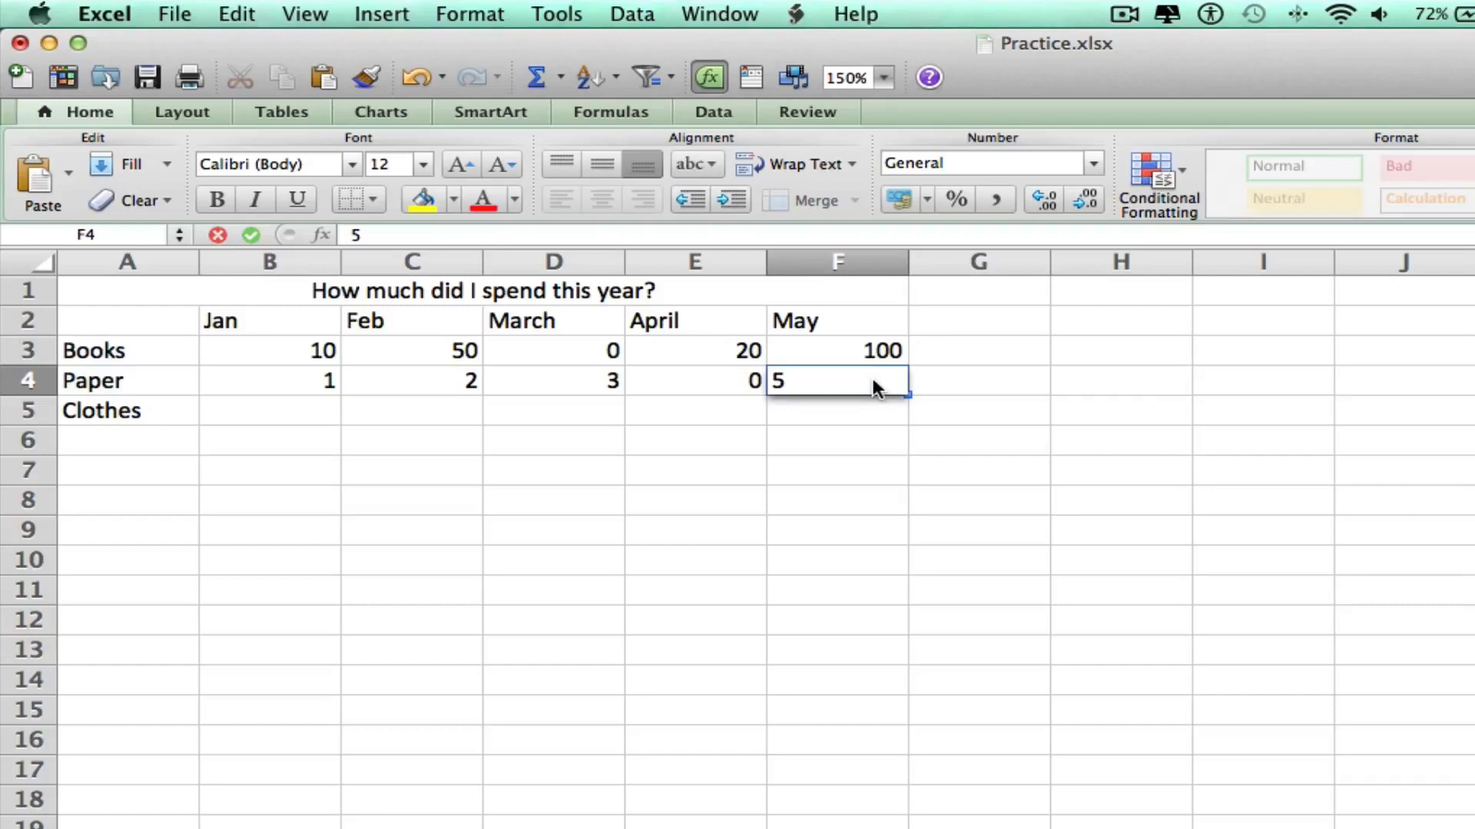
# - Fill the Clothes row with 100 for Jan, 0 for Feb, 0 for March, 50 for April and 0 for May
pyautogui.click(225, 411)
pyautogui.write('100')
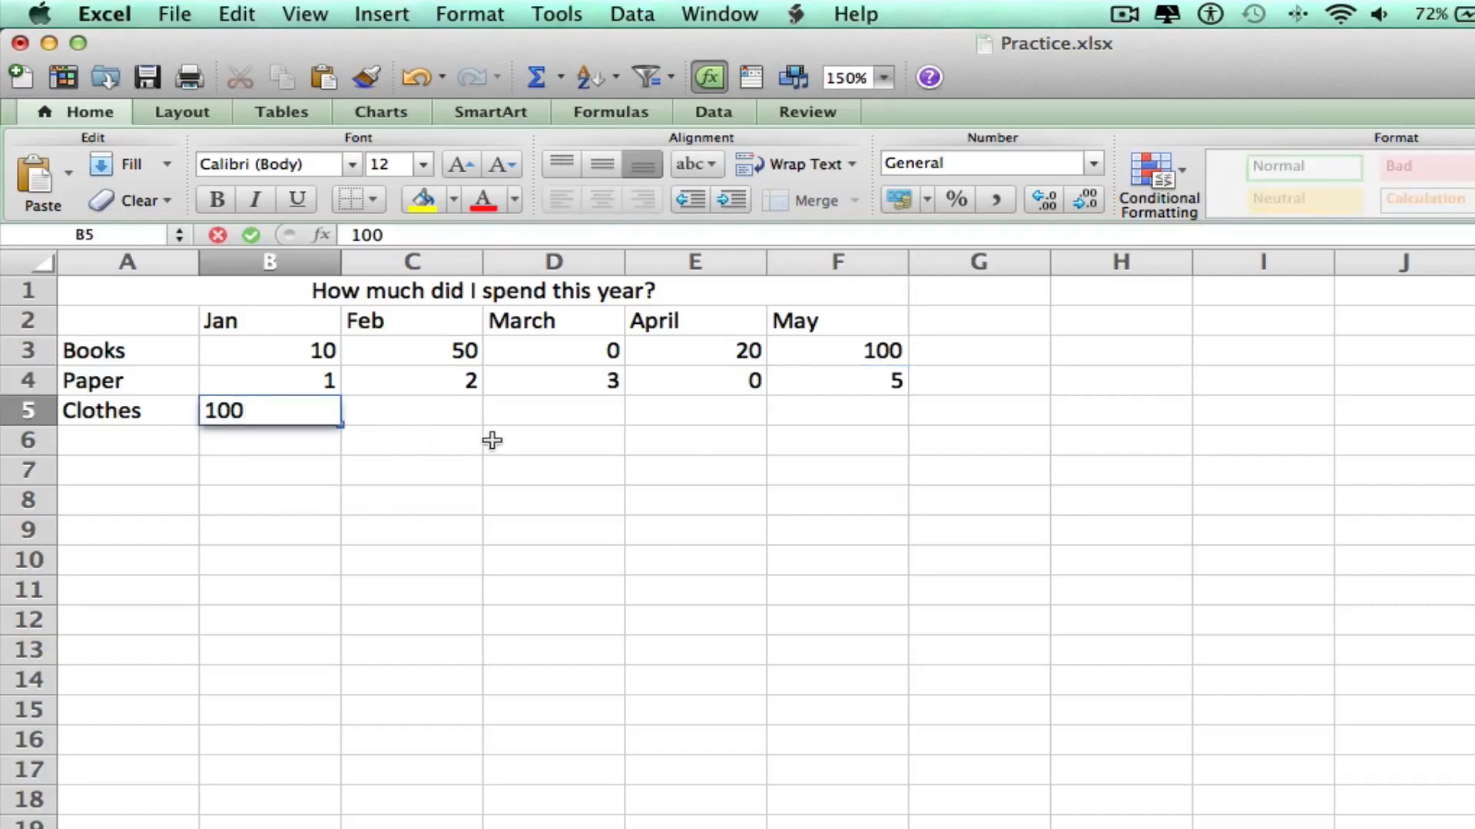
pyautogui.click(424, 411)
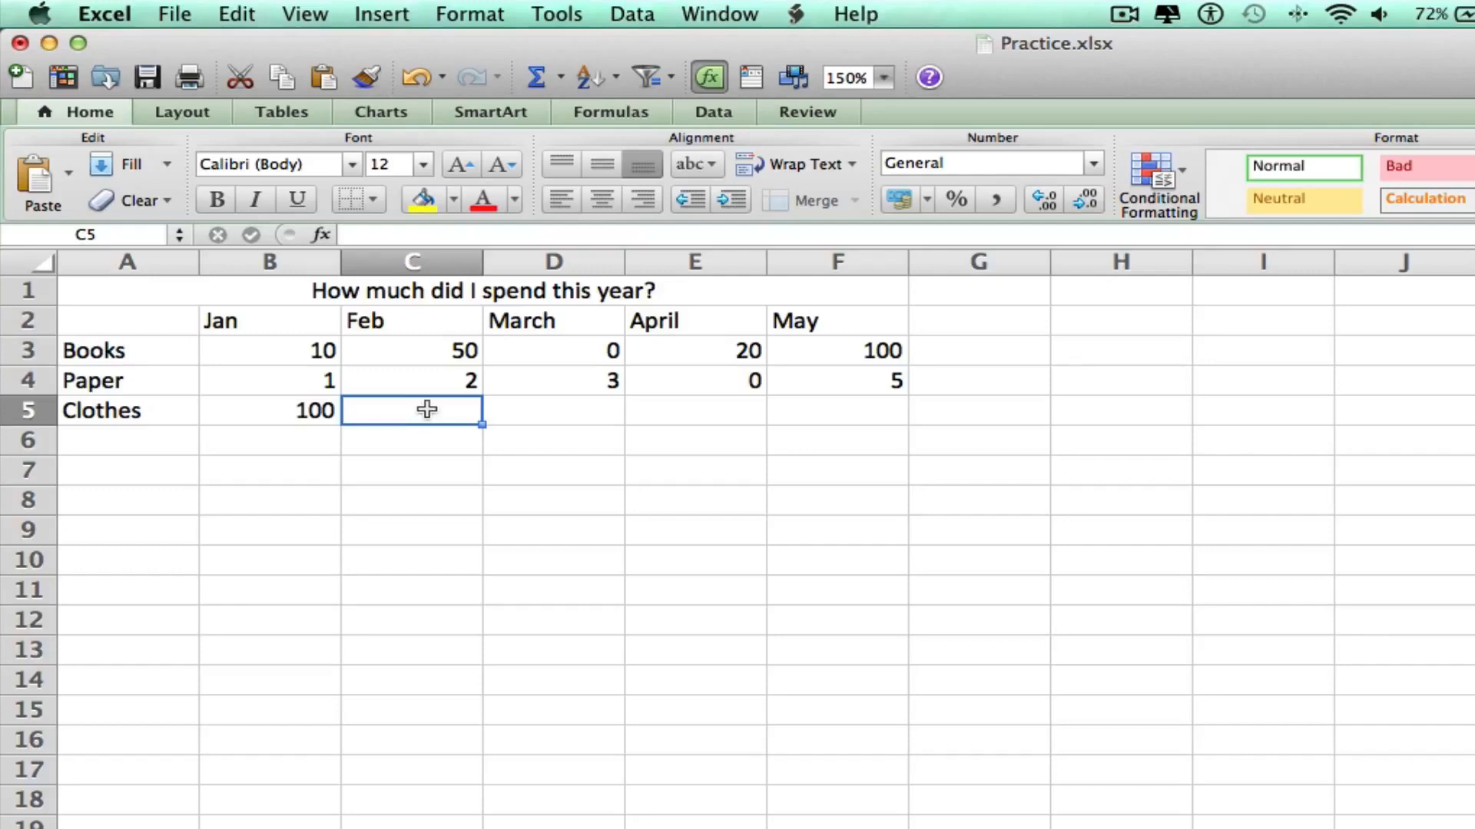
pyautogui.write('0')
pyautogui.press('Tab')
pyautogui.write('0')
pyautogui.press('Tab')
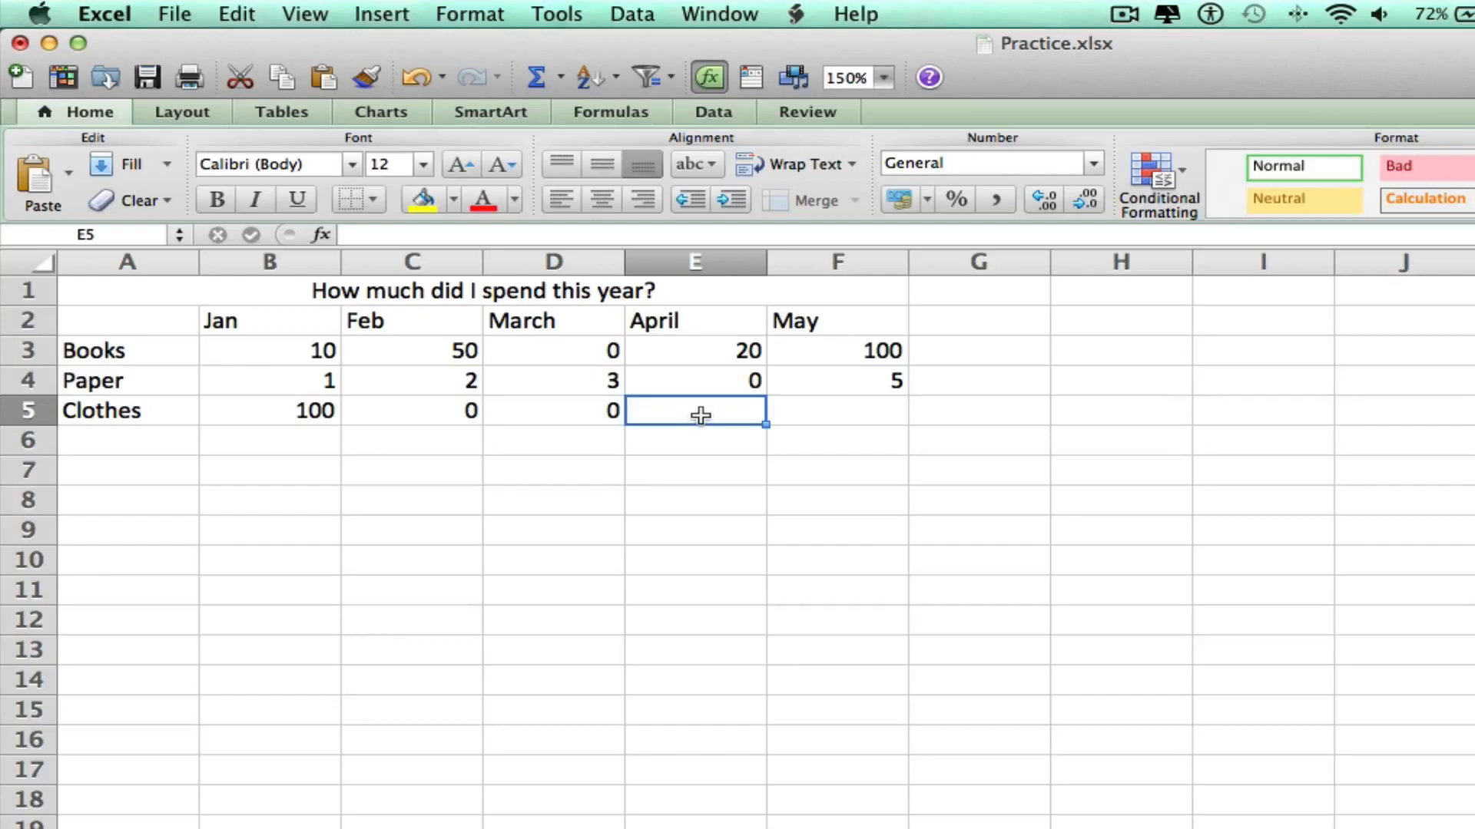
pyautogui.write('50')
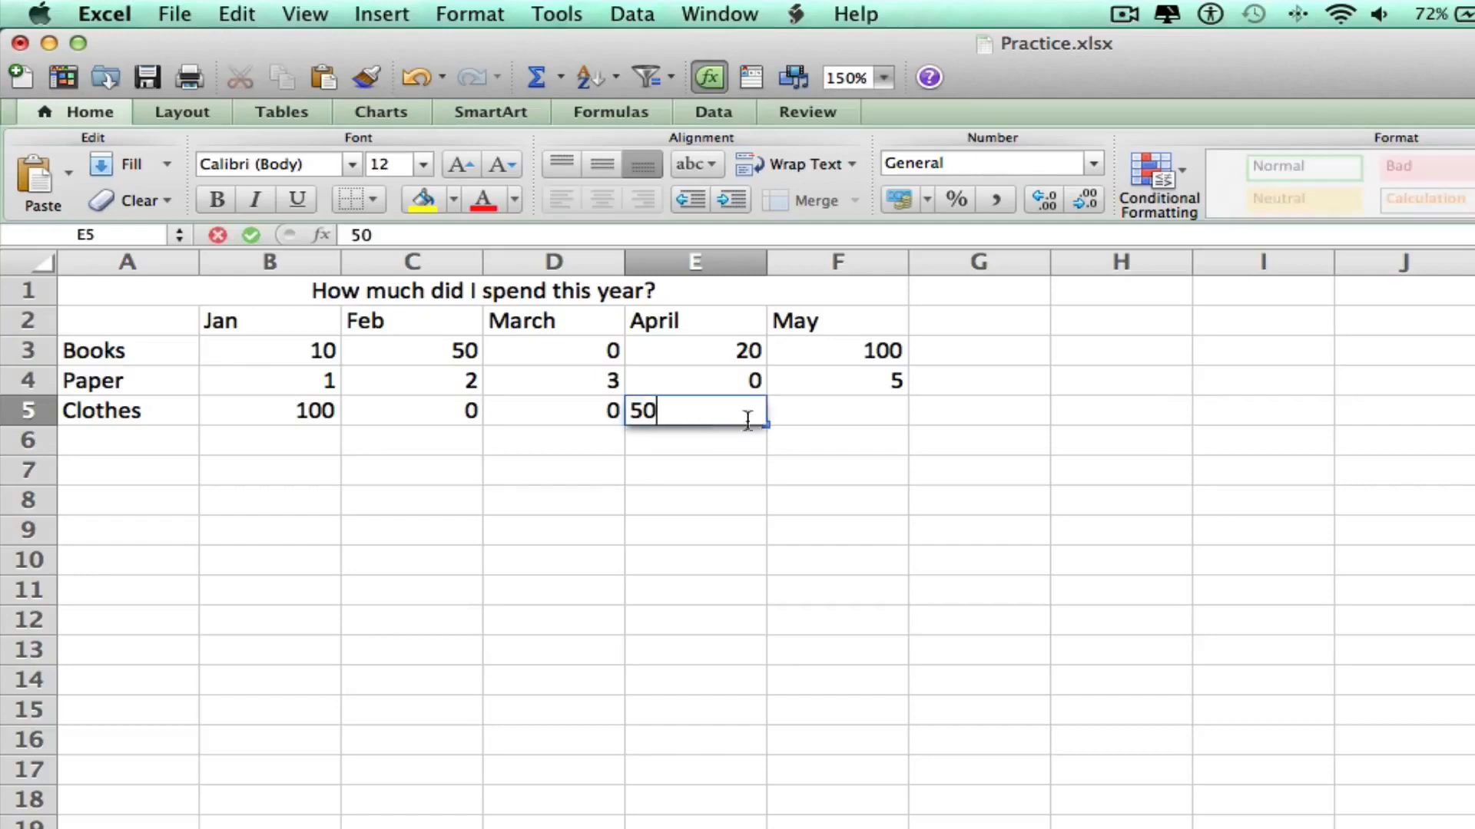
pyautogui.click(838, 421)
pyautogui.write('0')
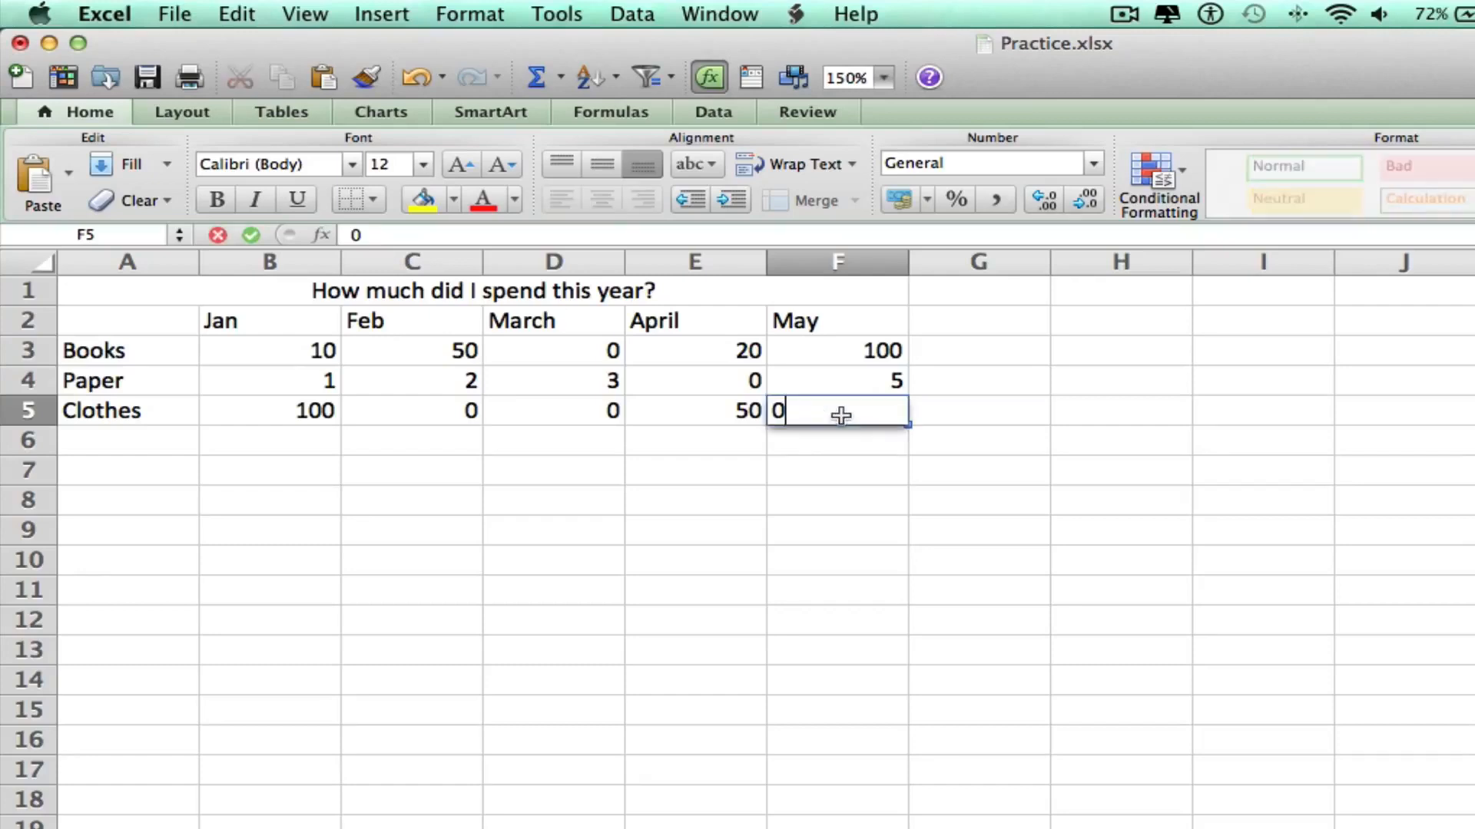
pyautogui.click(785, 498)
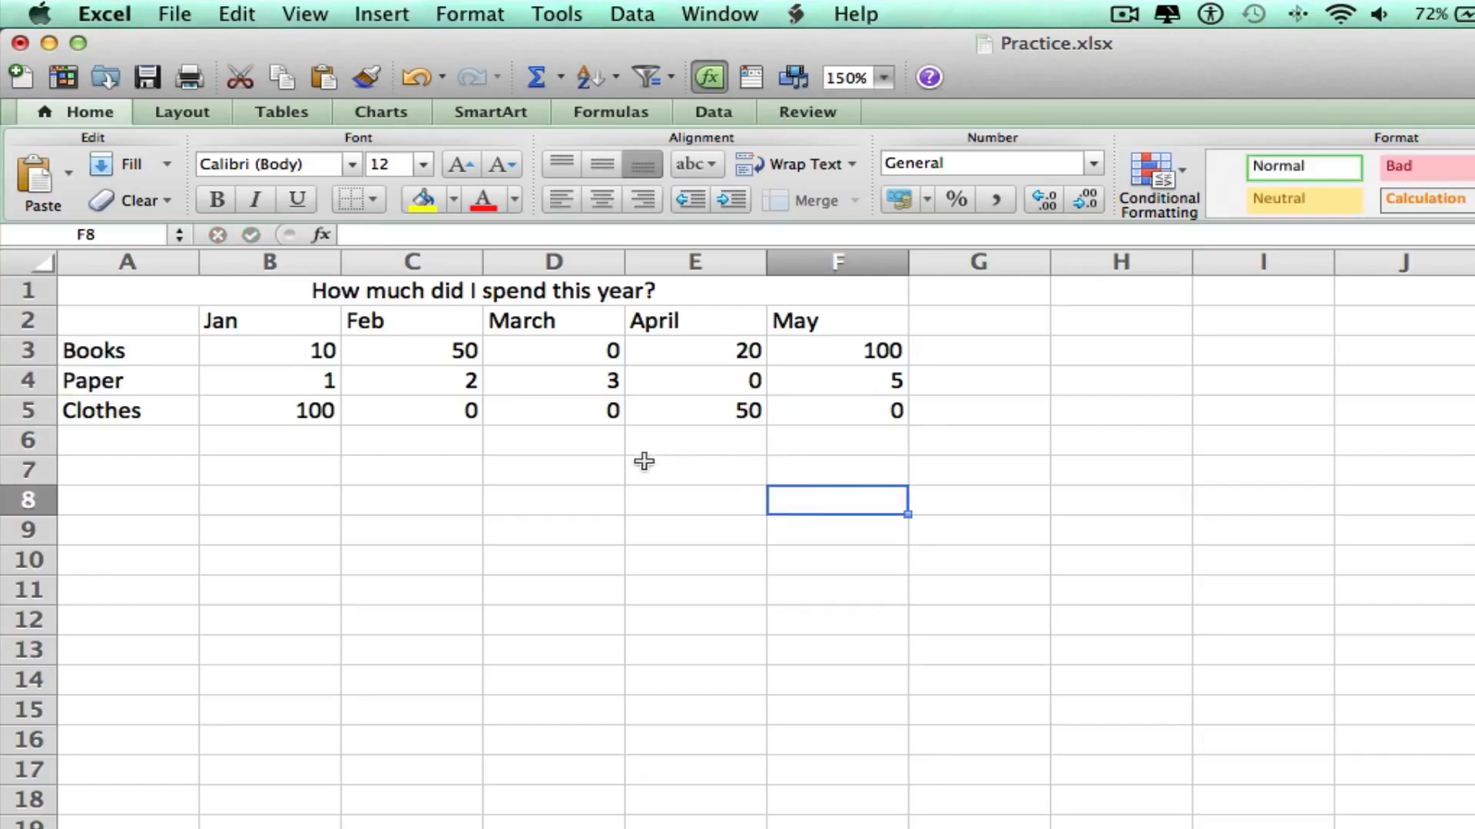
# - Format all the amounts in cells B3 to F5 as Currency
pyautogui.moveTo(246, 353); pyautogui.dragTo(862, 414)
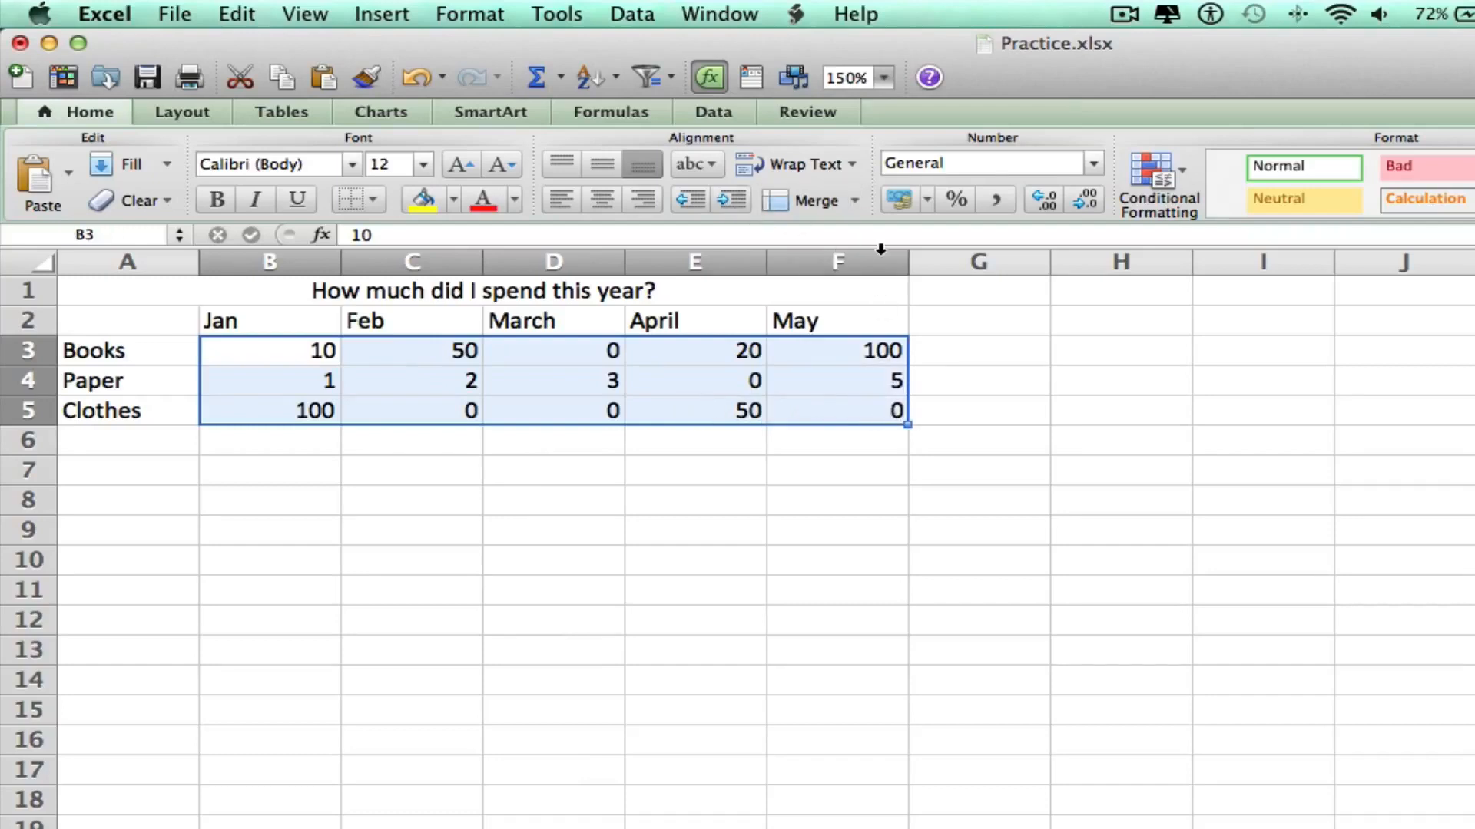
pyautogui.click(1091, 163)
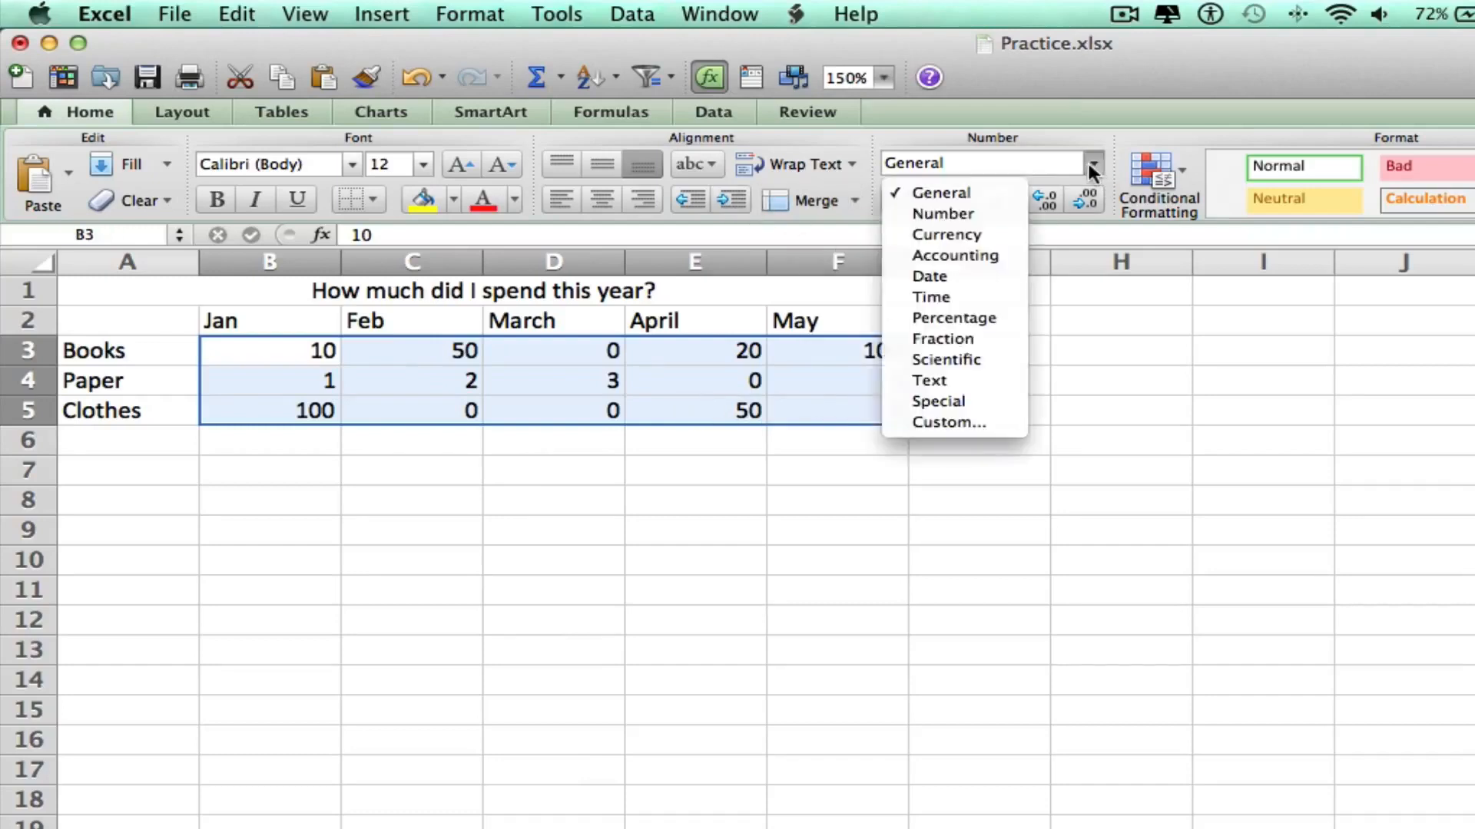
pyautogui.click(961, 234)
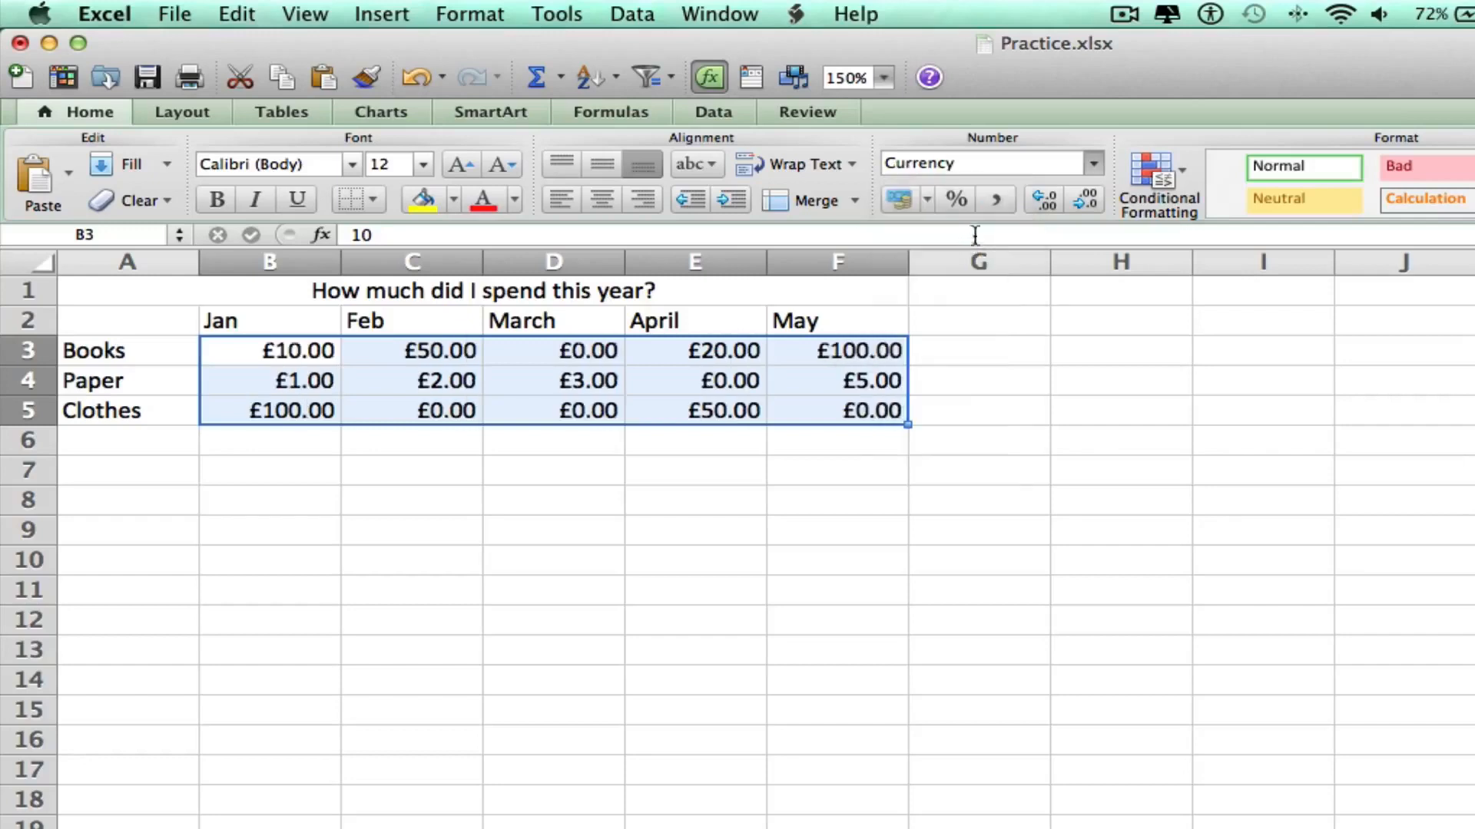
pyautogui.click(540, 473)
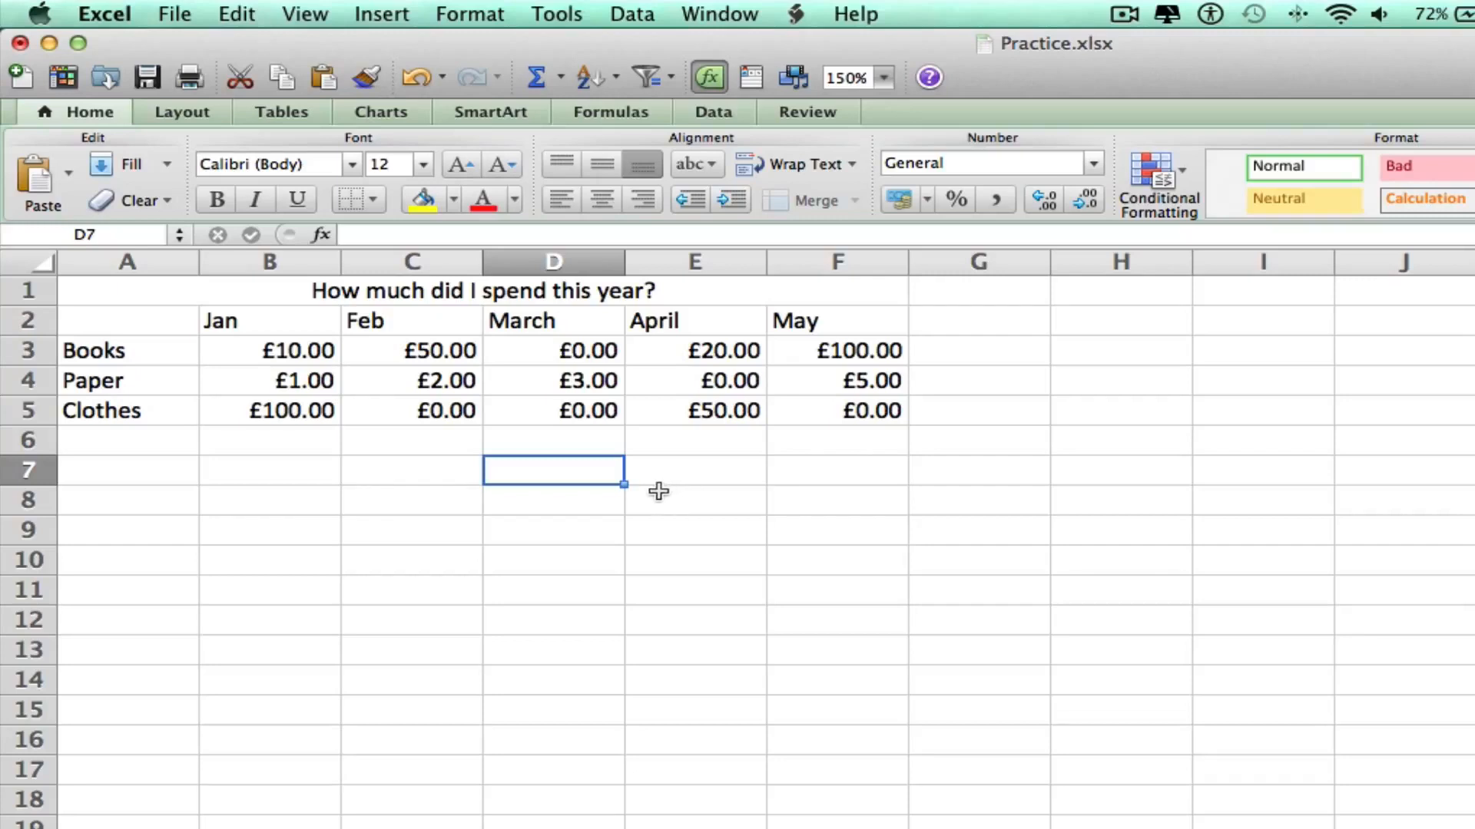
# - Add the column heading "Total" in cell G2, beside May
pyautogui.click(999, 323)
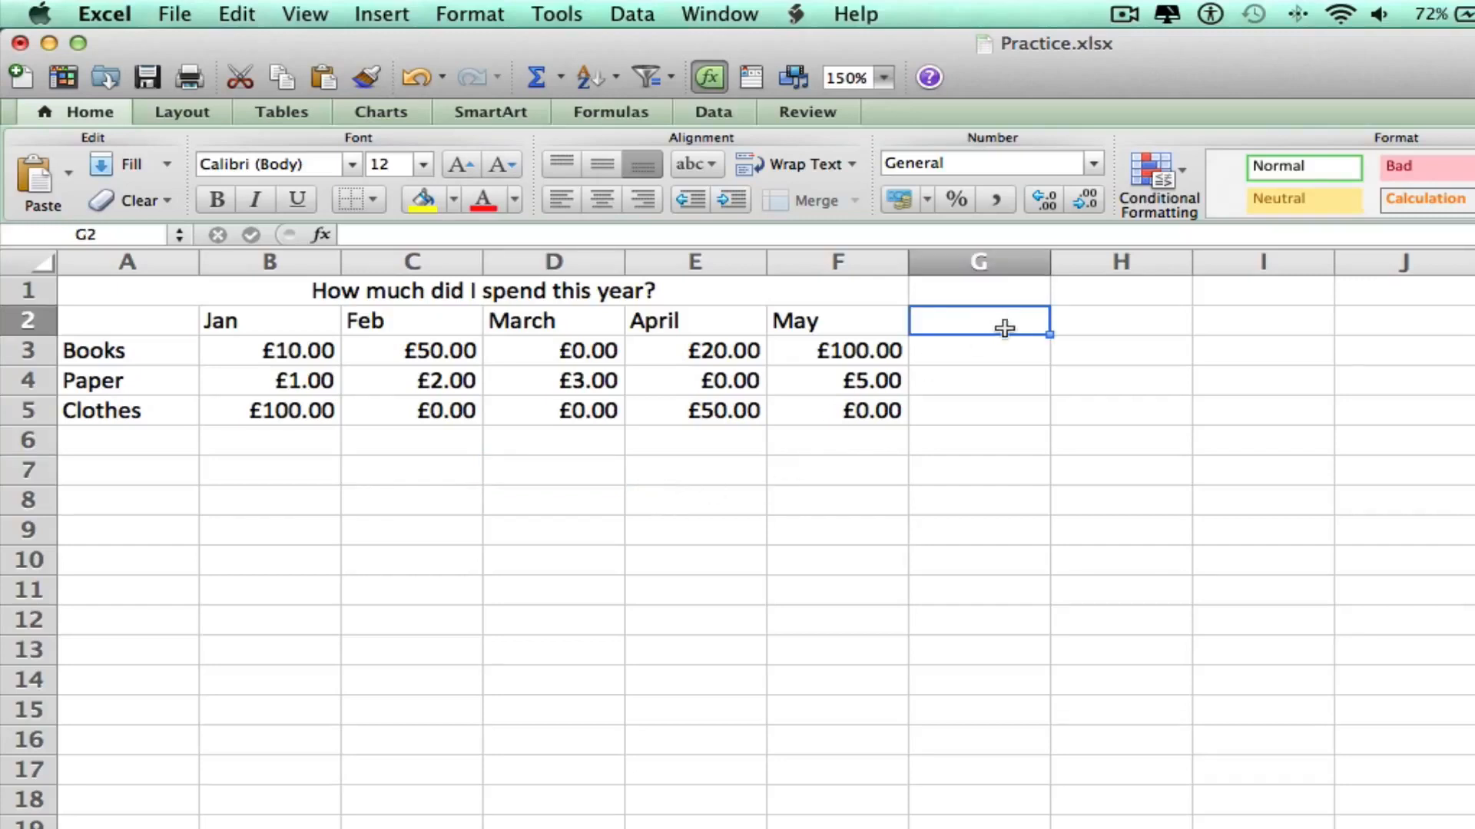
pyautogui.write('T')
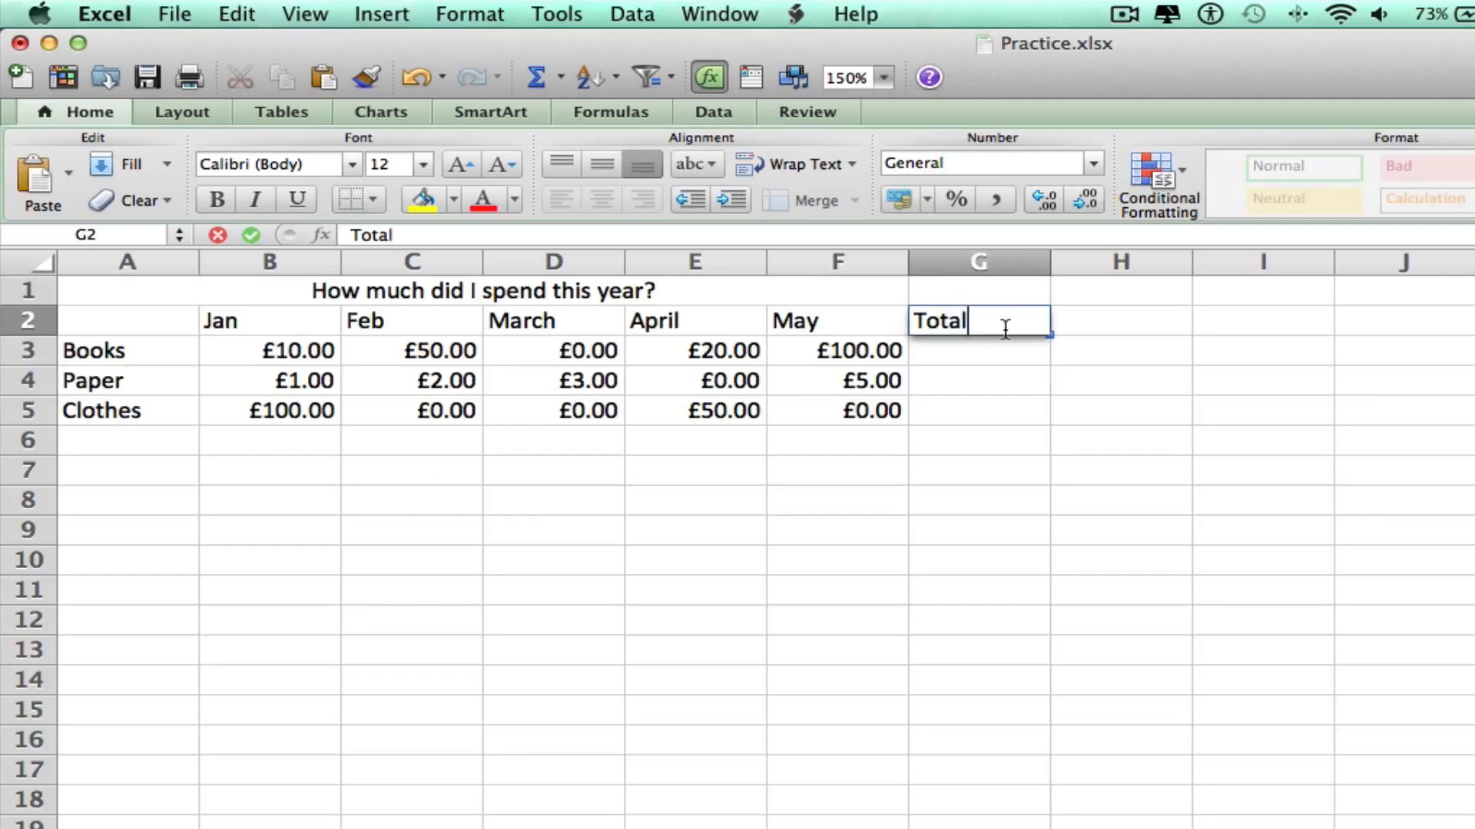
pyautogui.write('otal')
pyautogui.click(915, 560)
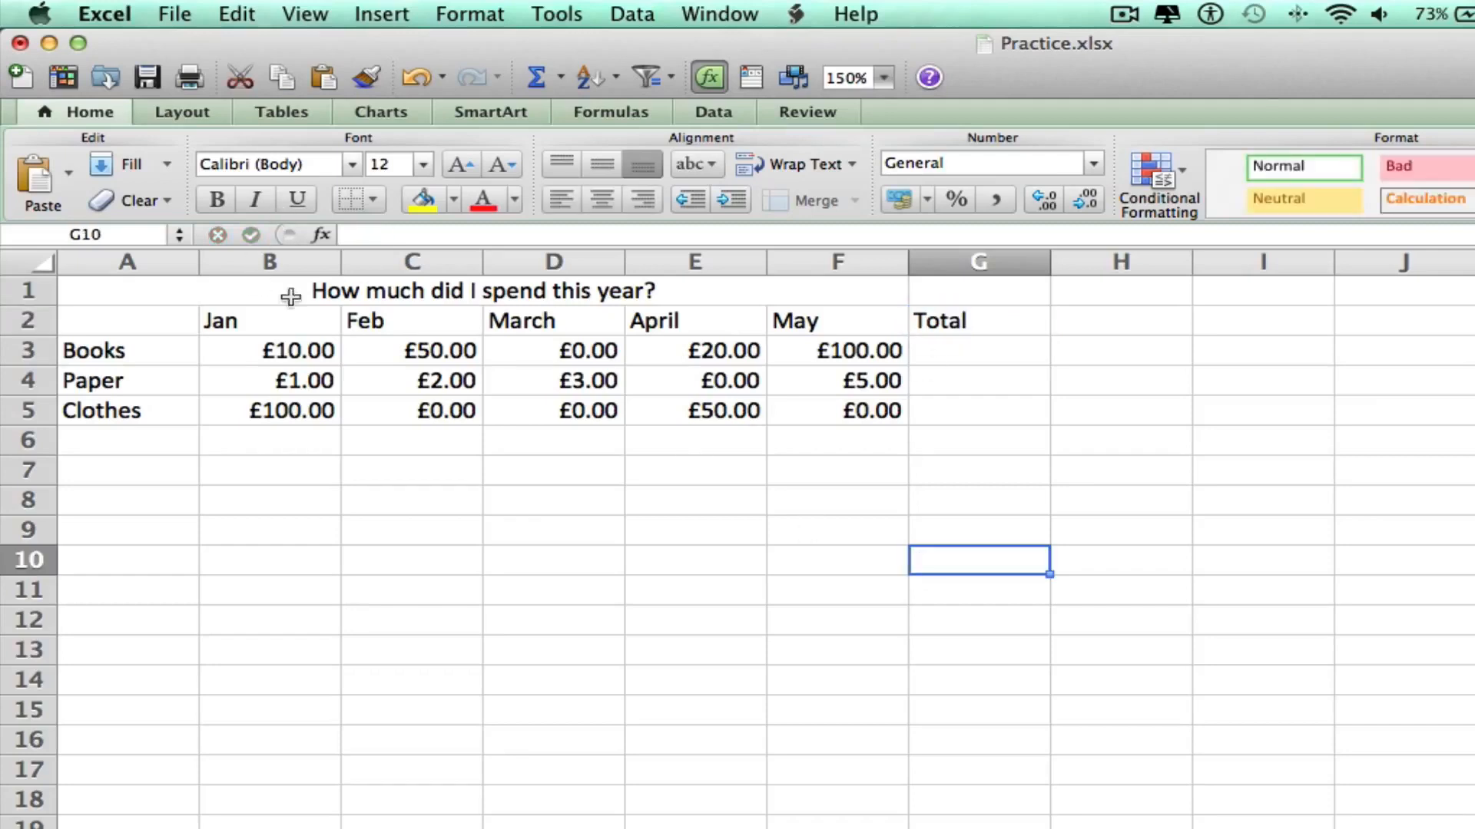
# - Sum each category row into the Total column by applying Sum to the range B3 to G5
pyautogui.moveTo(257, 343); pyautogui.dragTo(938, 417)
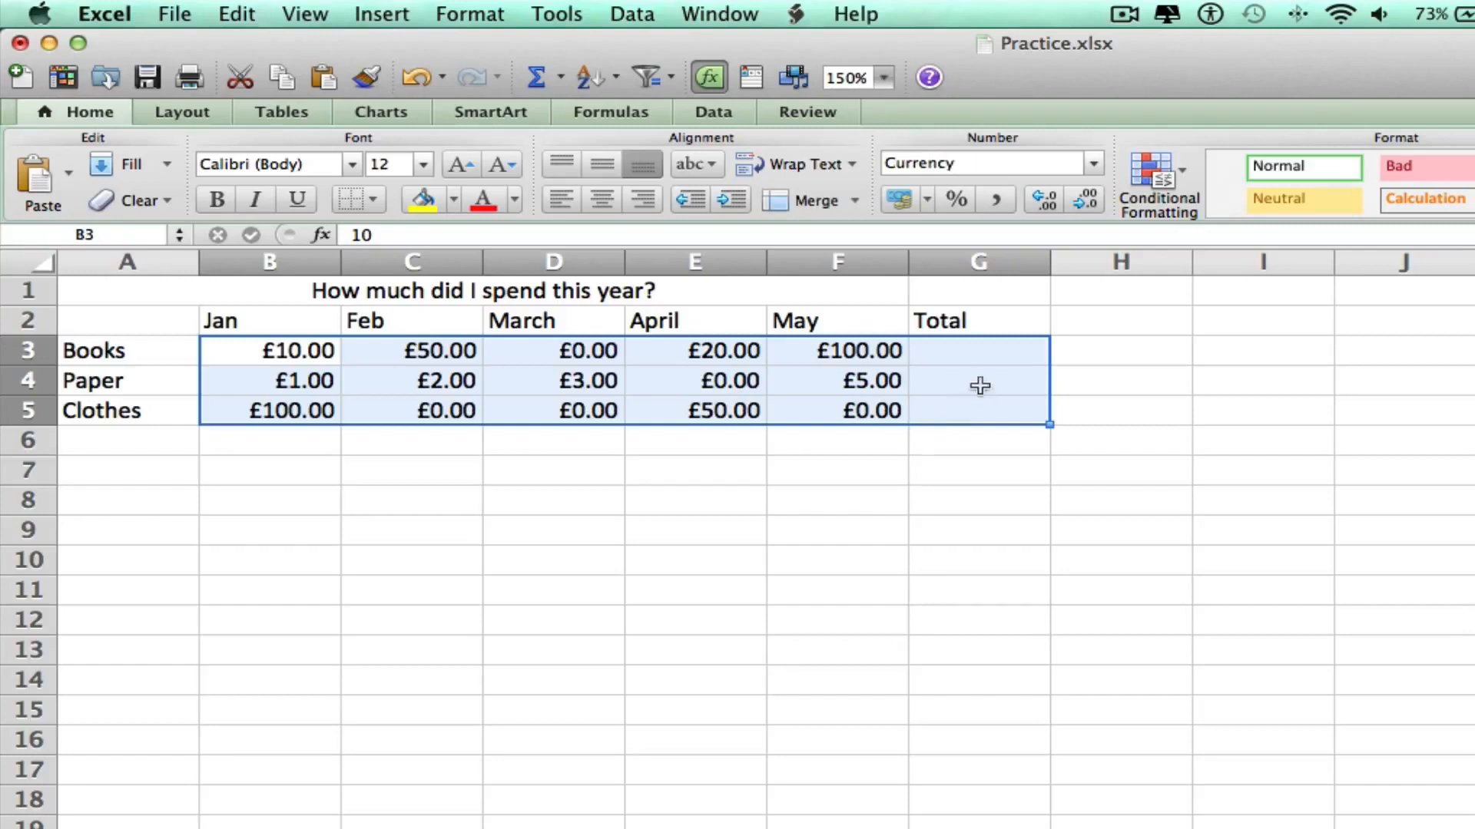
pyautogui.click(560, 76)
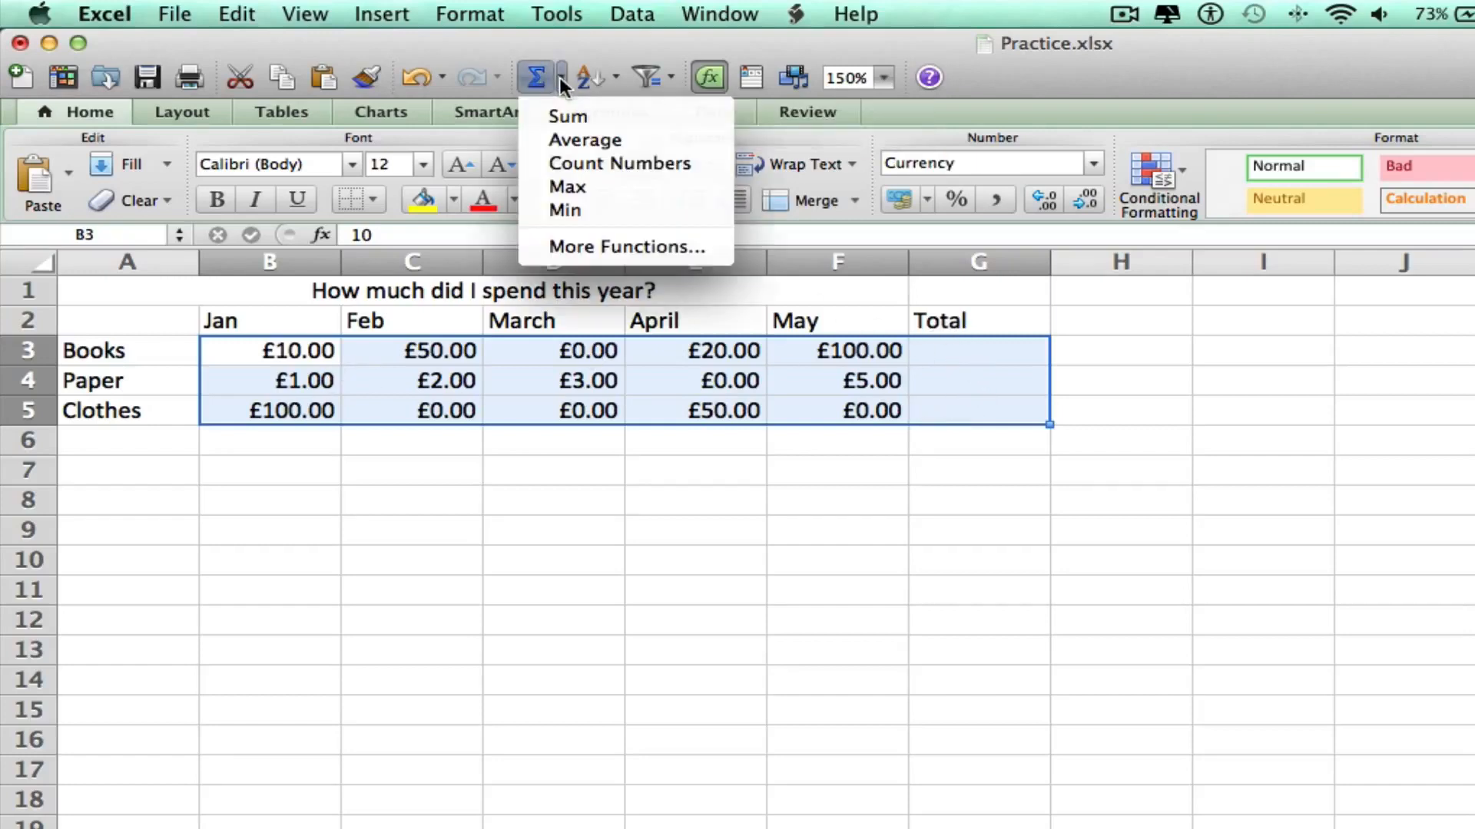
pyautogui.click(583, 119)
pyautogui.click(989, 599)
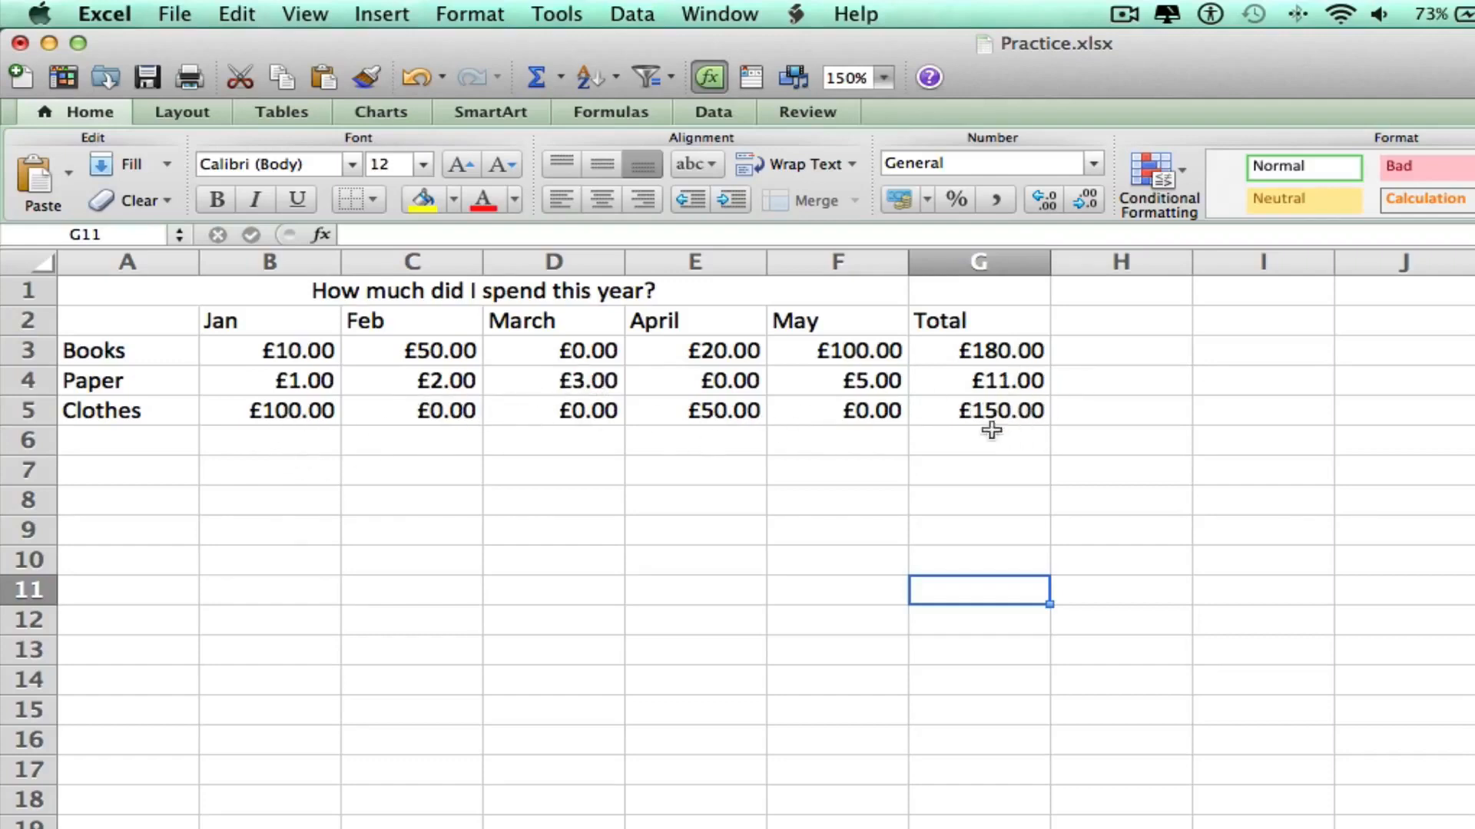
# - Sum every month column and the Total column into row 6 by applying Sum to the range B3 to G6
pyautogui.click(229, 348)
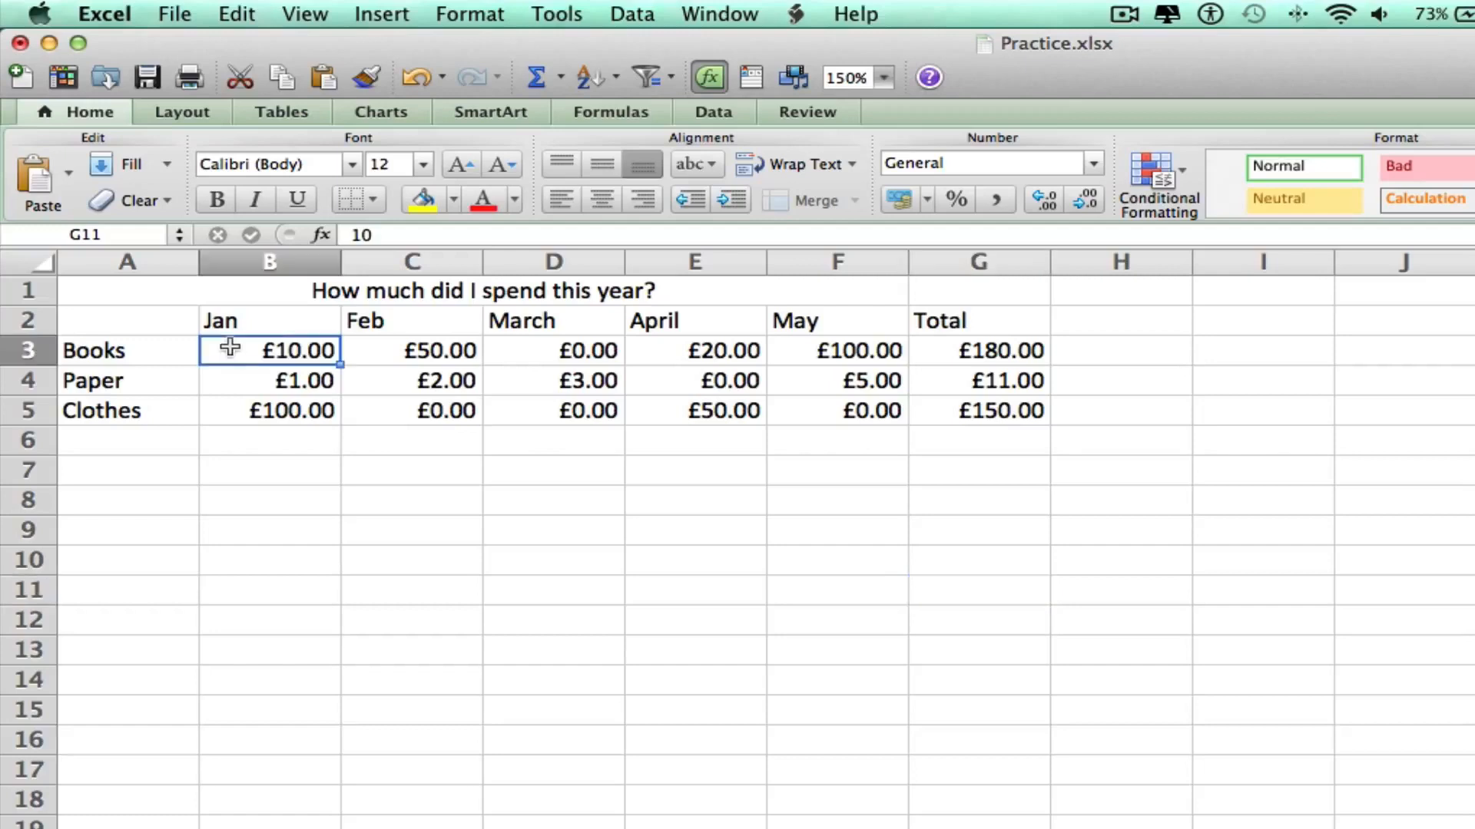
pyautogui.moveTo(229, 348); pyautogui.dragTo(985, 437)
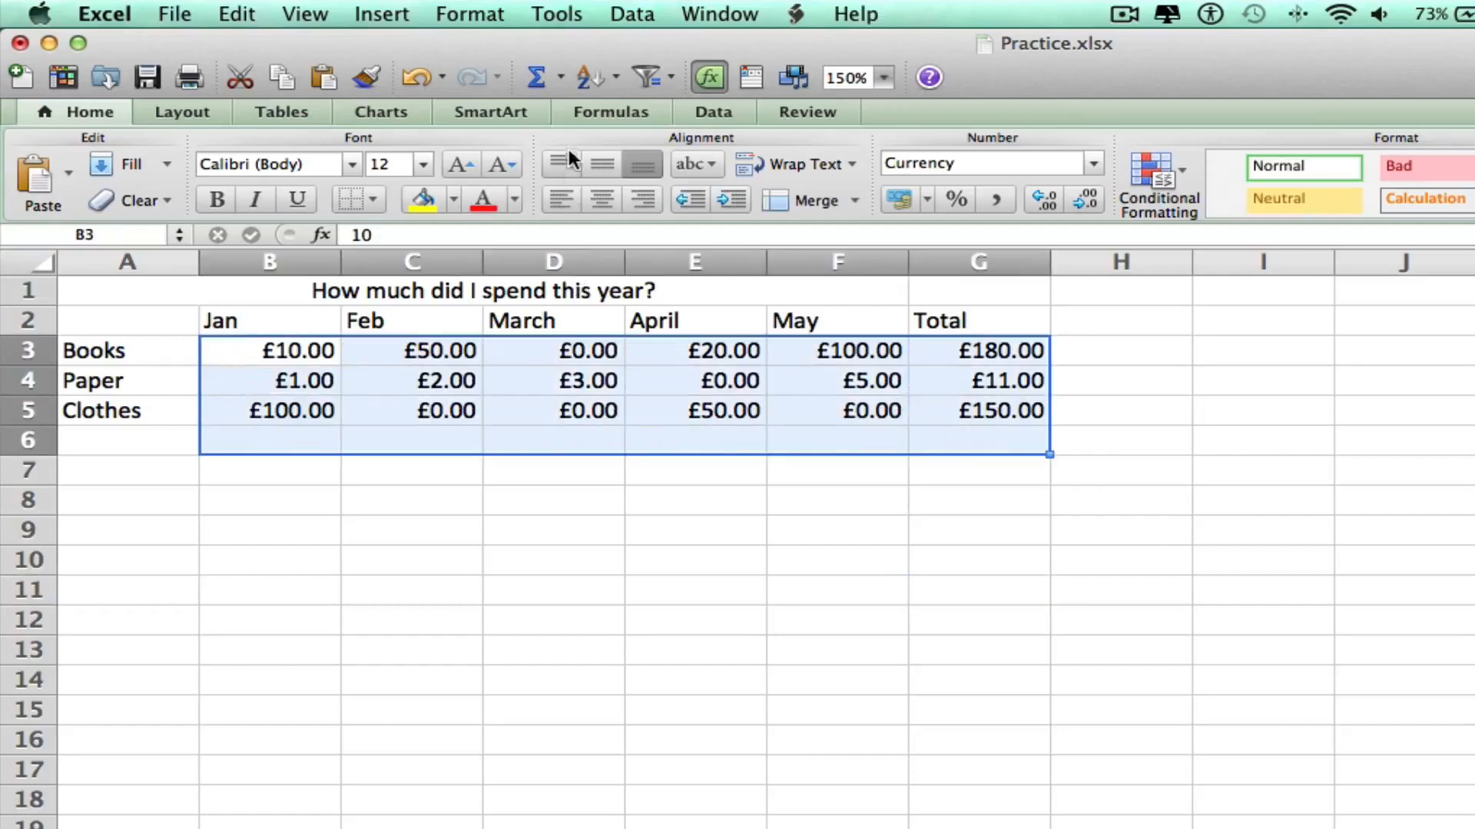
pyautogui.click(561, 78)
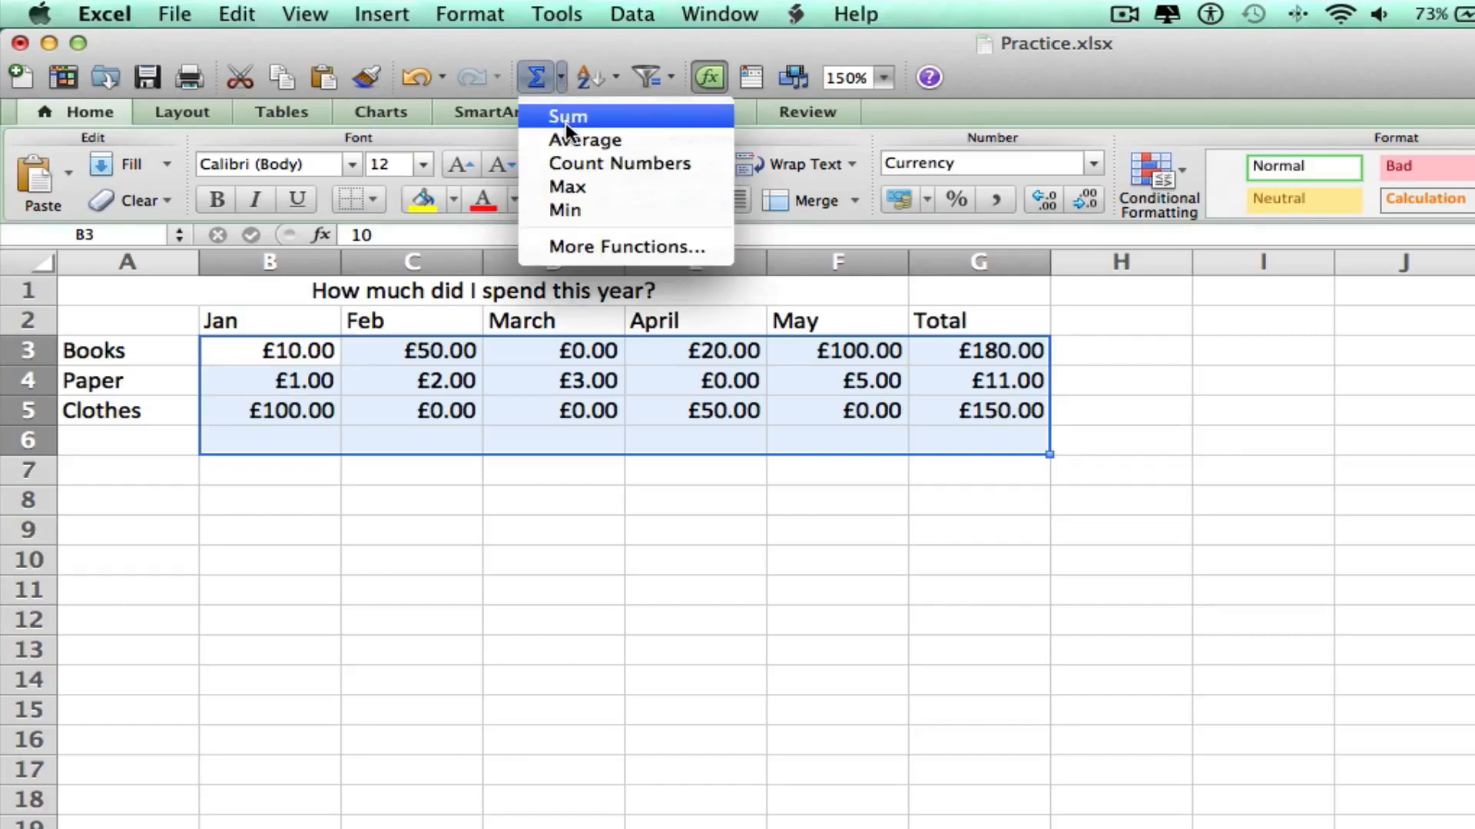
pyautogui.click(567, 117)
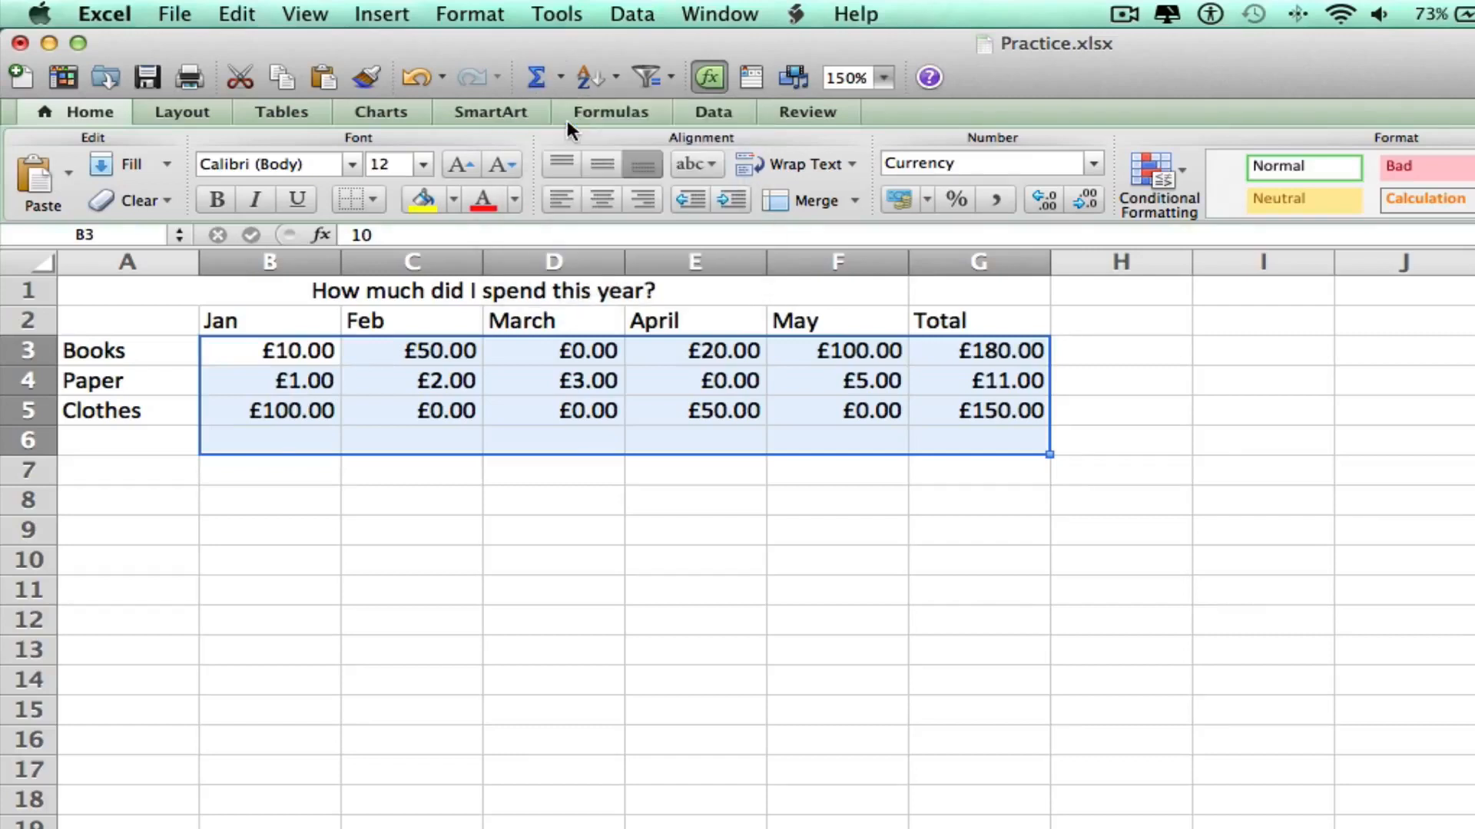
pyautogui.click(503, 535)
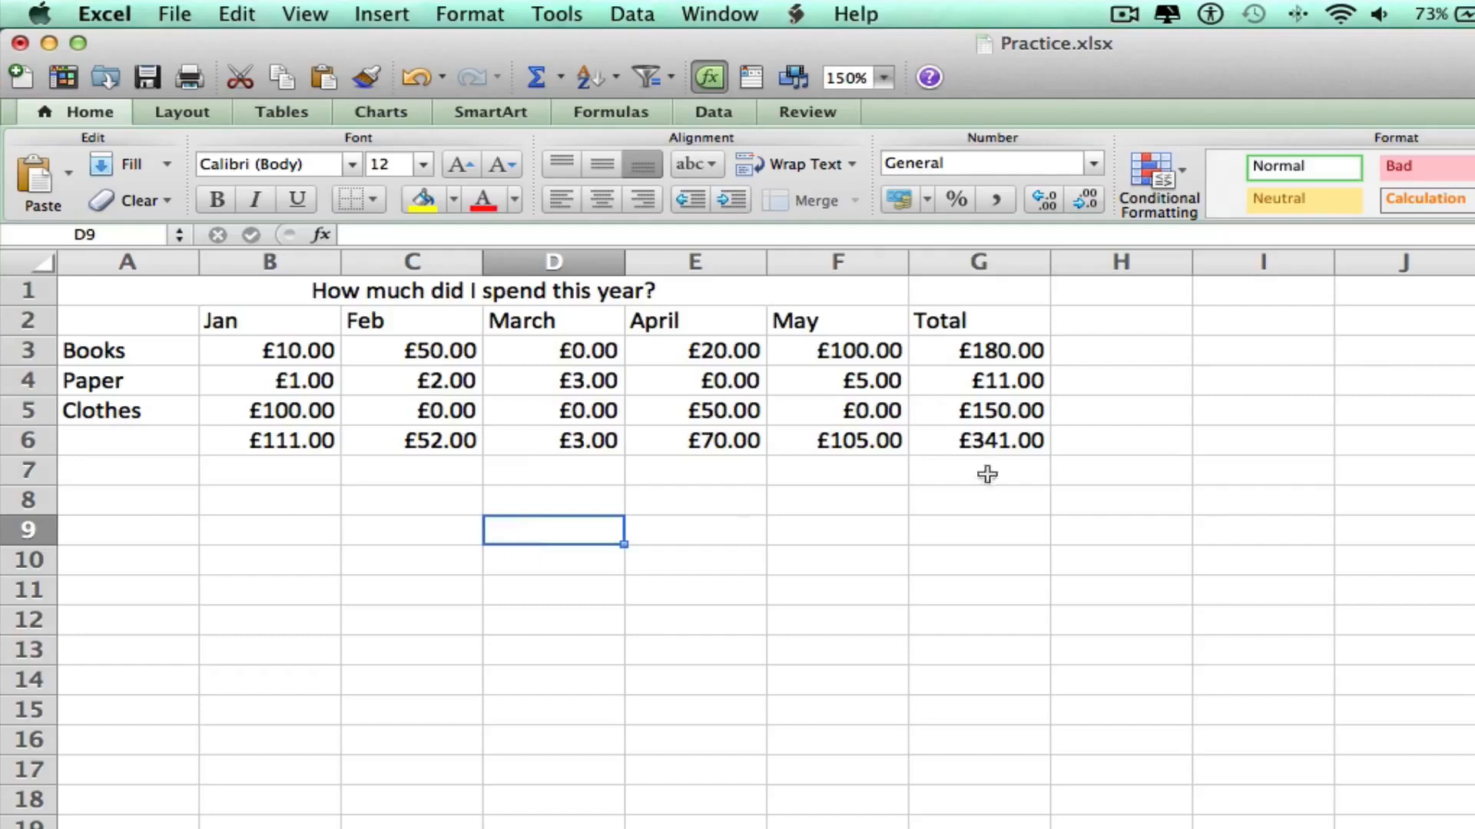
# - Compare the monthly totals in row 6 with the category totals in cells G3 to G5
pyautogui.moveTo(279, 446); pyautogui.dragTo(891, 441)
pyautogui.moveTo(1016, 346); pyautogui.dragTo(1003, 411)
pyautogui.moveTo(248, 442); pyautogui.dragTo(807, 441)
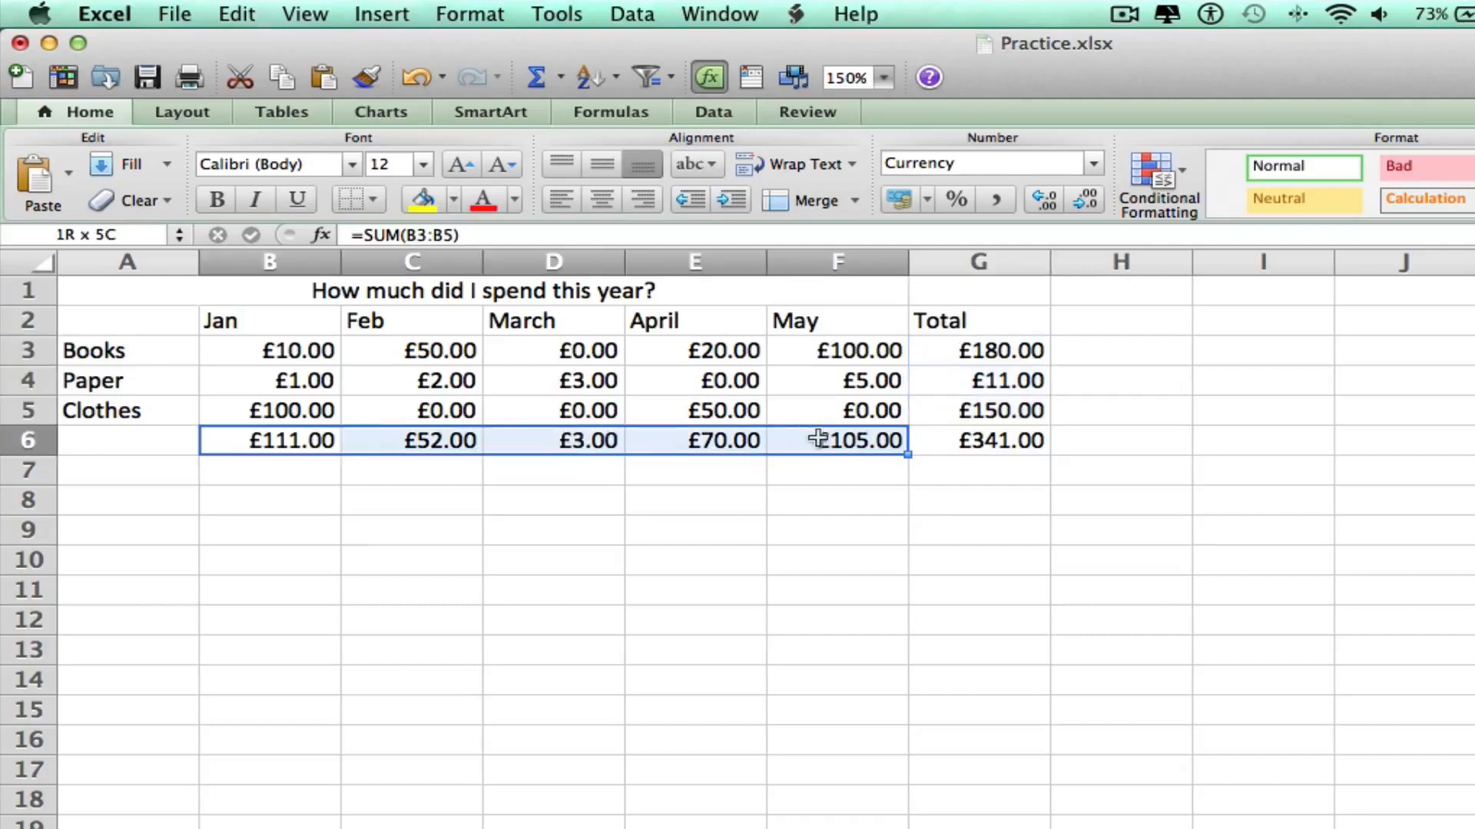
pyautogui.moveTo(998, 350); pyautogui.dragTo(1008, 407)
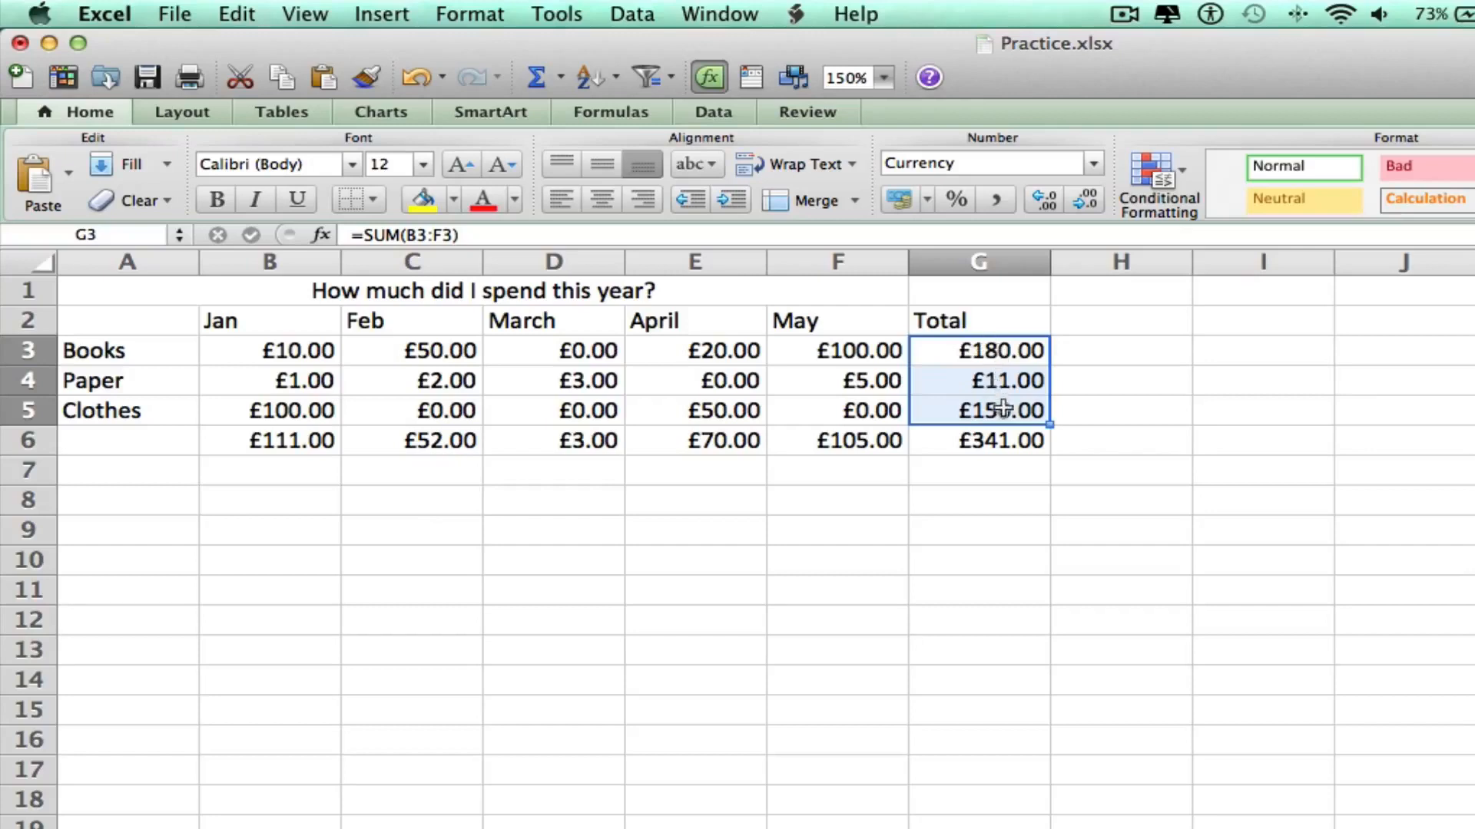
pyautogui.click(1179, 380)
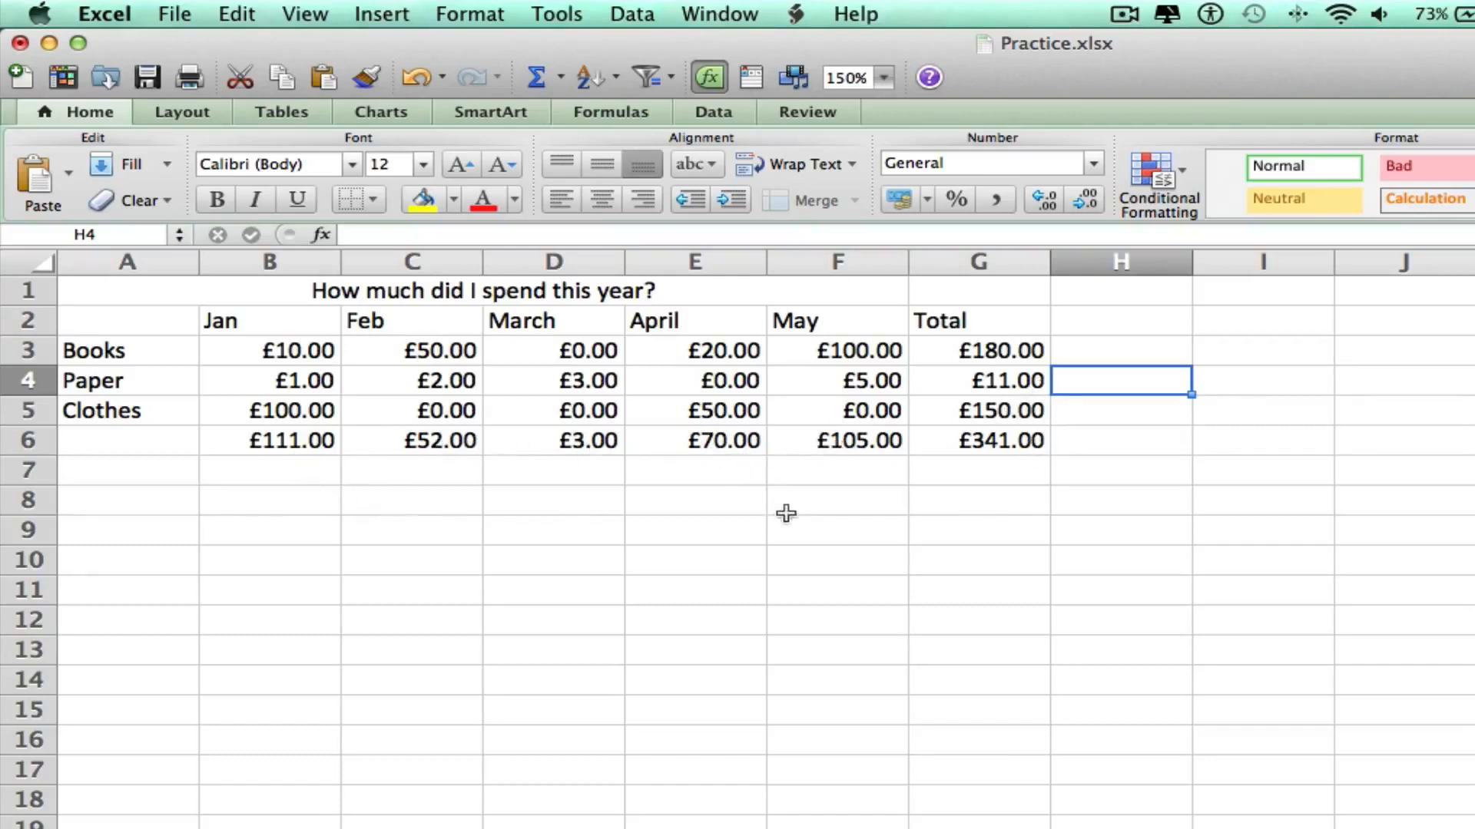
pyautogui.moveTo(854, 442); pyautogui.dragTo(283, 449)
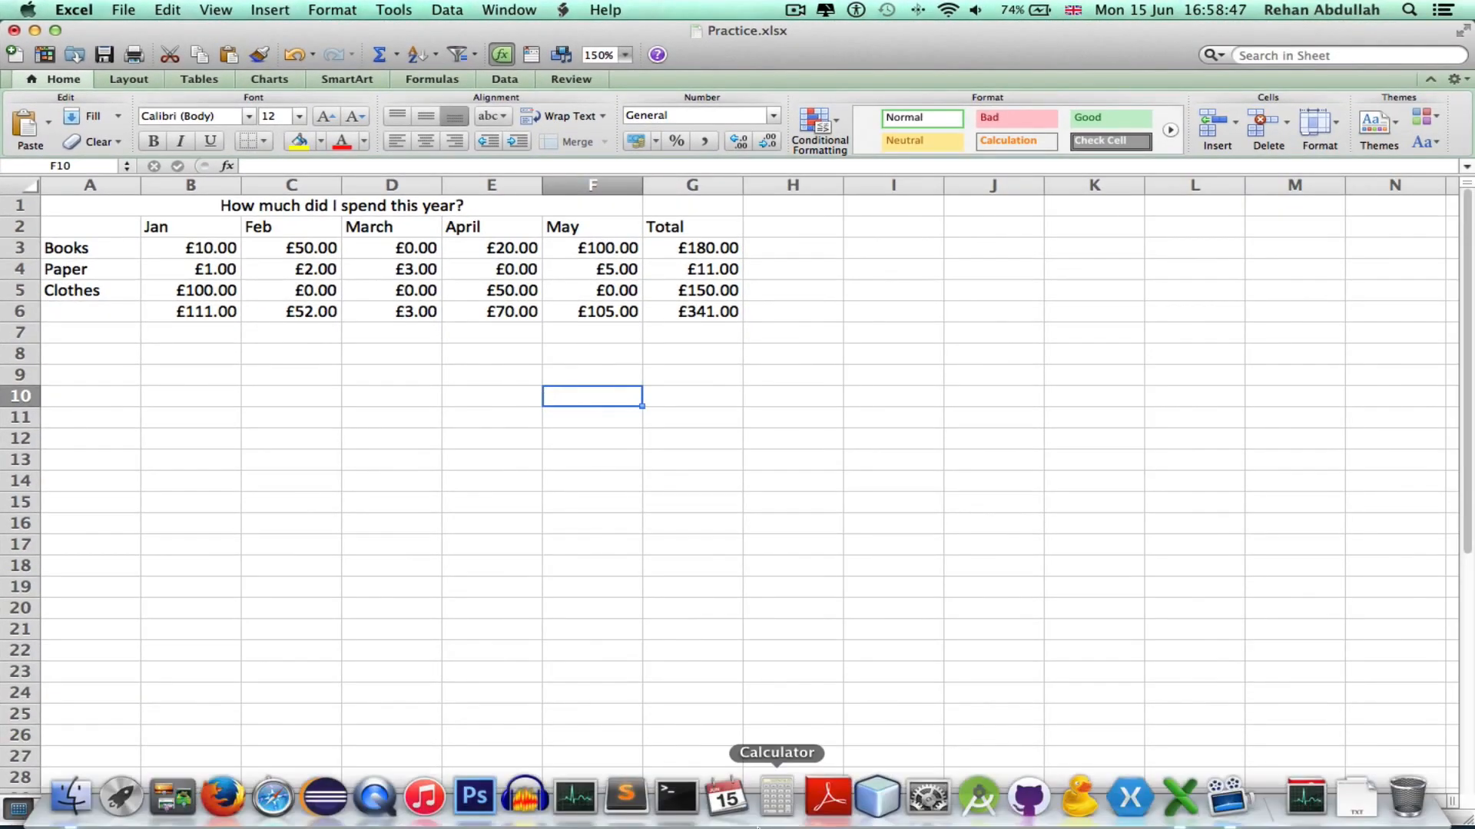
# - Switch to the Calculator, add the monthly totals as 111 + 52 + 3 + 70 + 105, and close it
pyautogui.click(764, 805)
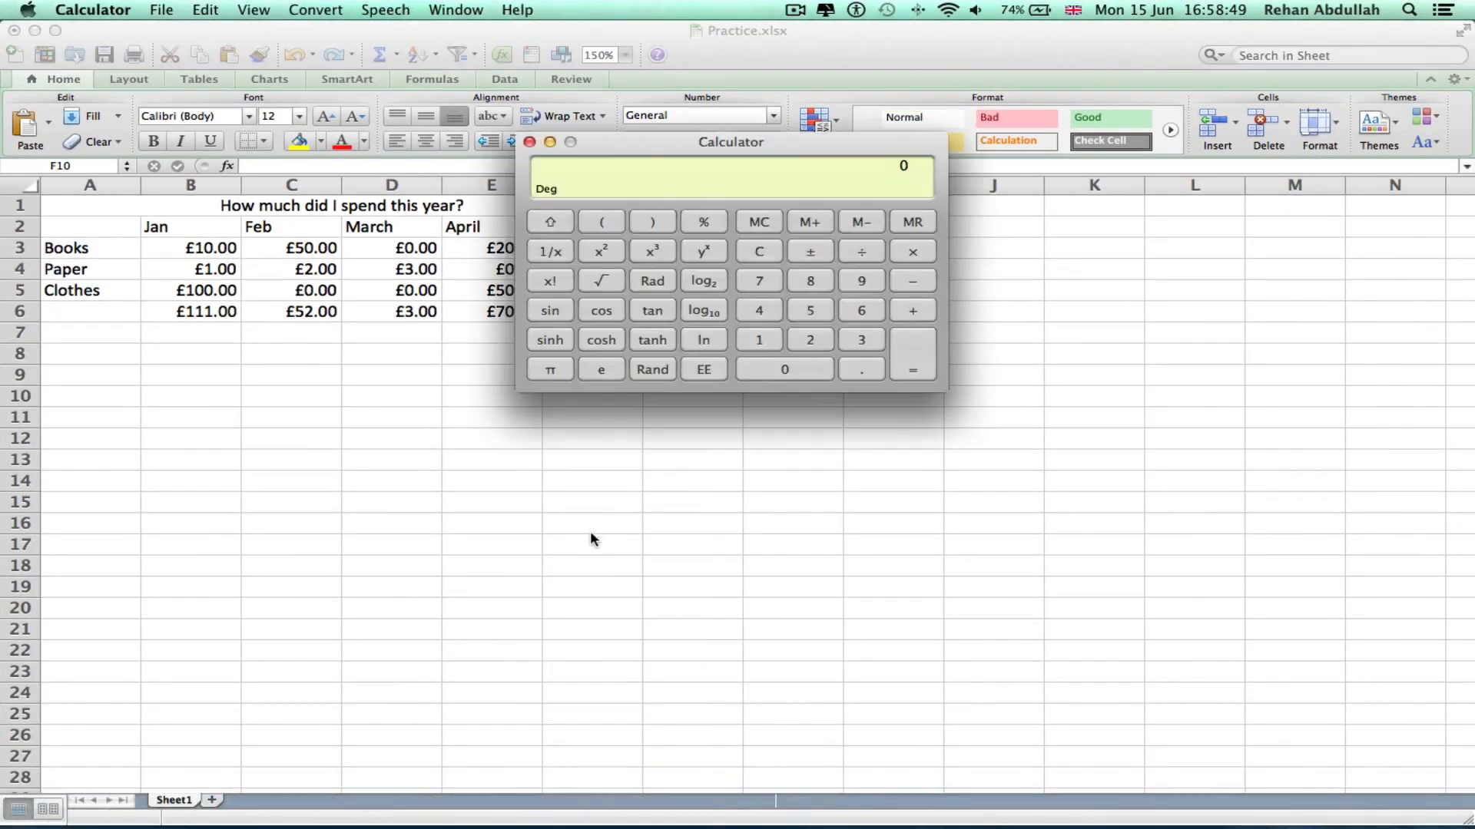
pyautogui.moveTo(661, 160); pyautogui.dragTo(822, 387)
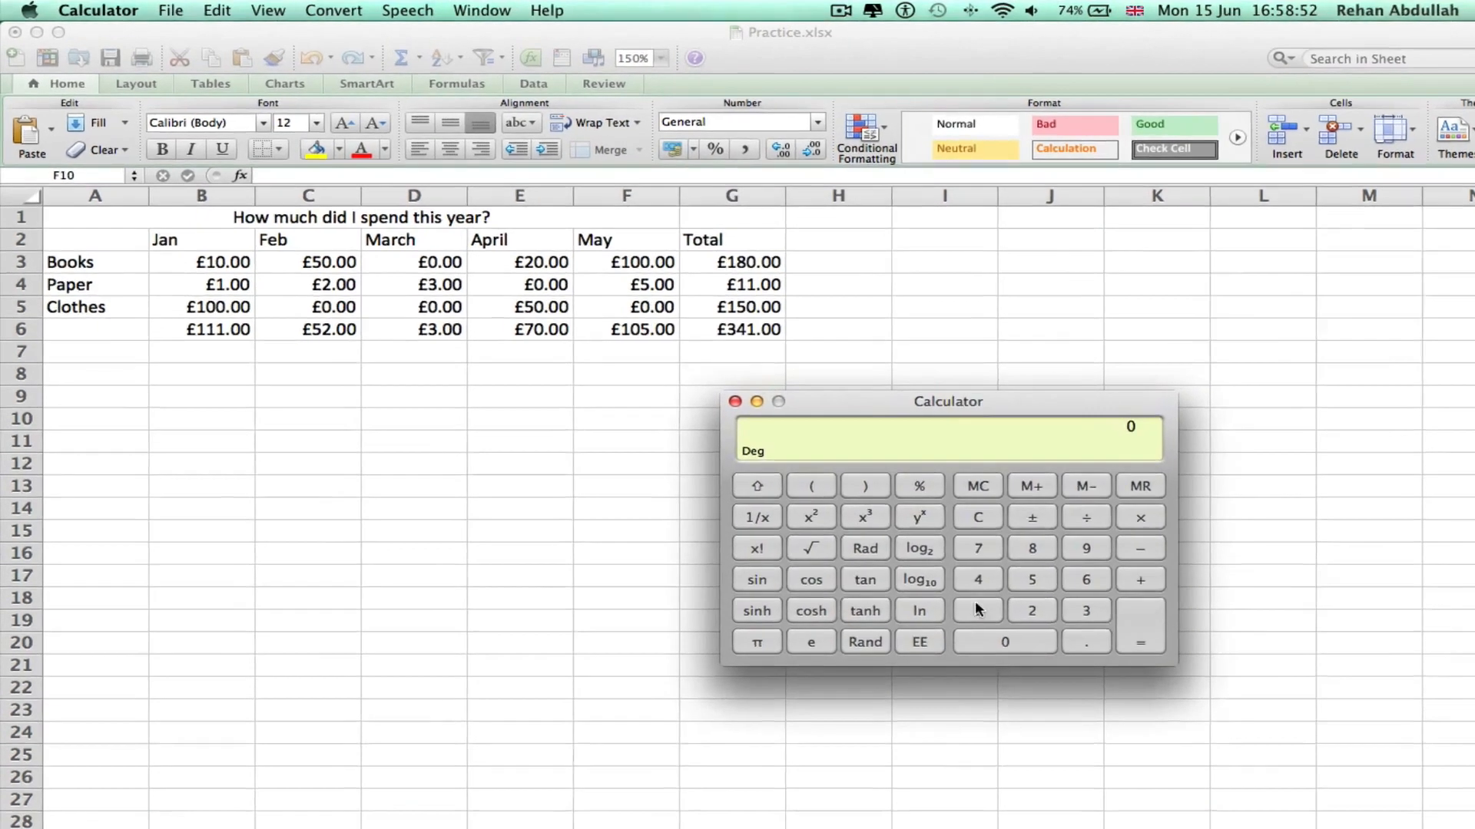
pyautogui.doubleClick(923, 576)
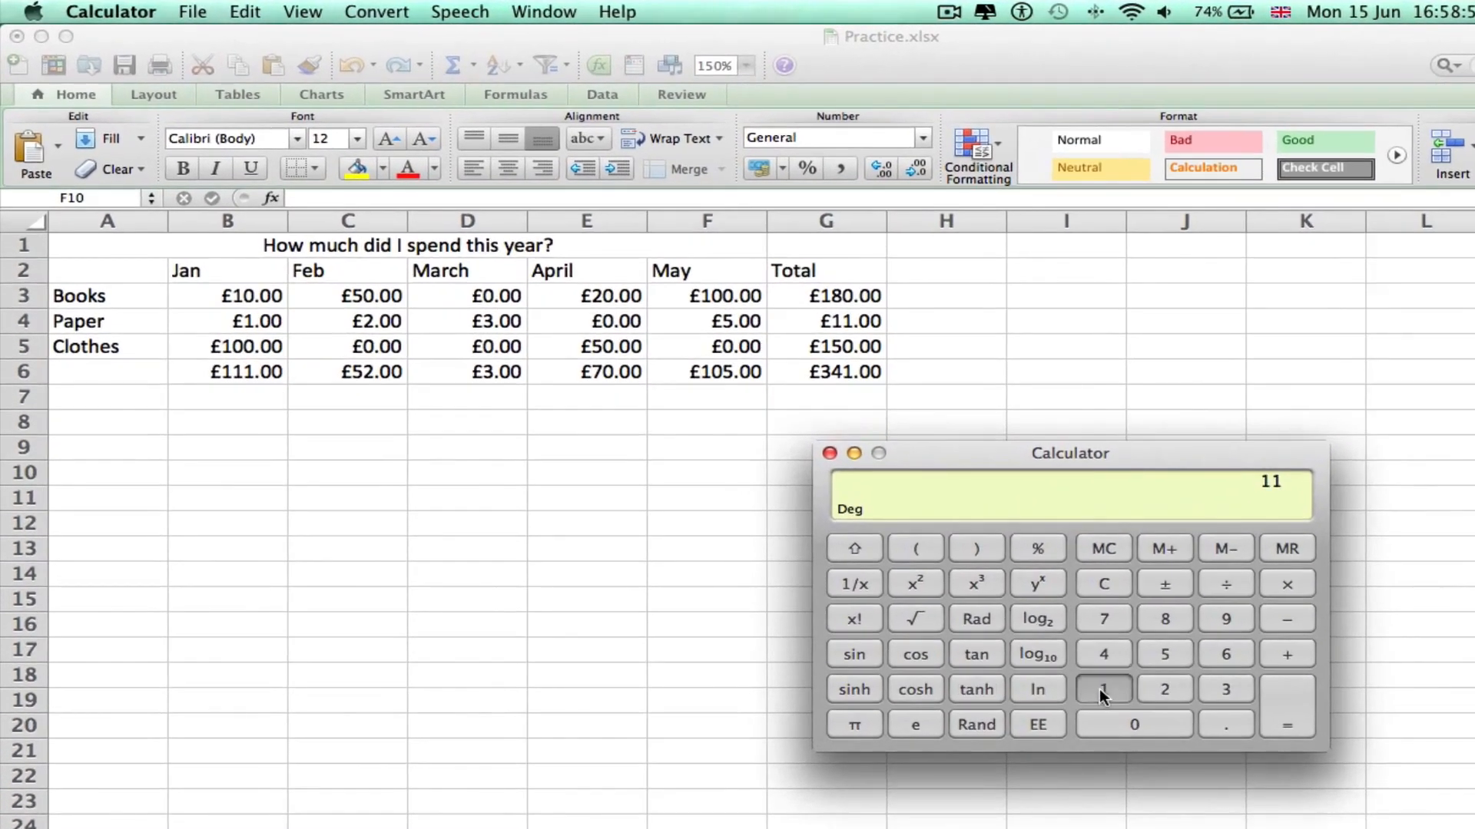
pyautogui.hotkey('shift', '=')
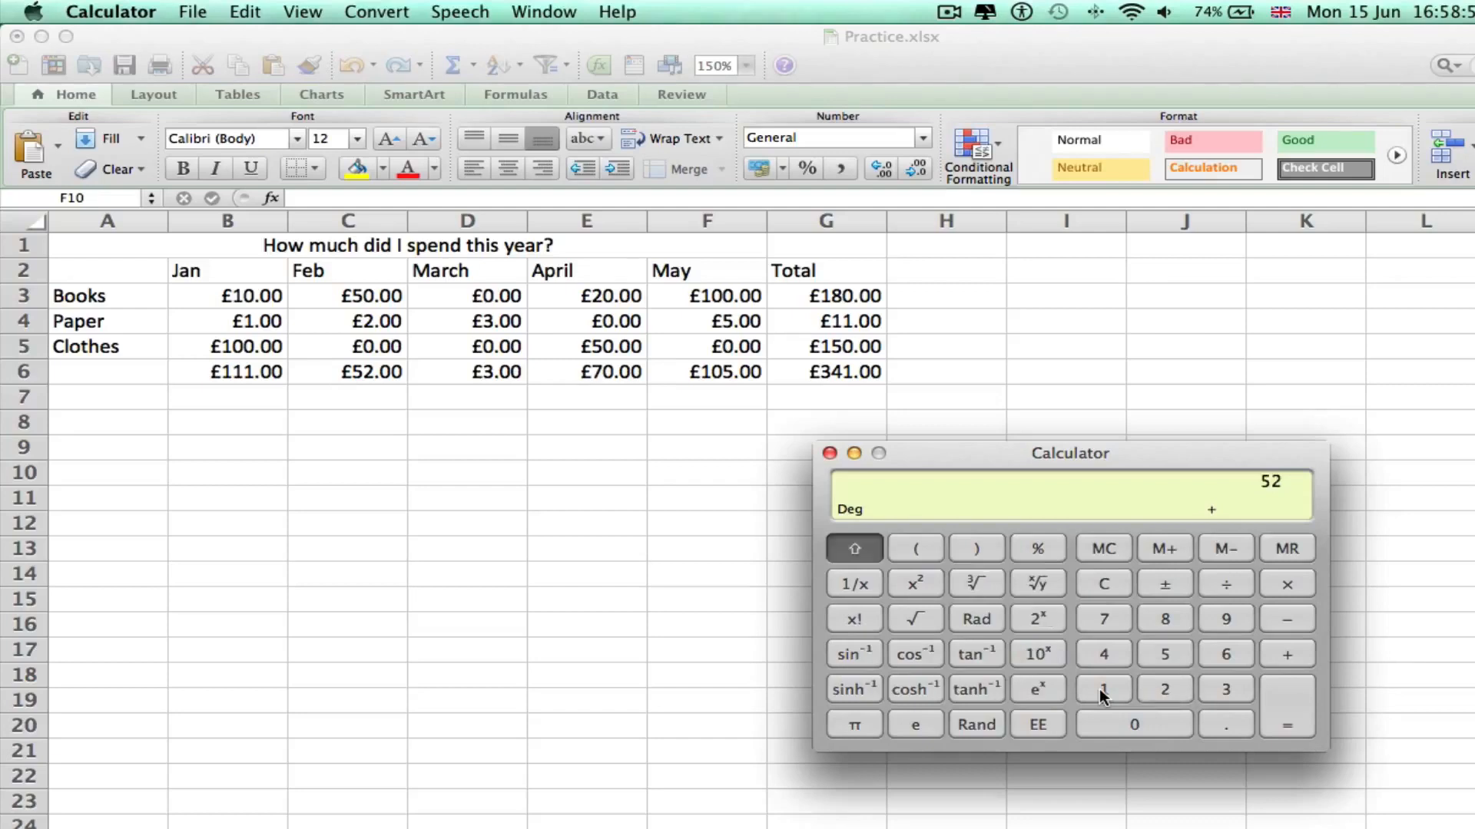
pyautogui.hotkey('shift', '=')
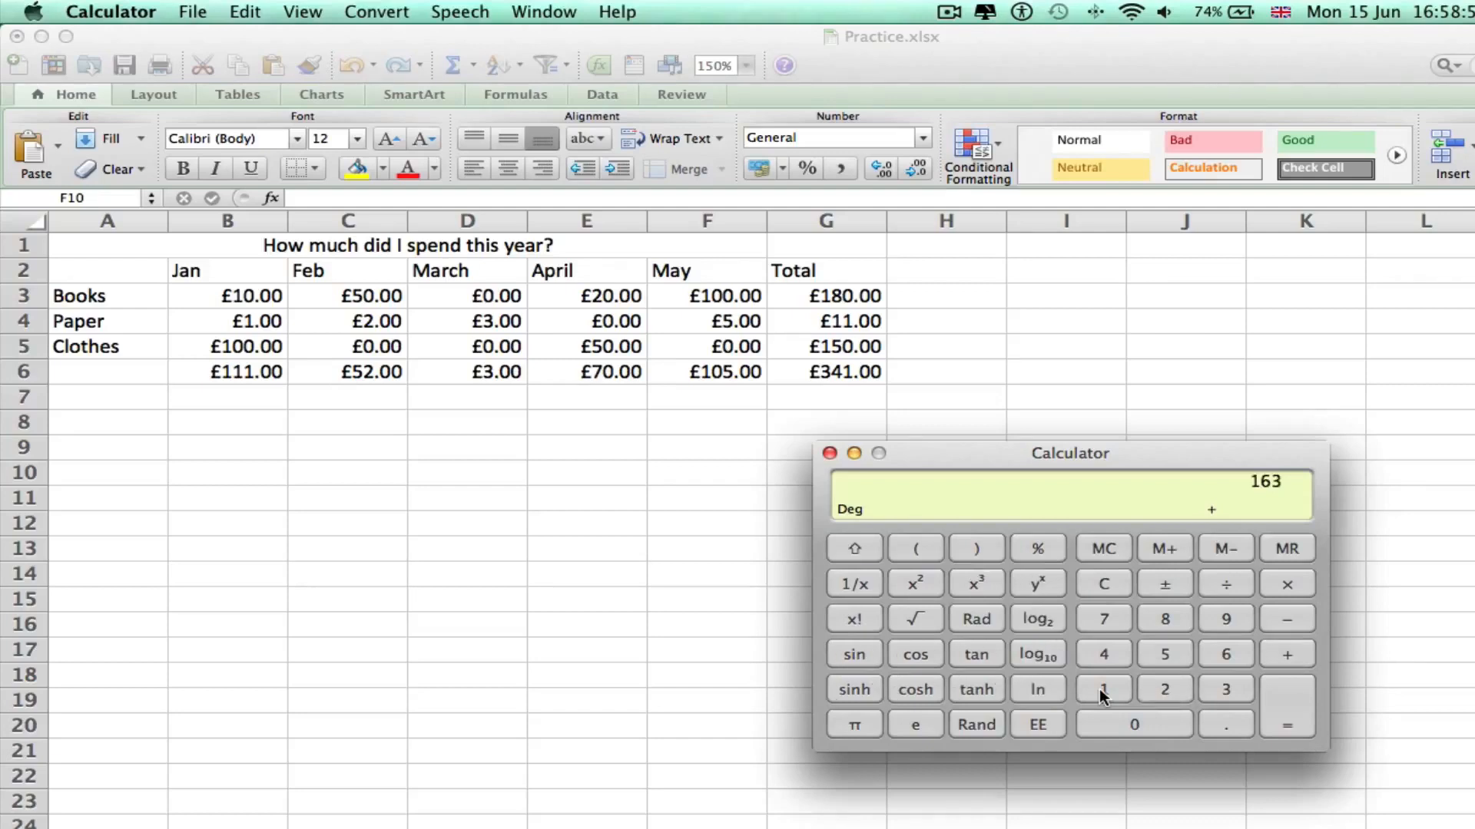
pyautogui.write('3')
pyautogui.hotkey('shift', '=')
pyautogui.write('70')
pyautogui.hotkey('shift', '=')
pyautogui.write('105')
pyautogui.press('=')
pyautogui.click(830, 453)
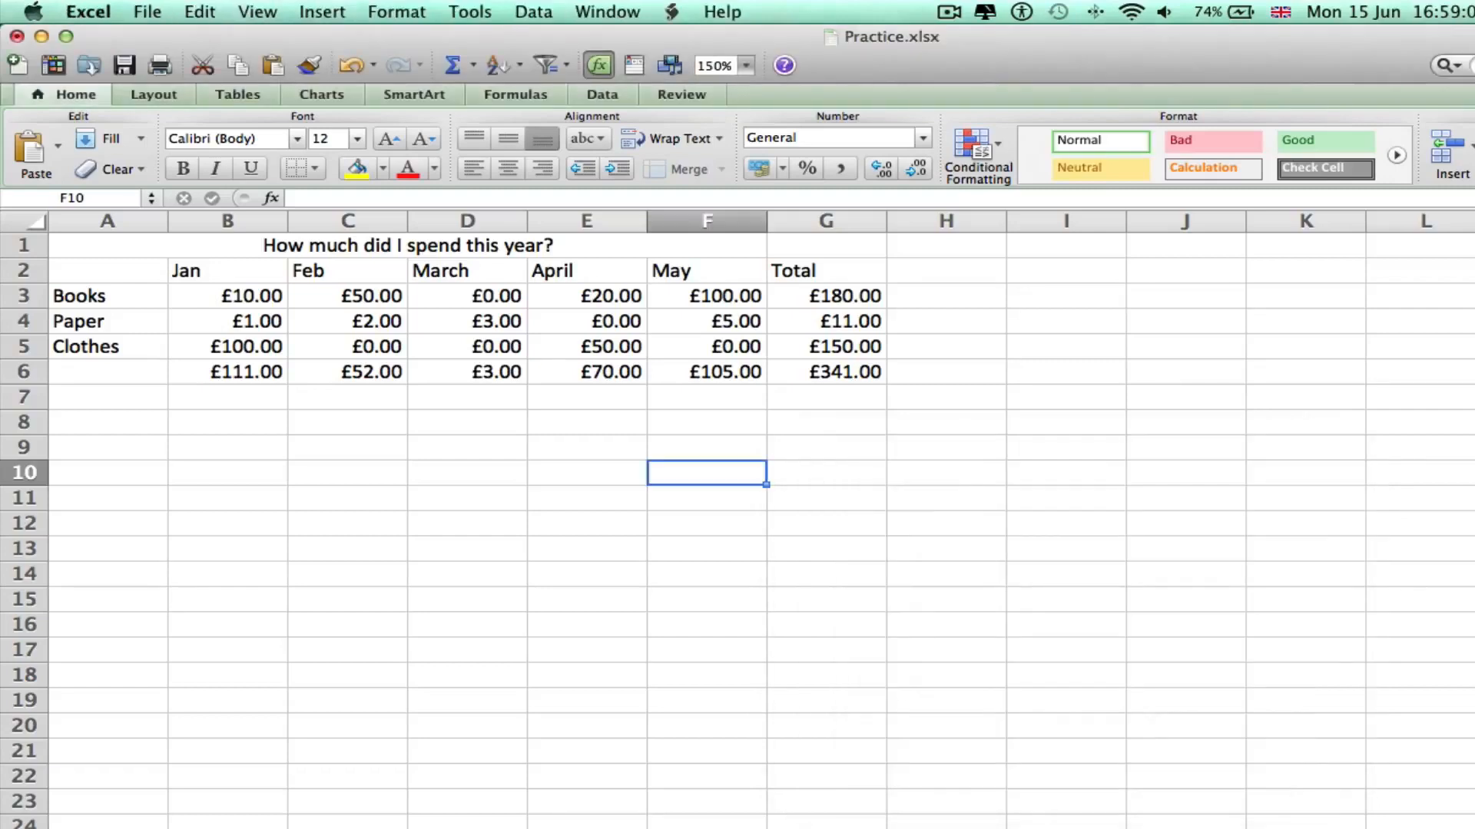
# - Fill the merged title cell "How much did I spend this year?" in row 1 with yellow
pyautogui.click(719, 572)
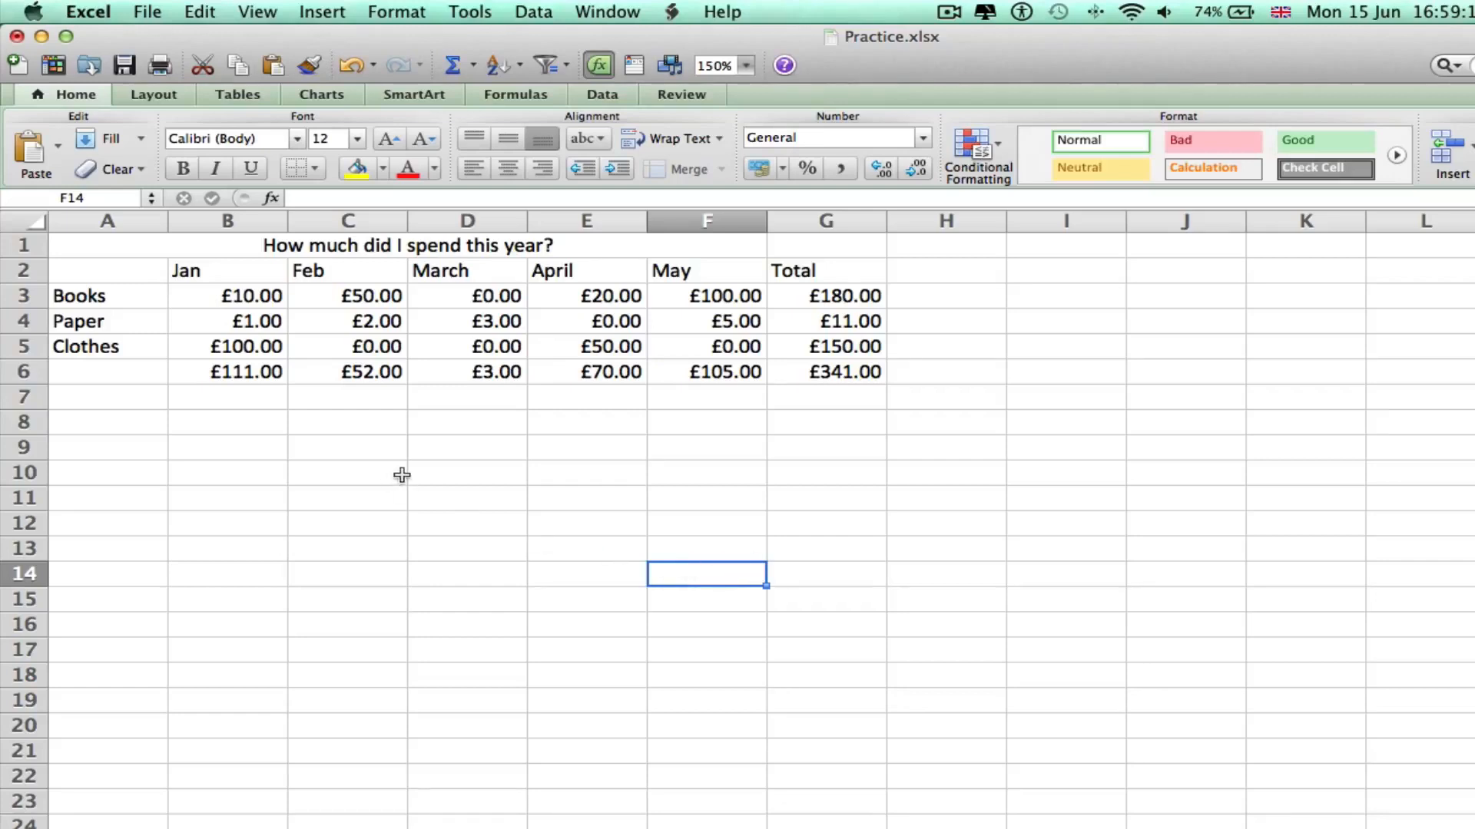
pyautogui.click(100, 242)
pyautogui.click(355, 169)
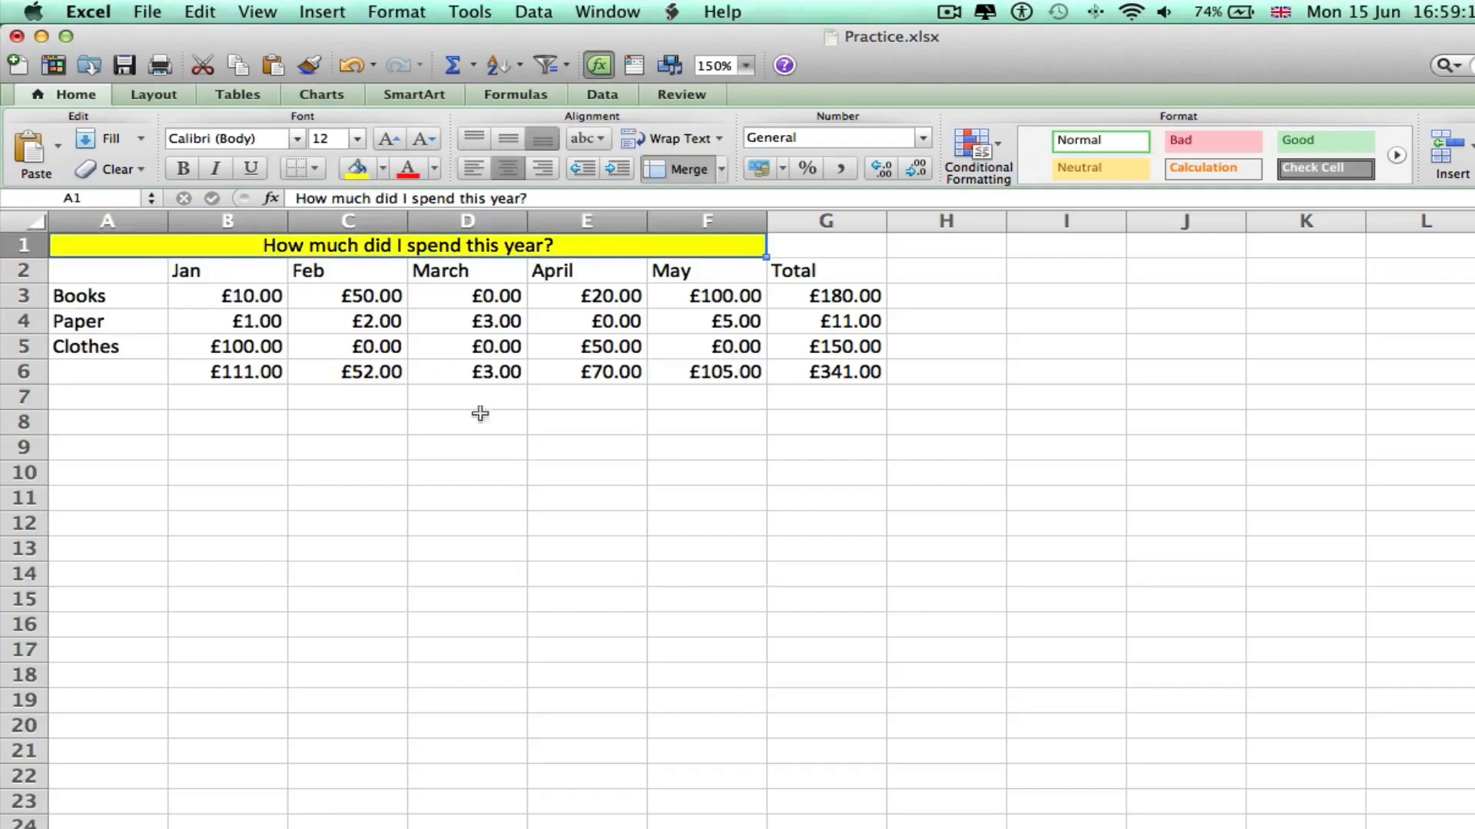
pyautogui.click(530, 503)
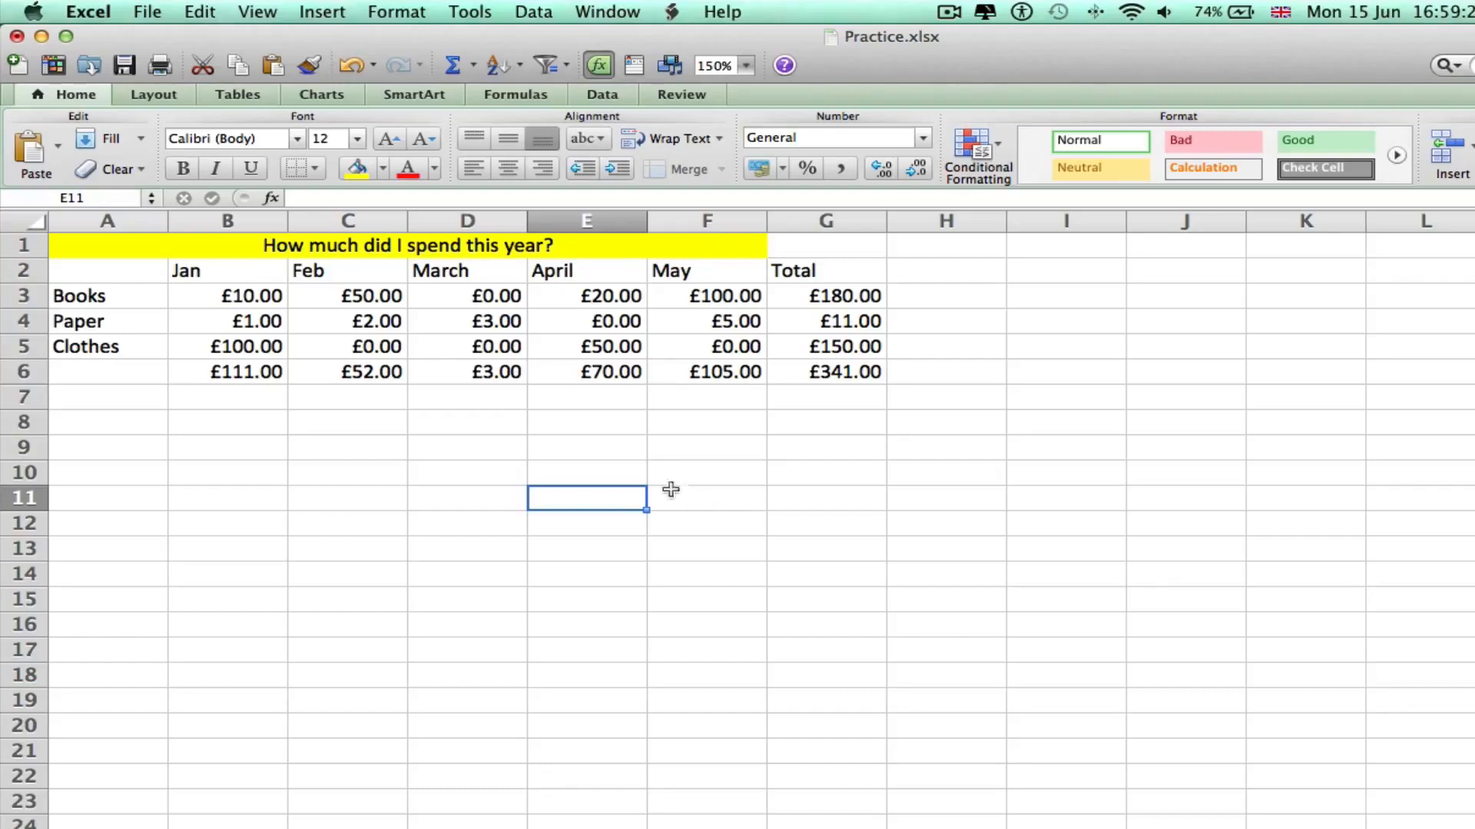
# - Insert a pie chart of the amounts and totals in B3 to G6, inspect its slices, and delete it again
pyautogui.moveTo(235, 302); pyautogui.dragTo(813, 354)
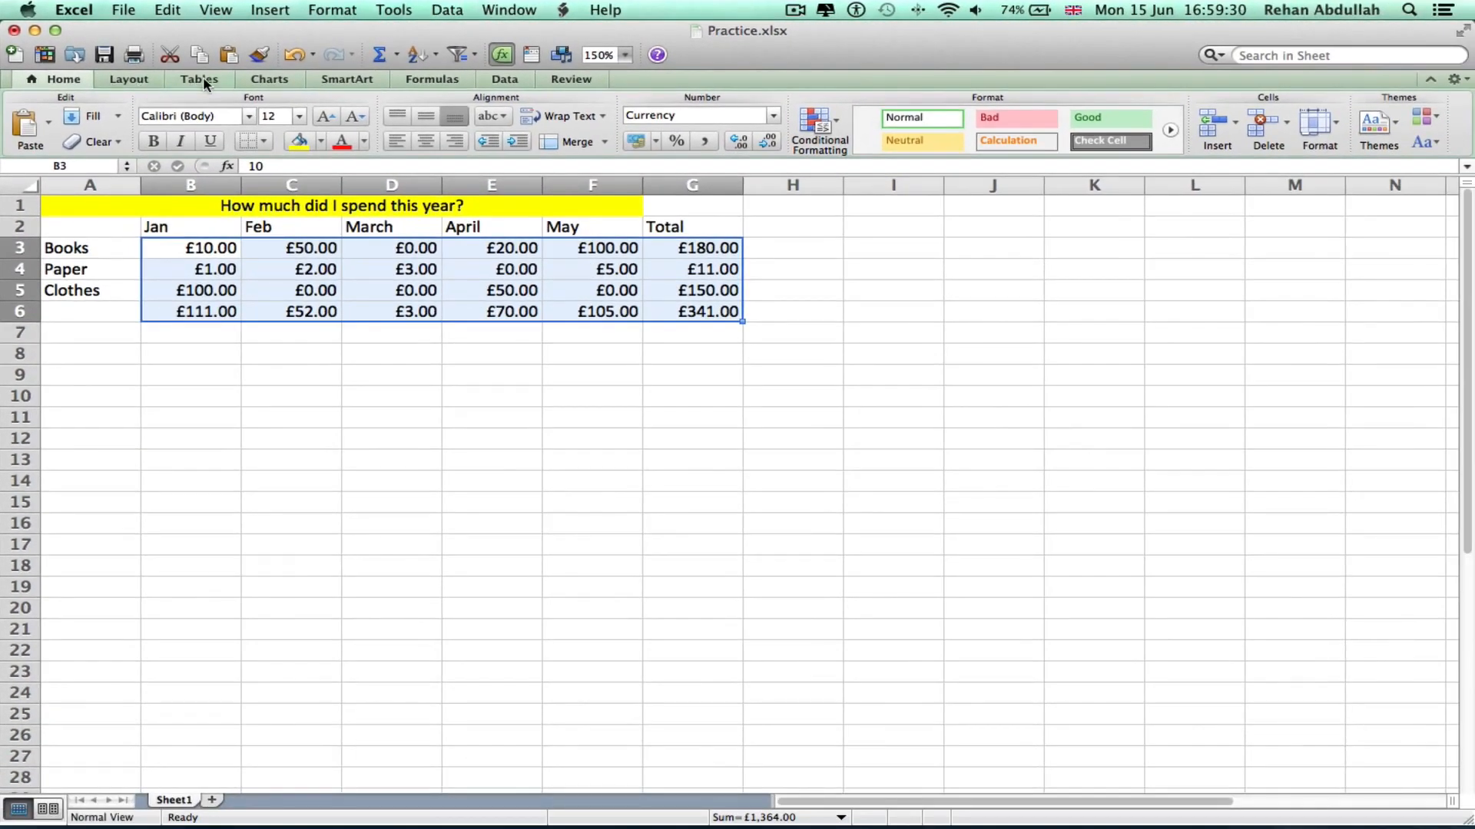
pyautogui.click(203, 81)
pyautogui.click(126, 79)
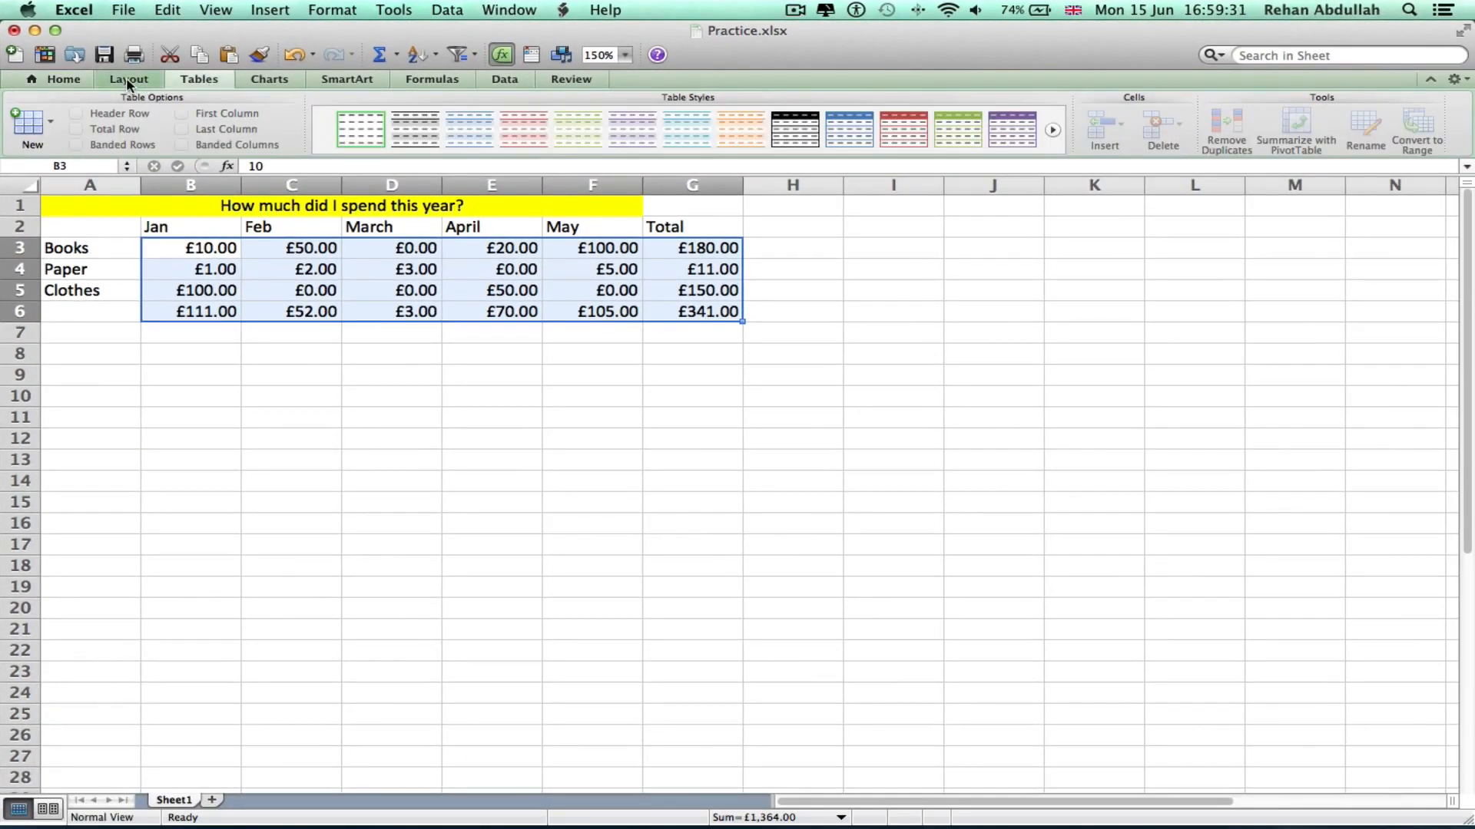
pyautogui.click(266, 83)
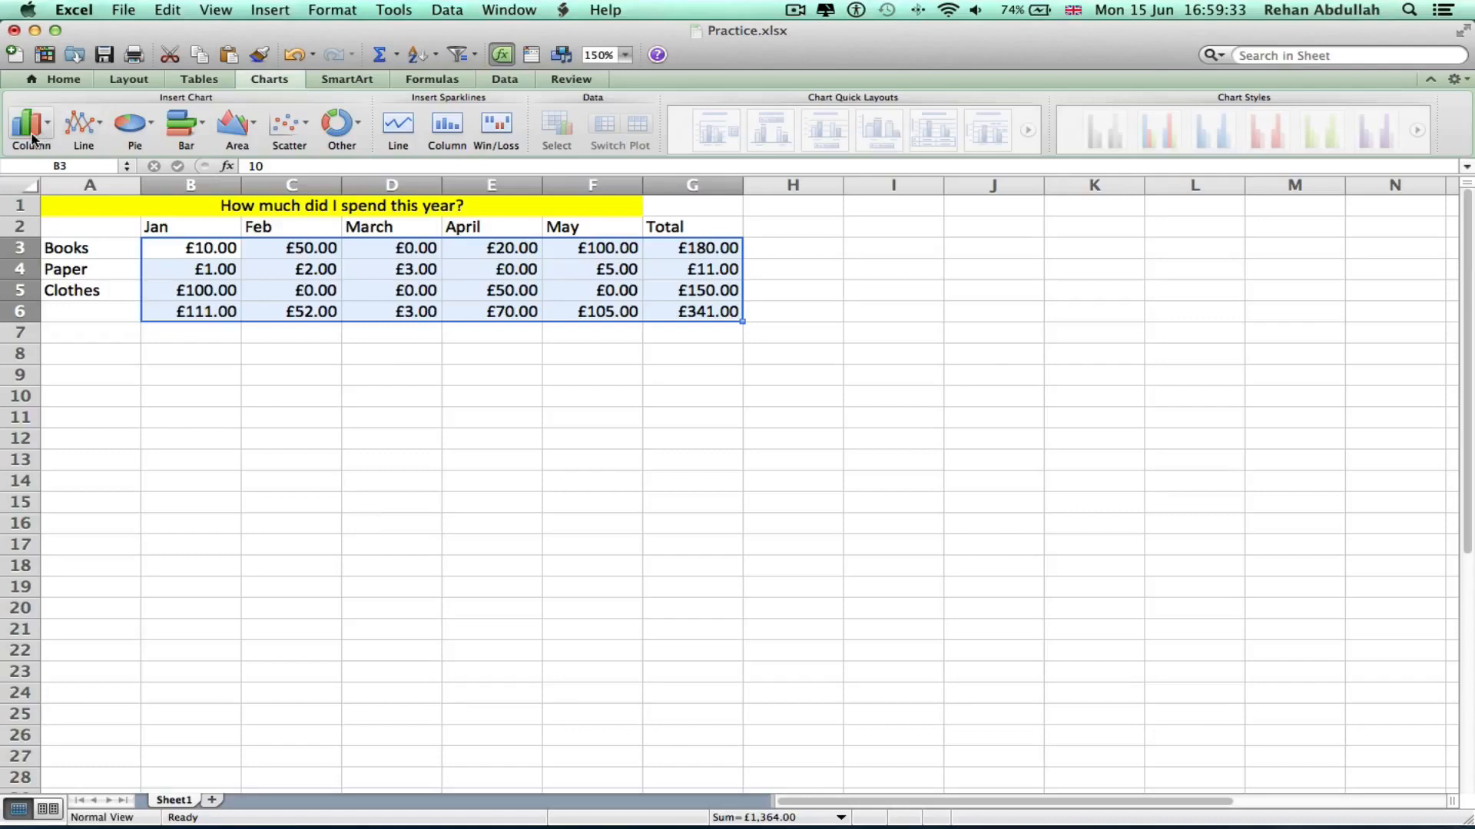
pyautogui.click(141, 126)
pyautogui.click(49, 205)
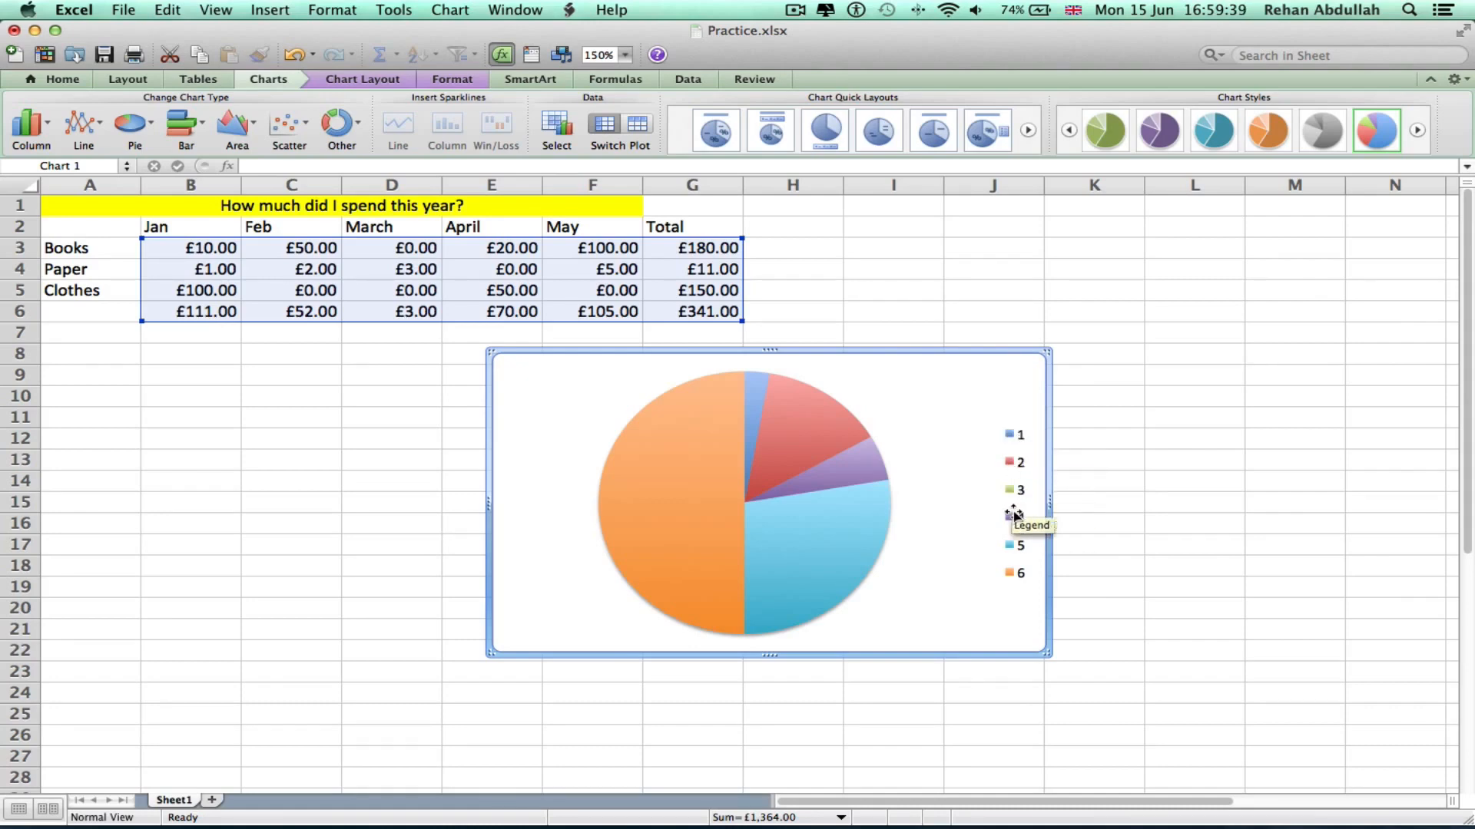
pyautogui.moveTo(752, 445)
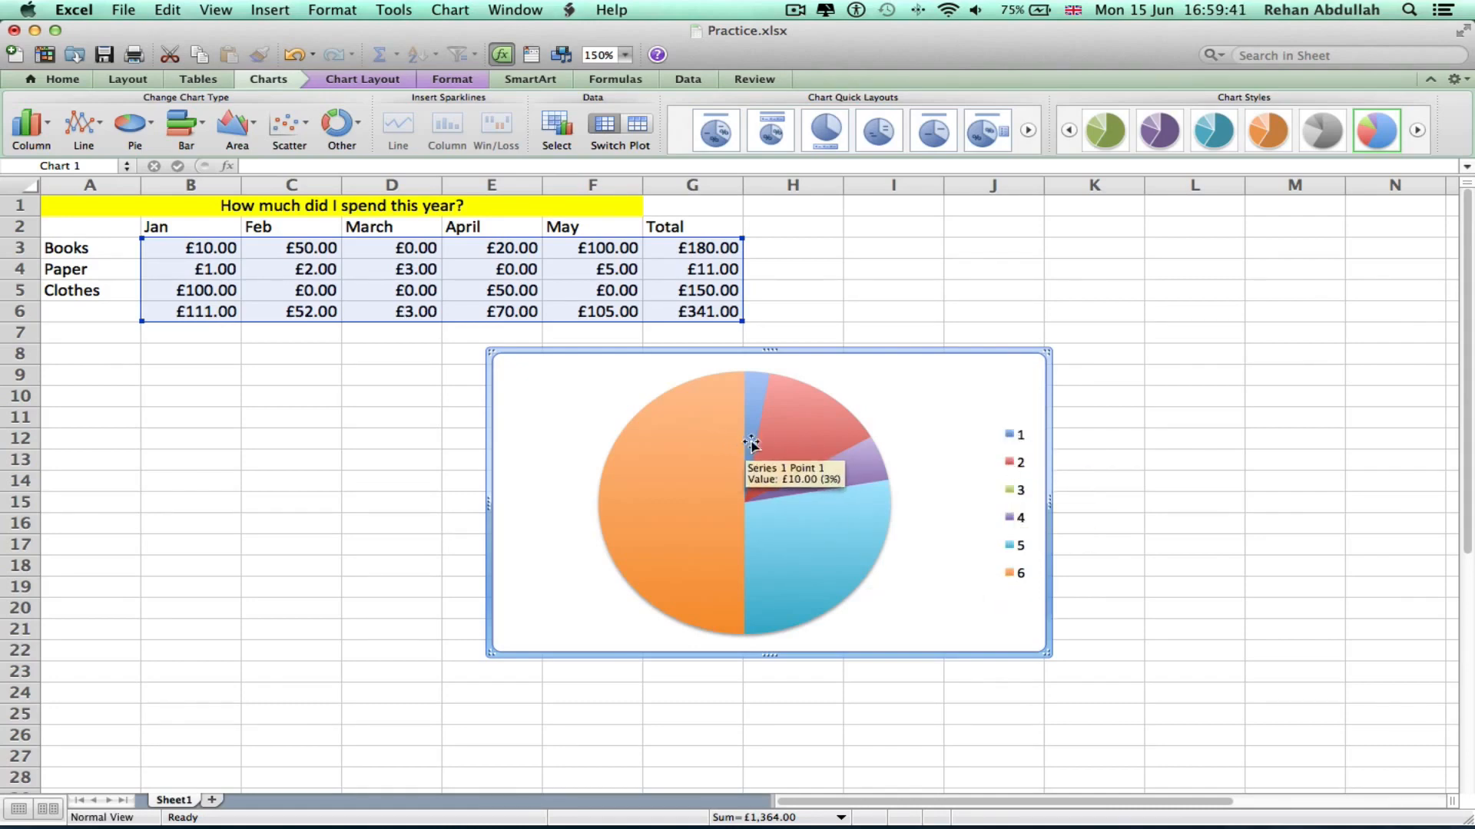
pyautogui.press('Delete')
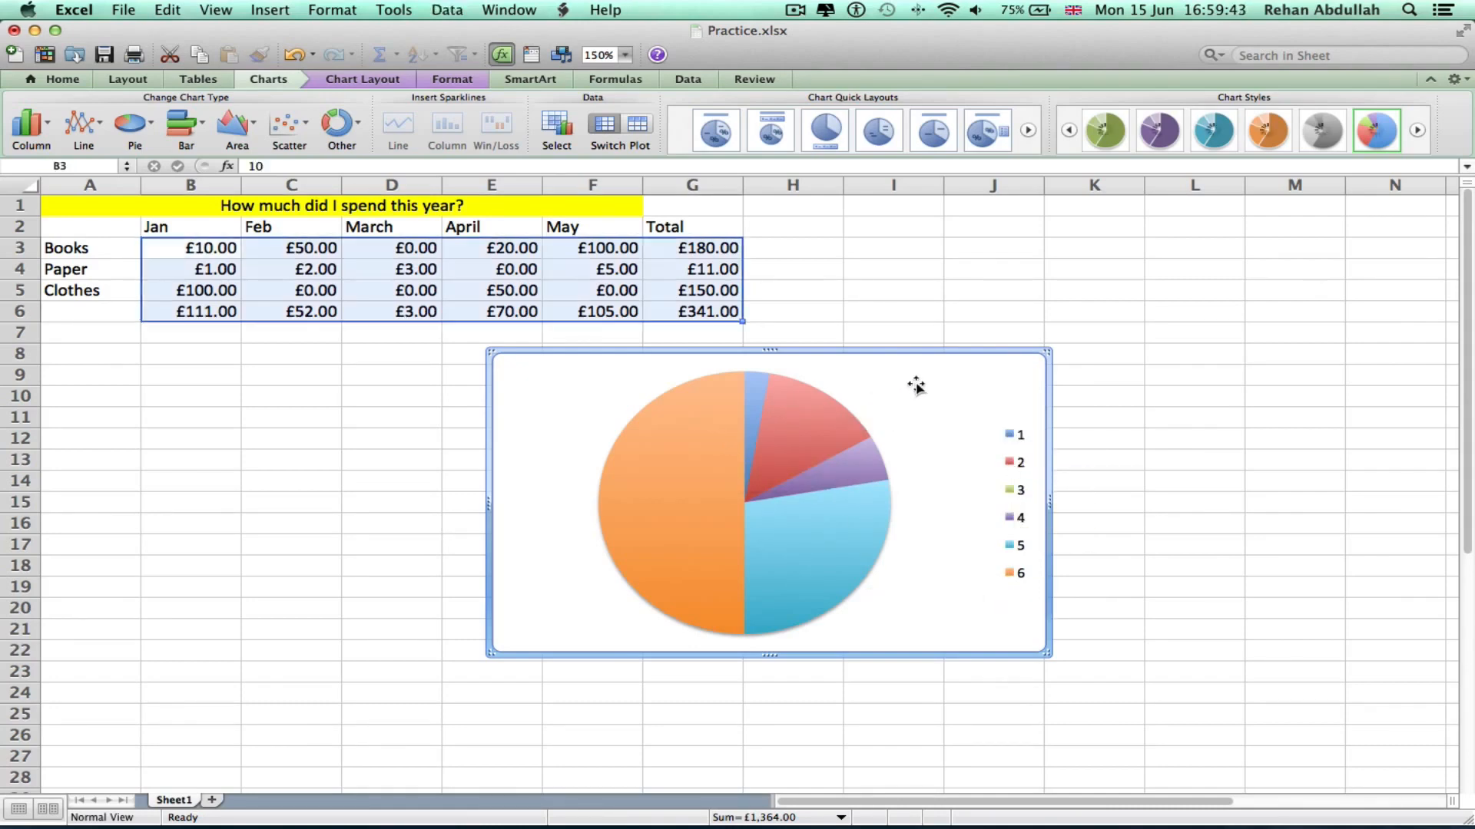
# - Try a 2-D clustered column chart of the range B3 to G6, and delete it after viewing the bars
pyautogui.click(31, 127)
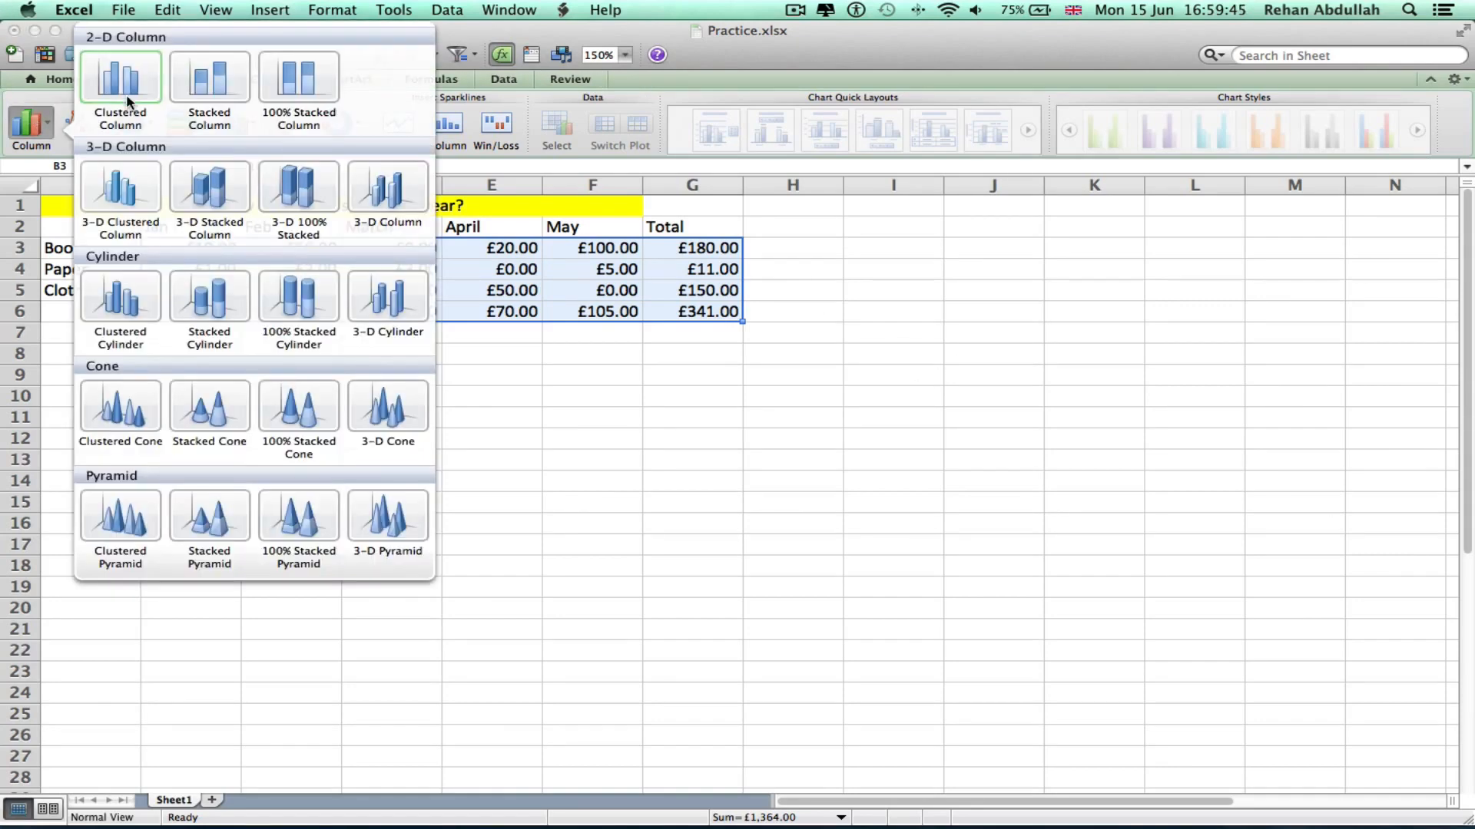
pyautogui.click(125, 77)
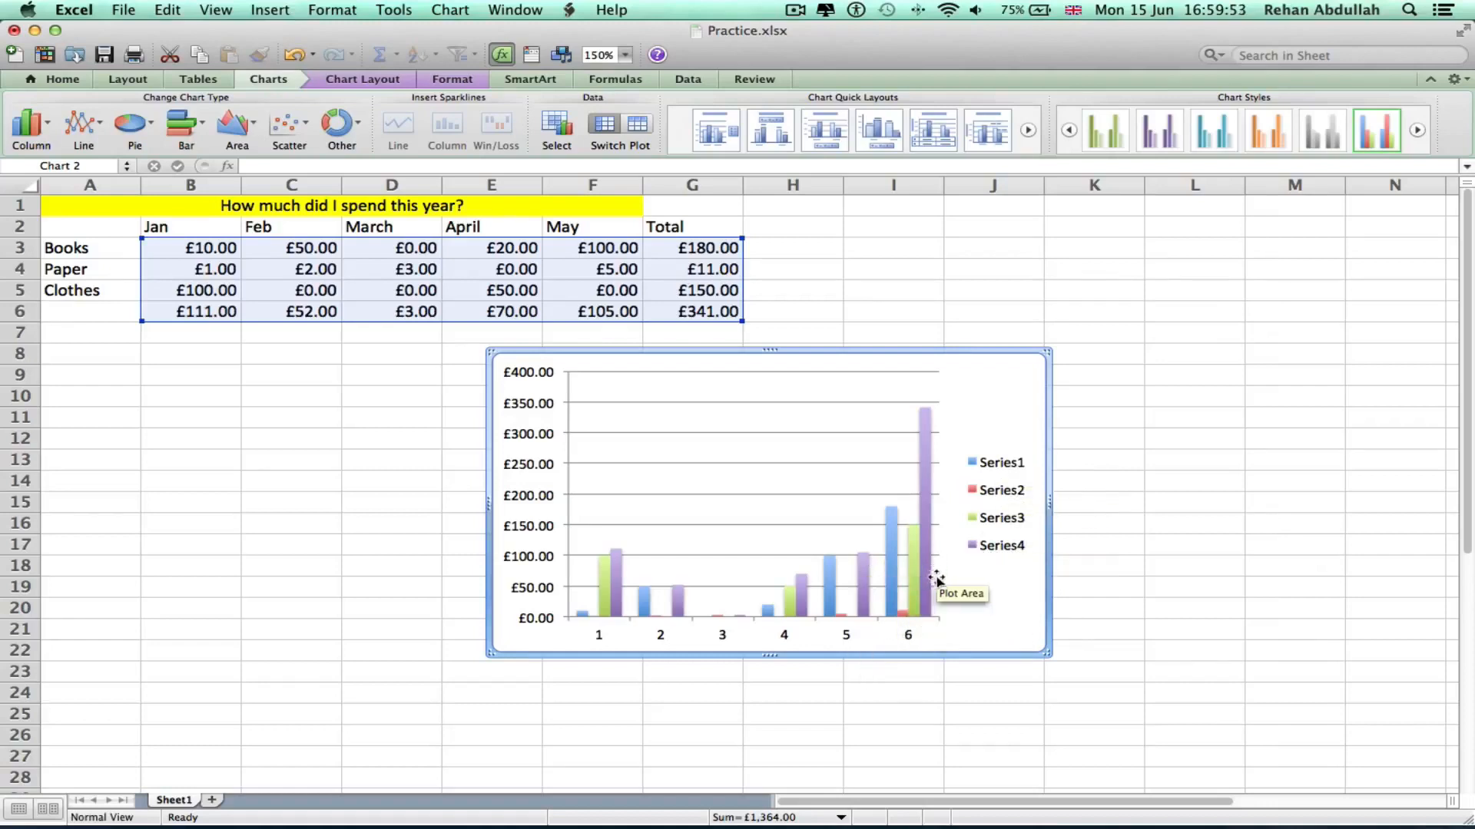
pyautogui.click(538, 371)
pyautogui.click(607, 378)
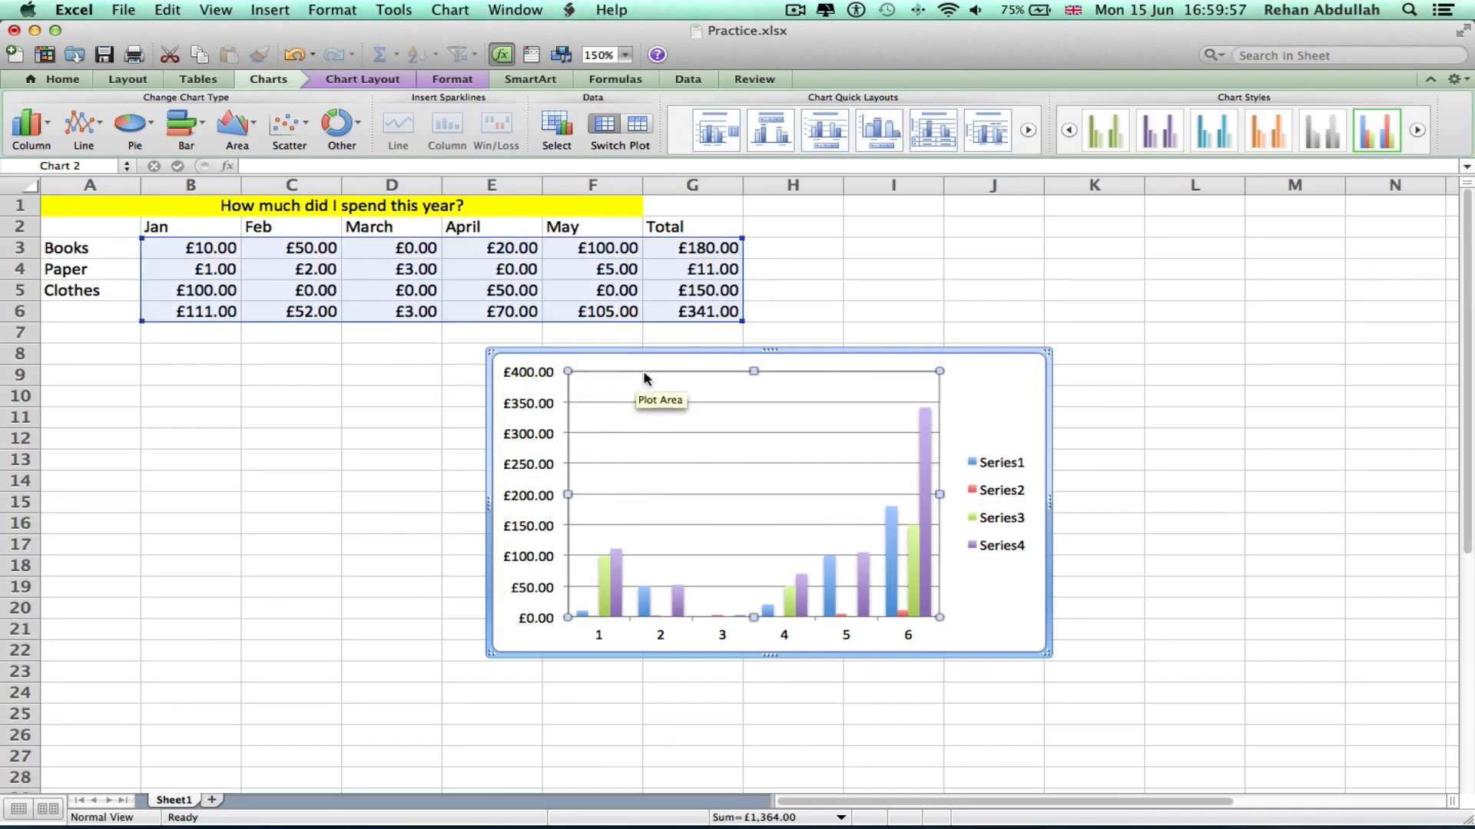
pyautogui.click(1007, 374)
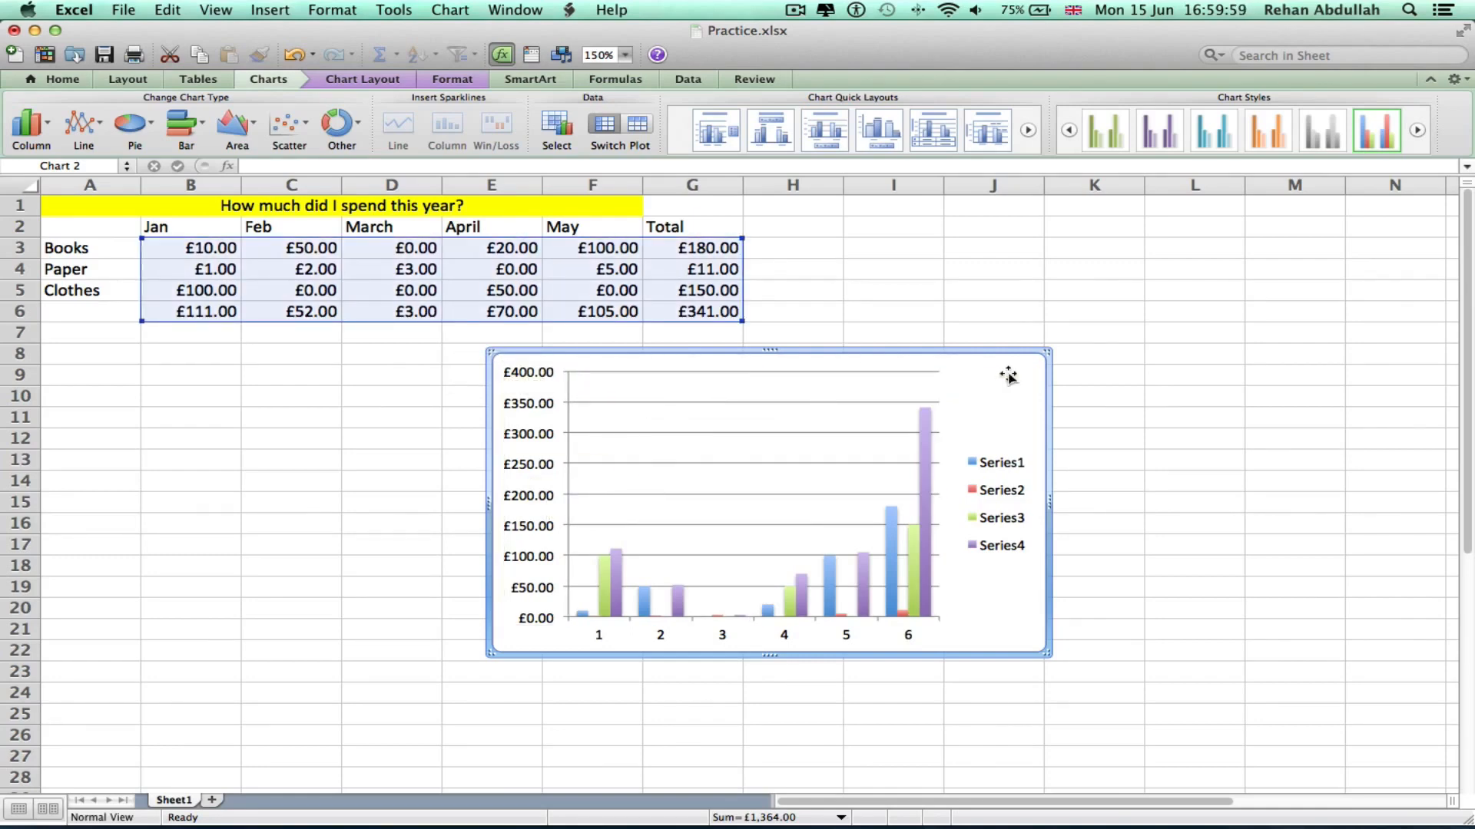
pyautogui.press('Delete')
pyautogui.click(721, 373)
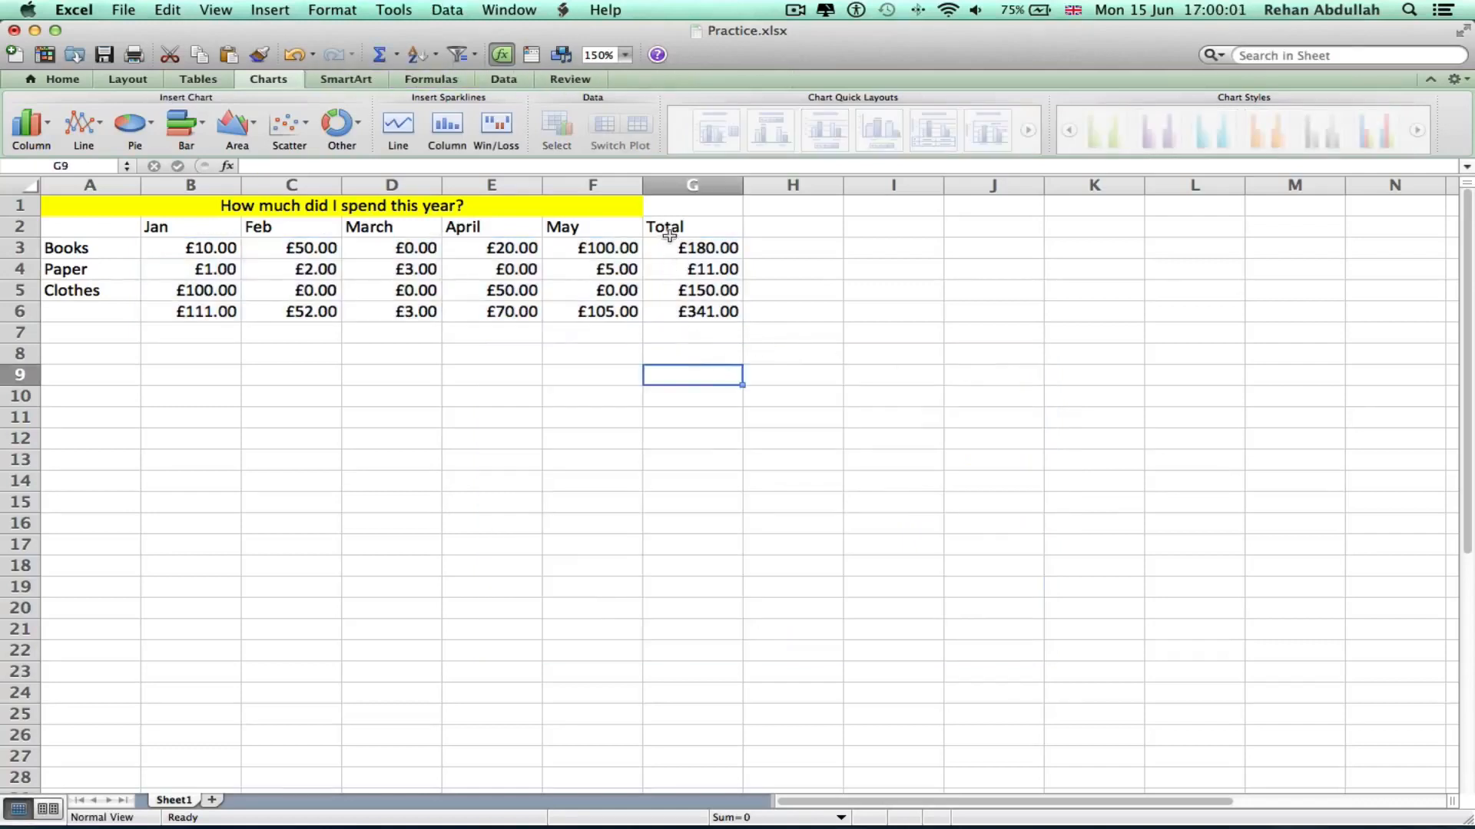
# - Clear the Total column, including its heading, in cells G1 to G6
pyautogui.moveTo(672, 241); pyautogui.dragTo(672, 305)
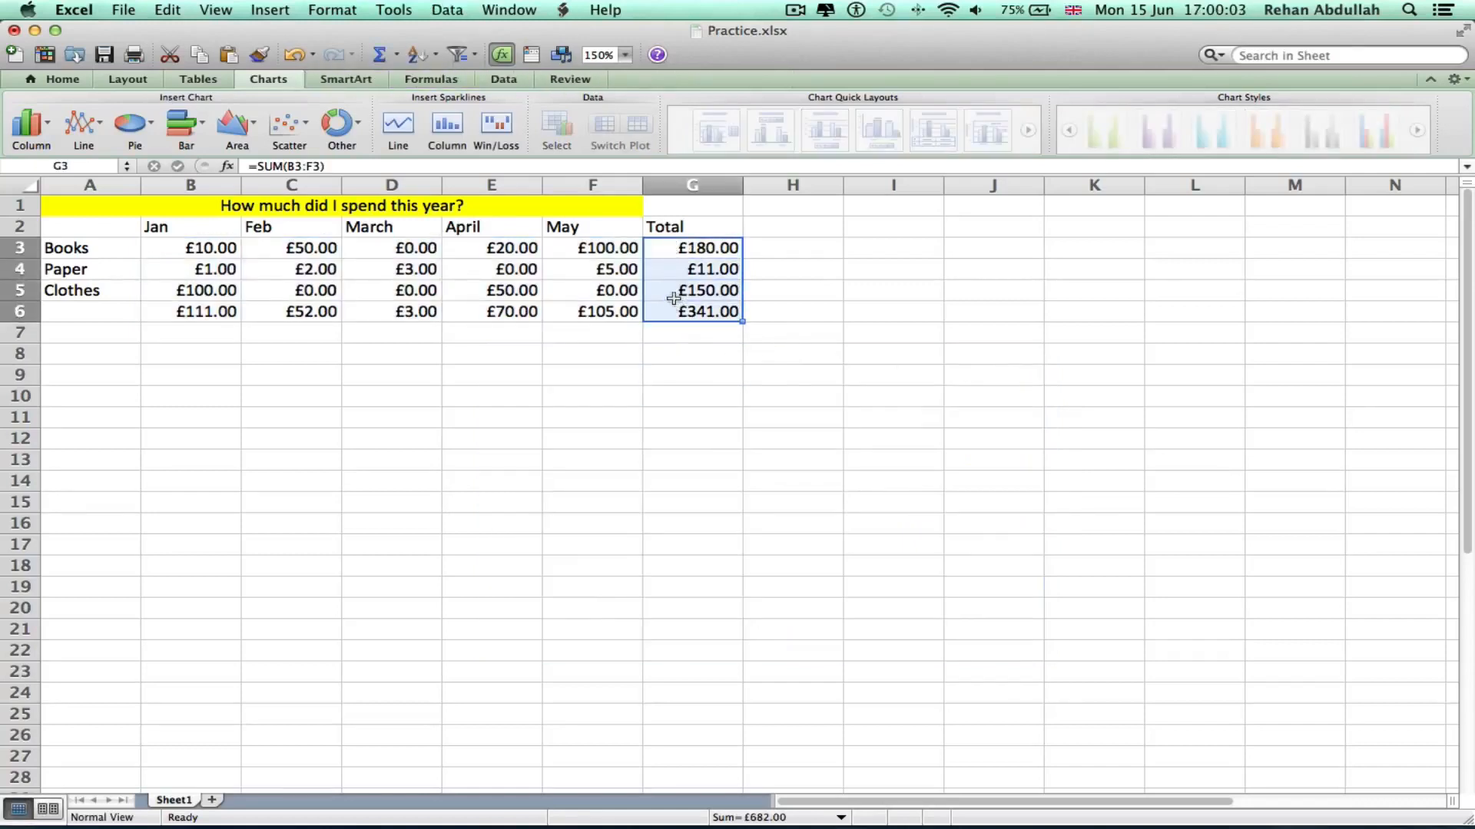
pyautogui.click(737, 315)
pyautogui.moveTo(708, 205); pyautogui.dragTo(703, 311)
pyautogui.click(63, 79)
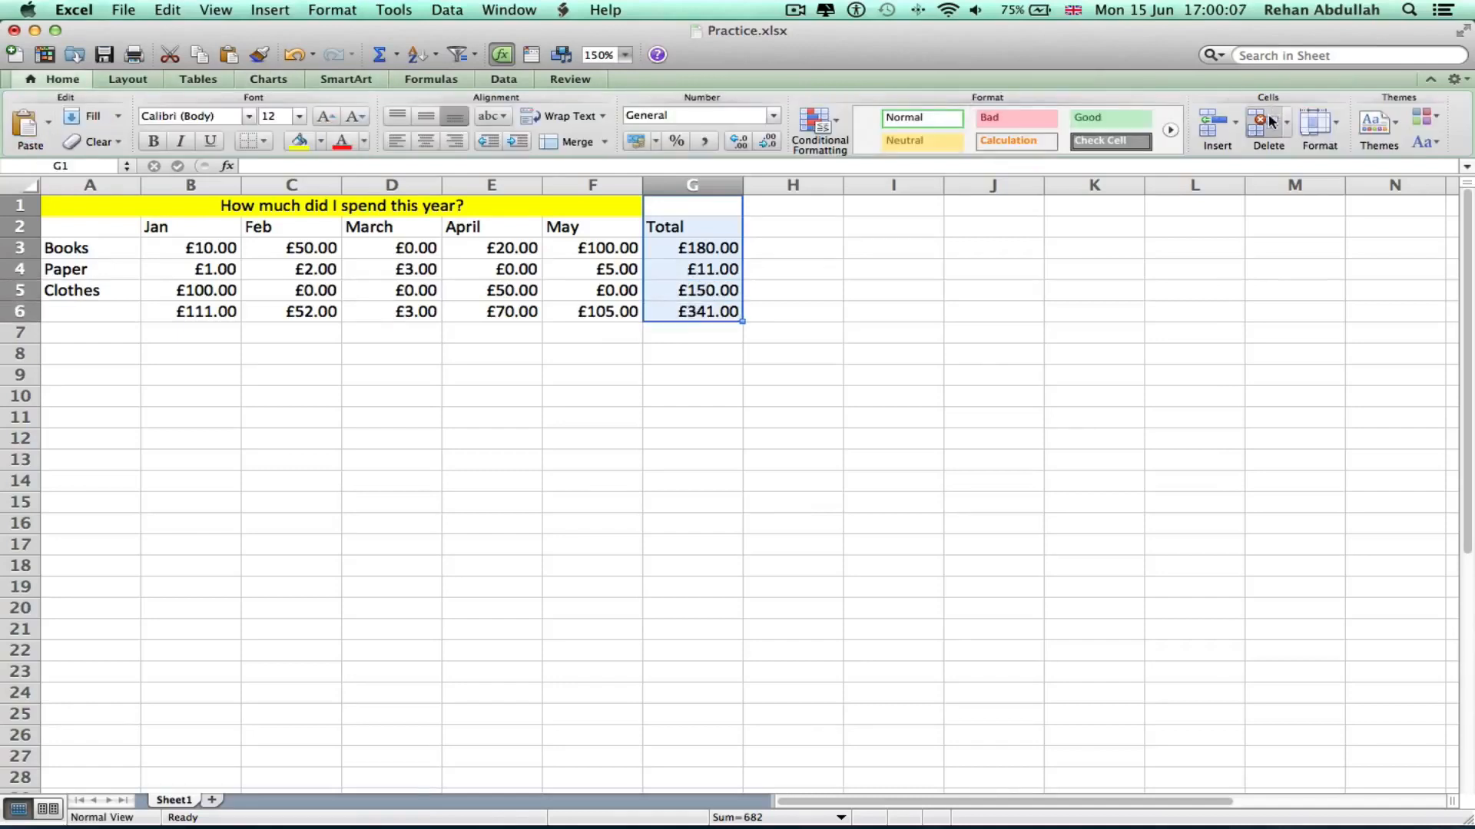
pyautogui.press('Delete')
# - Delete the monthly totals in cells B6 to F6
pyautogui.moveTo(64, 312); pyautogui.dragTo(399, 298)
pyautogui.moveTo(625, 310); pyautogui.dragTo(201, 311)
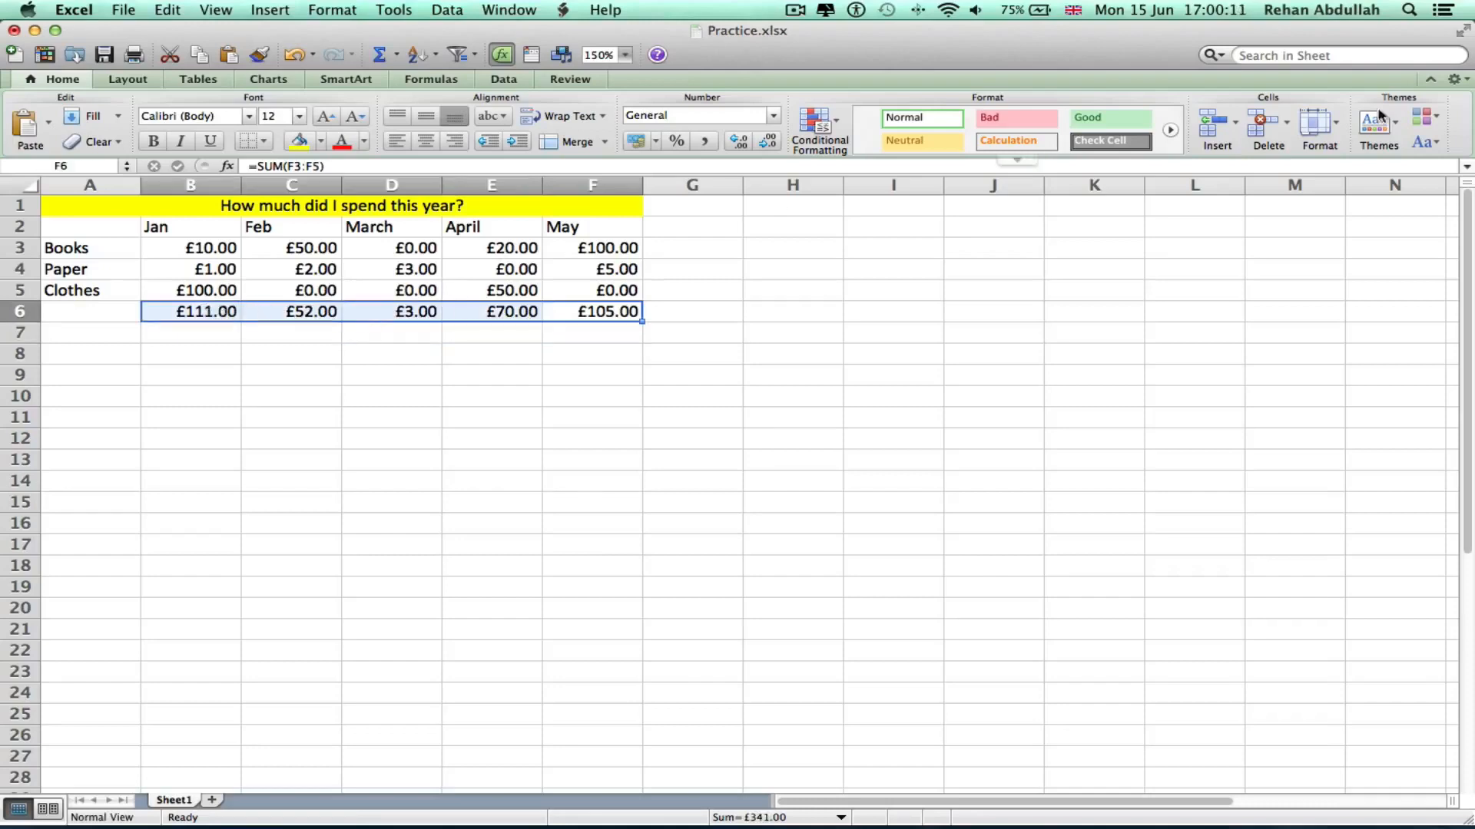
pyautogui.click(1265, 129)
pyautogui.click(464, 395)
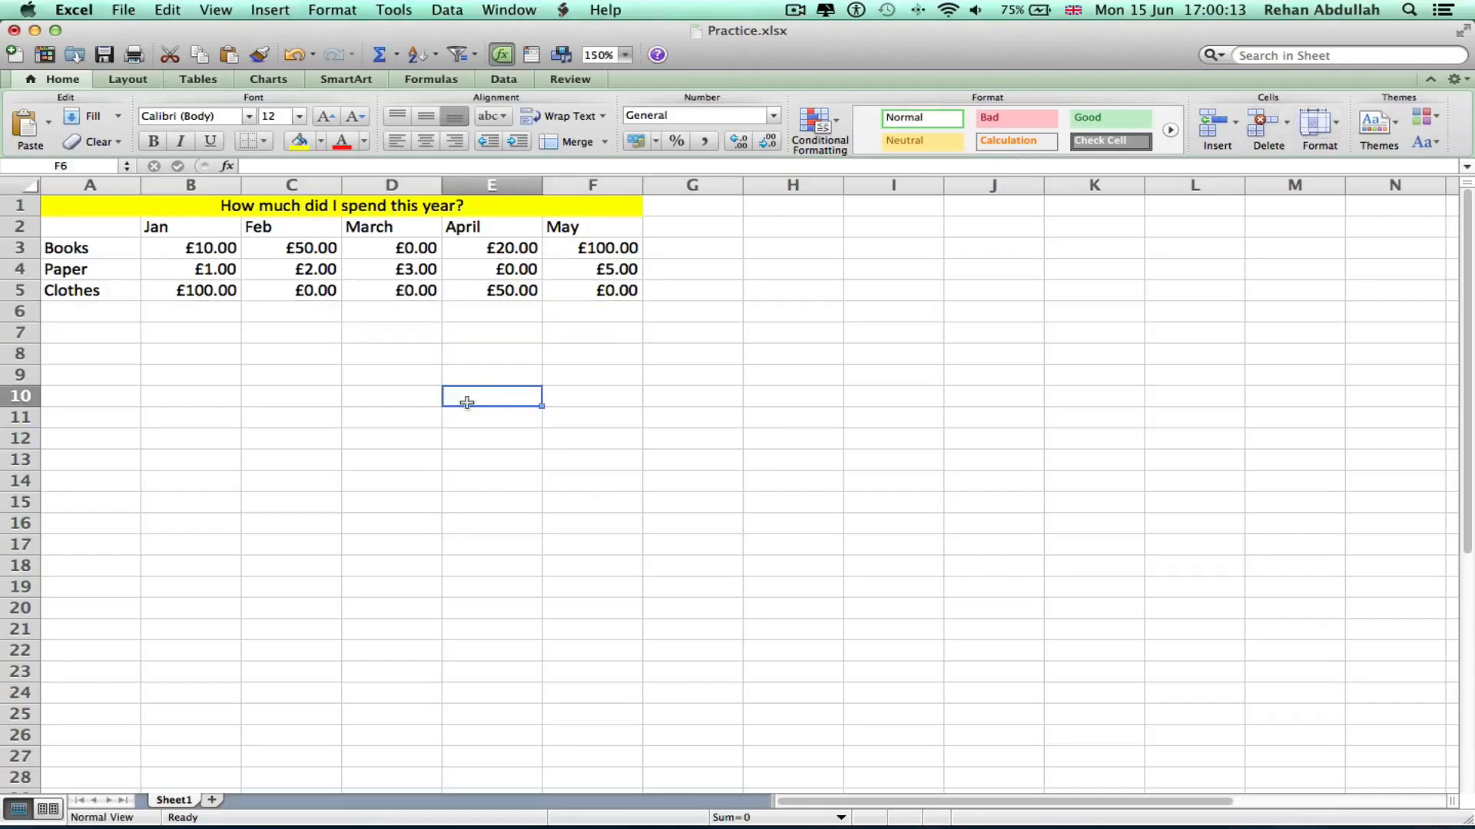
# - Insert a 2-D clustered column chart of the spending amounts in B3 to F5
pyautogui.moveTo(173, 249); pyautogui.dragTo(603, 290)
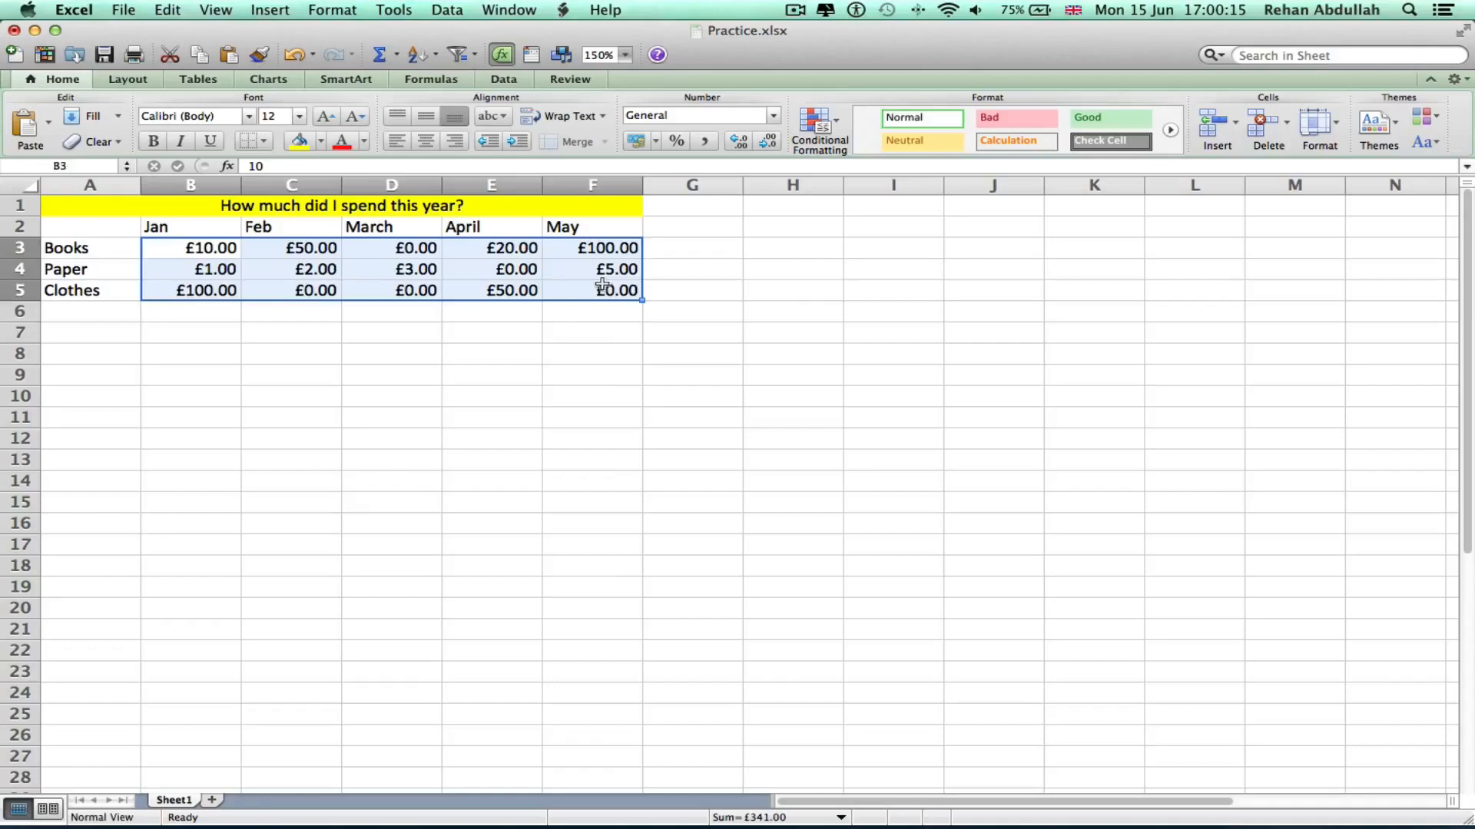
pyautogui.click(201, 80)
pyautogui.click(256, 80)
pyautogui.click(30, 125)
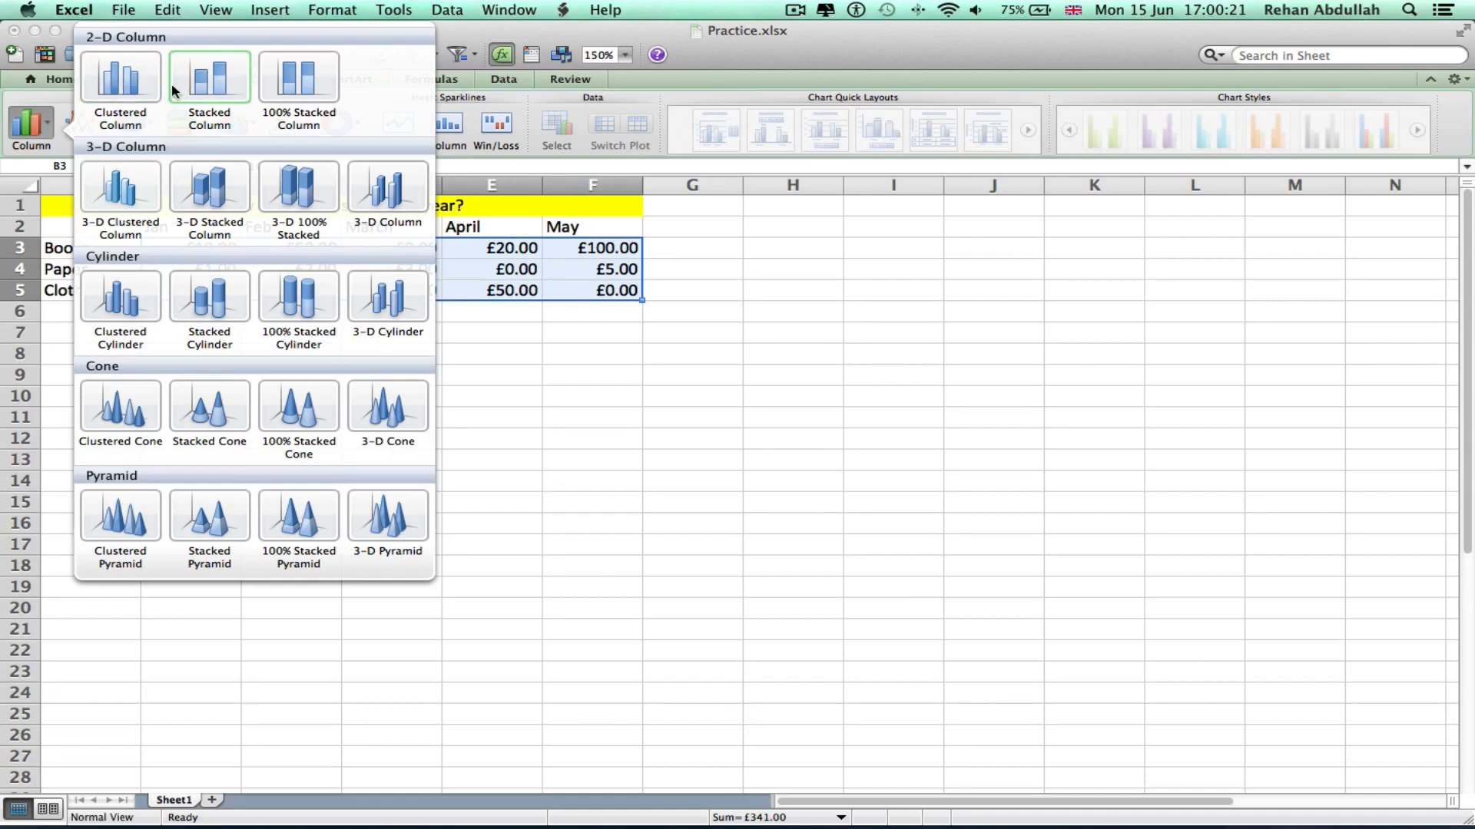
pyautogui.click(131, 89)
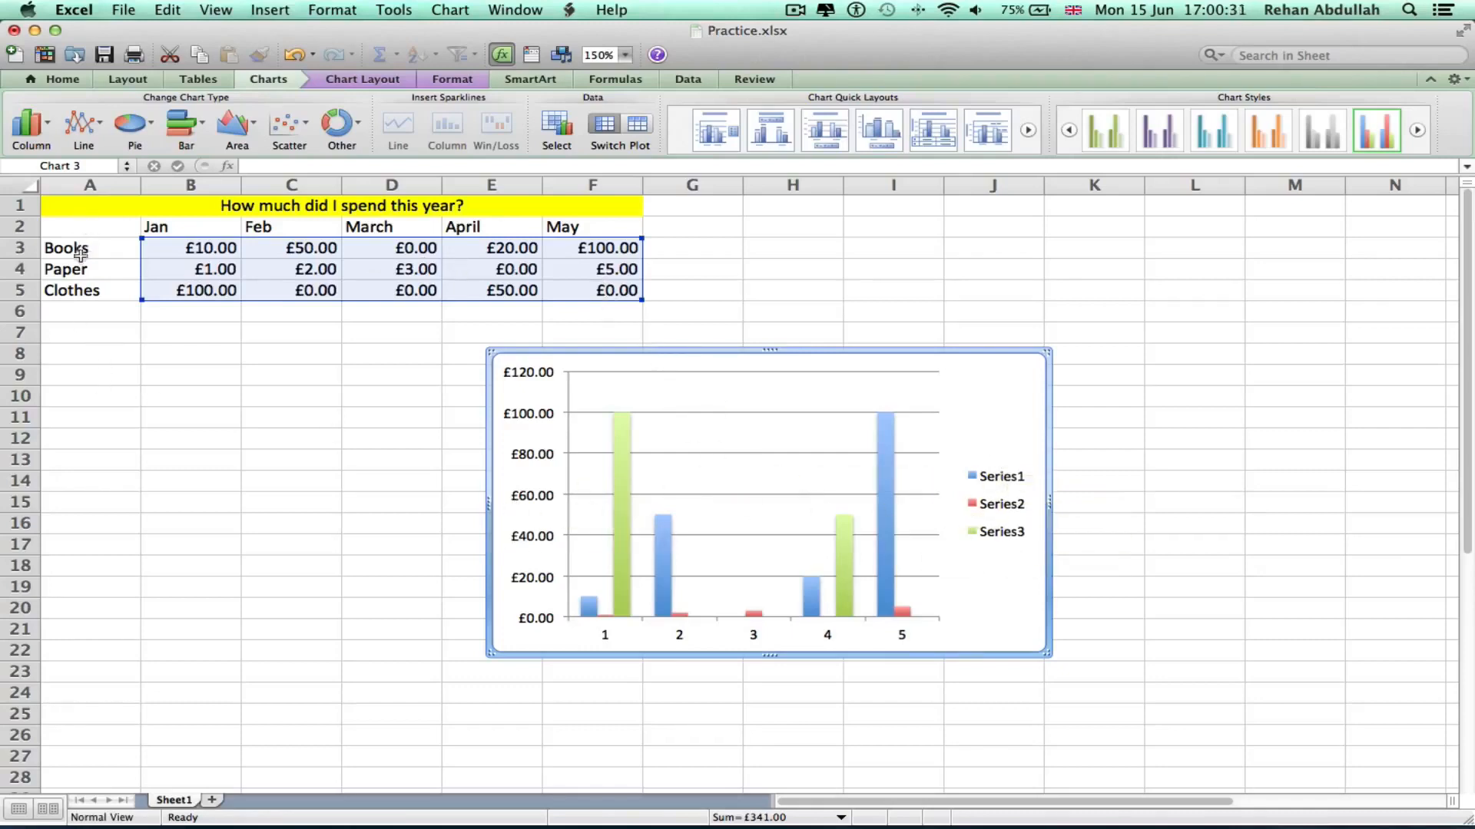
# - Move the column chart directly below the spending table, with its upper edge at about row 7
pyautogui.doubleClick(1005, 479)
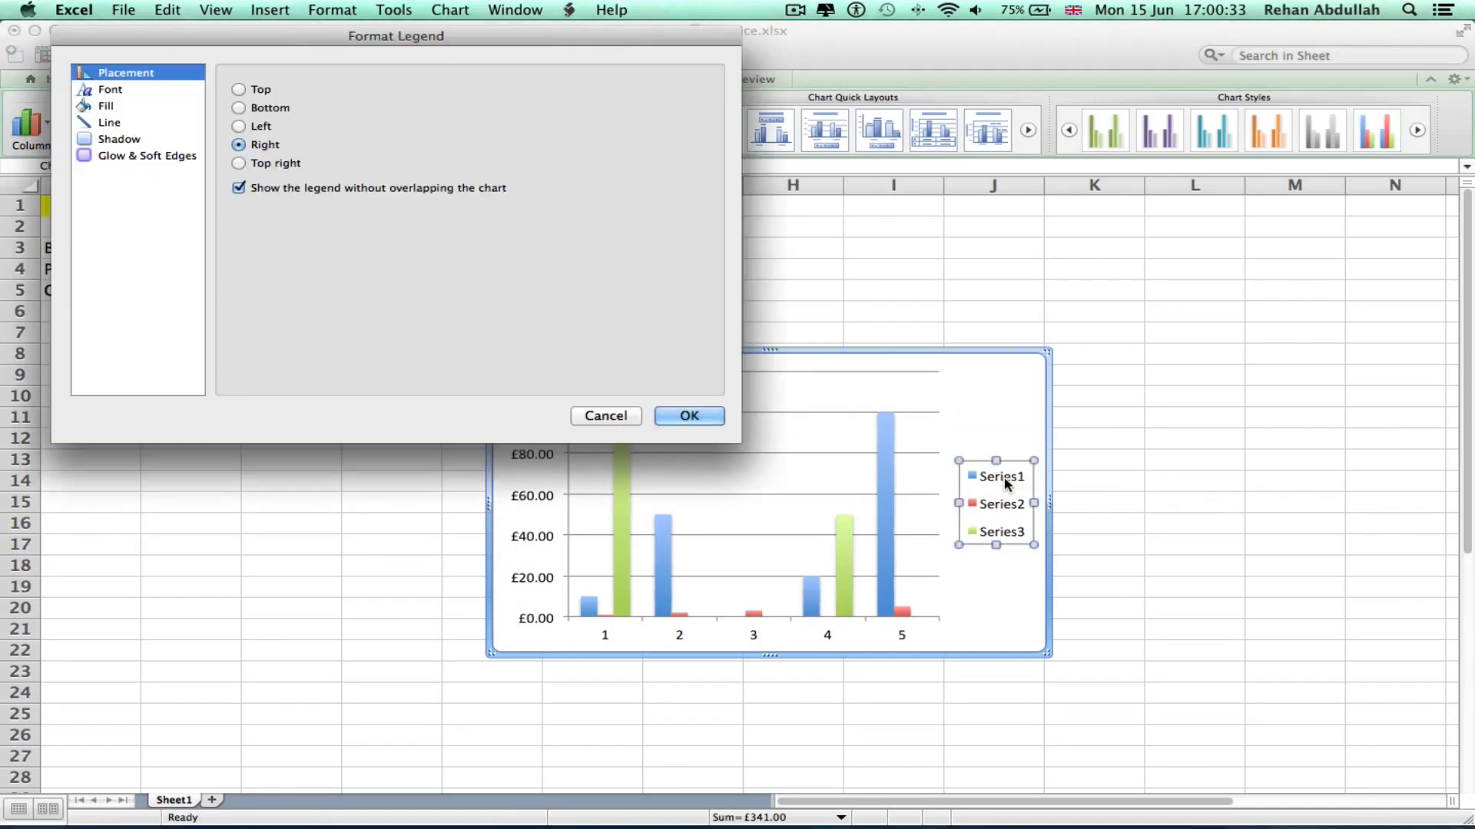
pyautogui.click(606, 416)
pyautogui.moveTo(831, 354); pyautogui.dragTo(390, 320)
pyautogui.click(1028, 308)
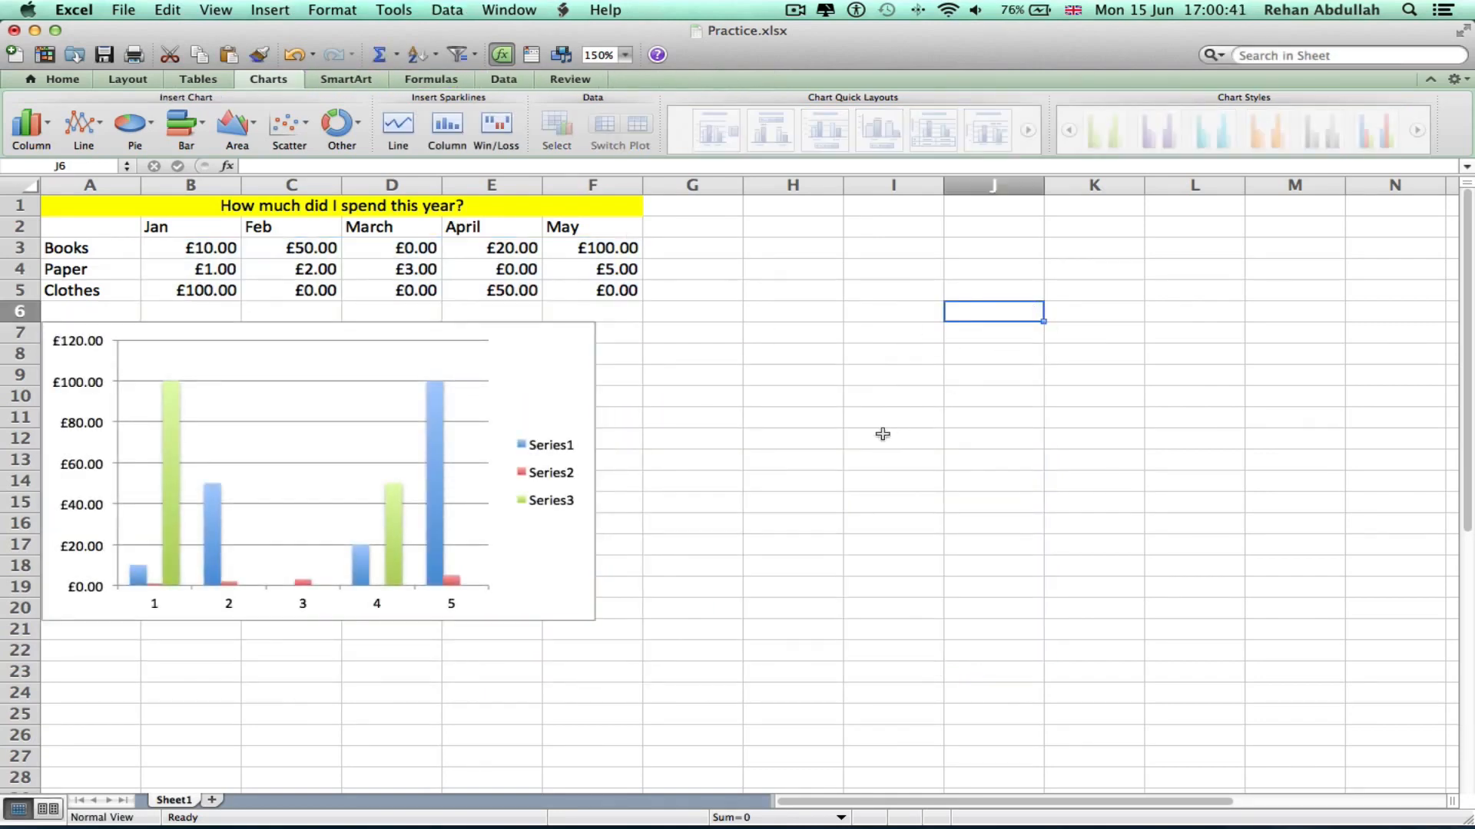
# - Enlarge the column chart so it spans about columns A to G and rows 7 to 25
pyautogui.click(418, 427)
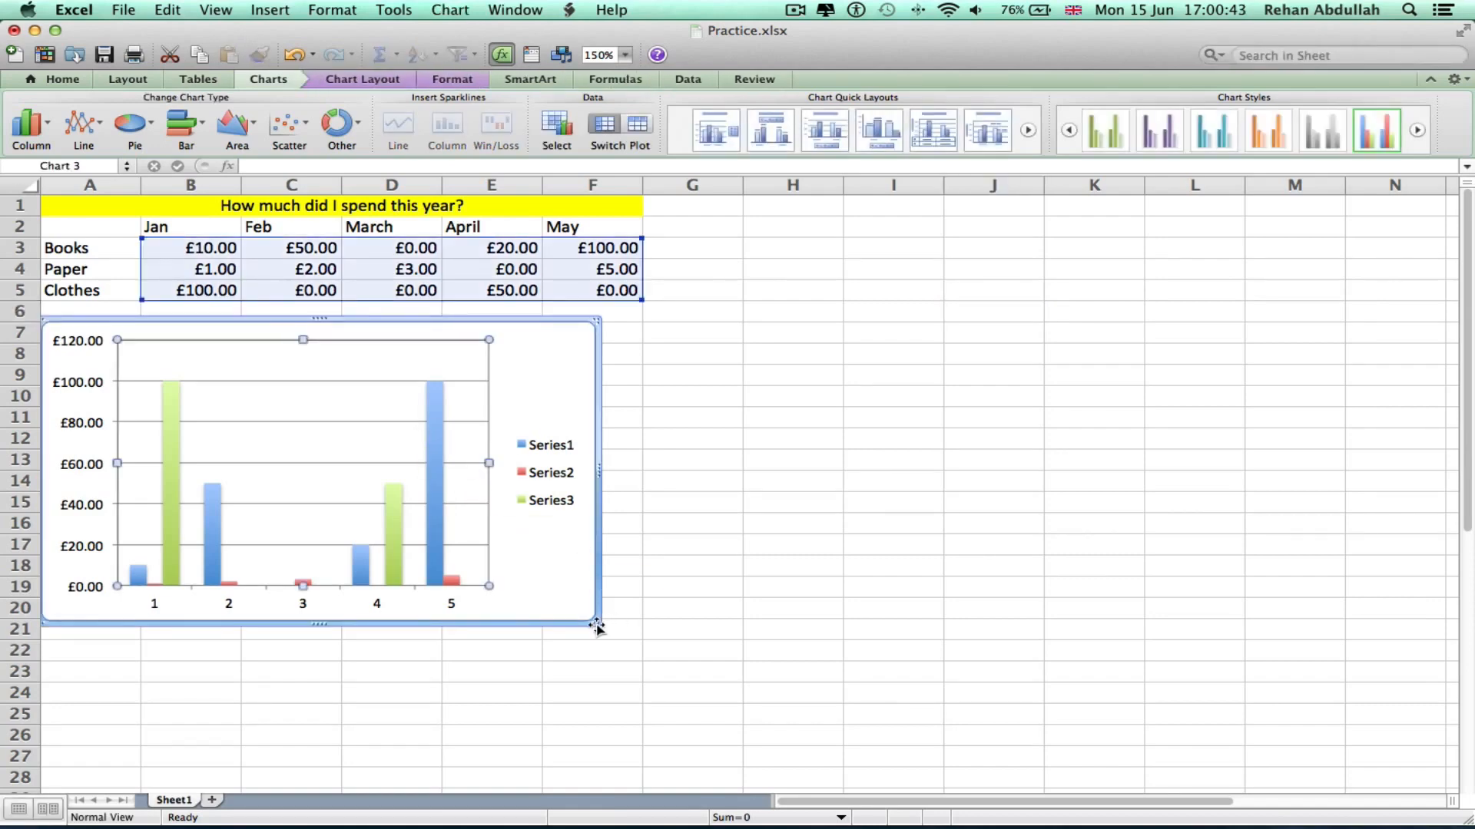
pyautogui.click(597, 627)
pyautogui.moveTo(597, 628); pyautogui.dragTo(746, 716)
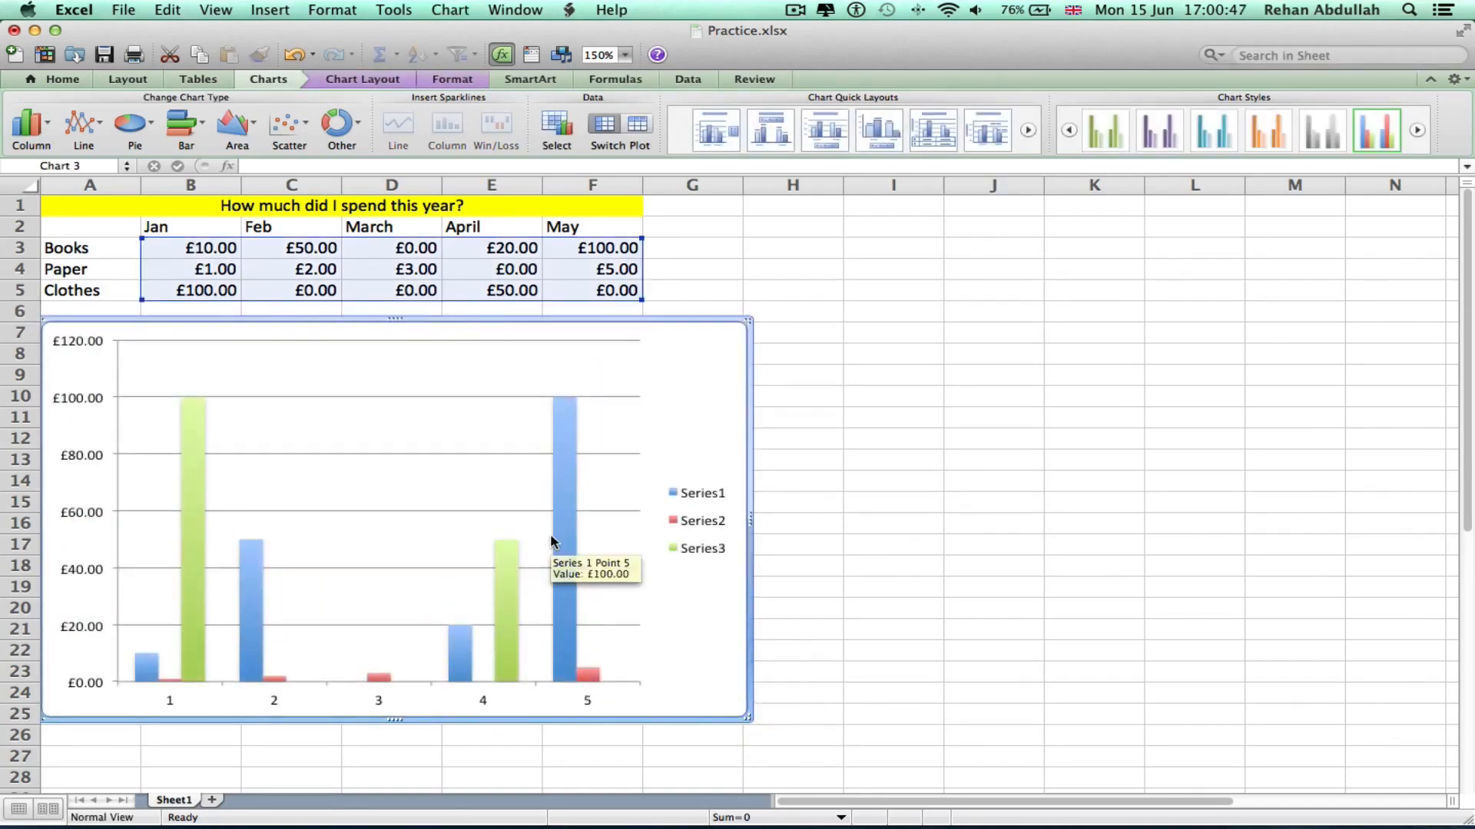
# - Move the enlarged chart up over the spending table, to about rows 1 to 19
pyautogui.click(555, 450)
pyautogui.click(602, 455)
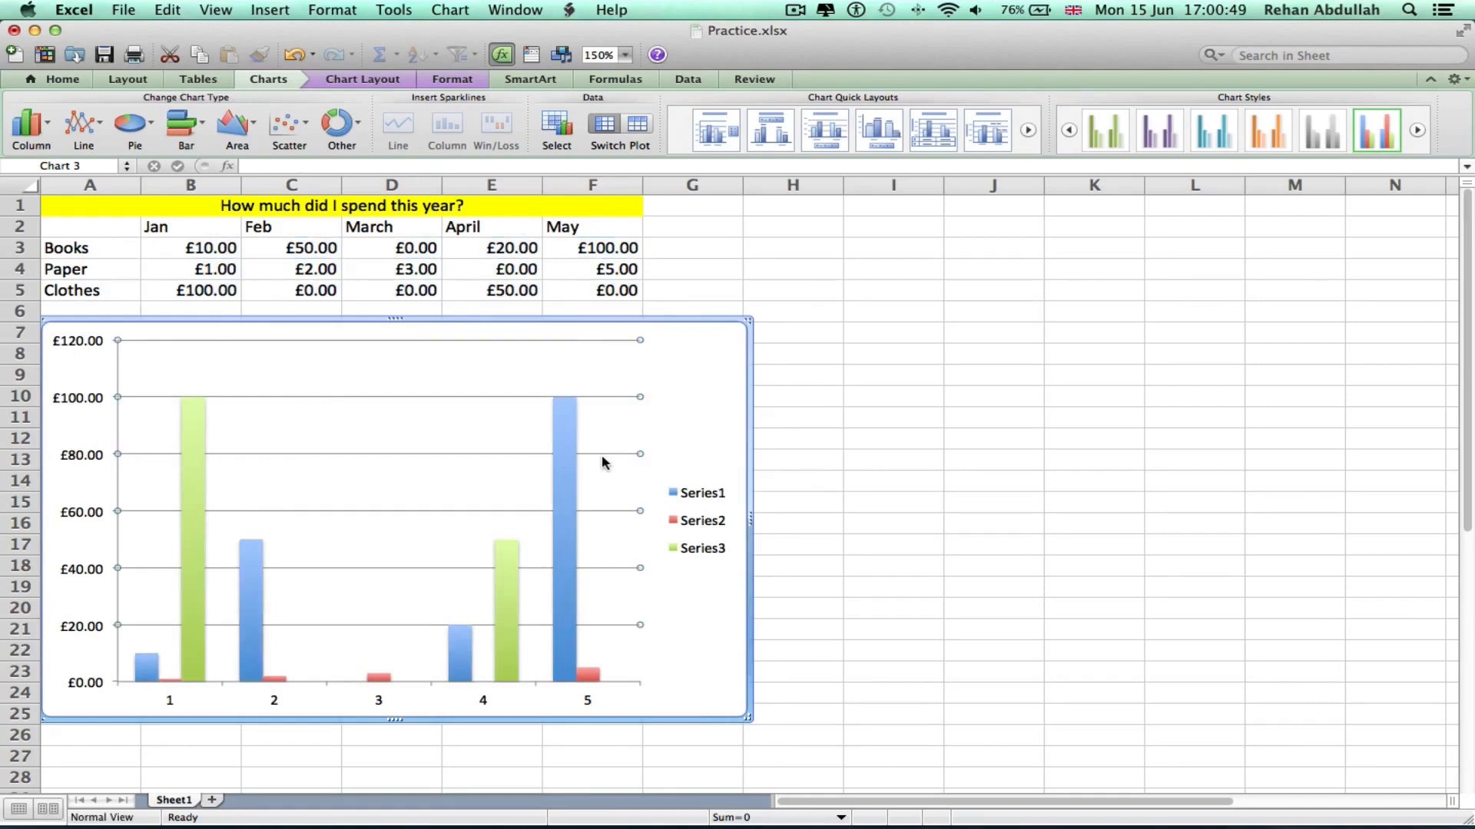
pyautogui.moveTo(659, 402); pyautogui.dragTo(658, 263)
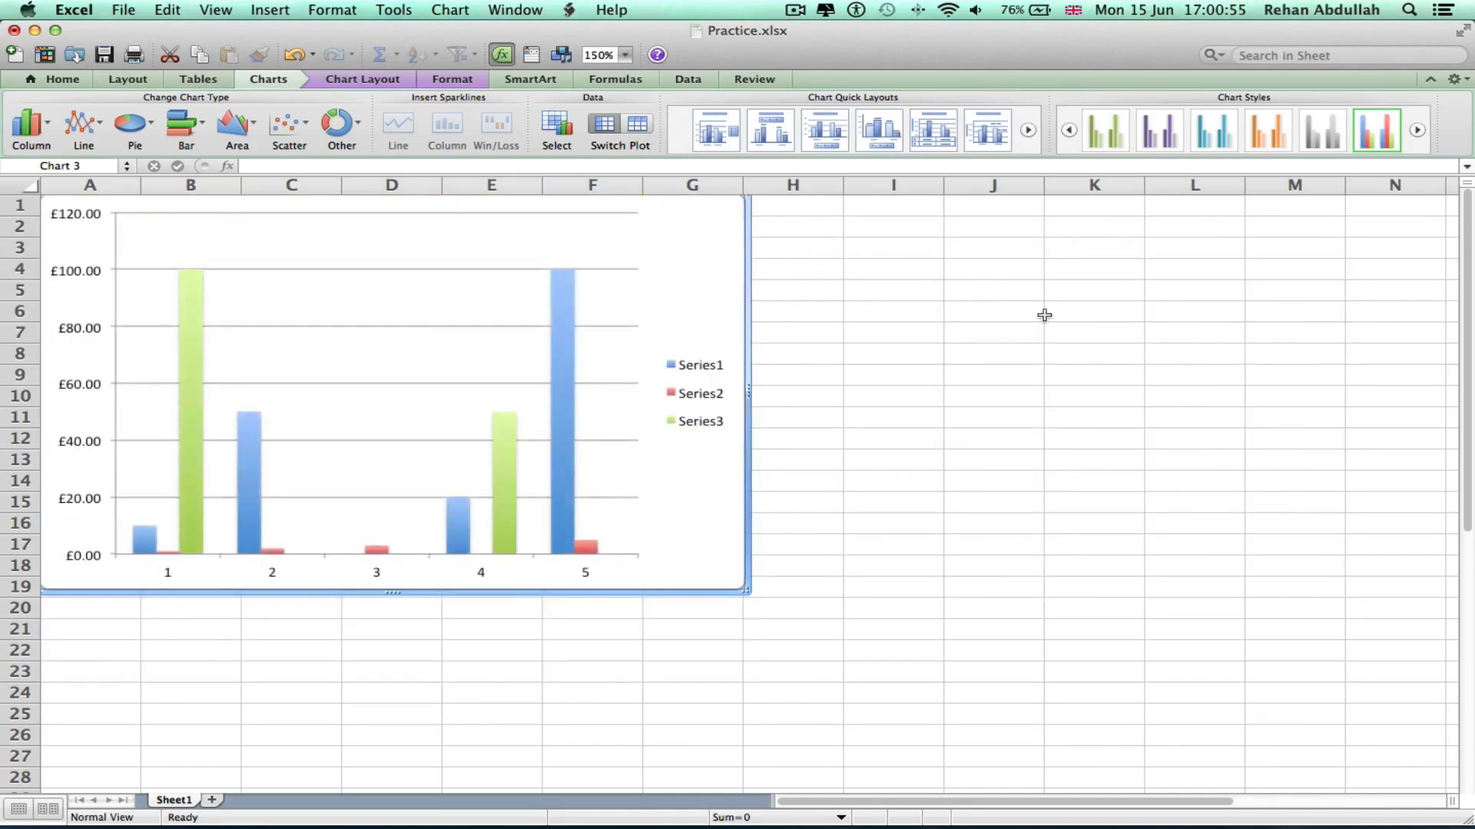
pyautogui.click(1039, 316)
# - Delete the column chart from the sheet
pyautogui.click(619, 395)
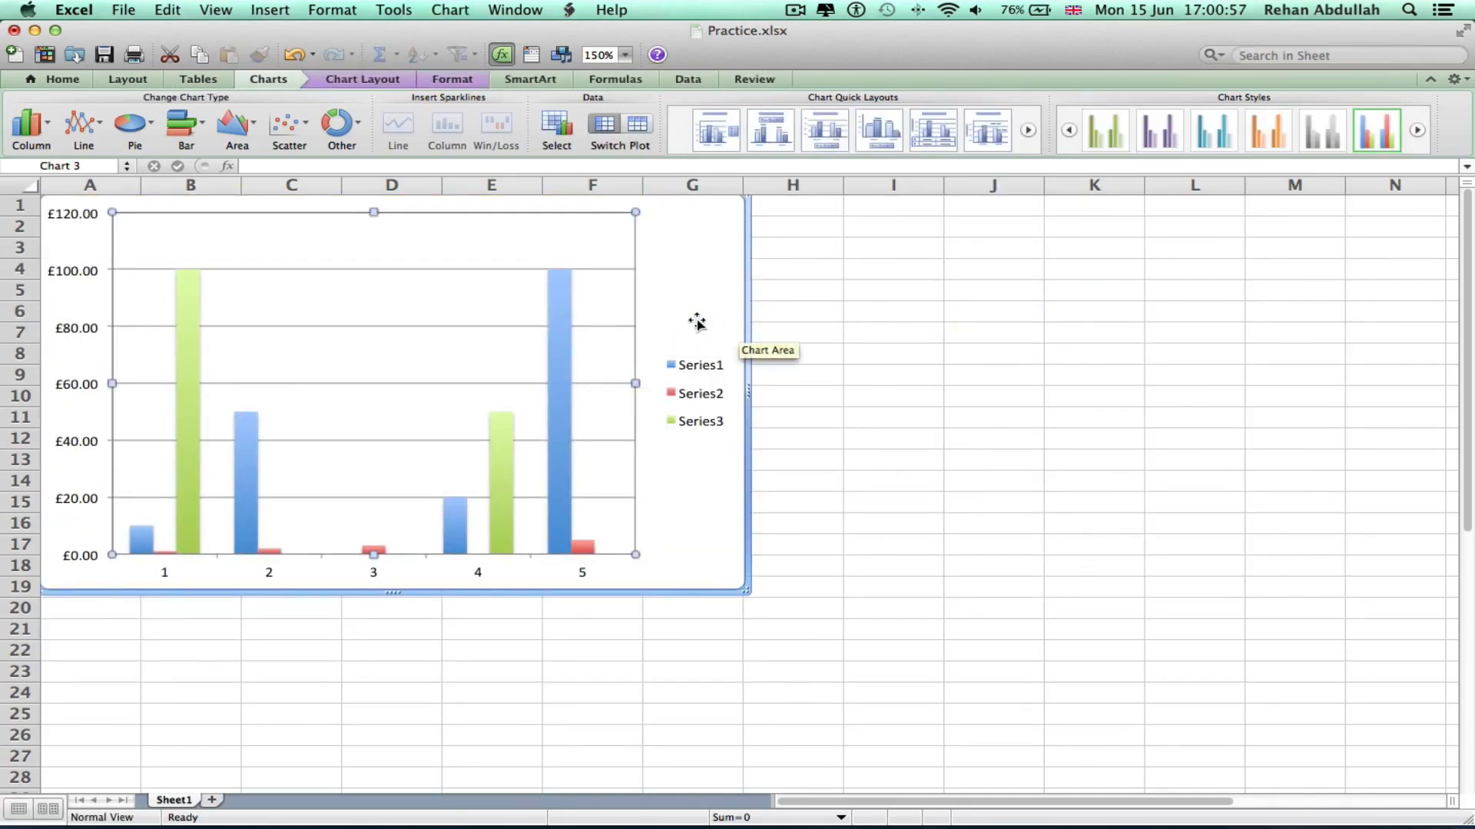
pyautogui.moveTo(697, 324); pyautogui.dragTo(963, 414)
pyautogui.press('BackSpace')
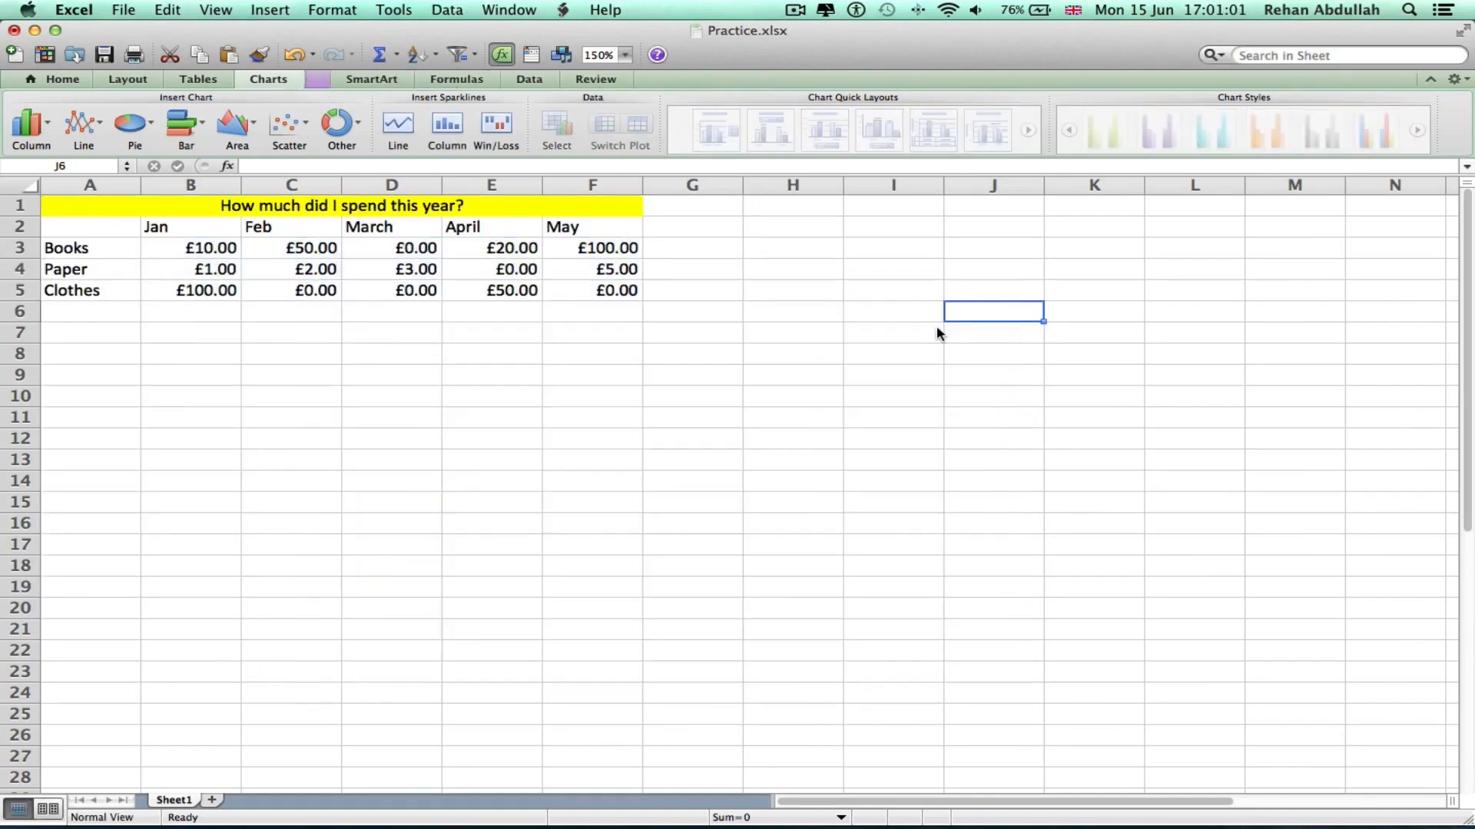
pyautogui.click(776, 383)
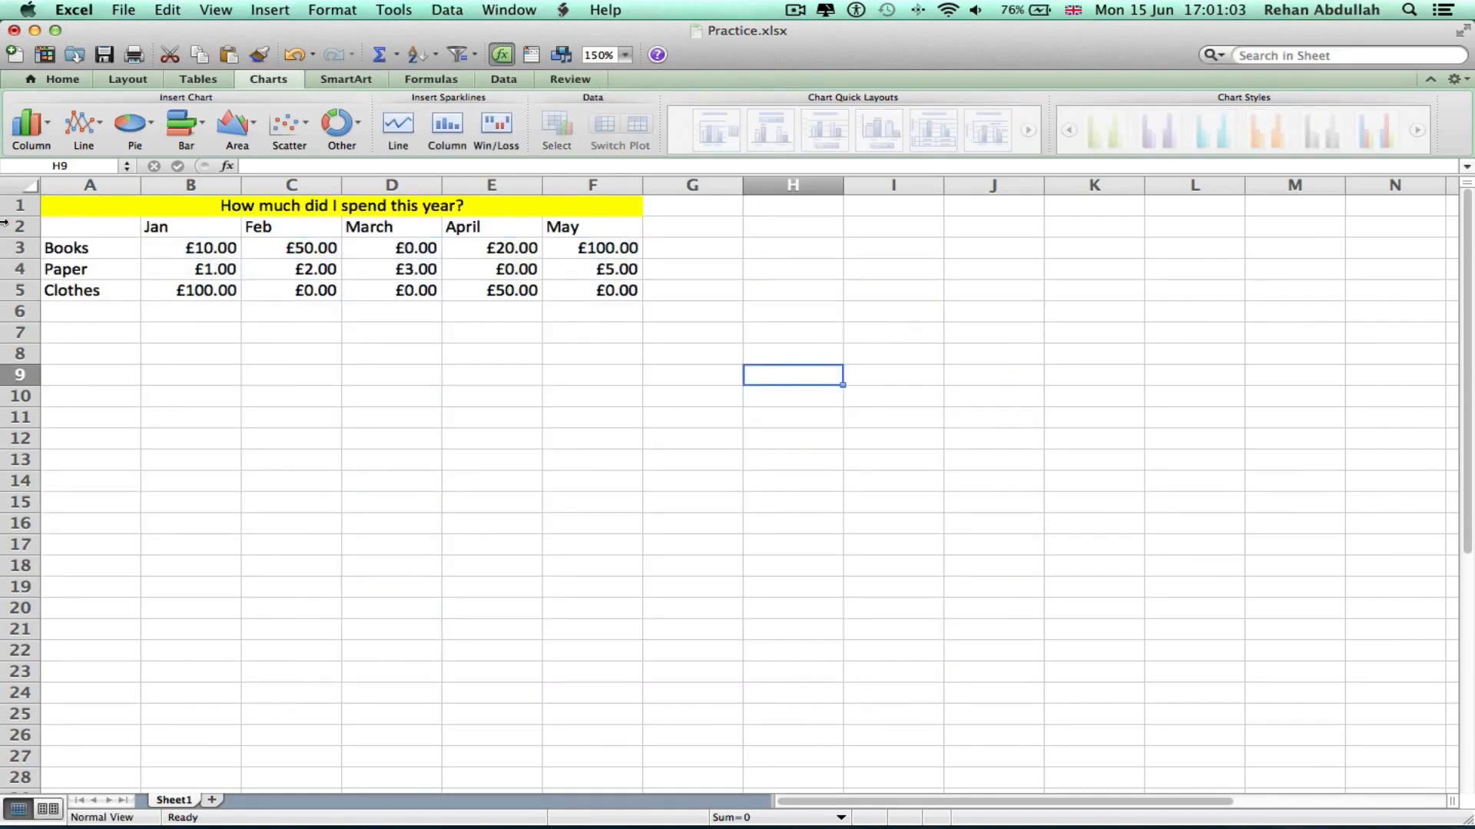
pyautogui.click(61, 78)
pyautogui.click(935, 460)
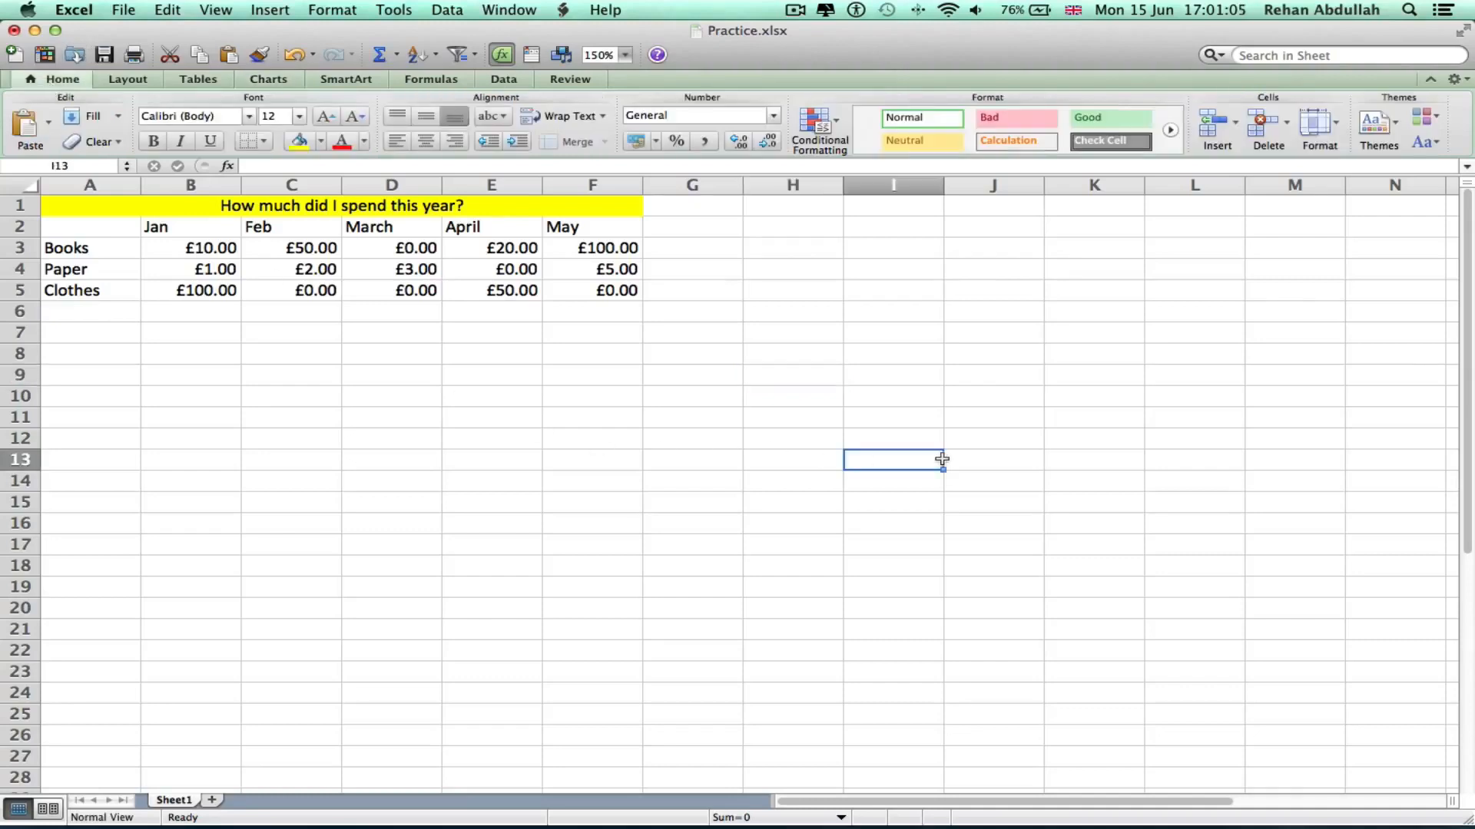
pyautogui.click(769, 261)
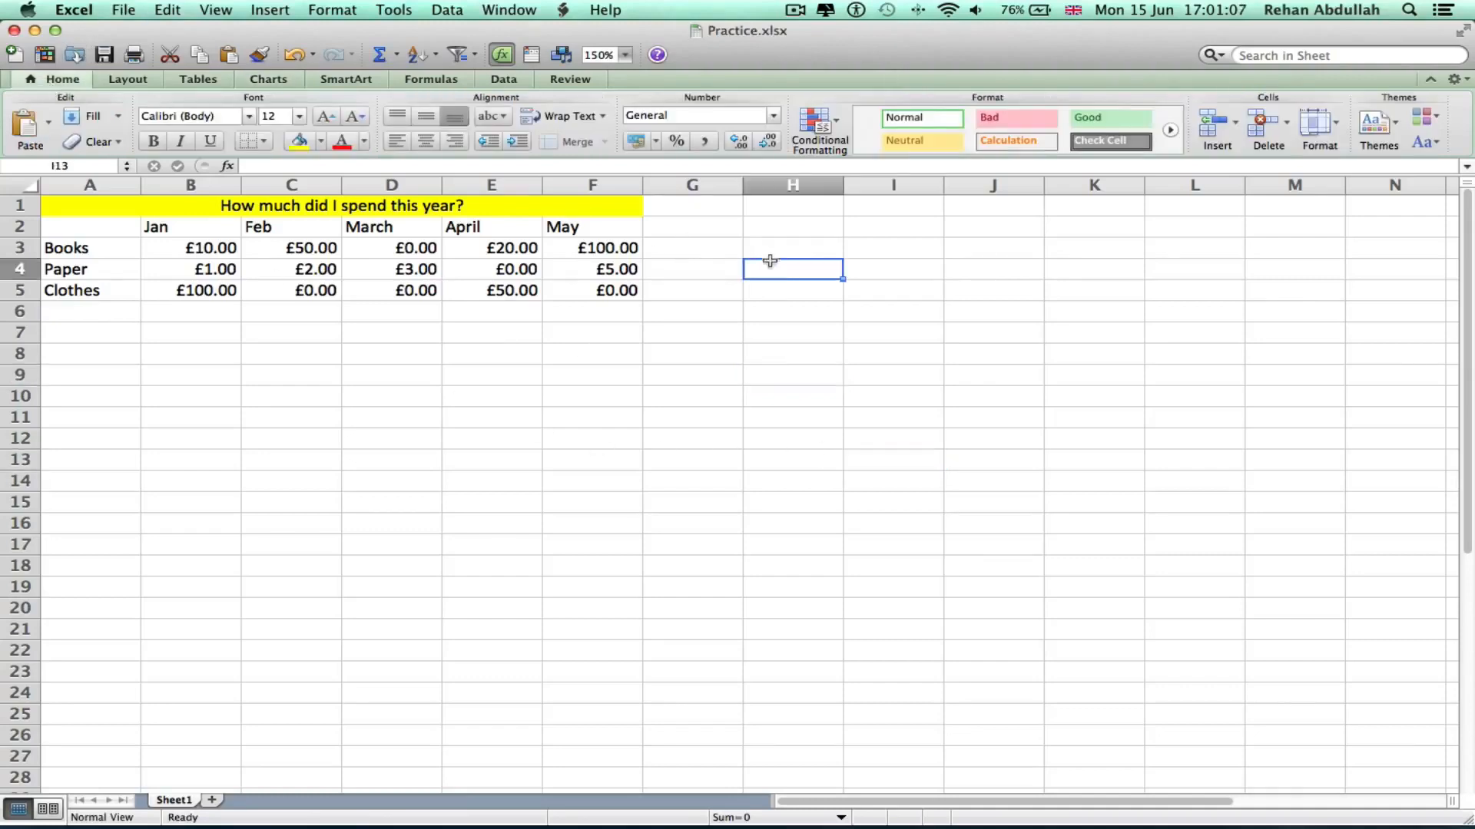
pyautogui.click(126, 79)
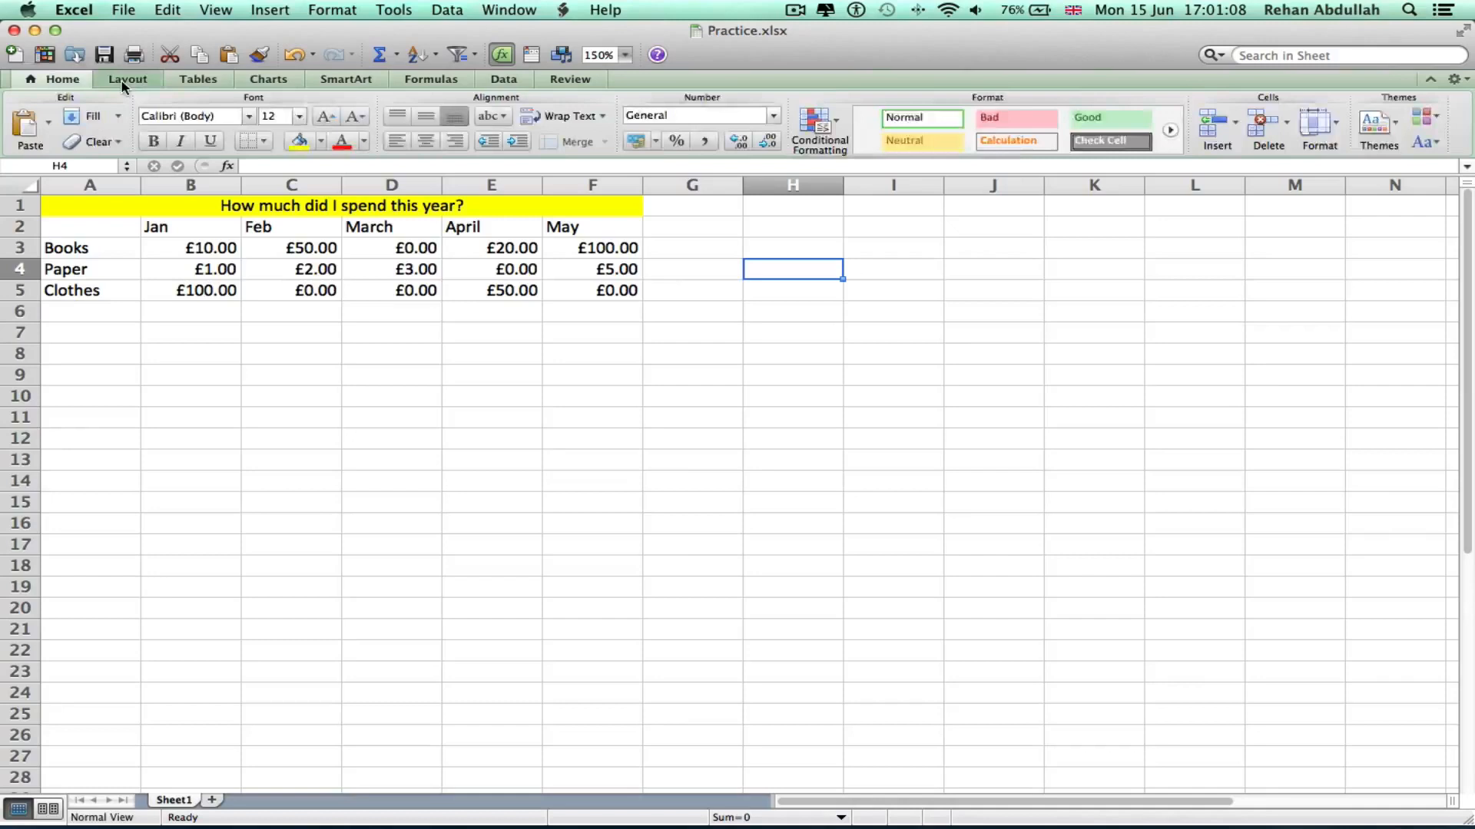
pyautogui.click(61, 82)
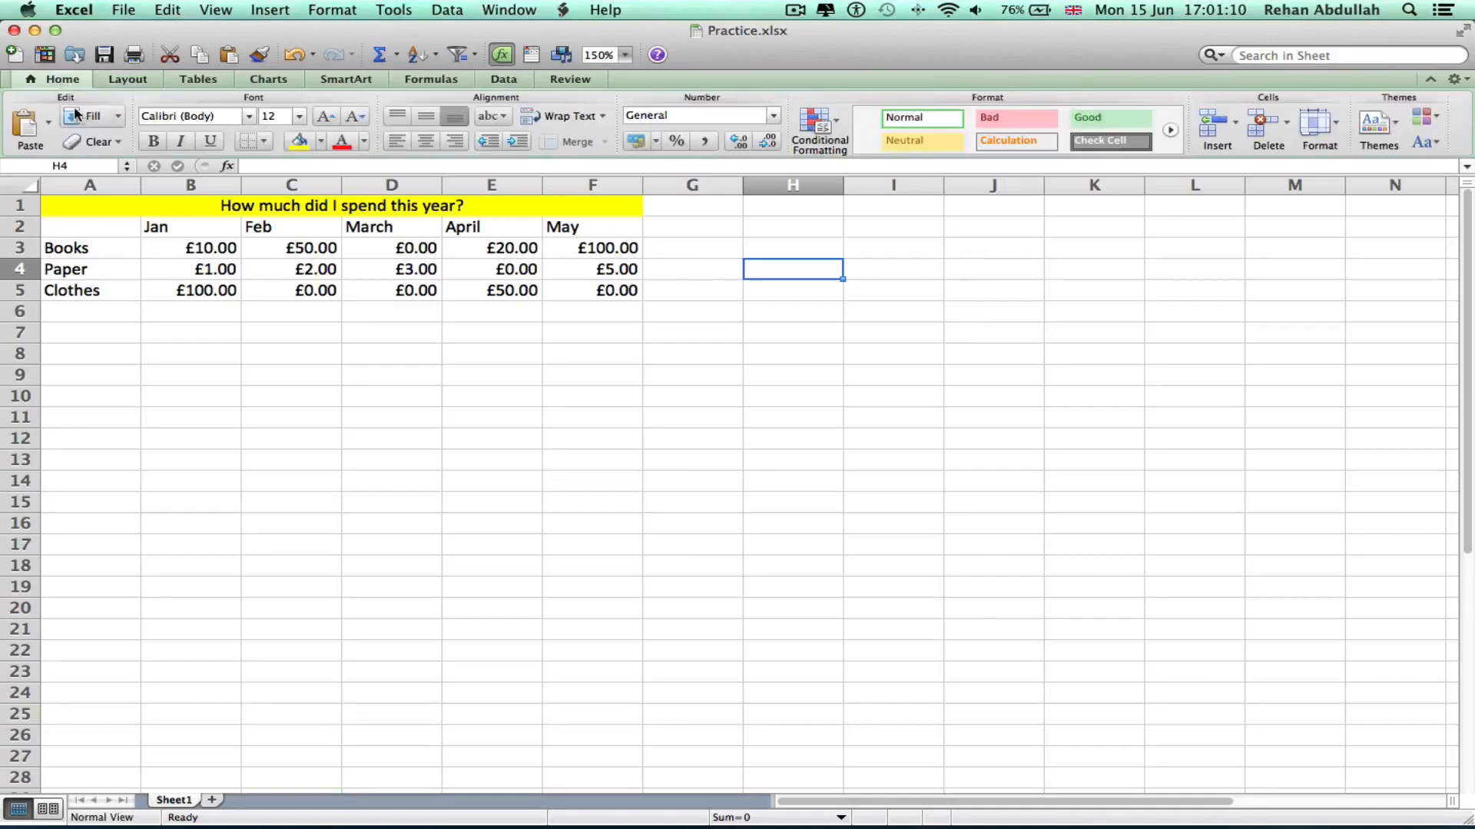
pyautogui.click(192, 80)
# - Try inserting a Clustered Cylinder chart with only the empty cell H4 selected, and delete the chart
pyautogui.click(281, 77)
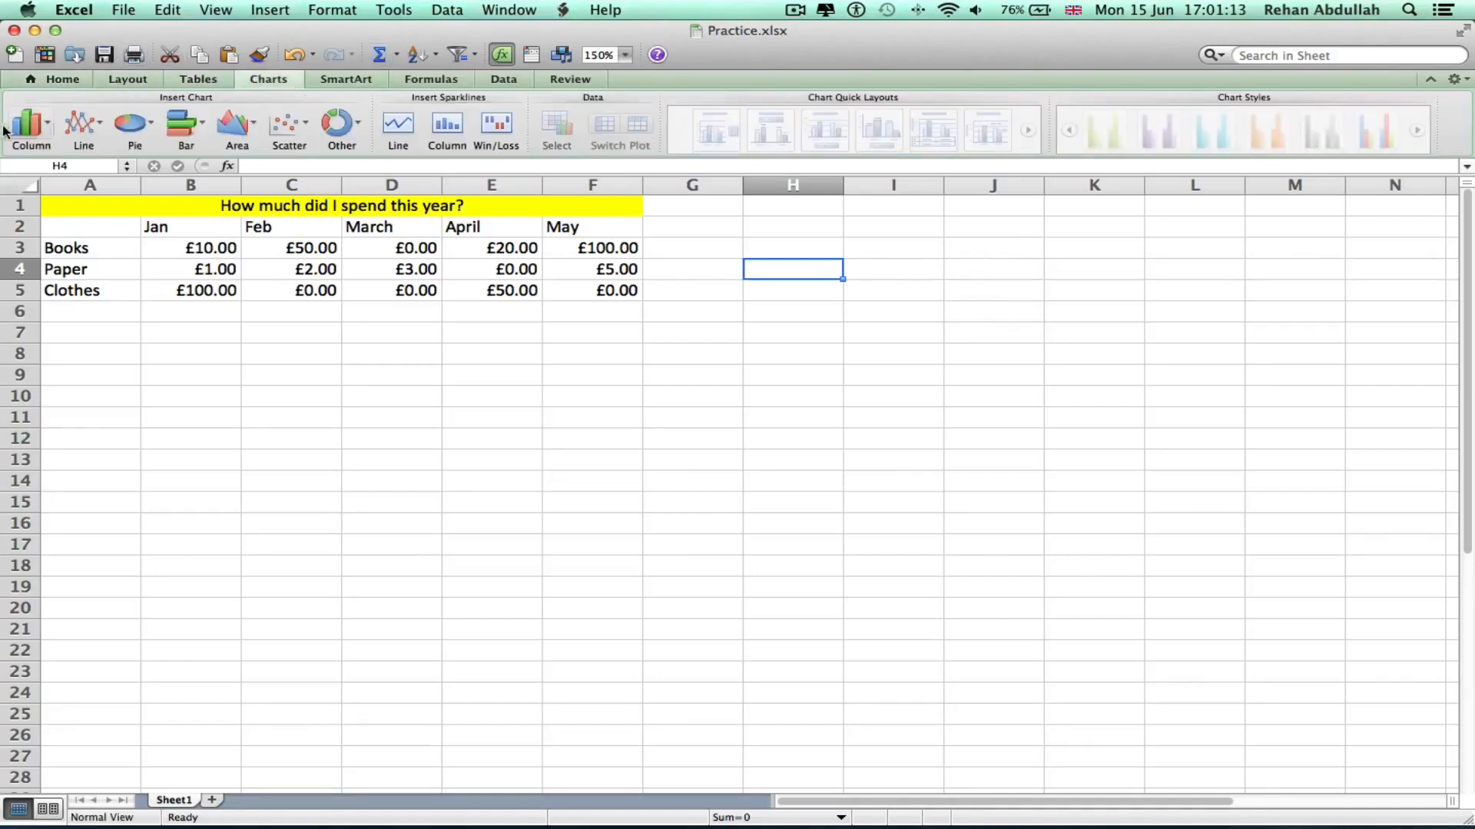
pyautogui.click(29, 131)
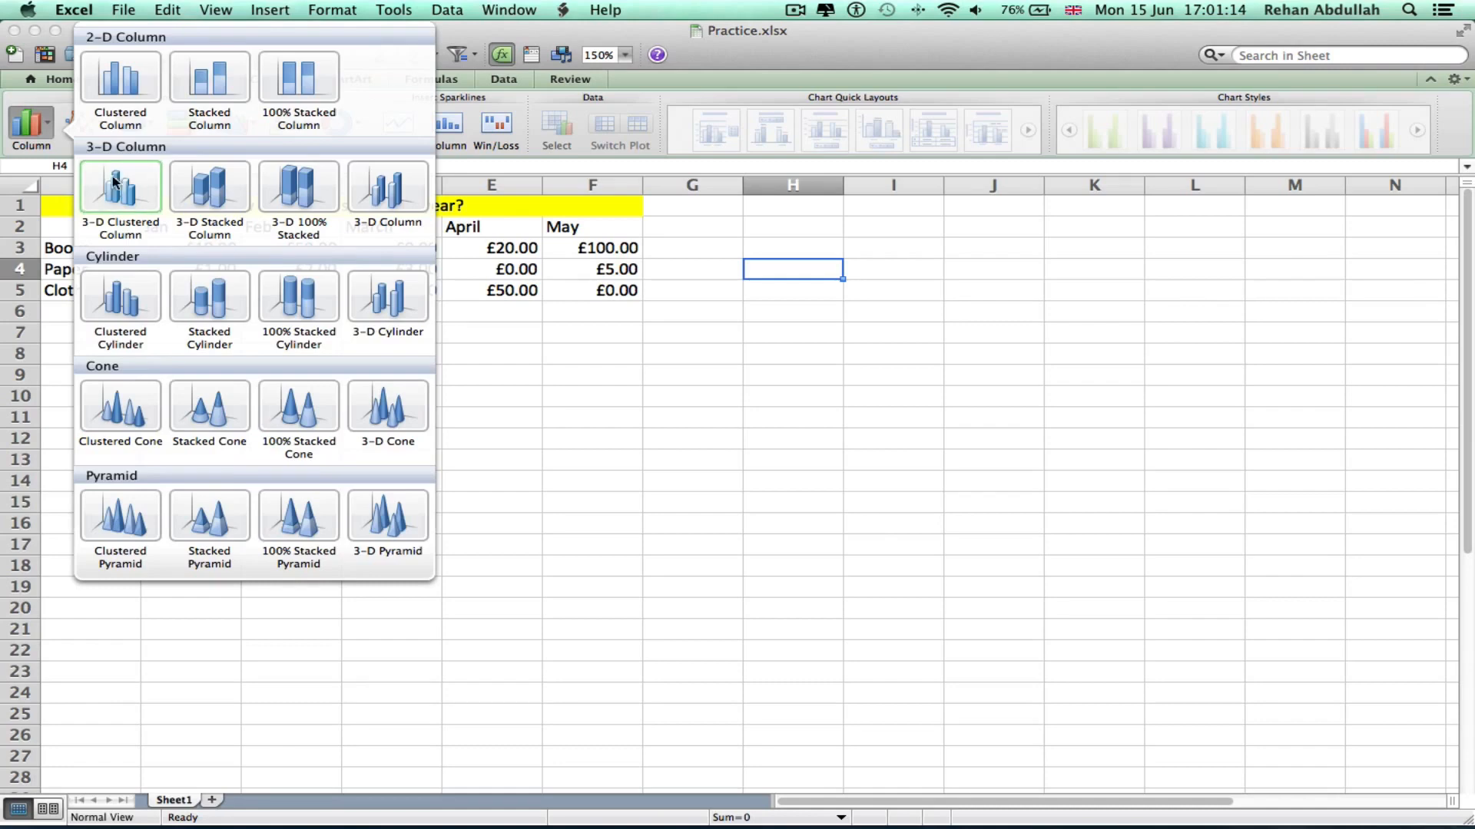
pyautogui.click(129, 301)
pyautogui.moveTo(891, 418); pyautogui.dragTo(568, 415)
pyautogui.press('Delete')
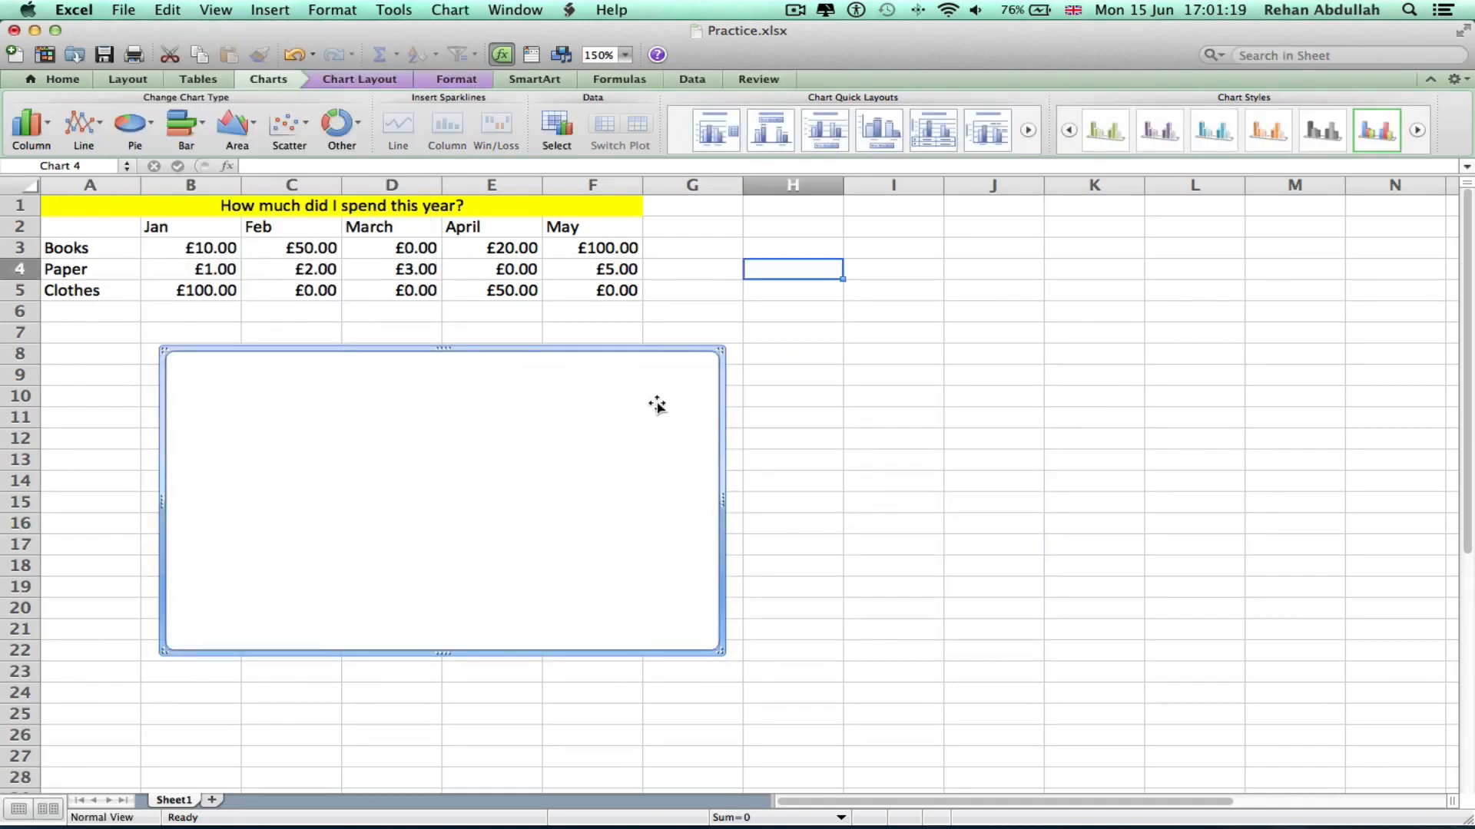
# - Try out a 100% Stacked Column chart of the spending amounts in B3:F5, and delete it
pyautogui.moveTo(169, 242); pyautogui.dragTo(568, 294)
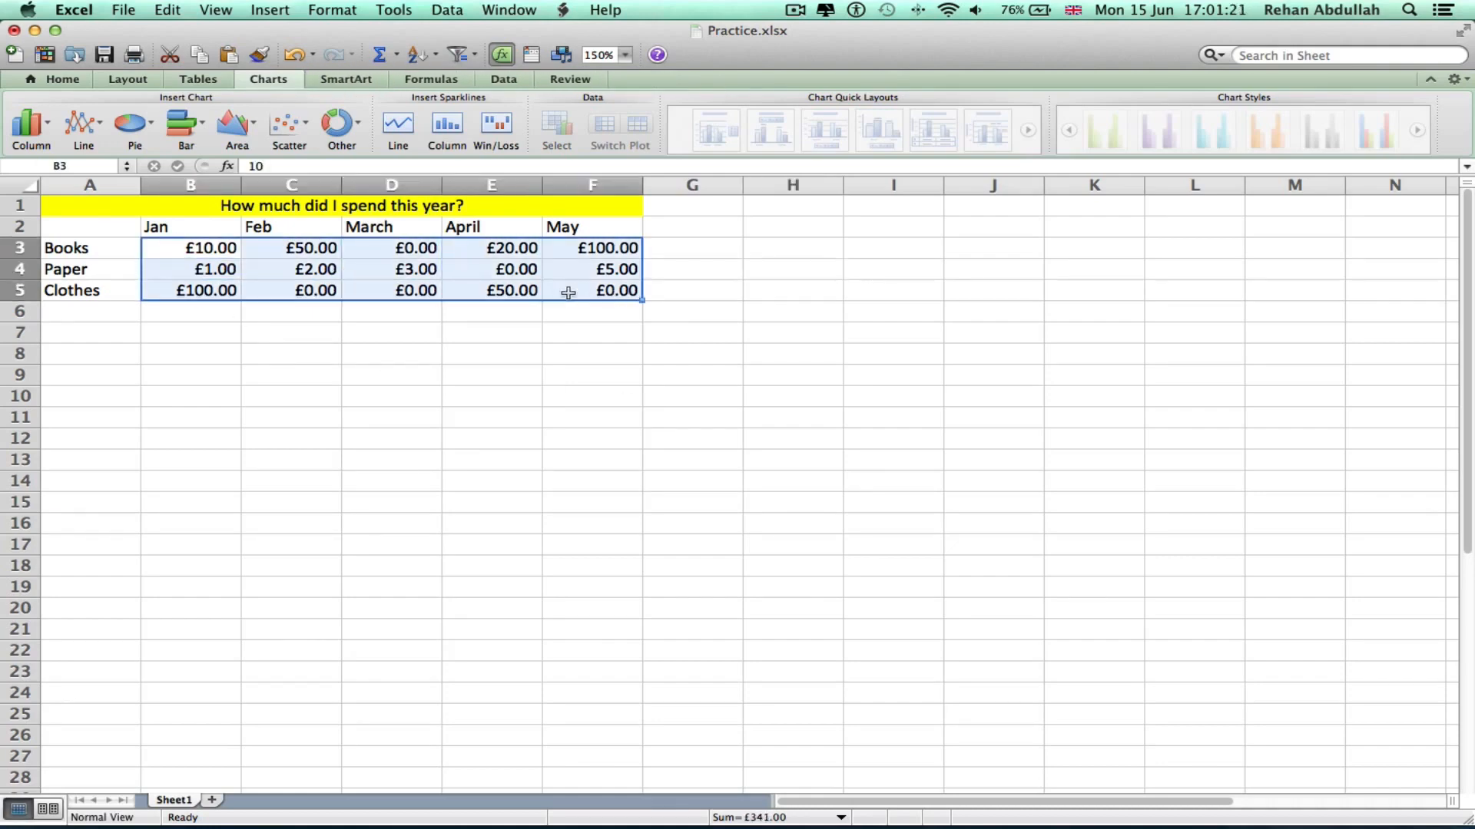
pyautogui.click(31, 124)
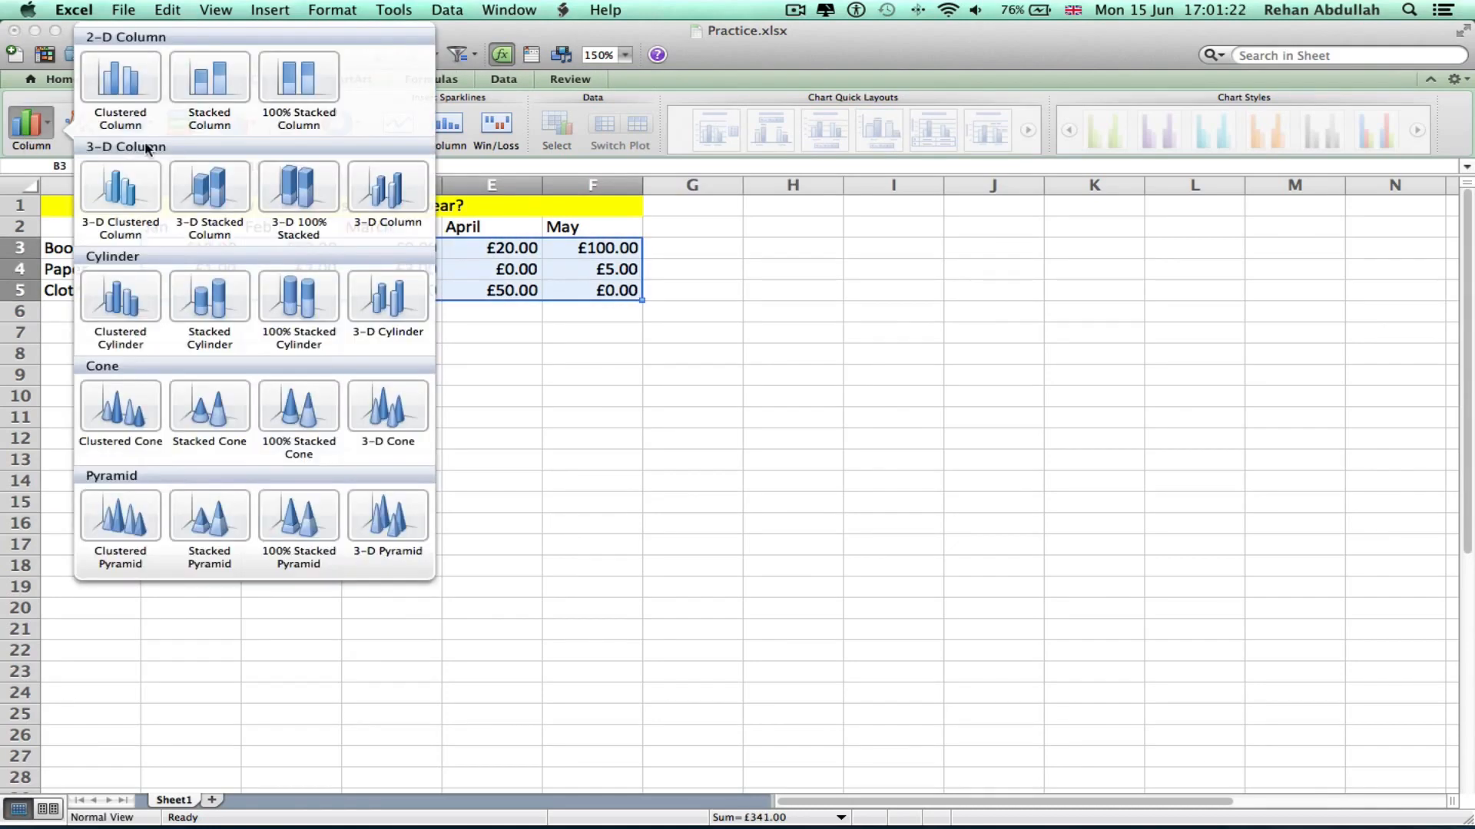
pyautogui.click(299, 77)
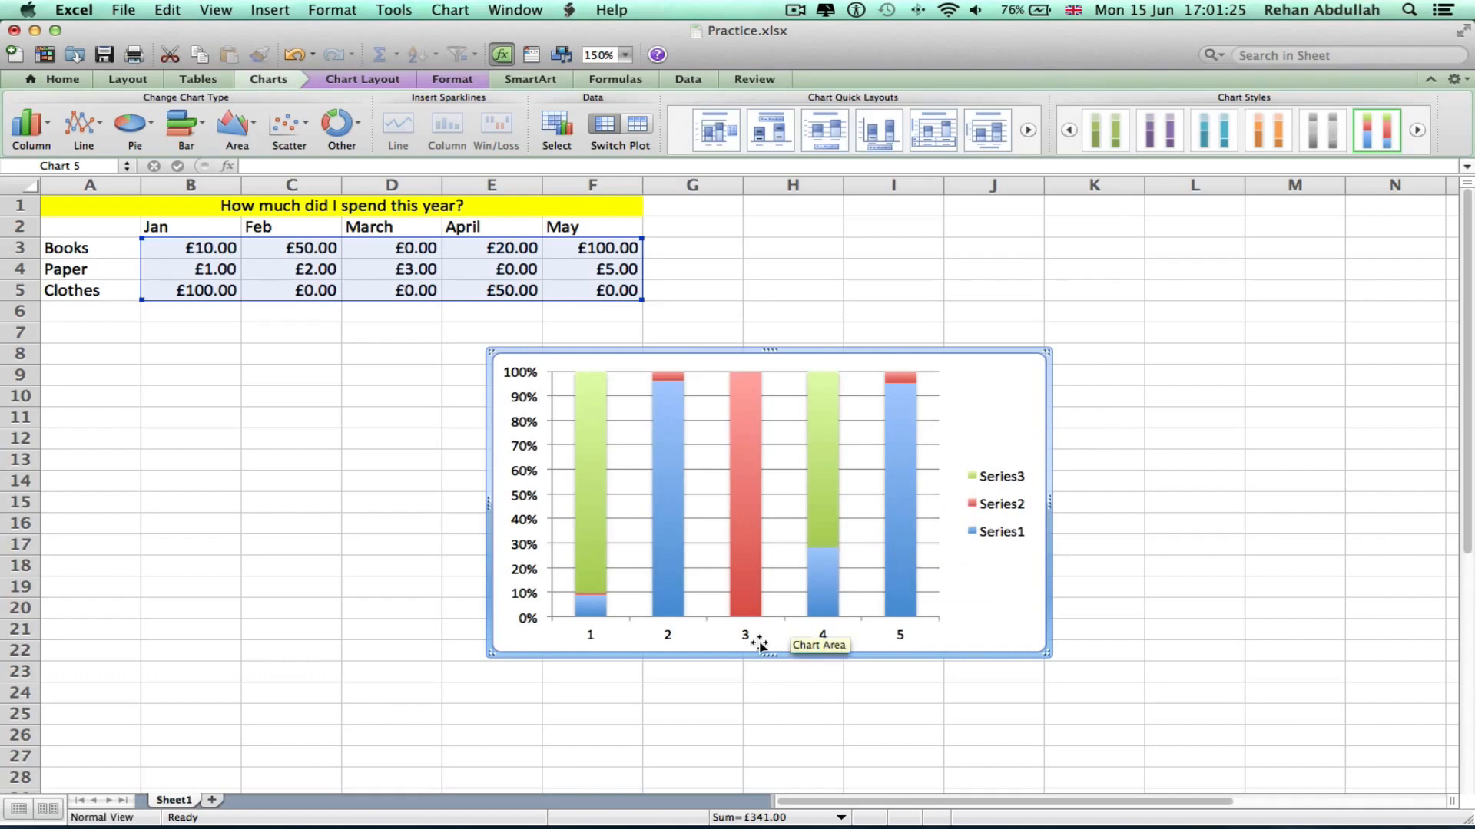
pyautogui.moveTo(952, 414); pyautogui.dragTo(860, 433)
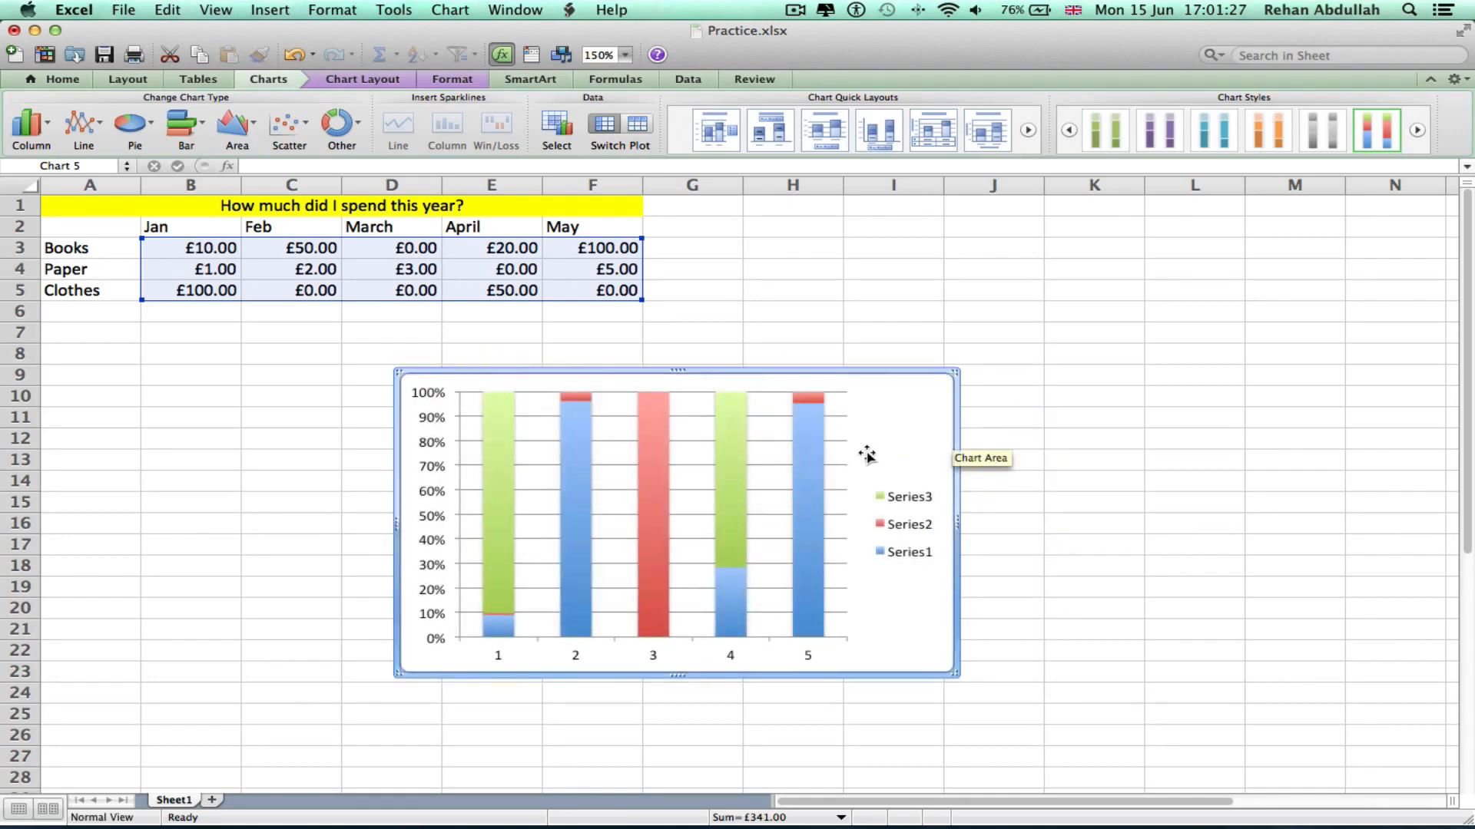
pyautogui.press('Delete')
# - Insert a 2-D Clustered Column chart of B3:F5 and place it directly below the table, starting at column A, row 7
pyautogui.click(31, 125)
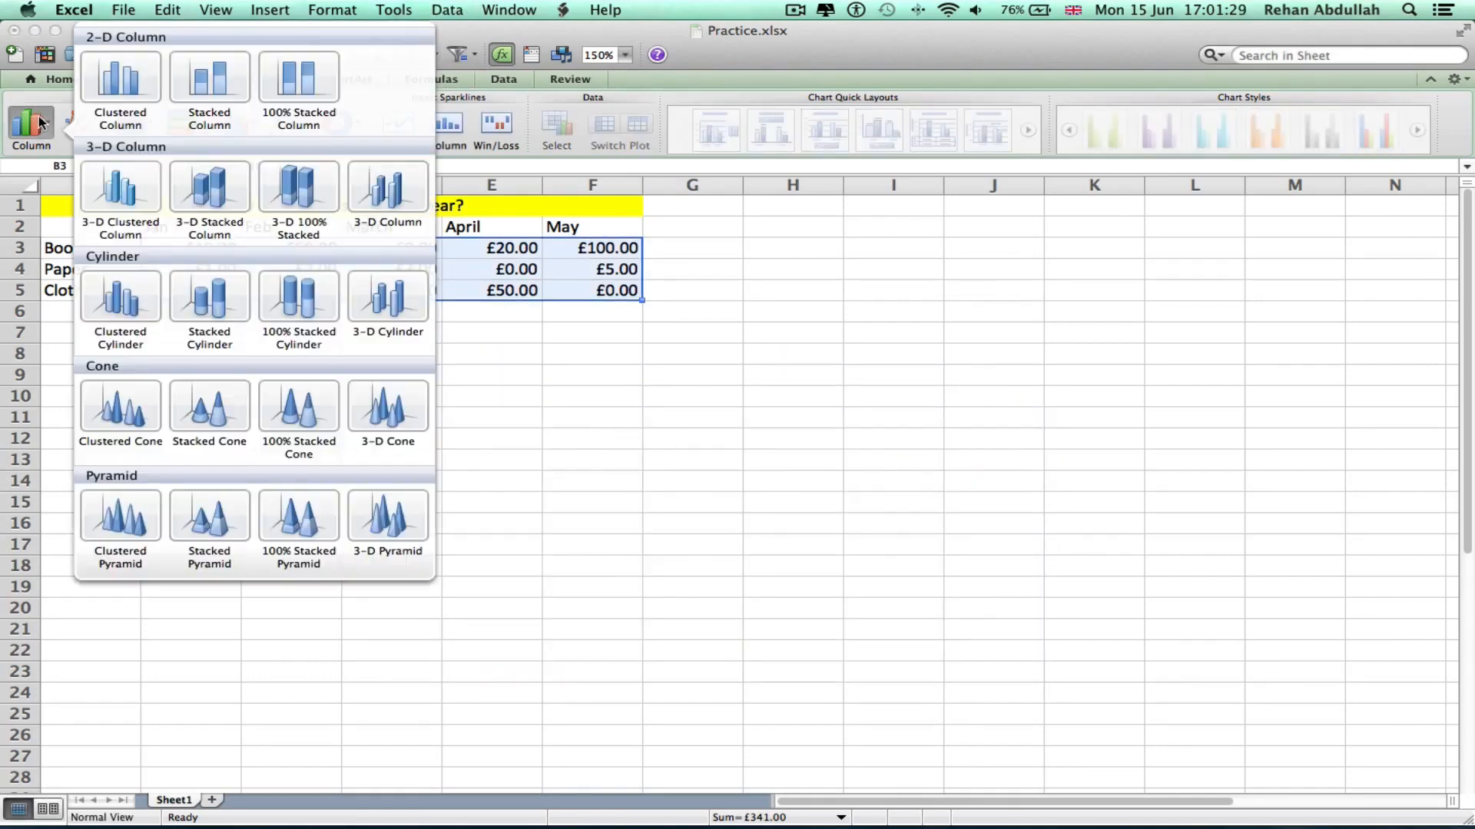
pyautogui.click(119, 77)
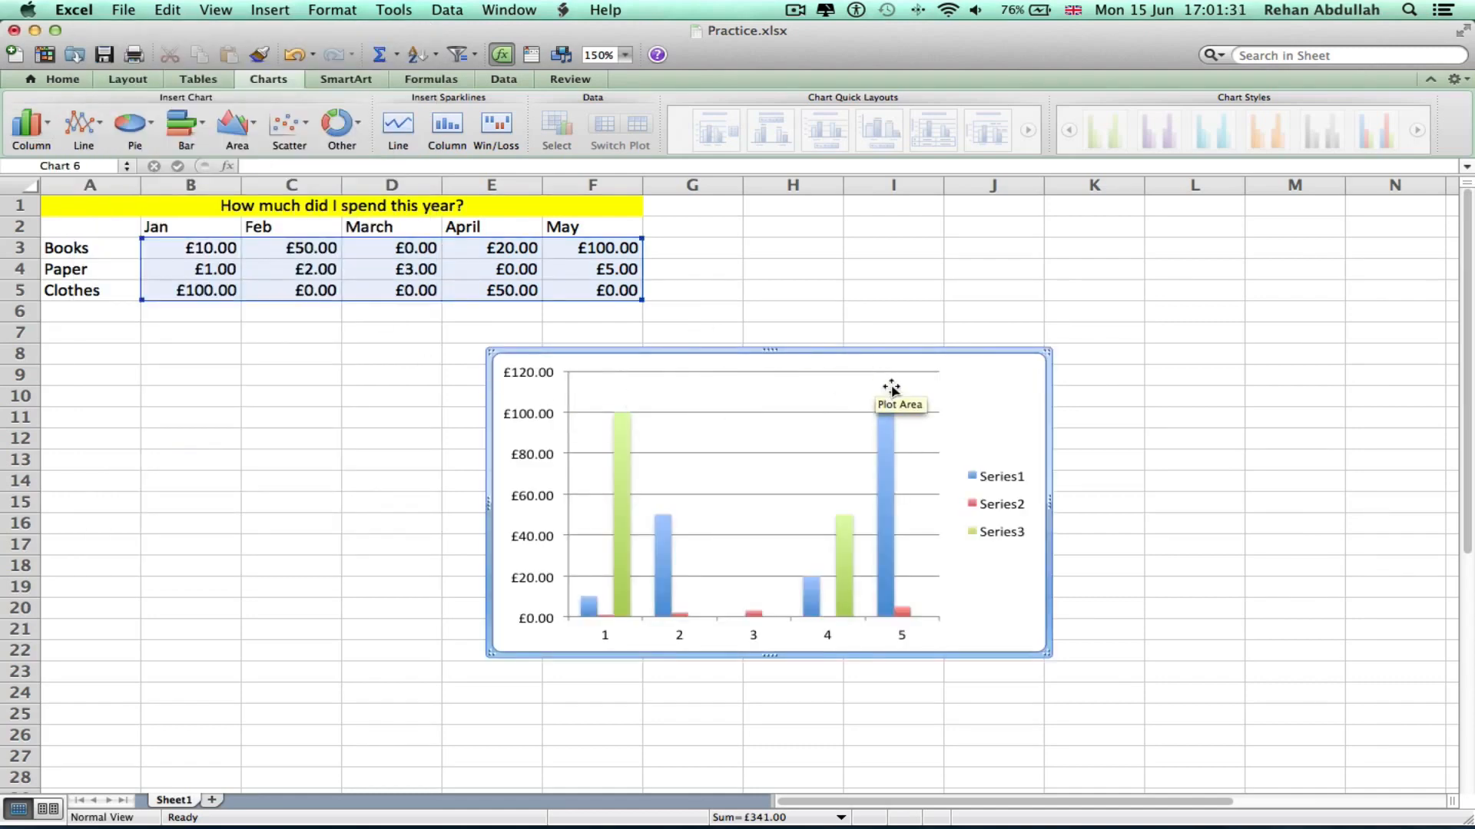
pyautogui.moveTo(963, 371); pyautogui.dragTo(520, 343)
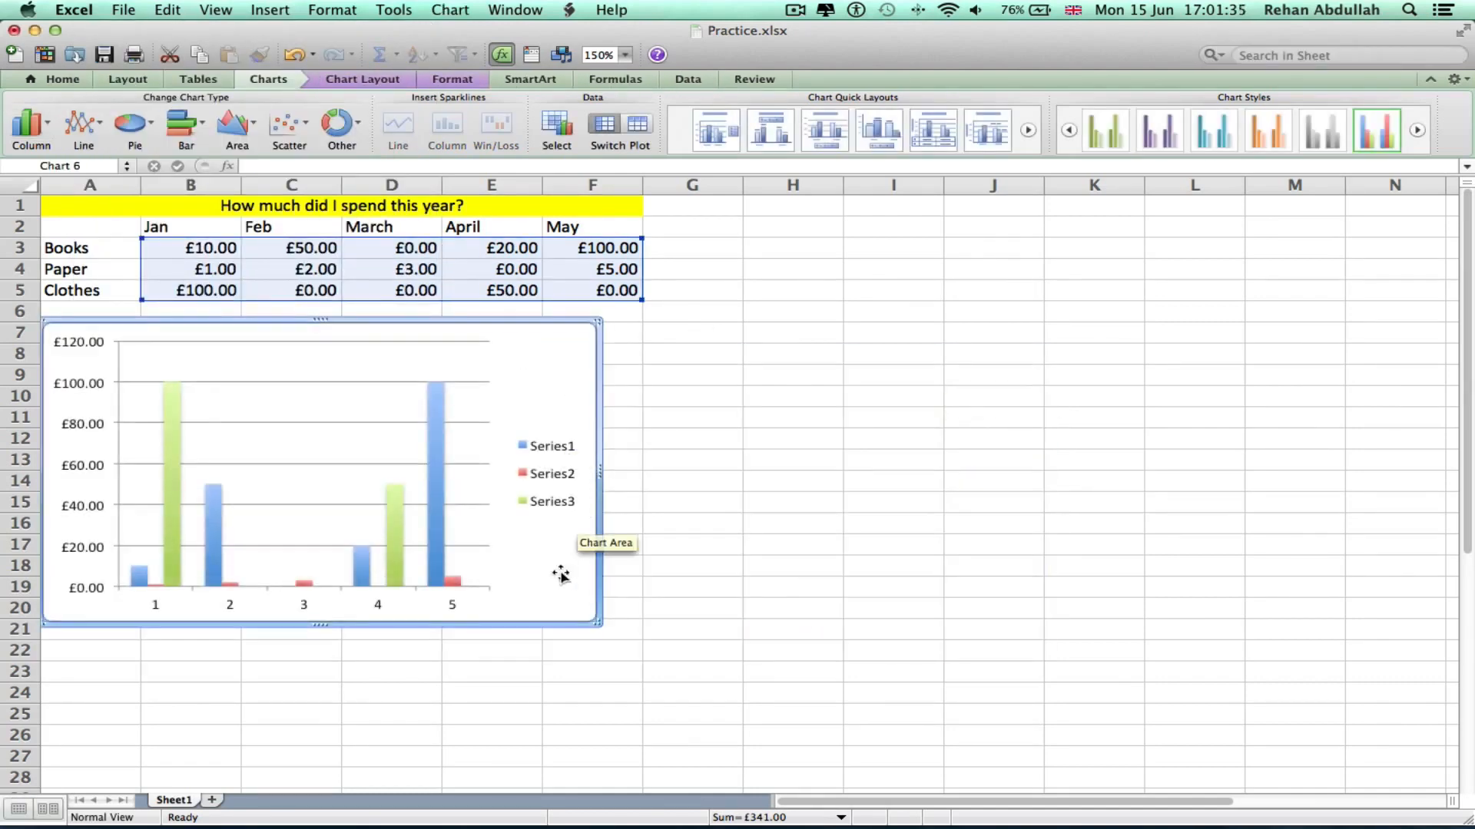
# - Enlarge the column chart to about columns A to G and move it up over the table, to about rows 1 to 18
pyautogui.moveTo(602, 624); pyautogui.dragTo(716, 699)
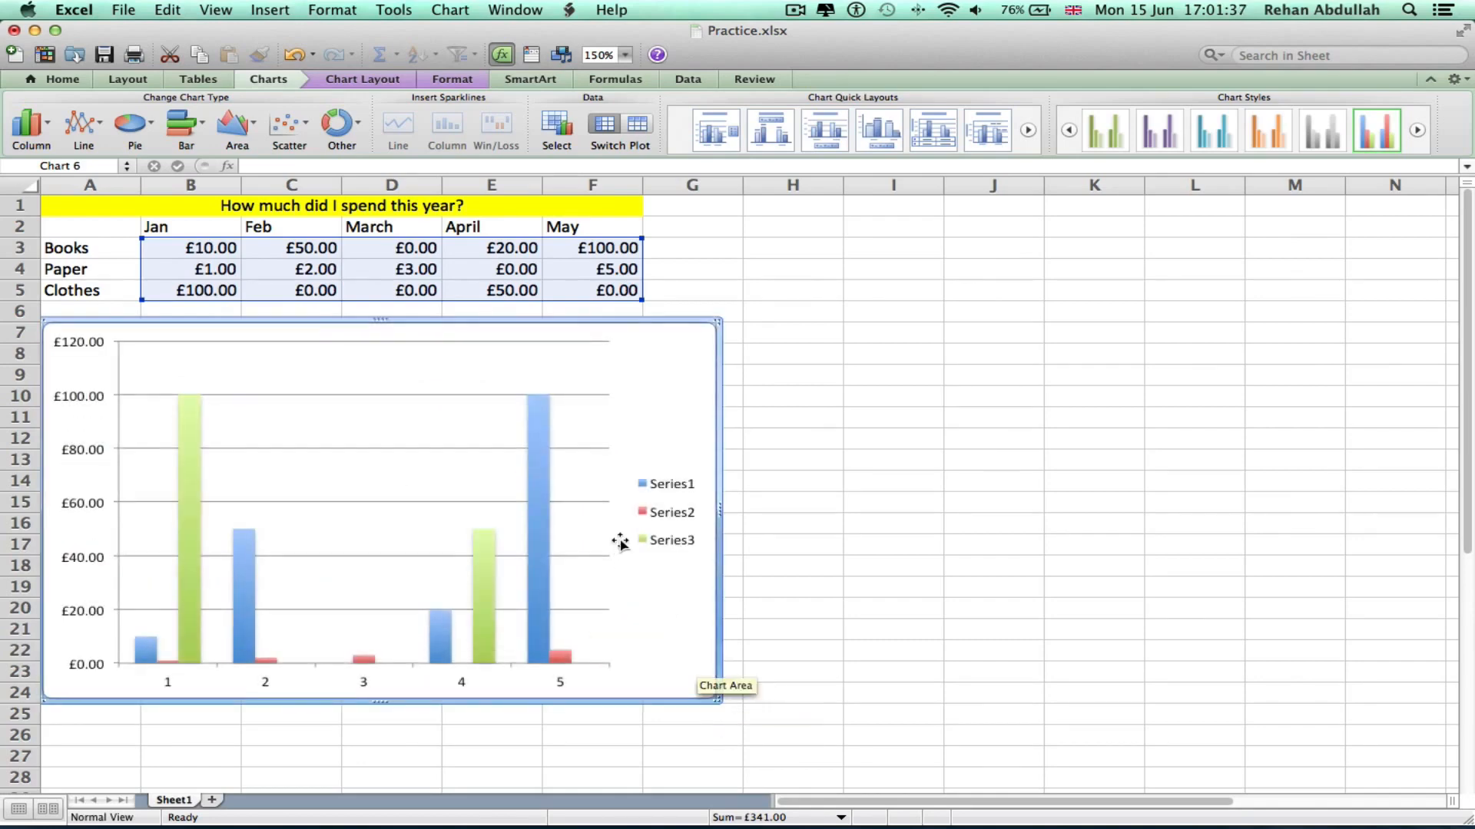
pyautogui.moveTo(615, 454); pyautogui.dragTo(620, 412)
pyautogui.click(856, 395)
pyautogui.click(266, 293)
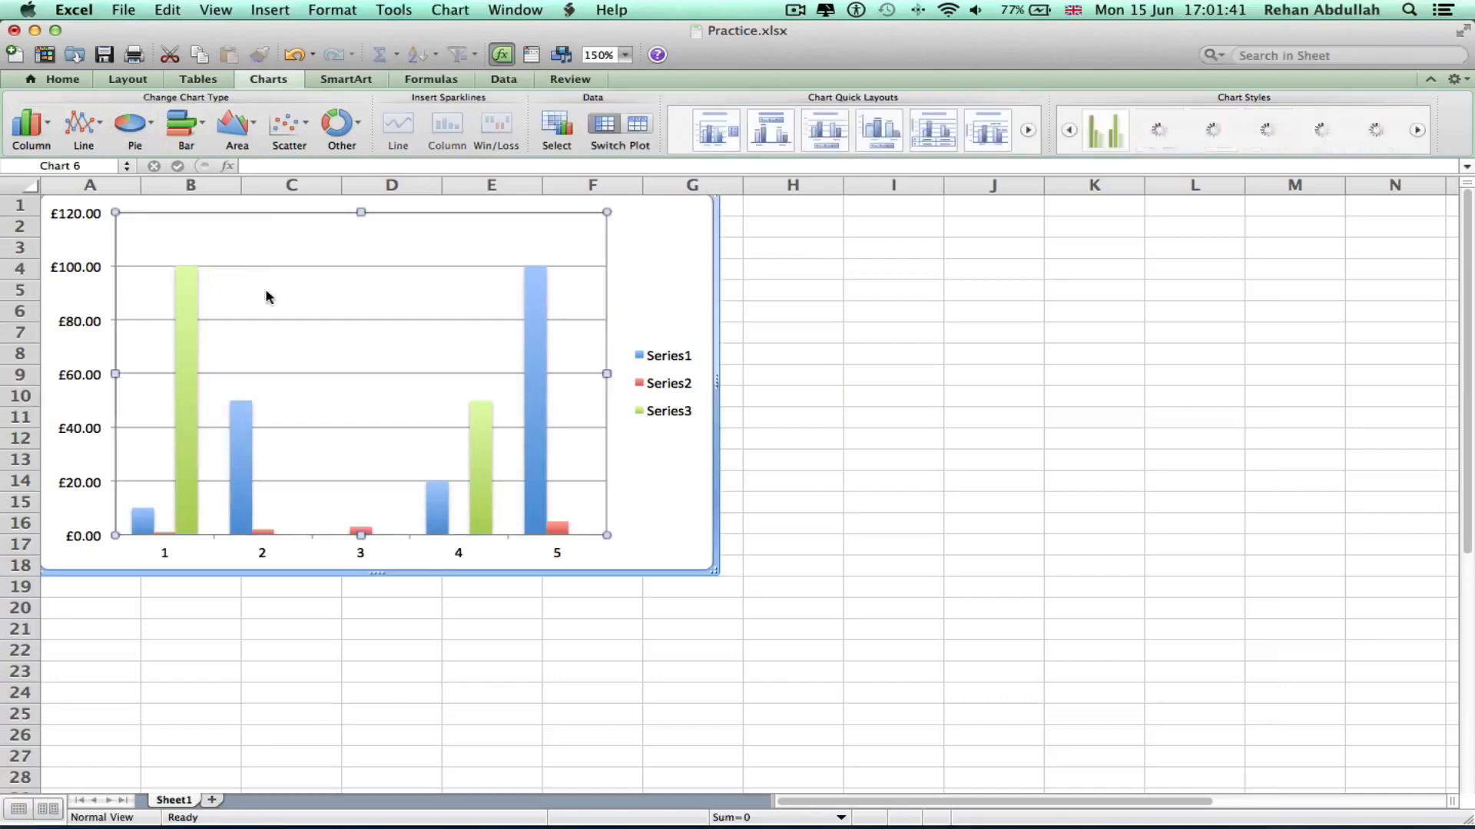
# - Try to set the sheet's page orientation to Landscape
pyautogui.click(77, 80)
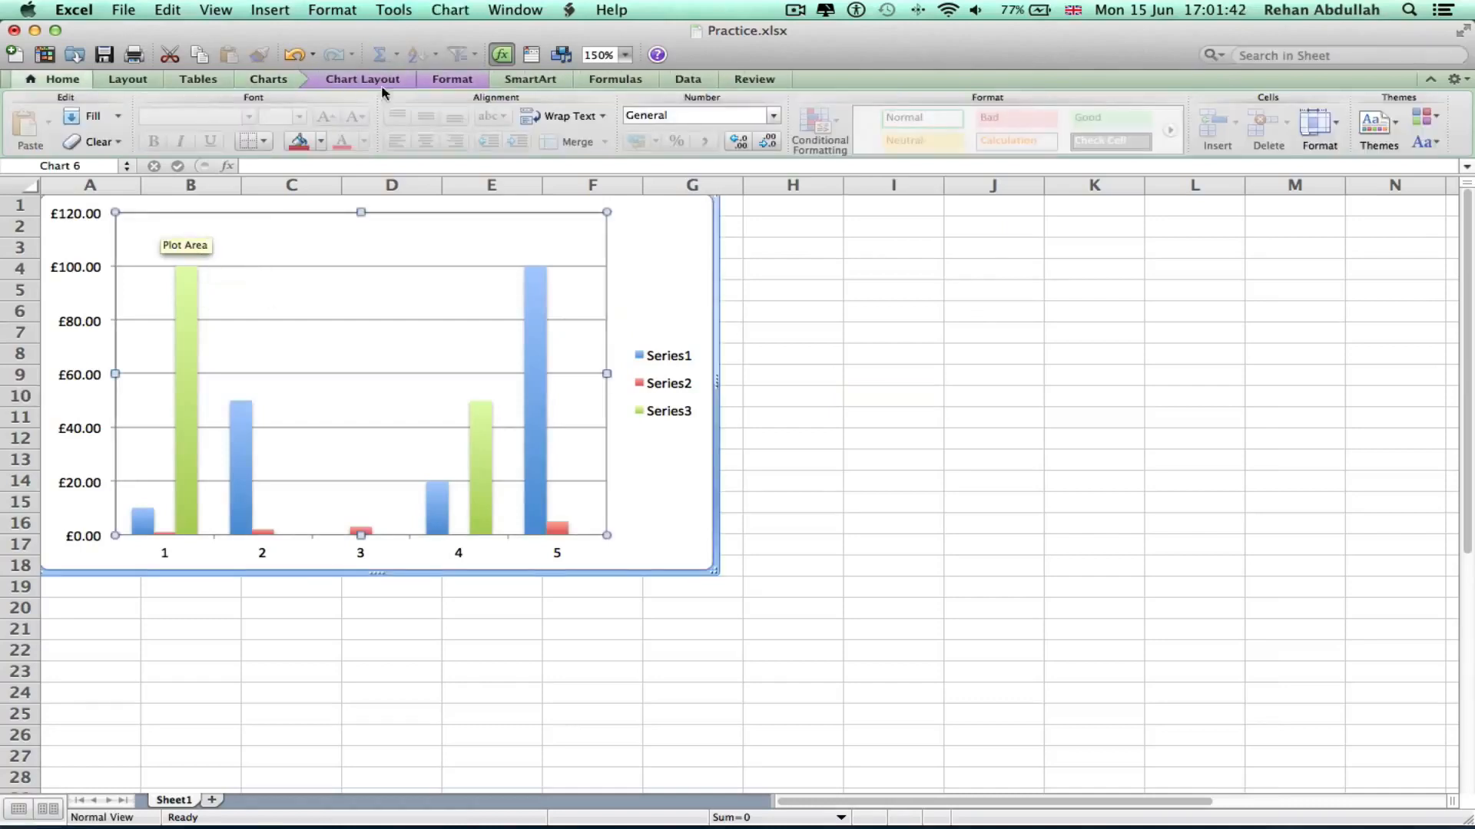
pyautogui.click(124, 80)
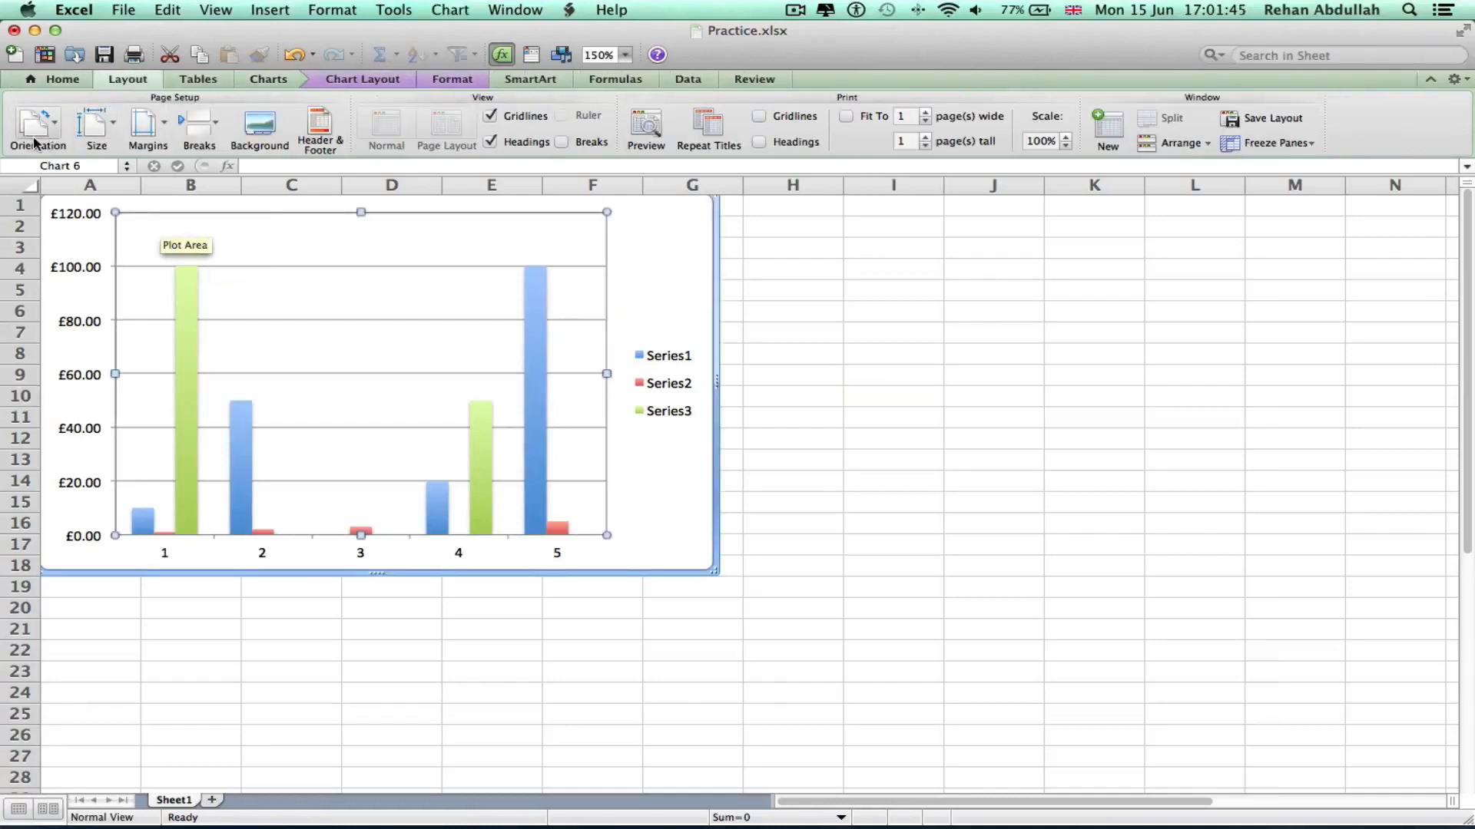
pyautogui.click(43, 135)
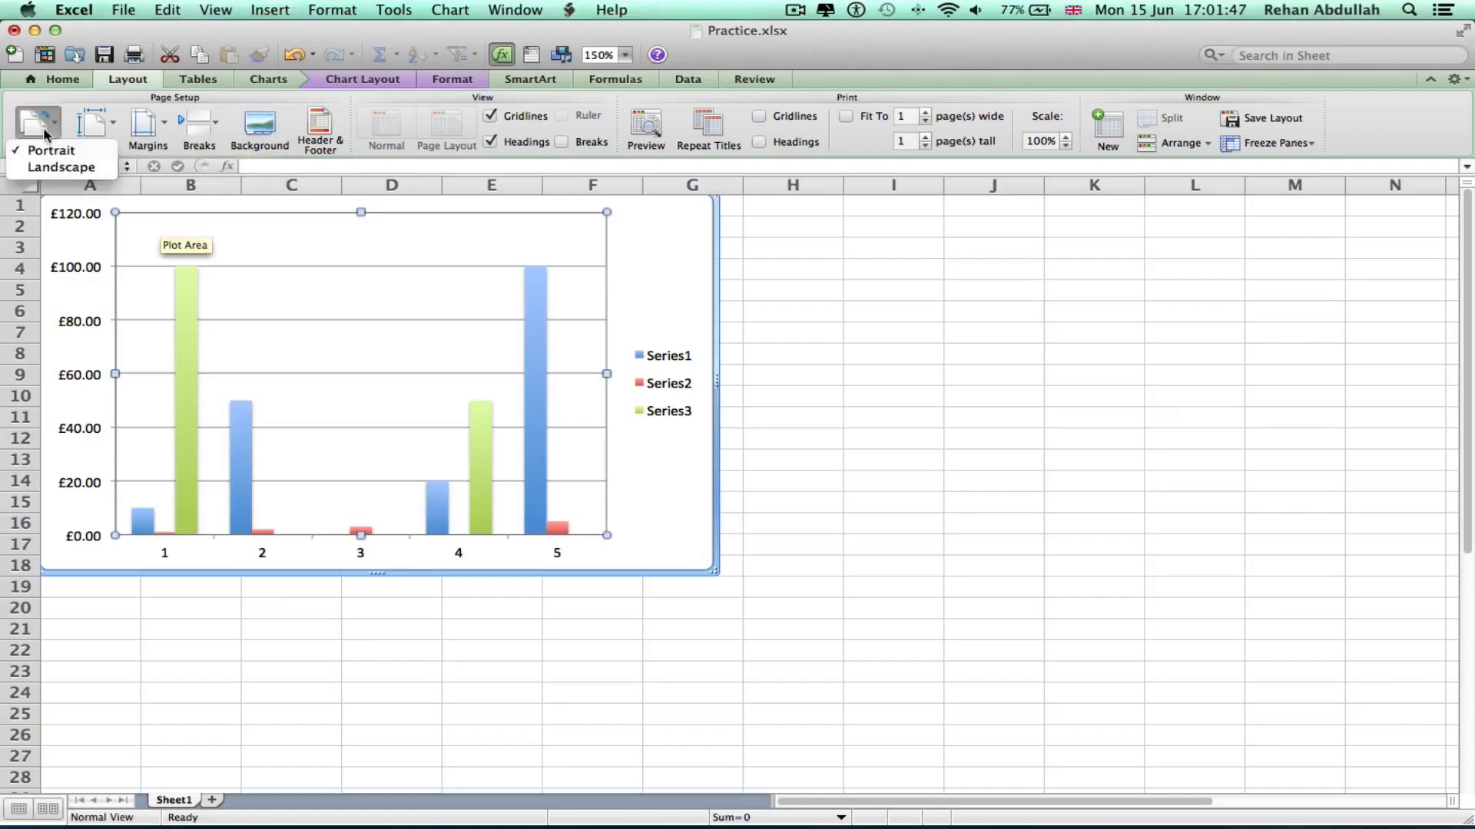
pyautogui.click(40, 169)
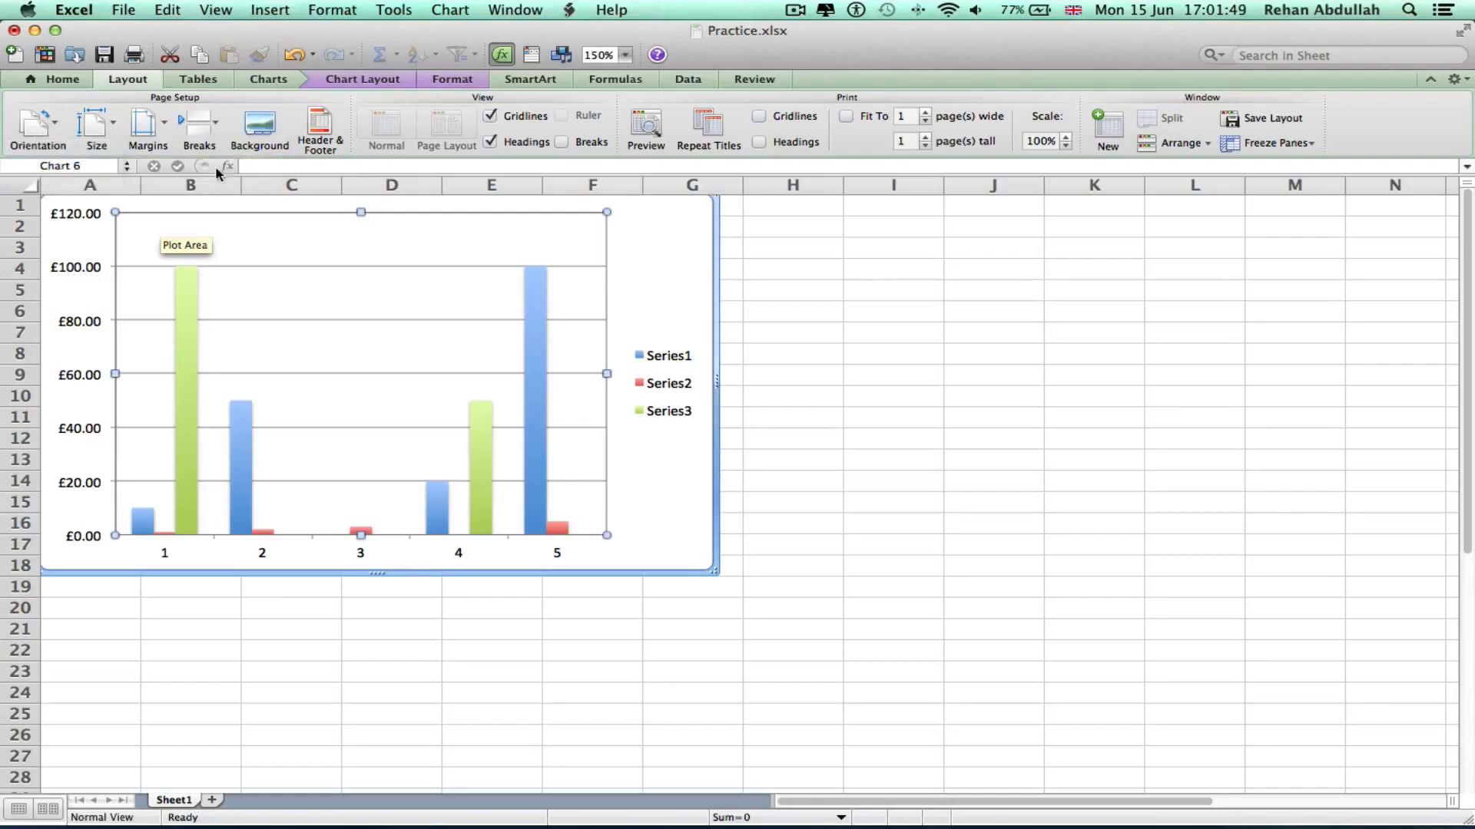
# - Generate a print preview of the sheet as a PDF in Adobe Reader and examine the whole page
pyautogui.click(647, 126)
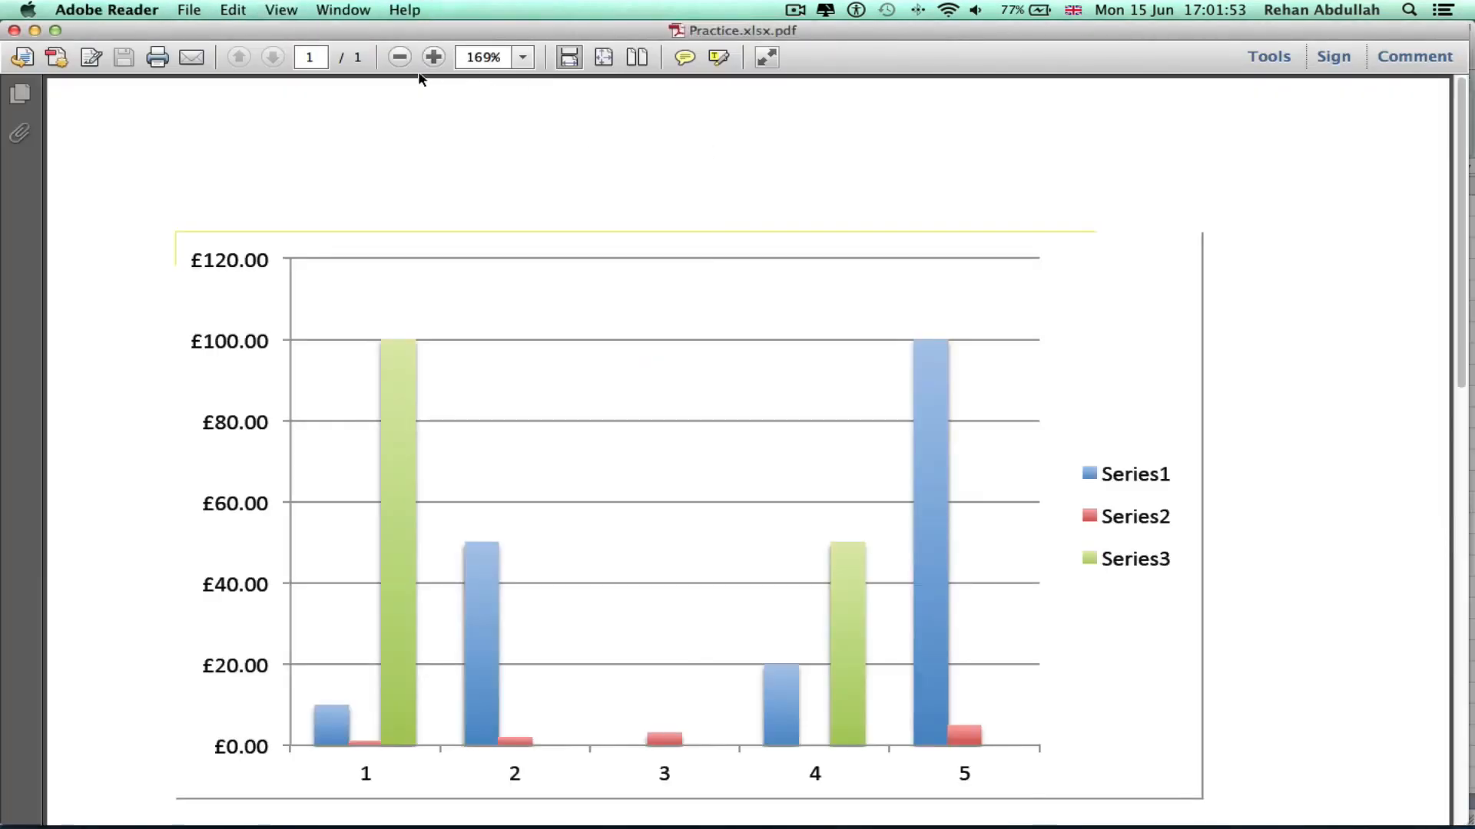
pyautogui.click(399, 58)
pyautogui.click(399, 60)
pyautogui.click(400, 61)
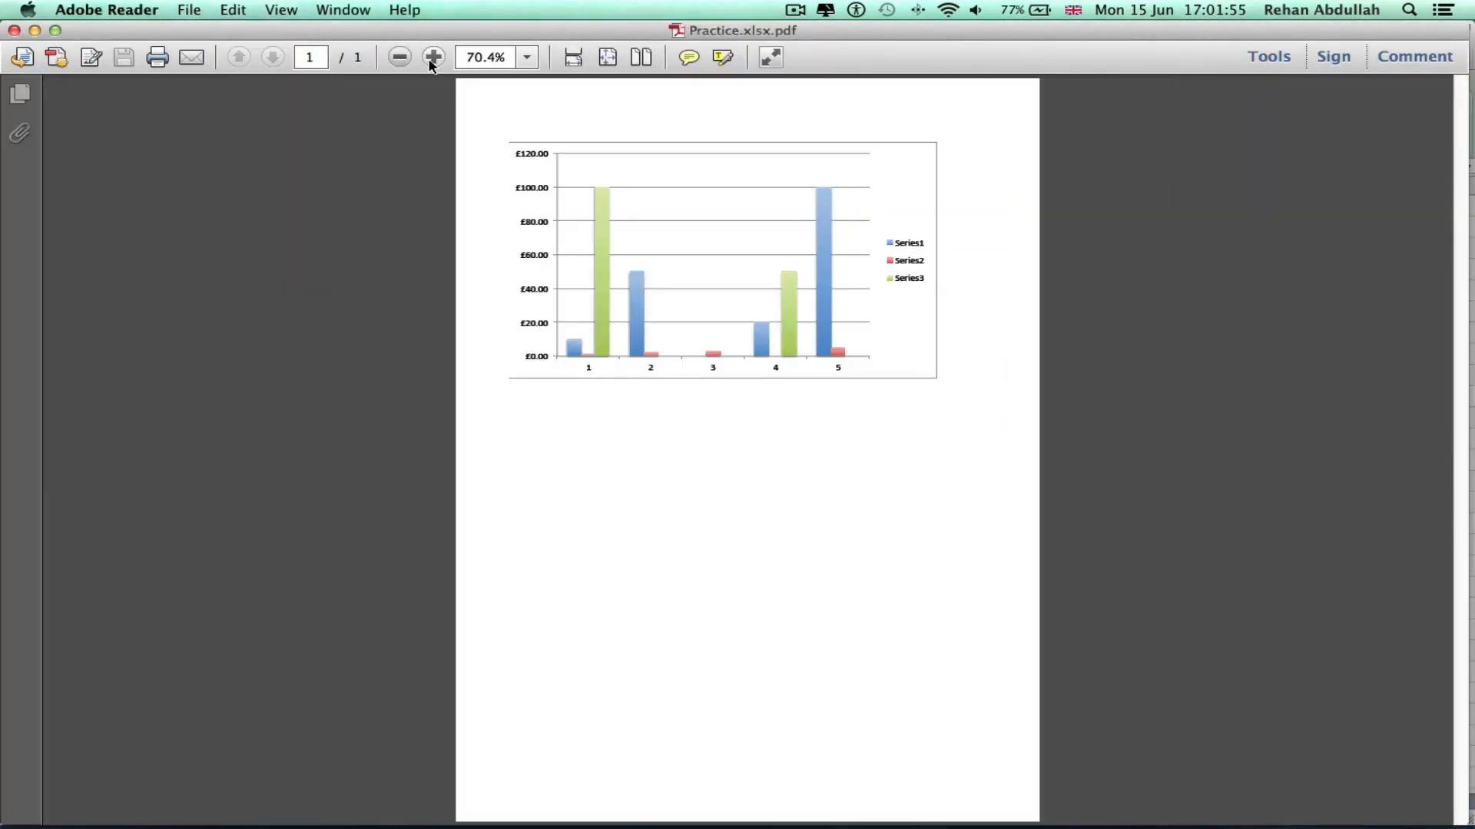
pyautogui.click(433, 58)
pyautogui.click(433, 58)
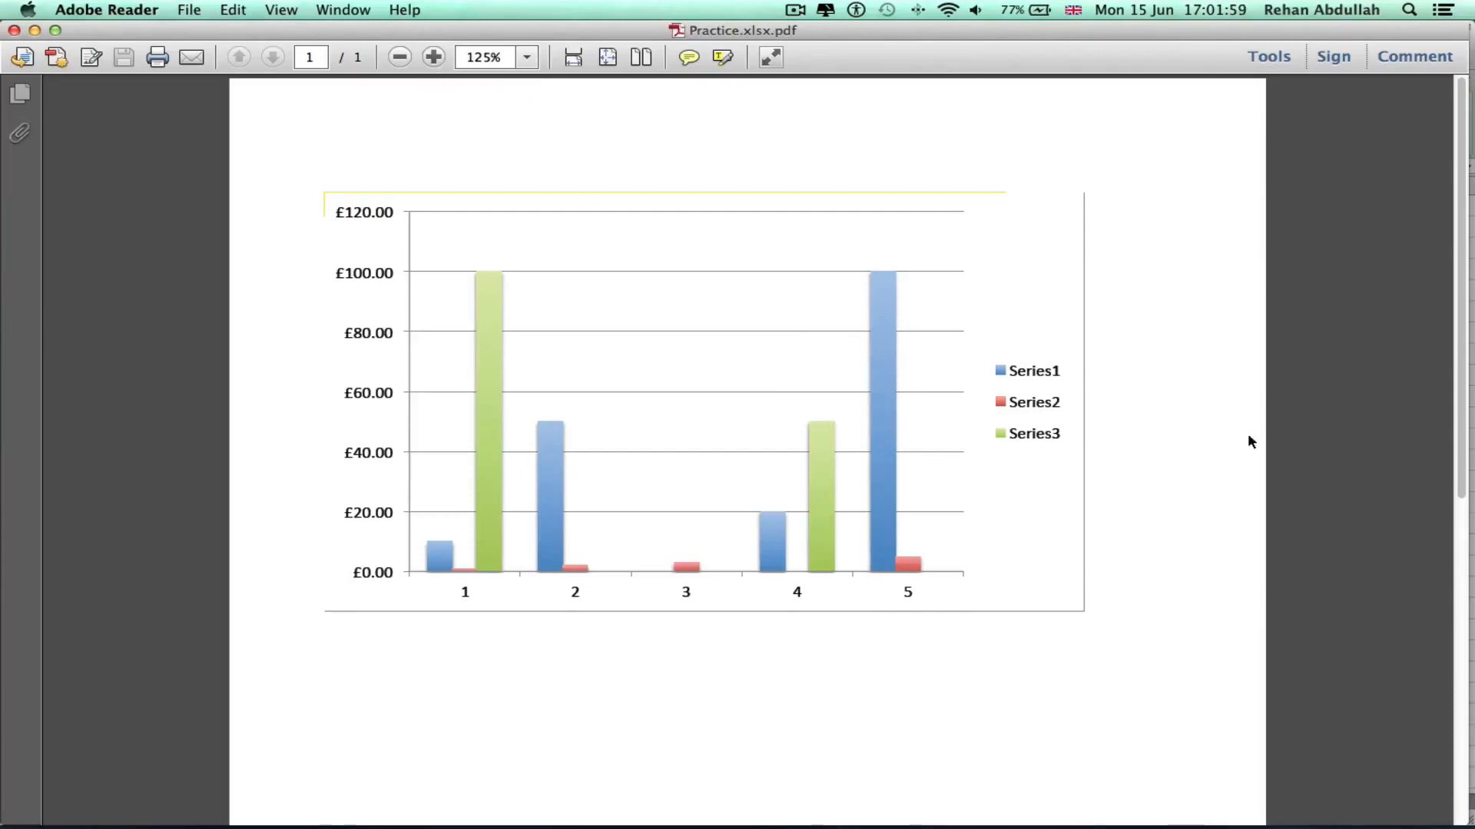
# - Save the preview as a PDF named Practice in the Microsoft Excel folder, using the .pdf extension instead of .xlsx
pyautogui.click(192, 9)
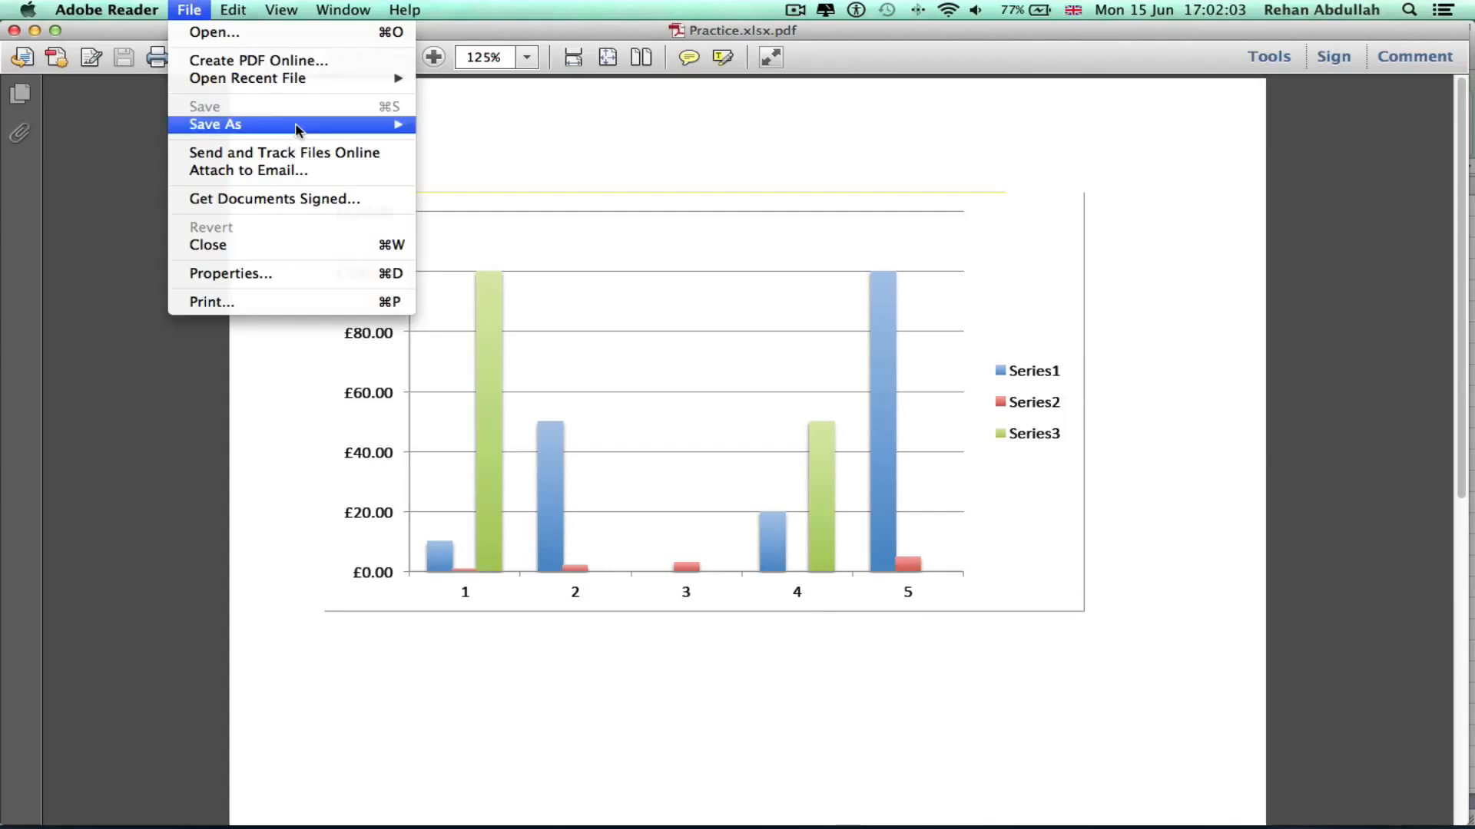
pyautogui.moveTo(296, 125)
pyautogui.click(545, 132)
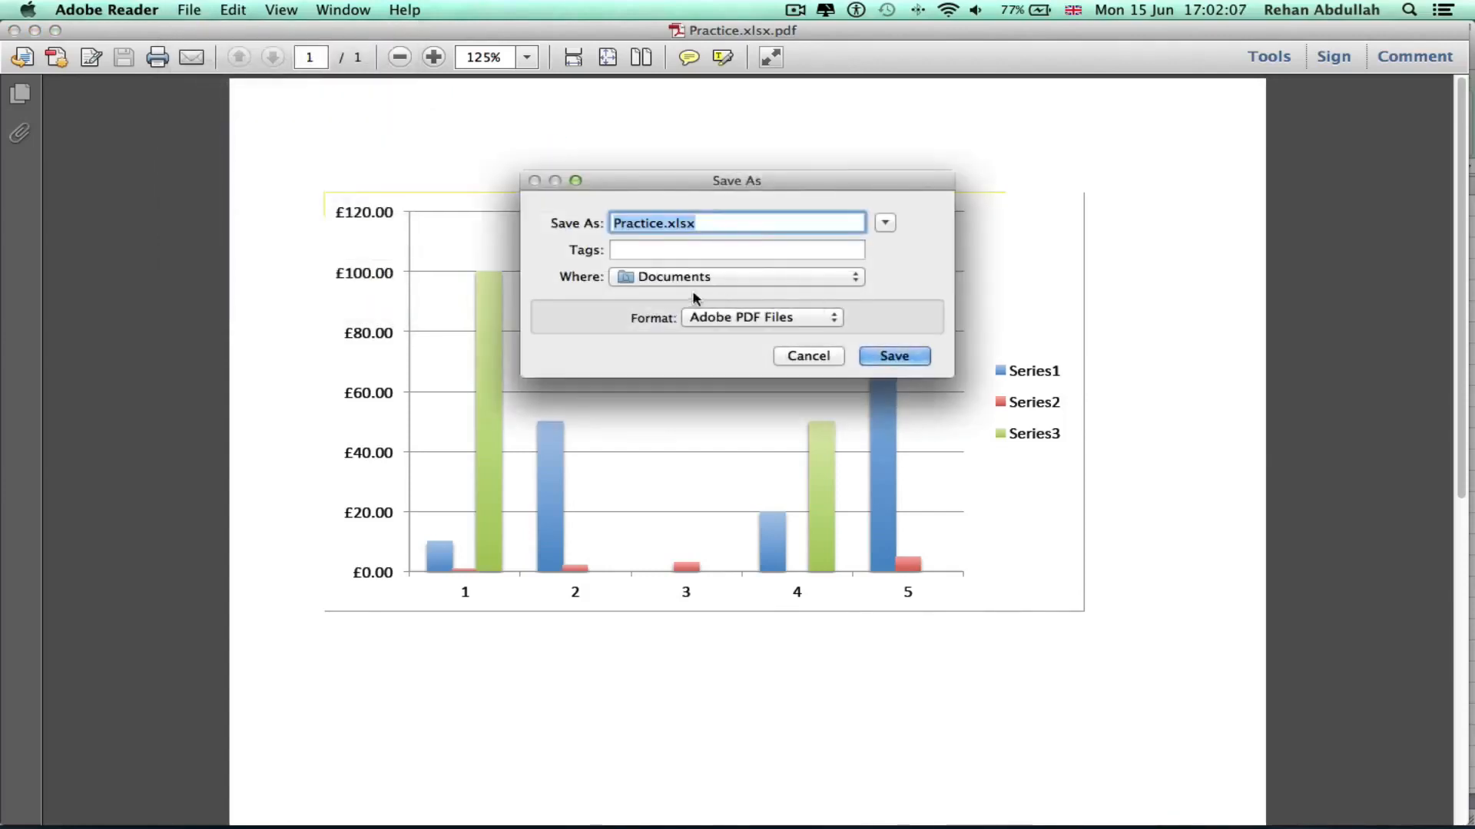
pyautogui.click(691, 278)
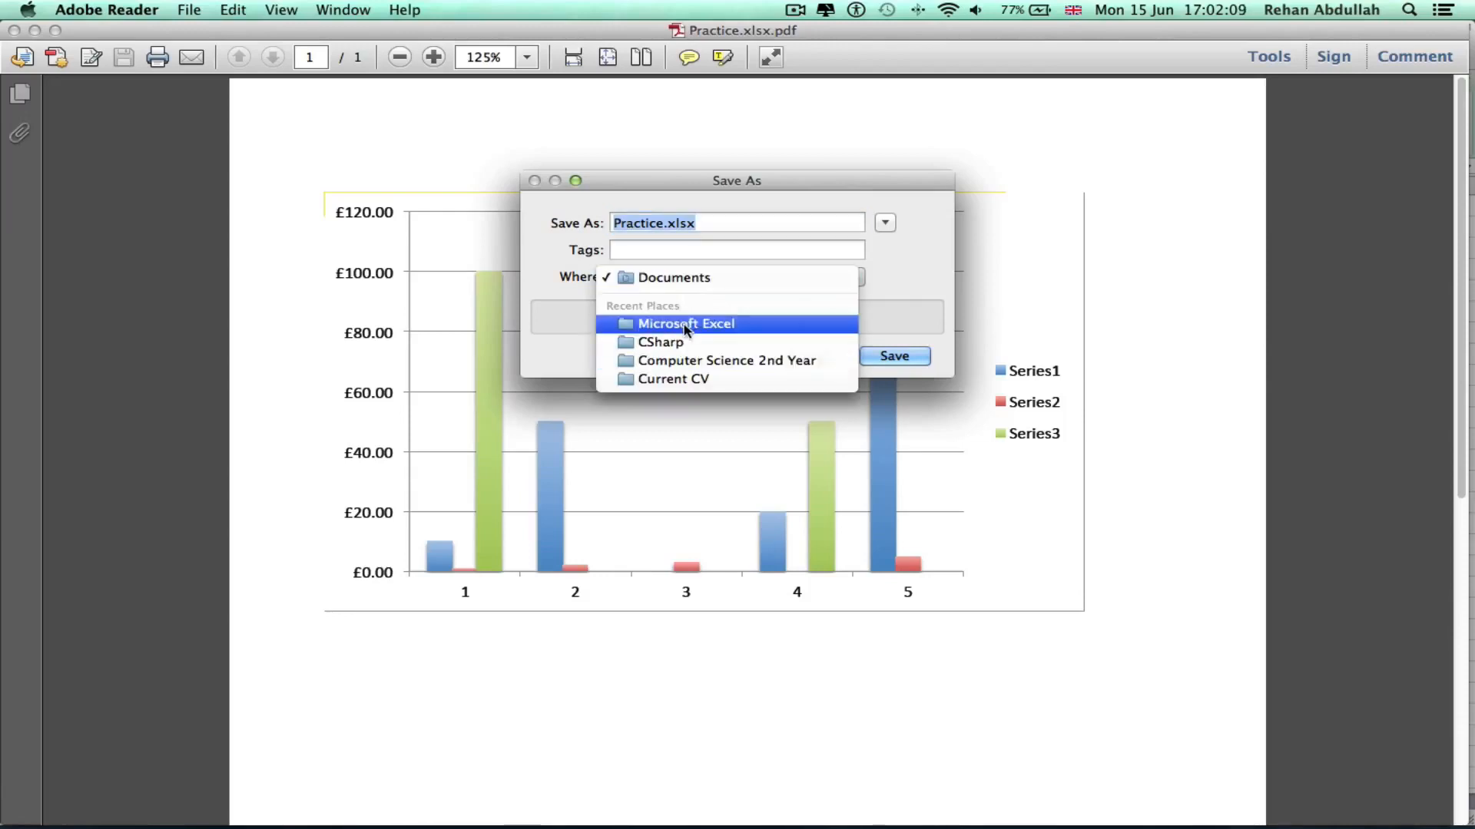
pyautogui.click(687, 323)
pyautogui.click(867, 359)
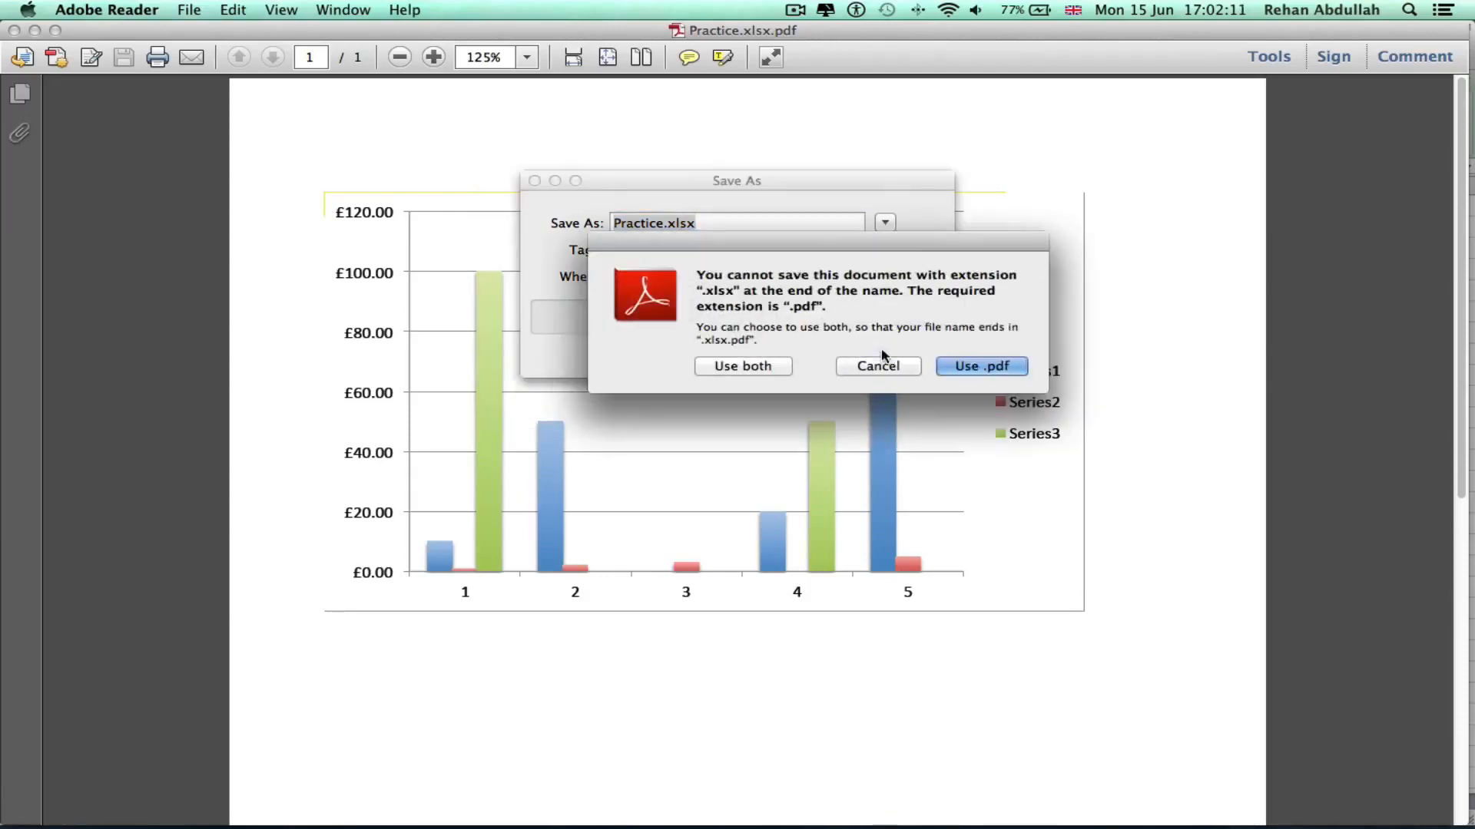
pyautogui.click(982, 367)
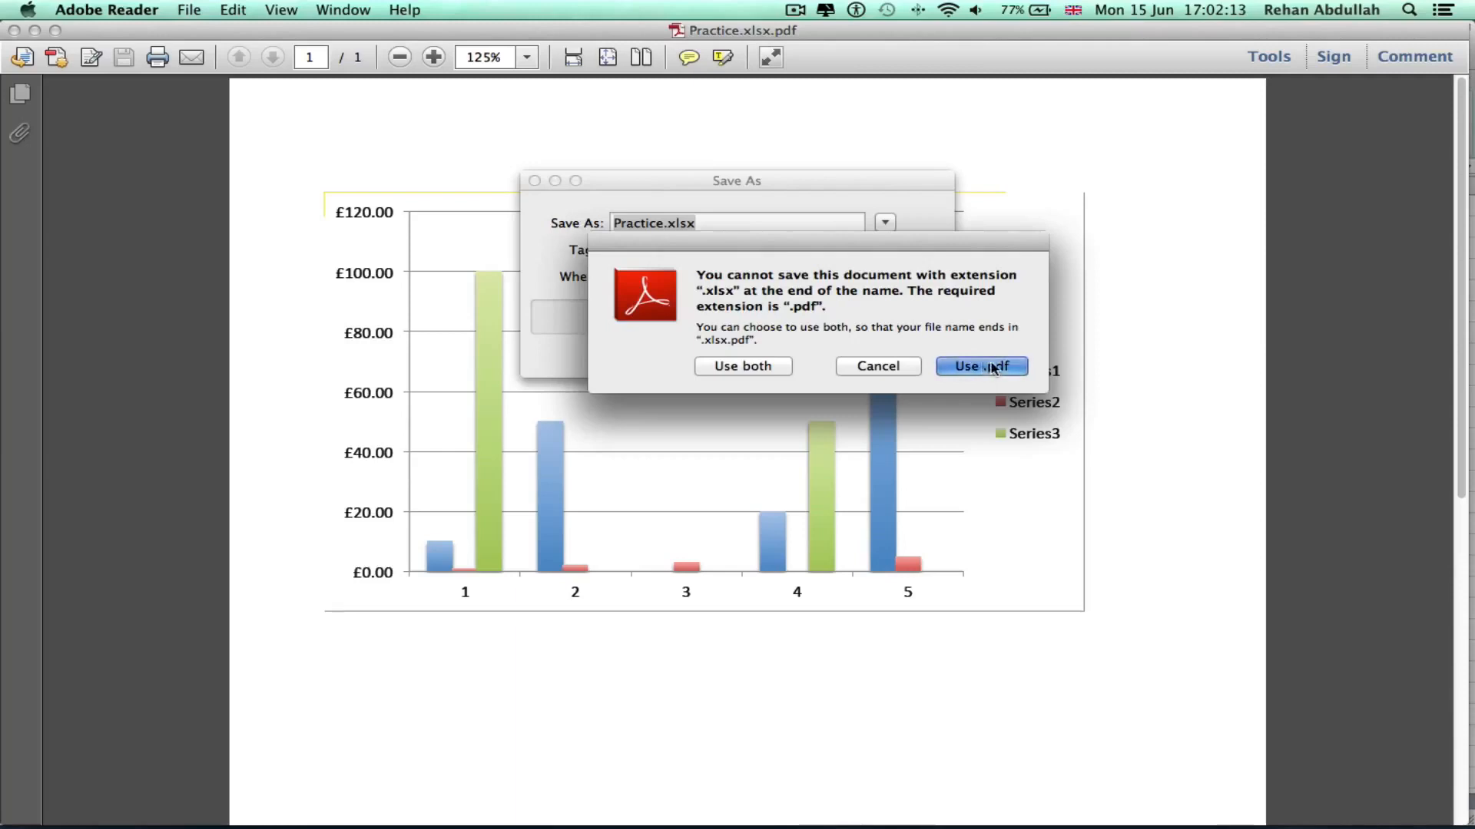
# - Close the PDF preview and the Practice workbook window
pyautogui.click(14, 30)
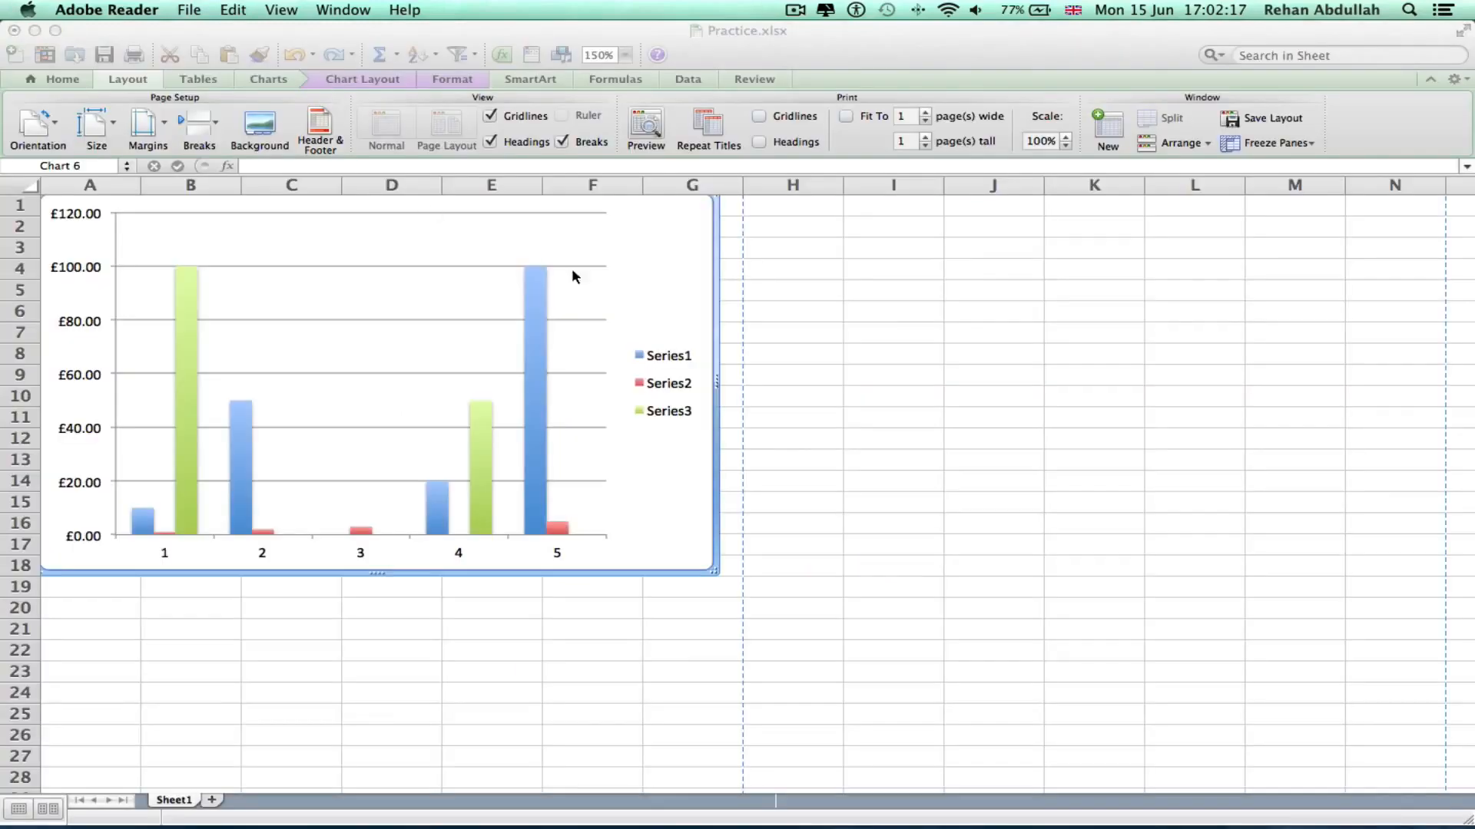
pyautogui.click(750, 304)
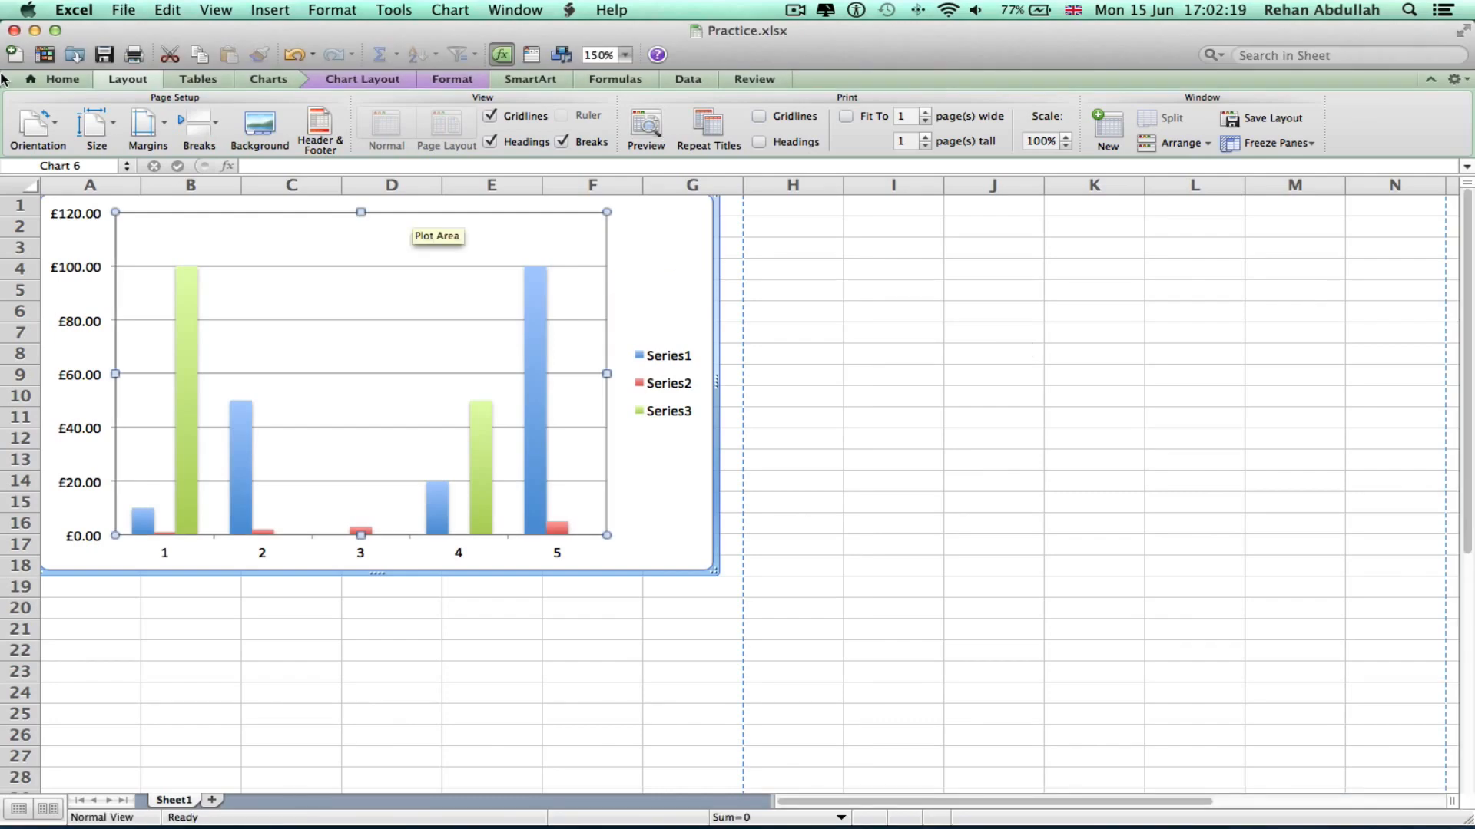
pyautogui.click(14, 31)
pyautogui.click(379, 455)
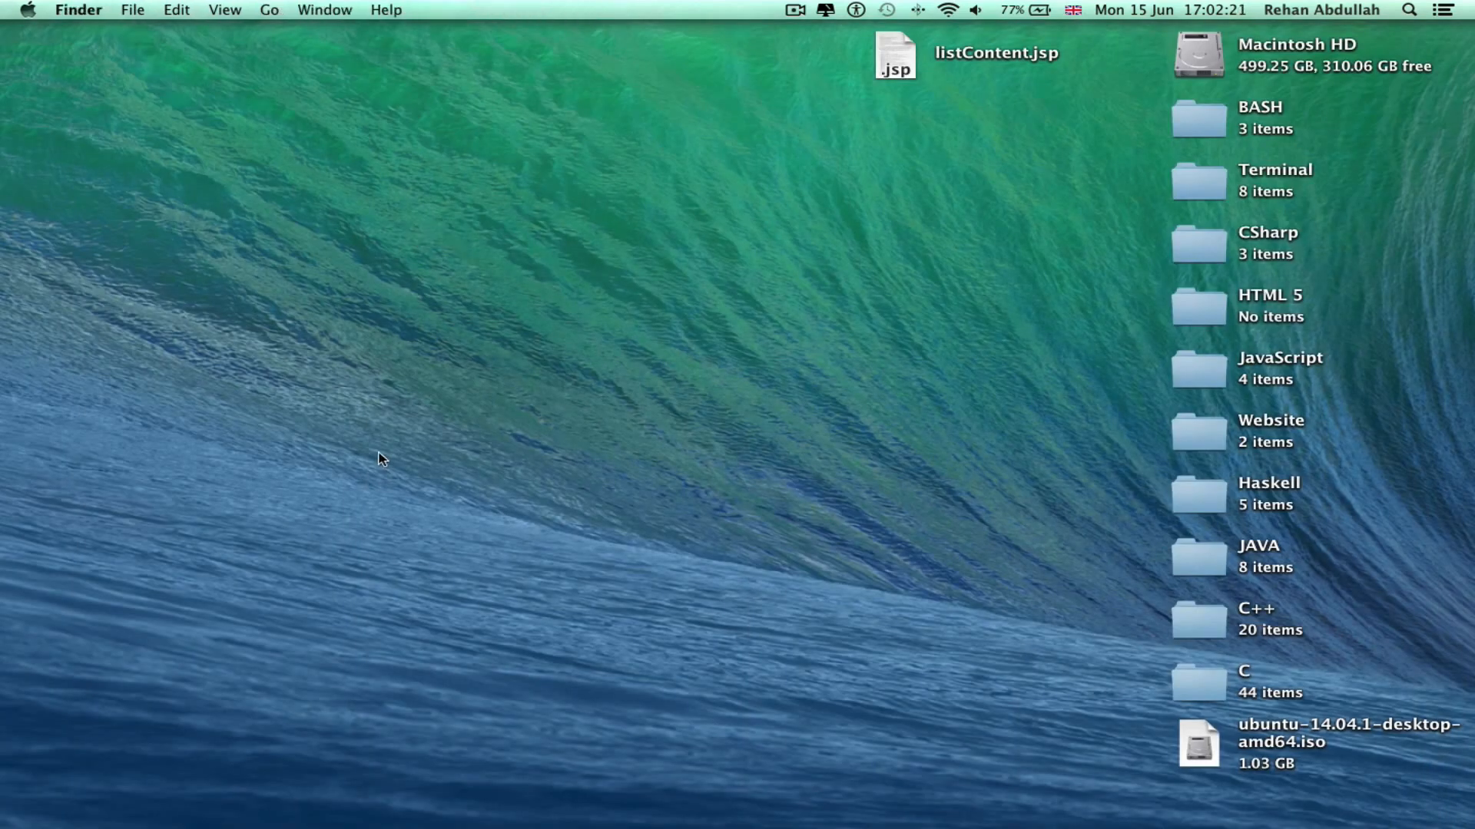
# - Switch to Finder and open the Microsoft Excel folder inside Documents
pyautogui.moveTo(322, 827)
pyautogui.click(71, 798)
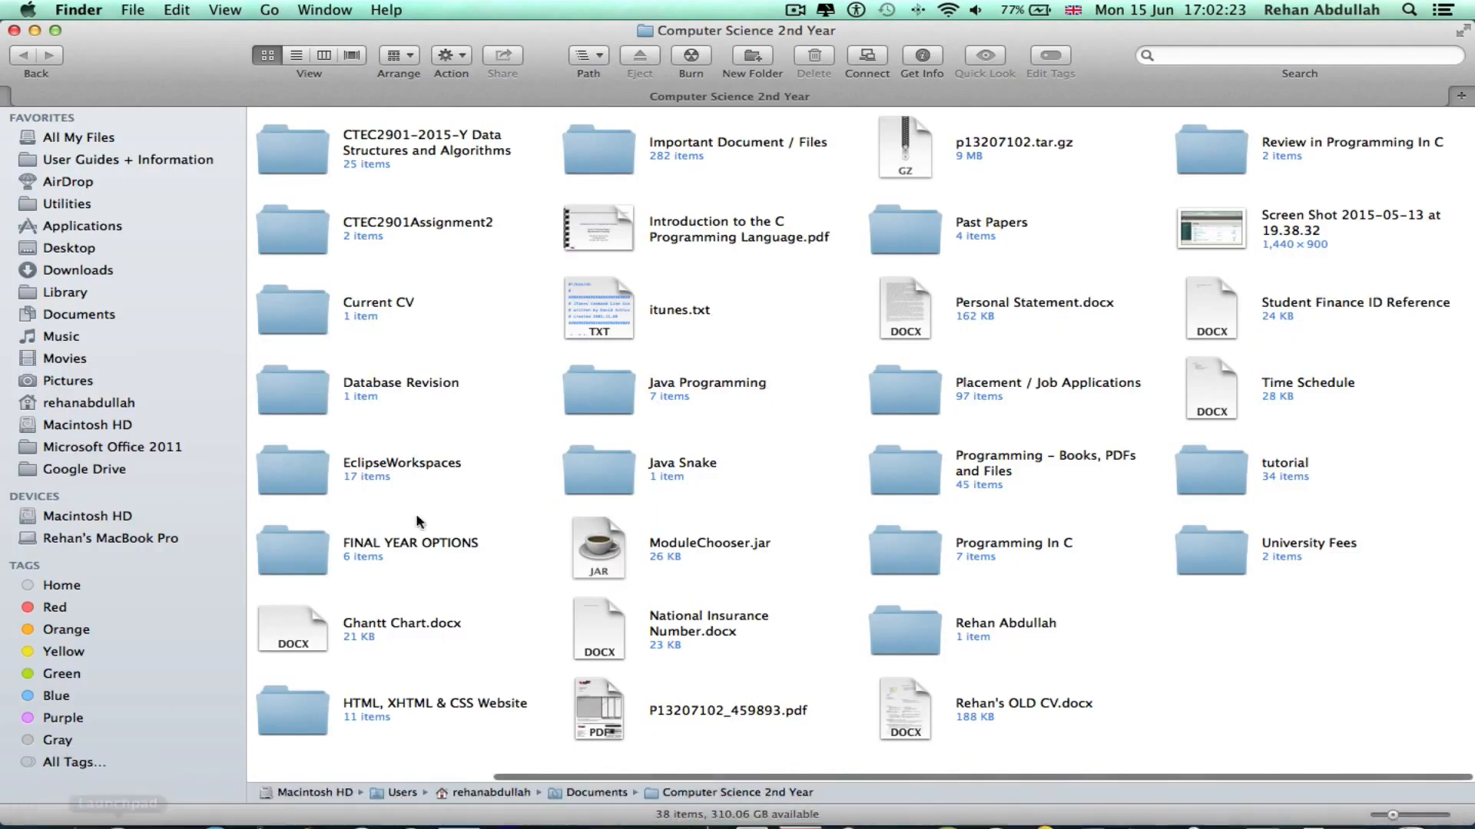
pyautogui.click(98, 317)
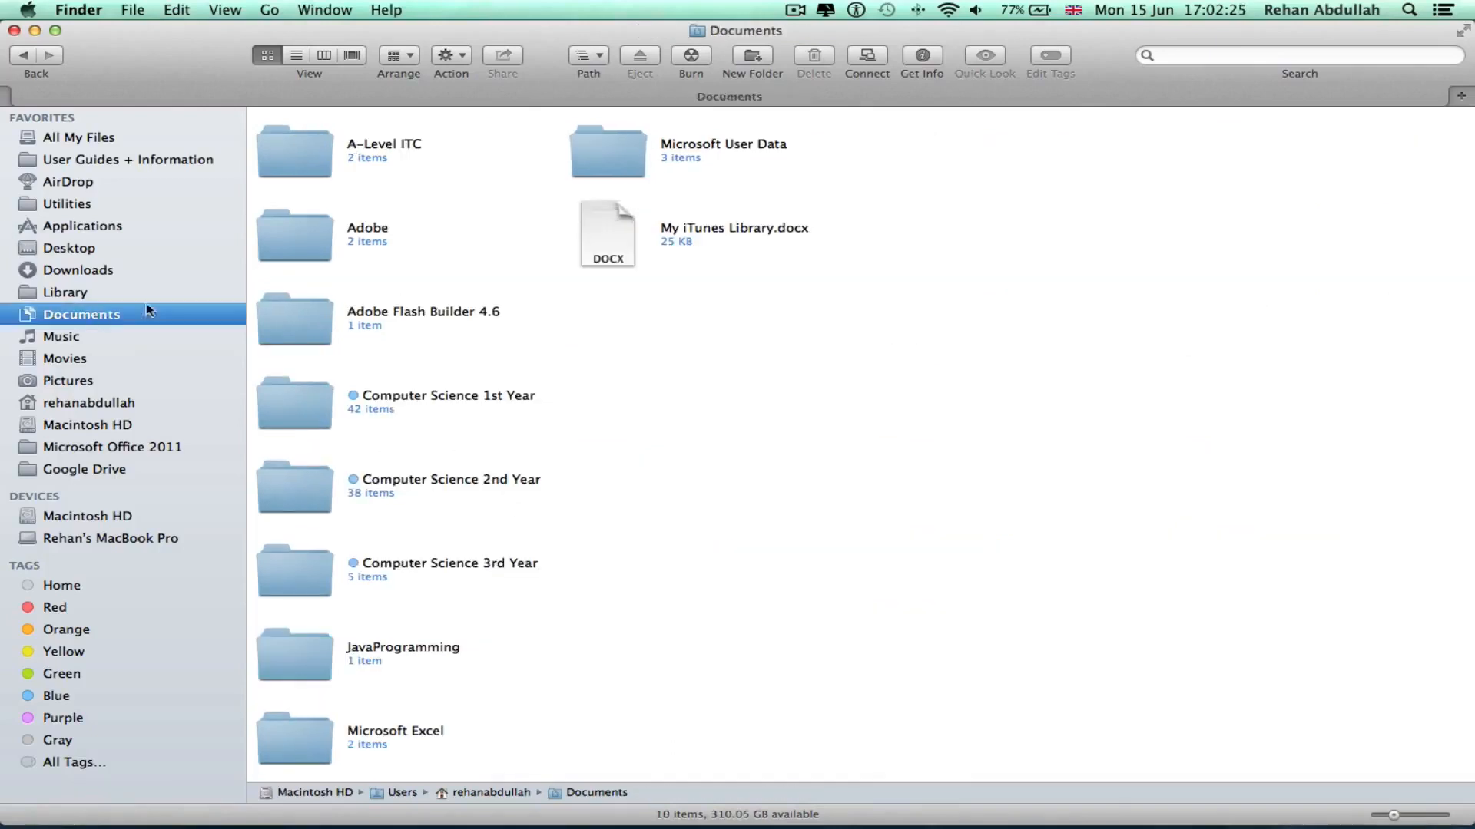
pyautogui.doubleClick(330, 739)
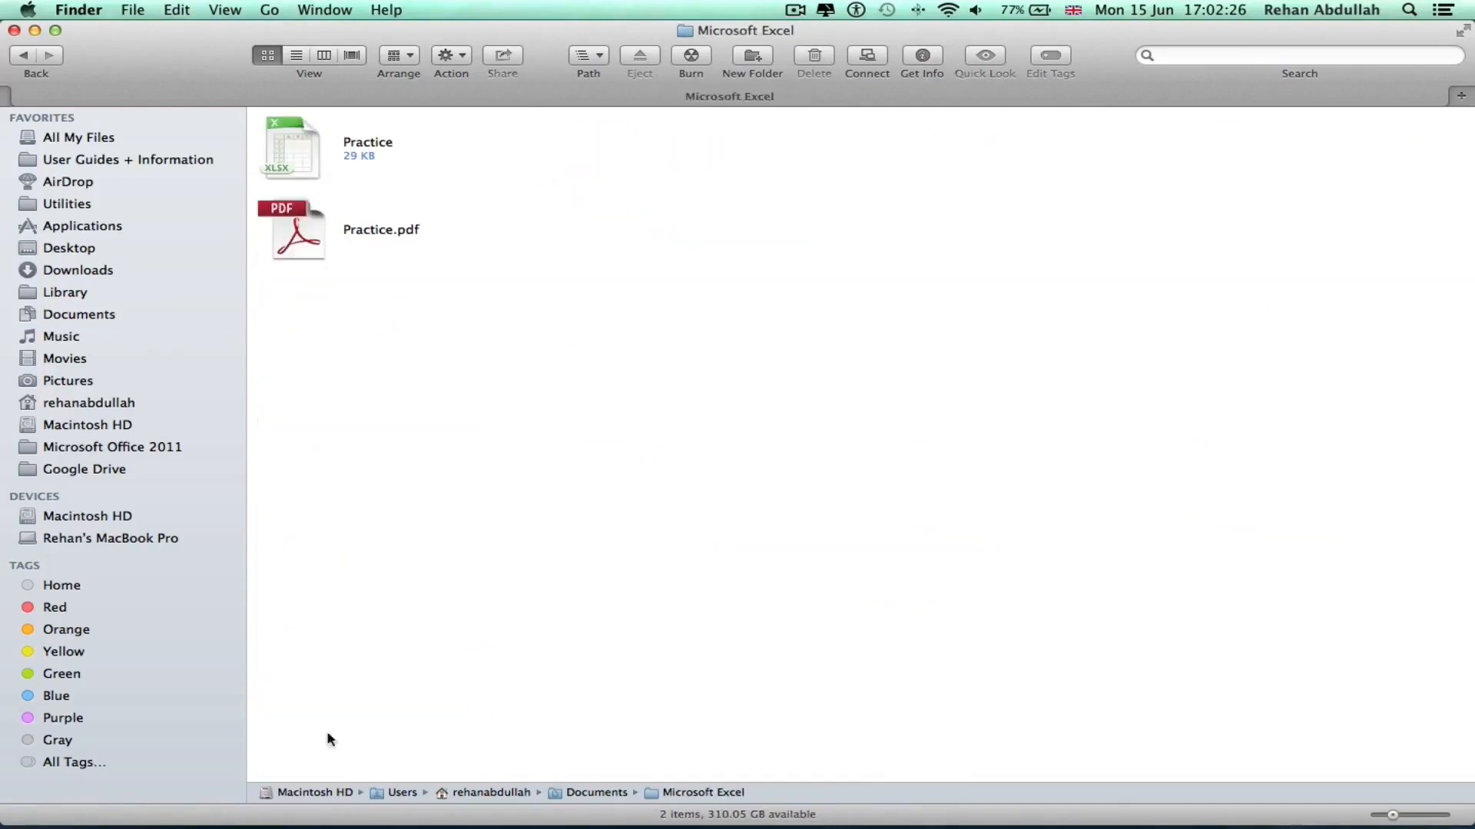
# - Preview Practice.pdf and the Practice workbook in Quick Look to compare their contents
pyautogui.click(298, 235)
pyautogui.press('space')
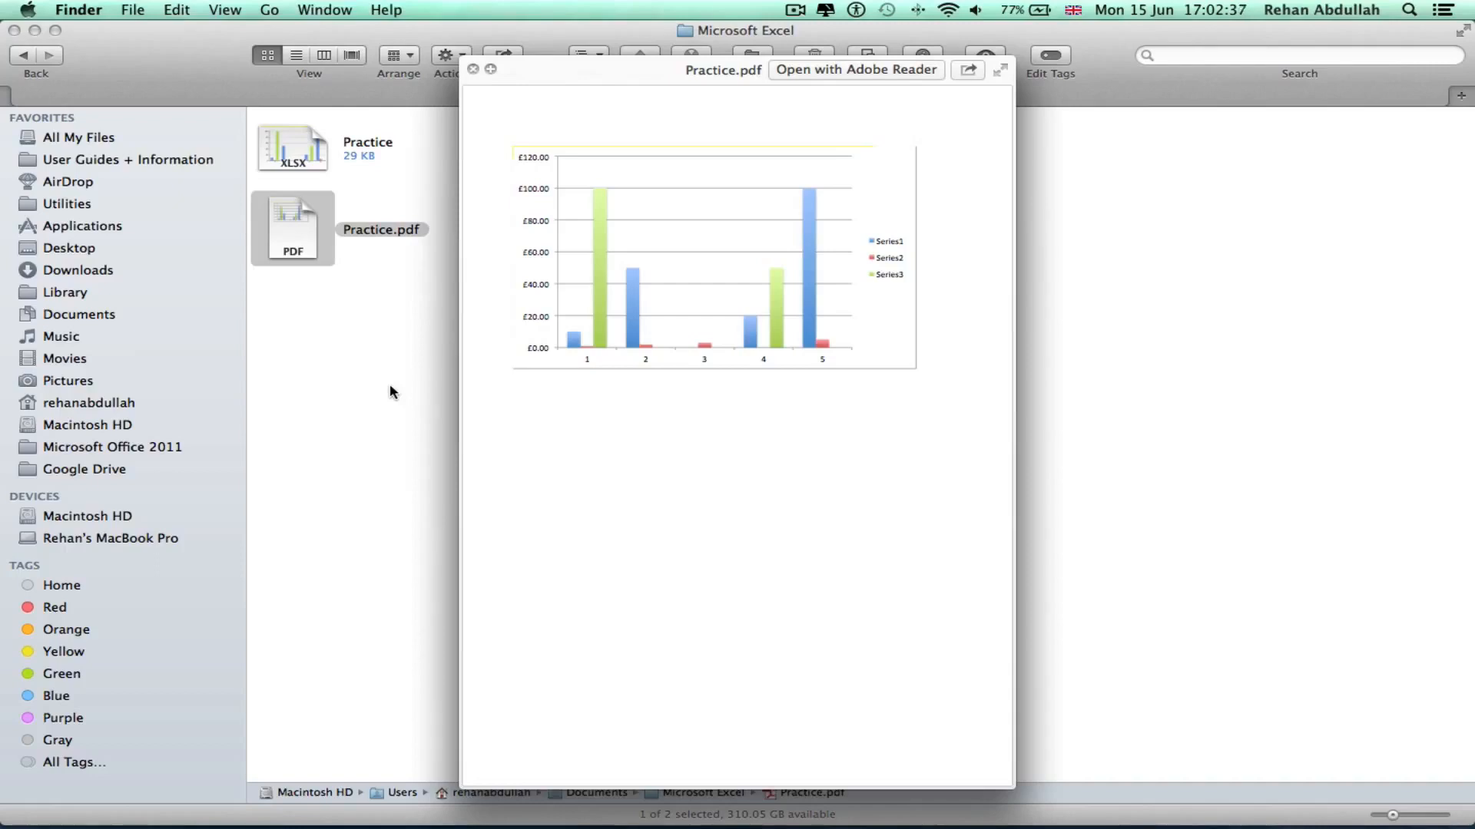
pyautogui.press('space')
pyautogui.click(288, 128)
pyautogui.press('space')
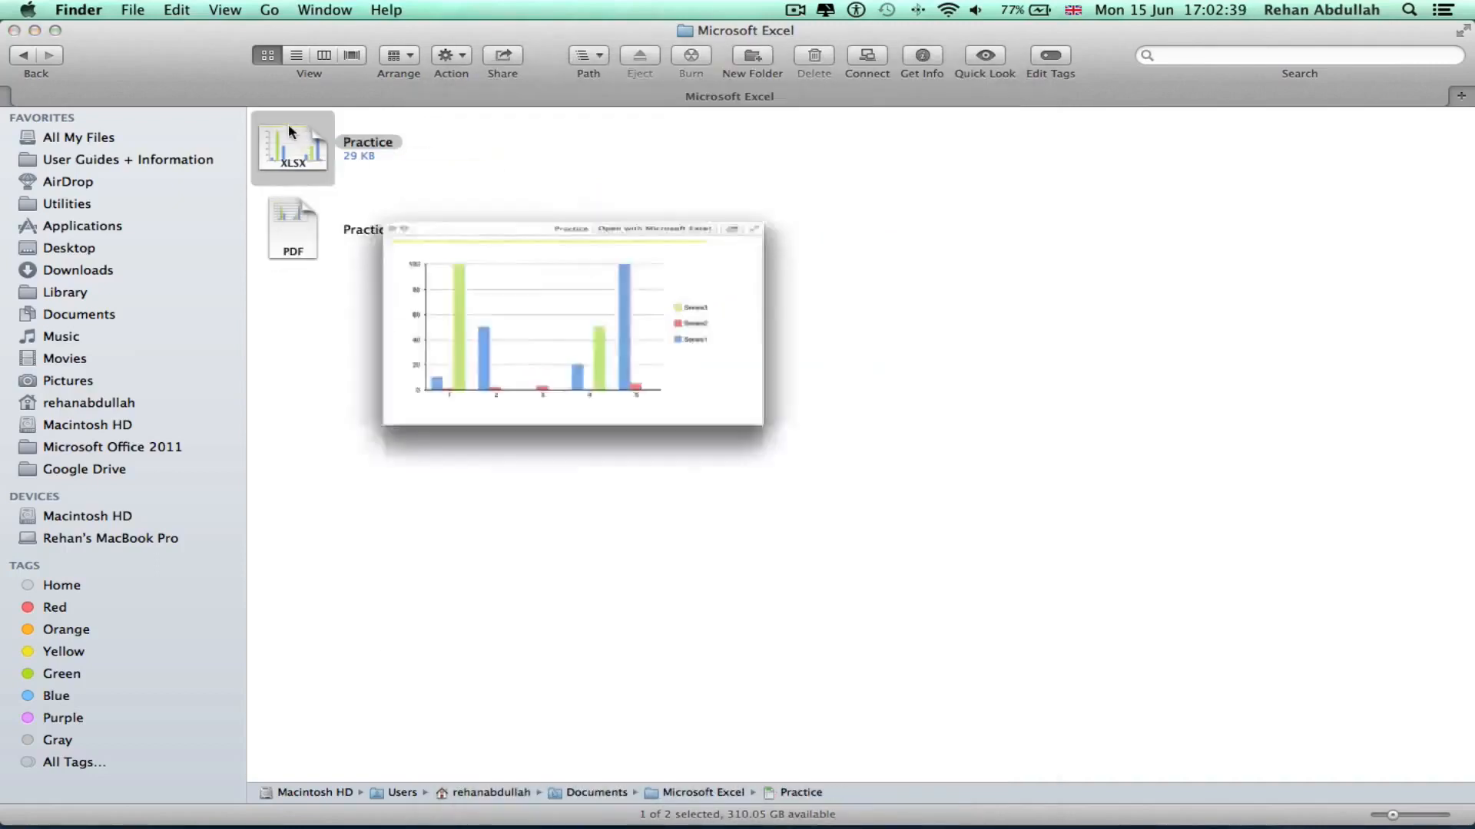
pyautogui.press('space')
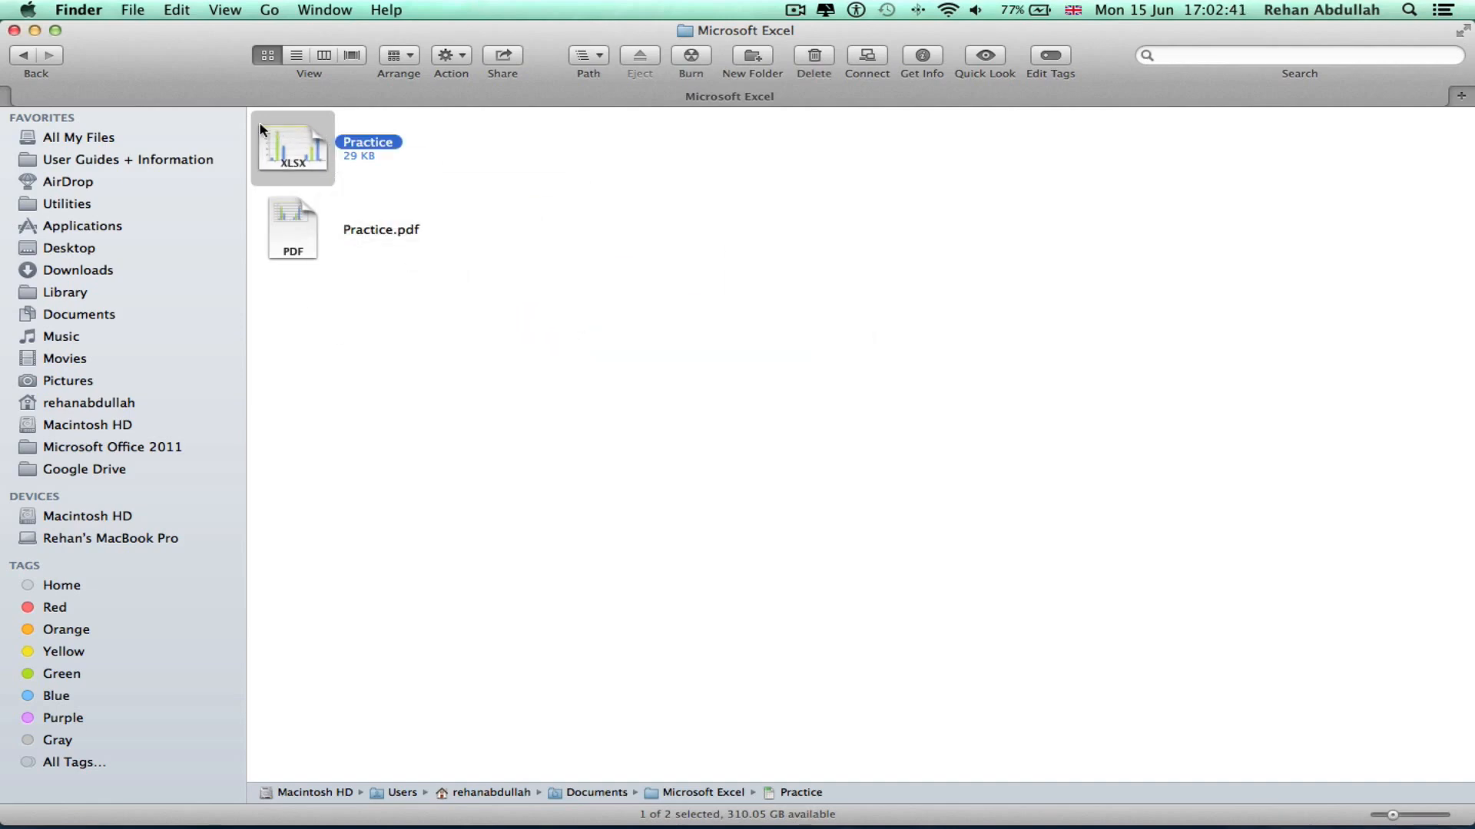
# - Close the Microsoft Excel folder window and switch back to the Practice workbook in Excel
pyautogui.click(14, 30)
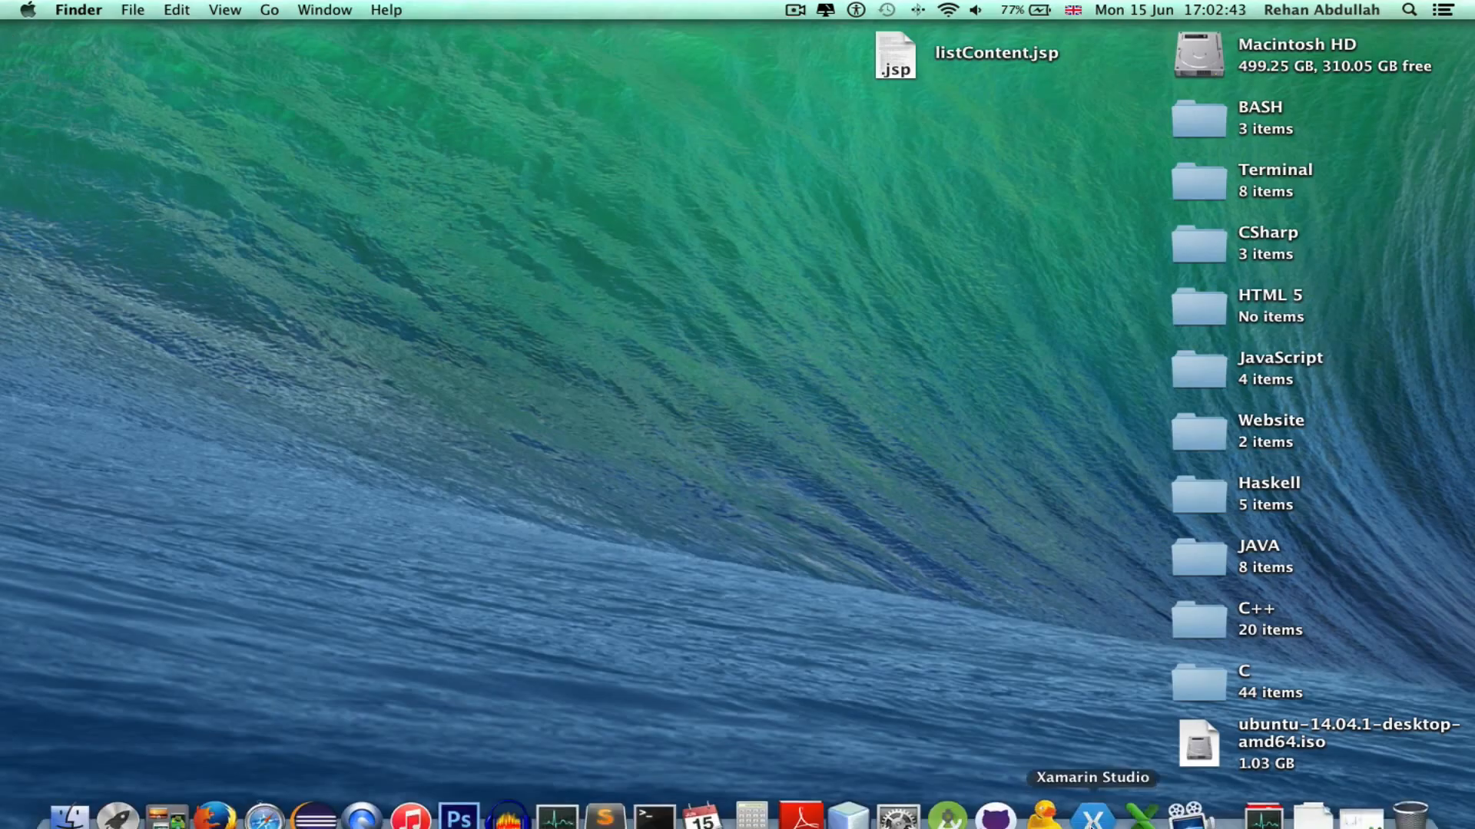
pyautogui.click(1145, 808)
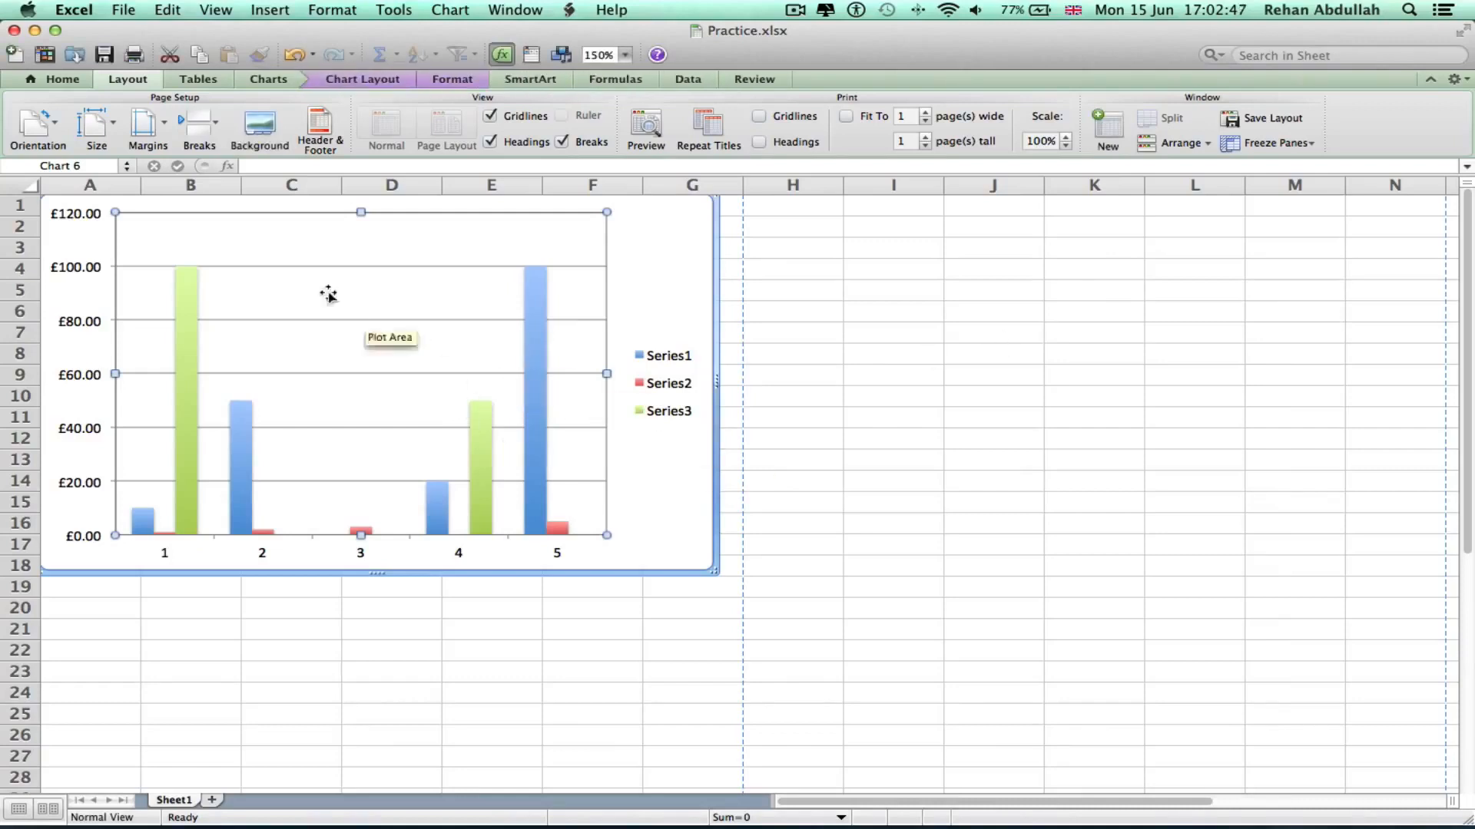
pyautogui.moveTo(322, 296); pyautogui.dragTo(510, 293)
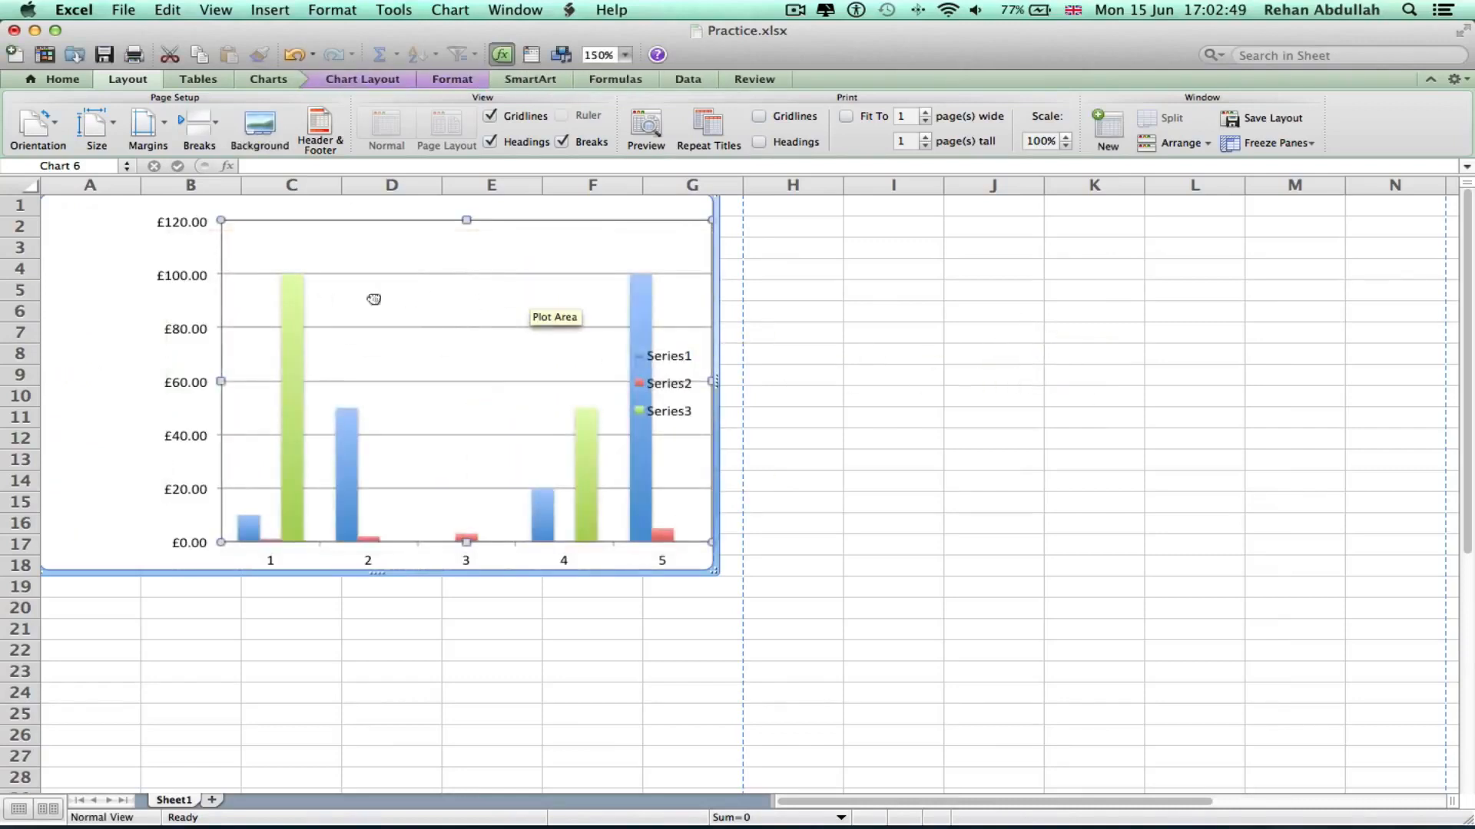
pyautogui.press('super+z')
pyautogui.press('super+z')
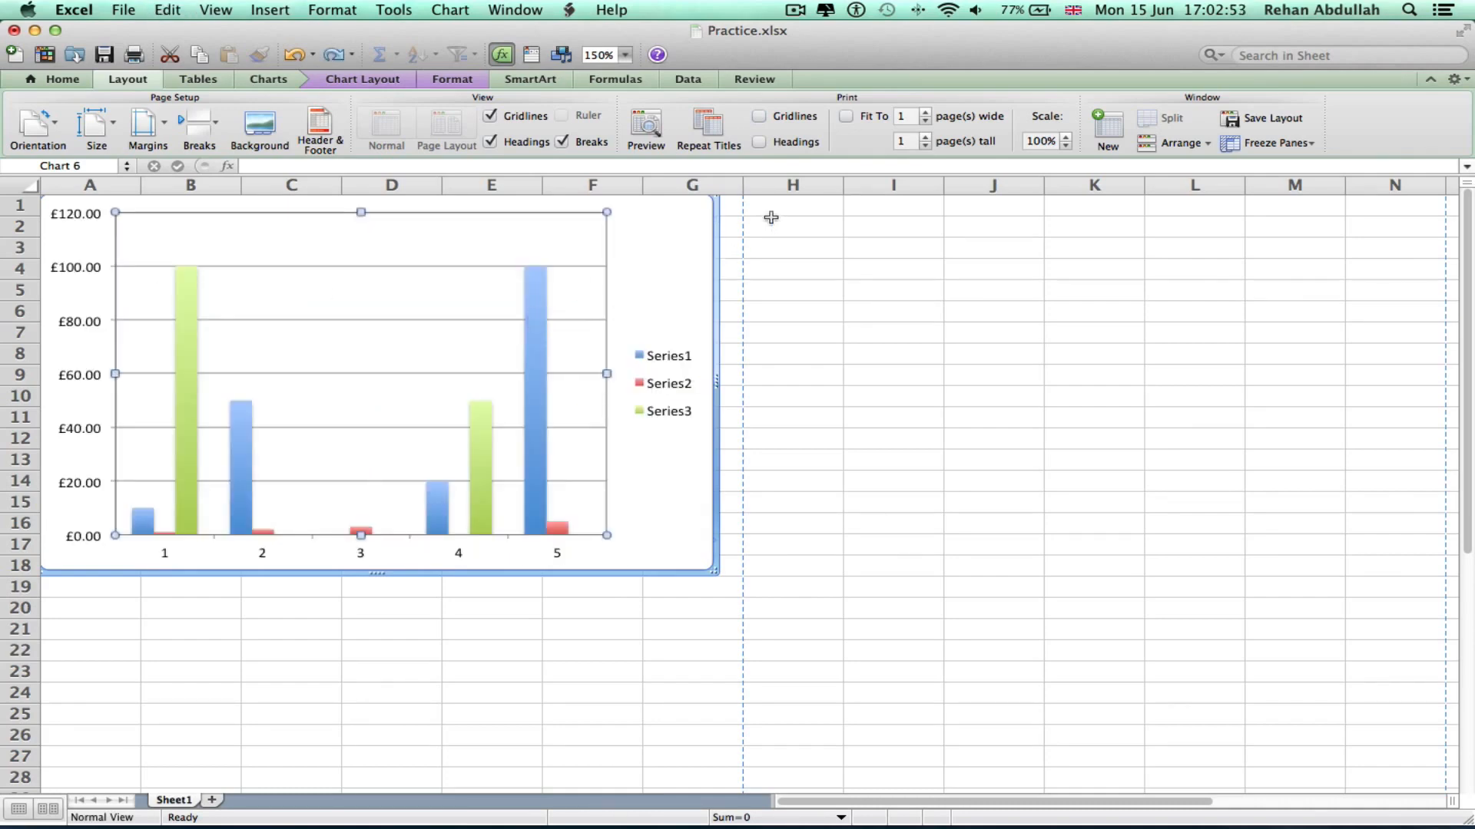
# - Move the chart off the spending table so its left edge aligns with the start of column H, and save the workbook
pyautogui.moveTo(667, 222); pyautogui.dragTo(1349, 223)
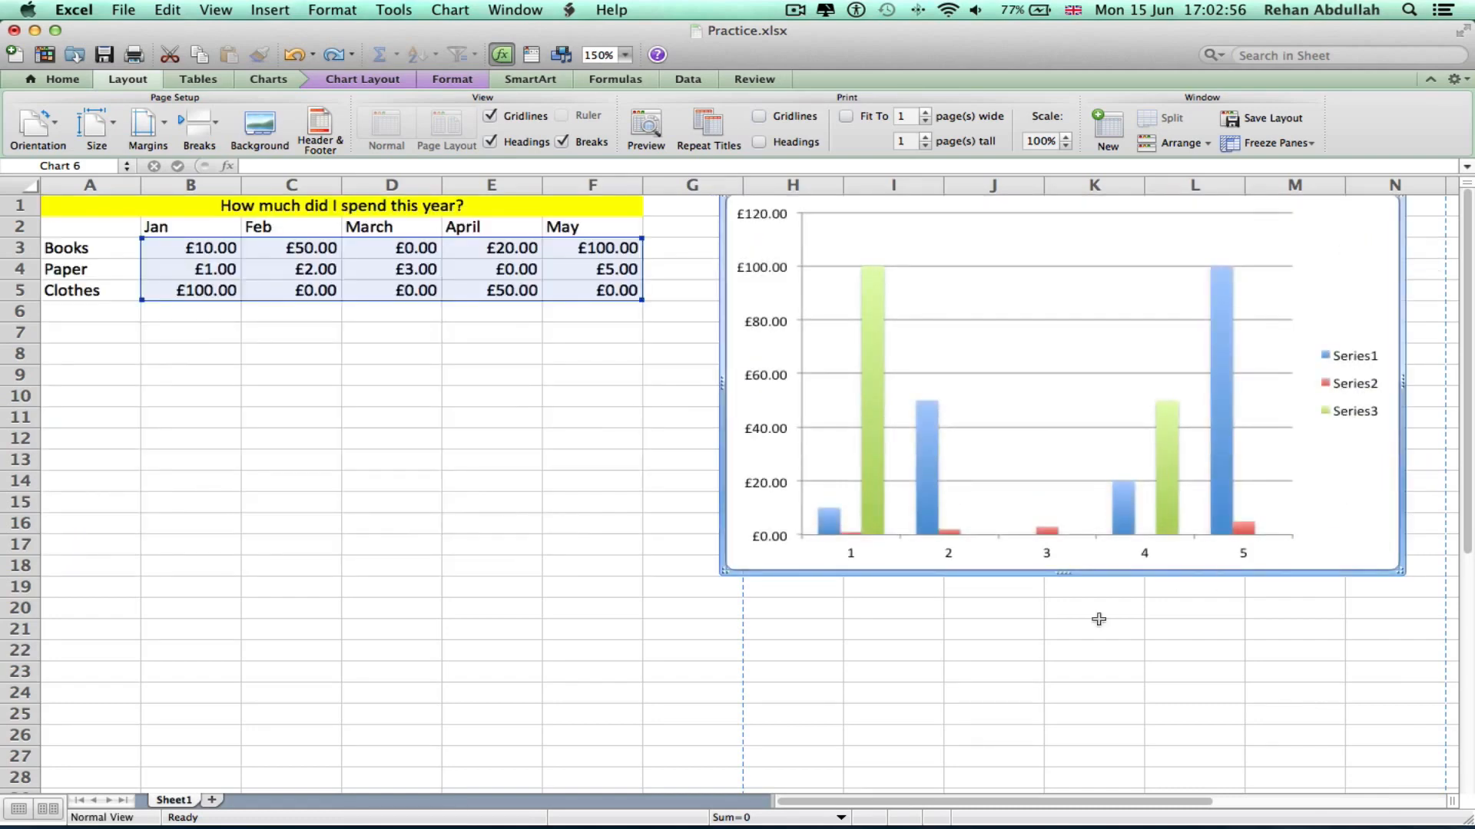
pyautogui.click(1029, 653)
pyautogui.click(908, 335)
pyautogui.moveTo(907, 335); pyautogui.dragTo(925, 338)
pyautogui.moveTo(730, 289); pyautogui.dragTo(749, 294)
pyautogui.click(826, 665)
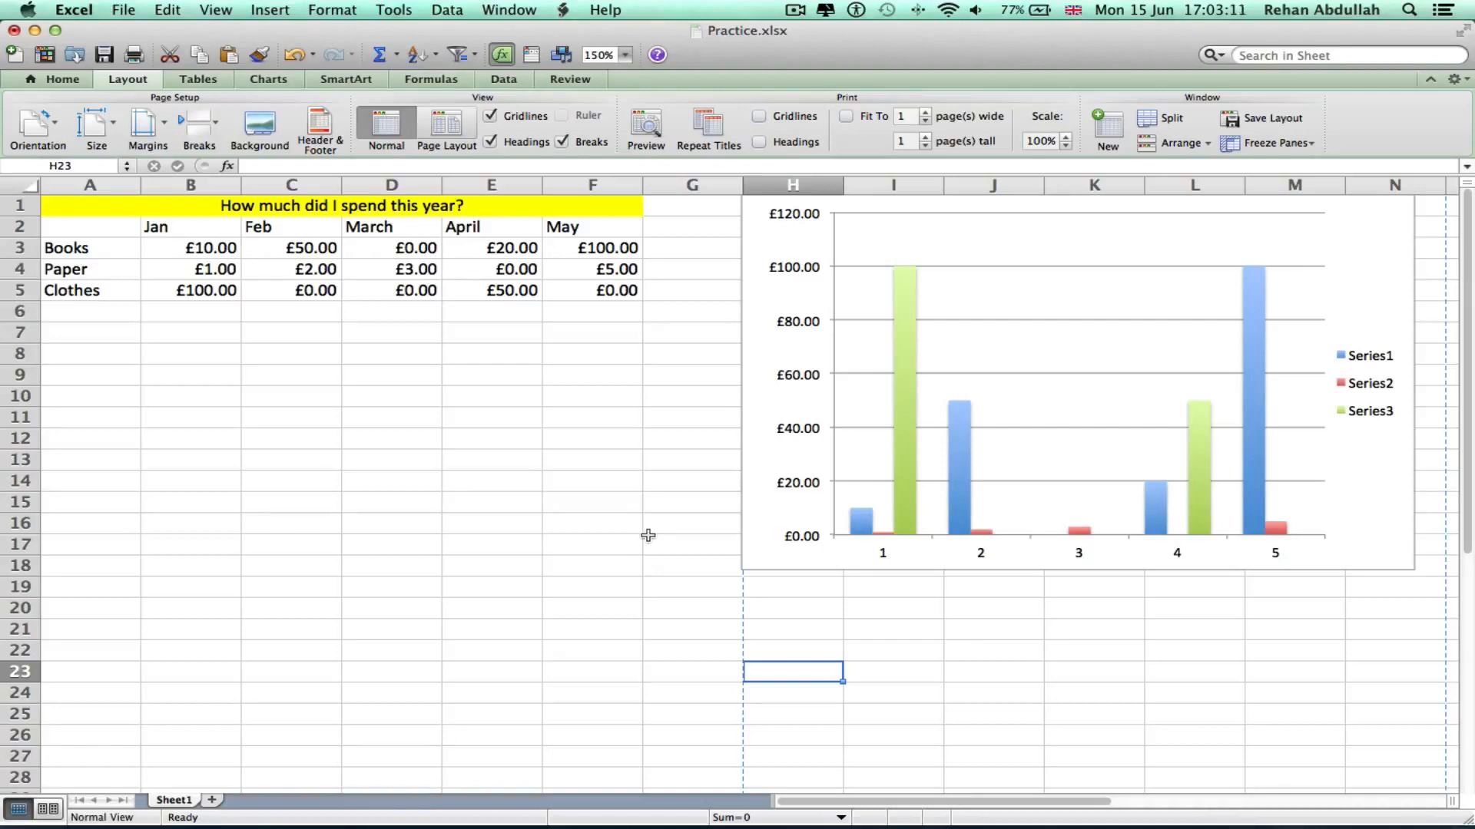
pyautogui.press('super+s')
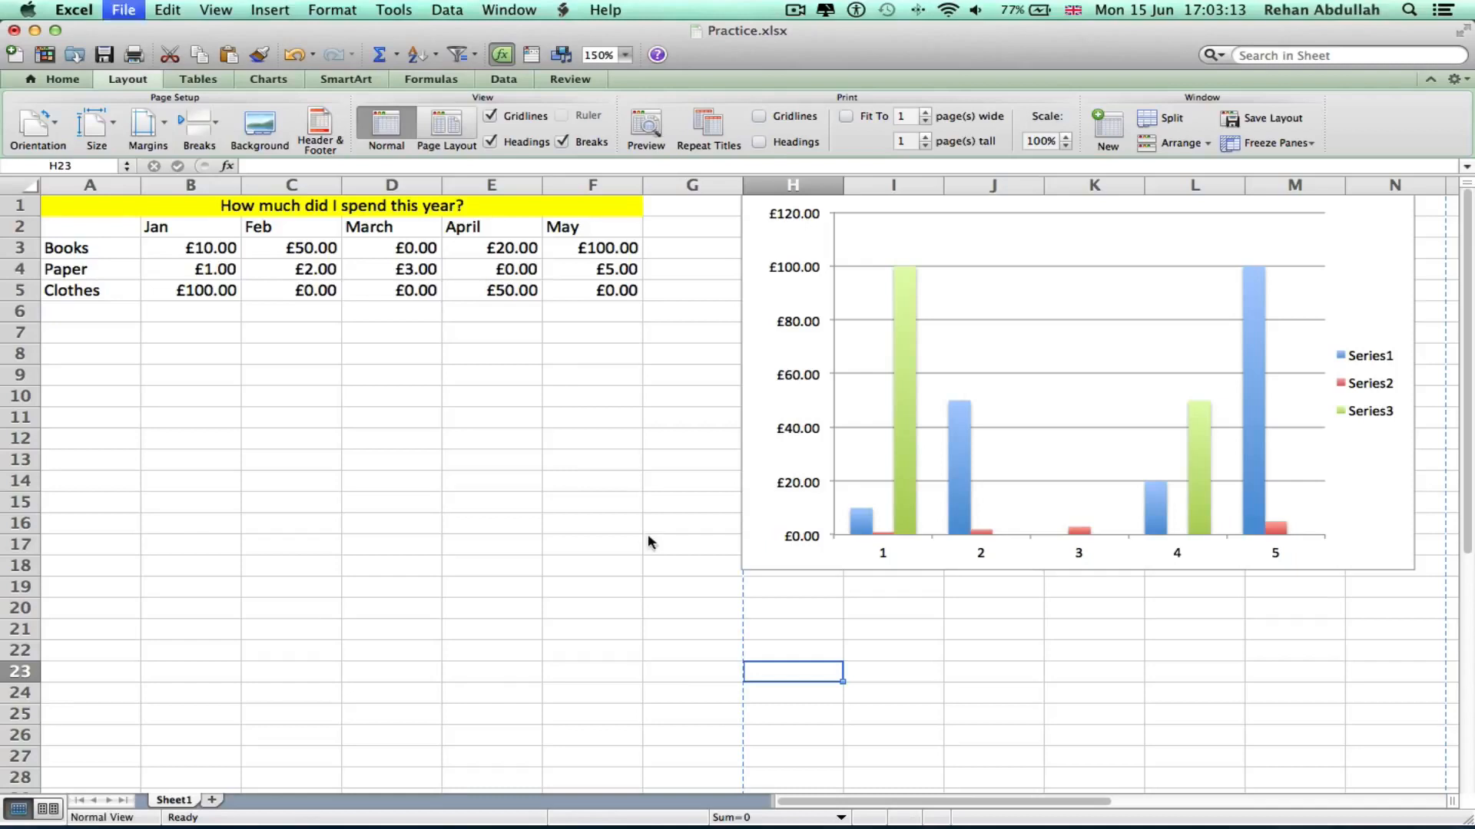